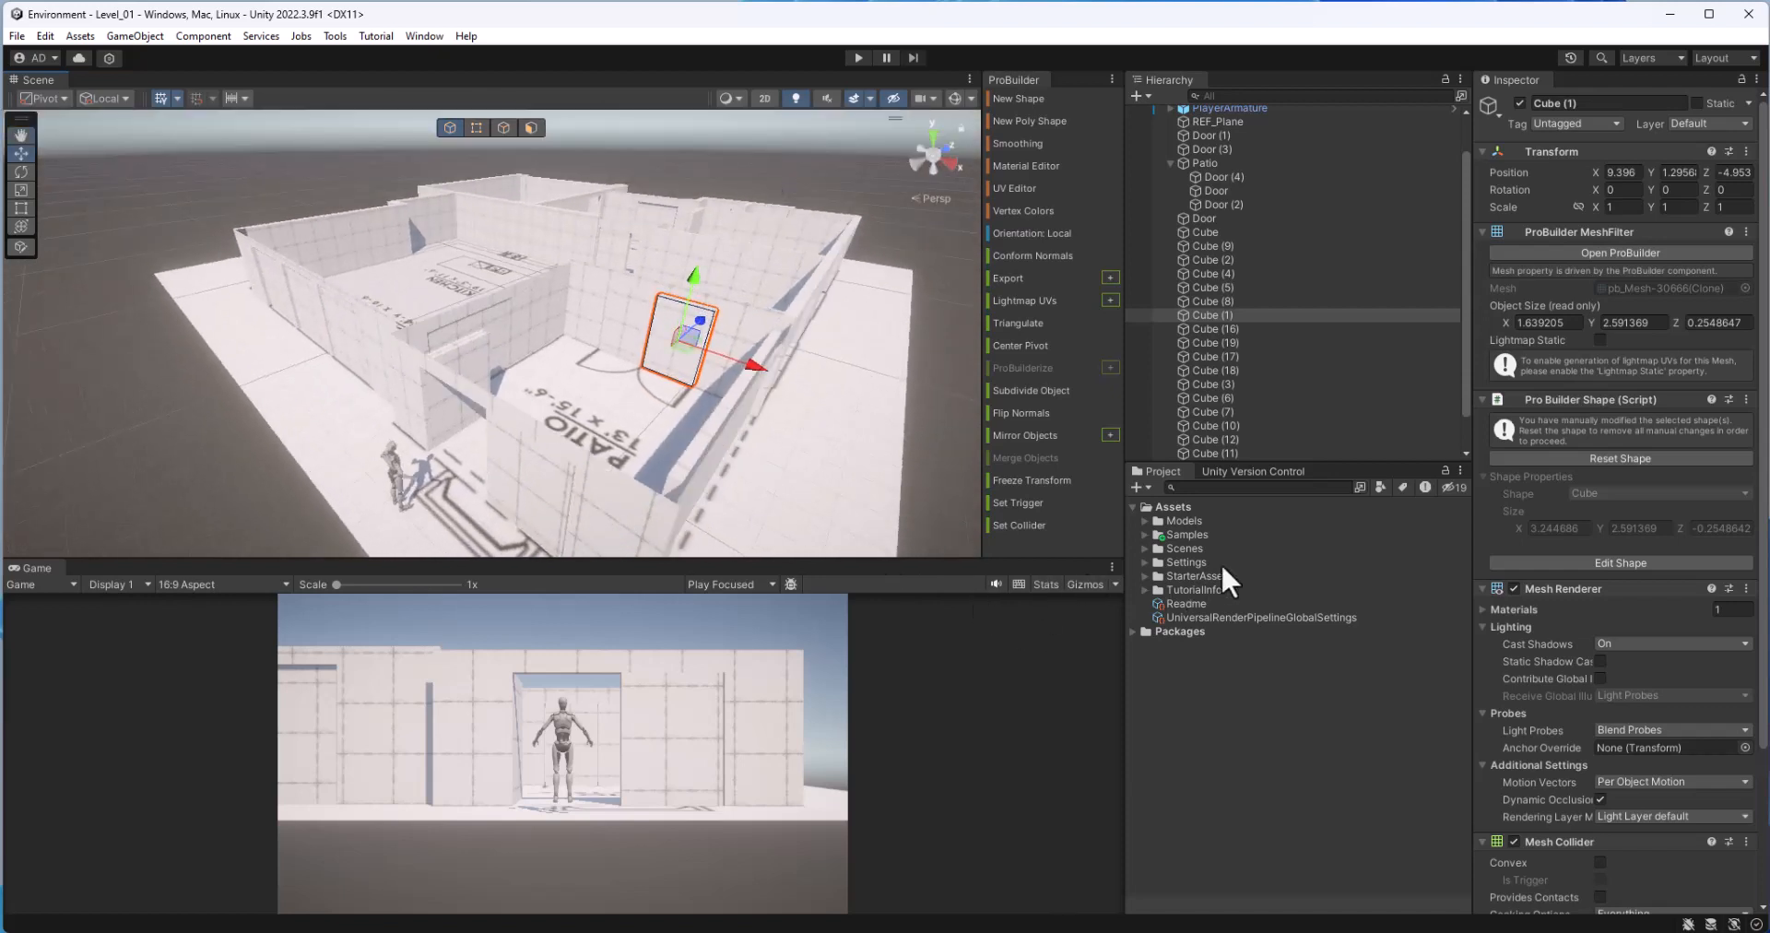
# Step: Create a folder named Textures inside the environment folder under Models
pyautogui.click(1145, 521)
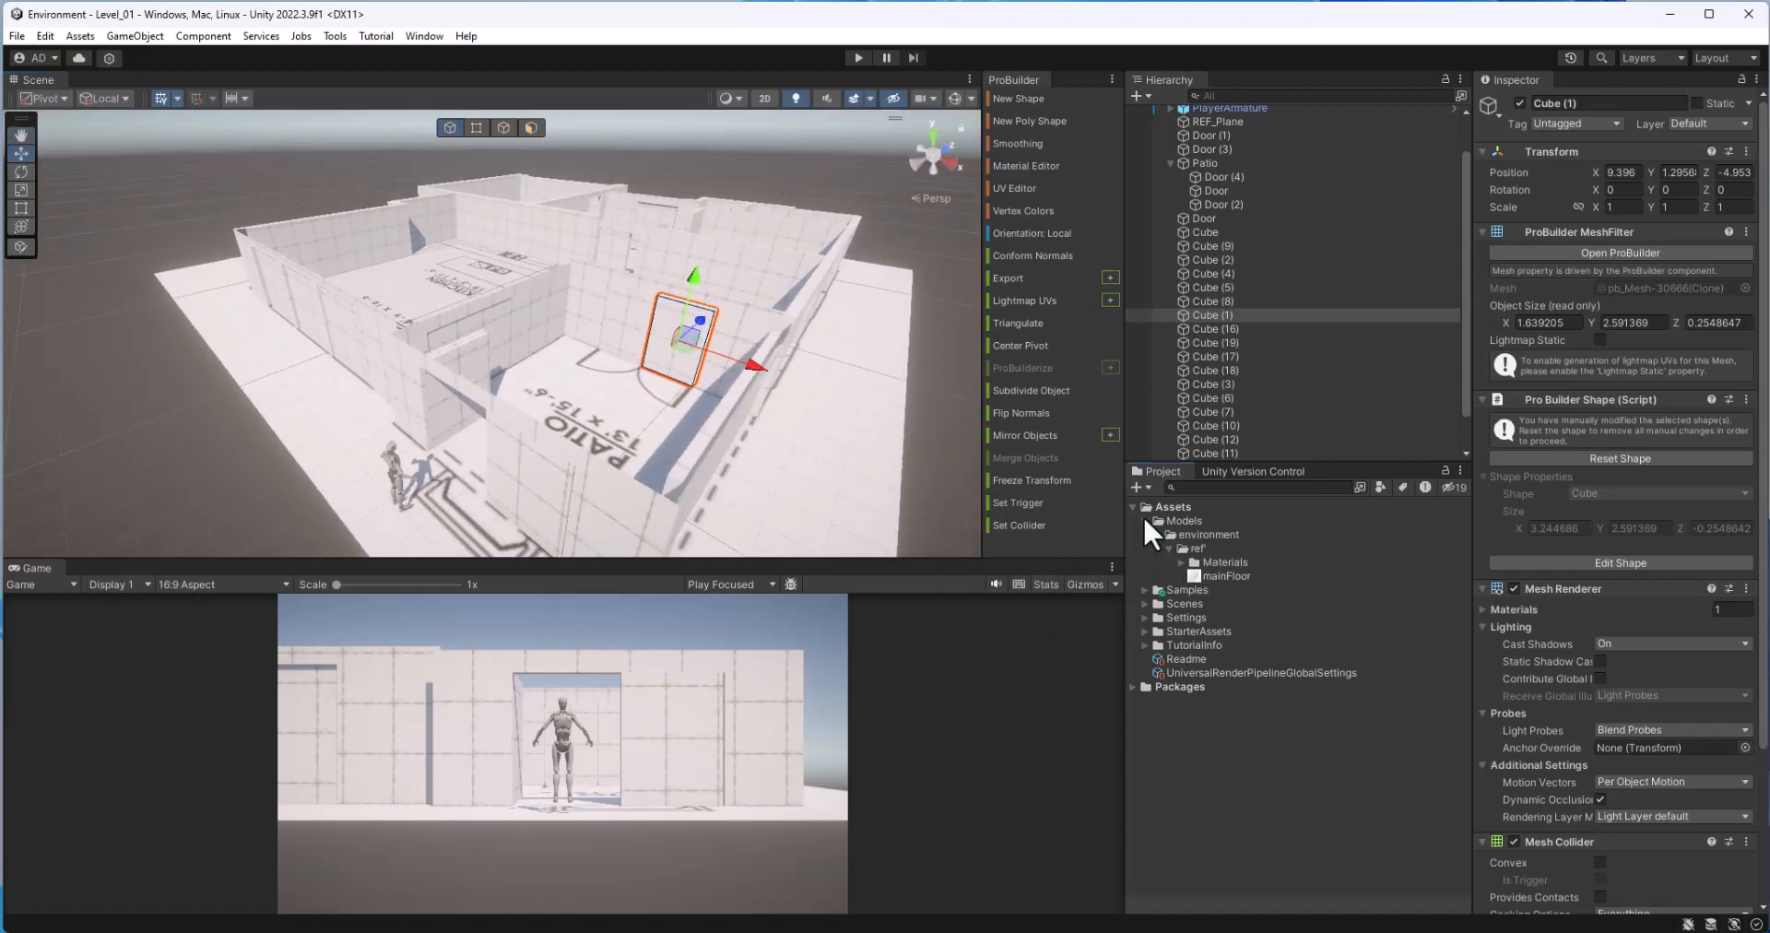
pyautogui.click(1170, 552)
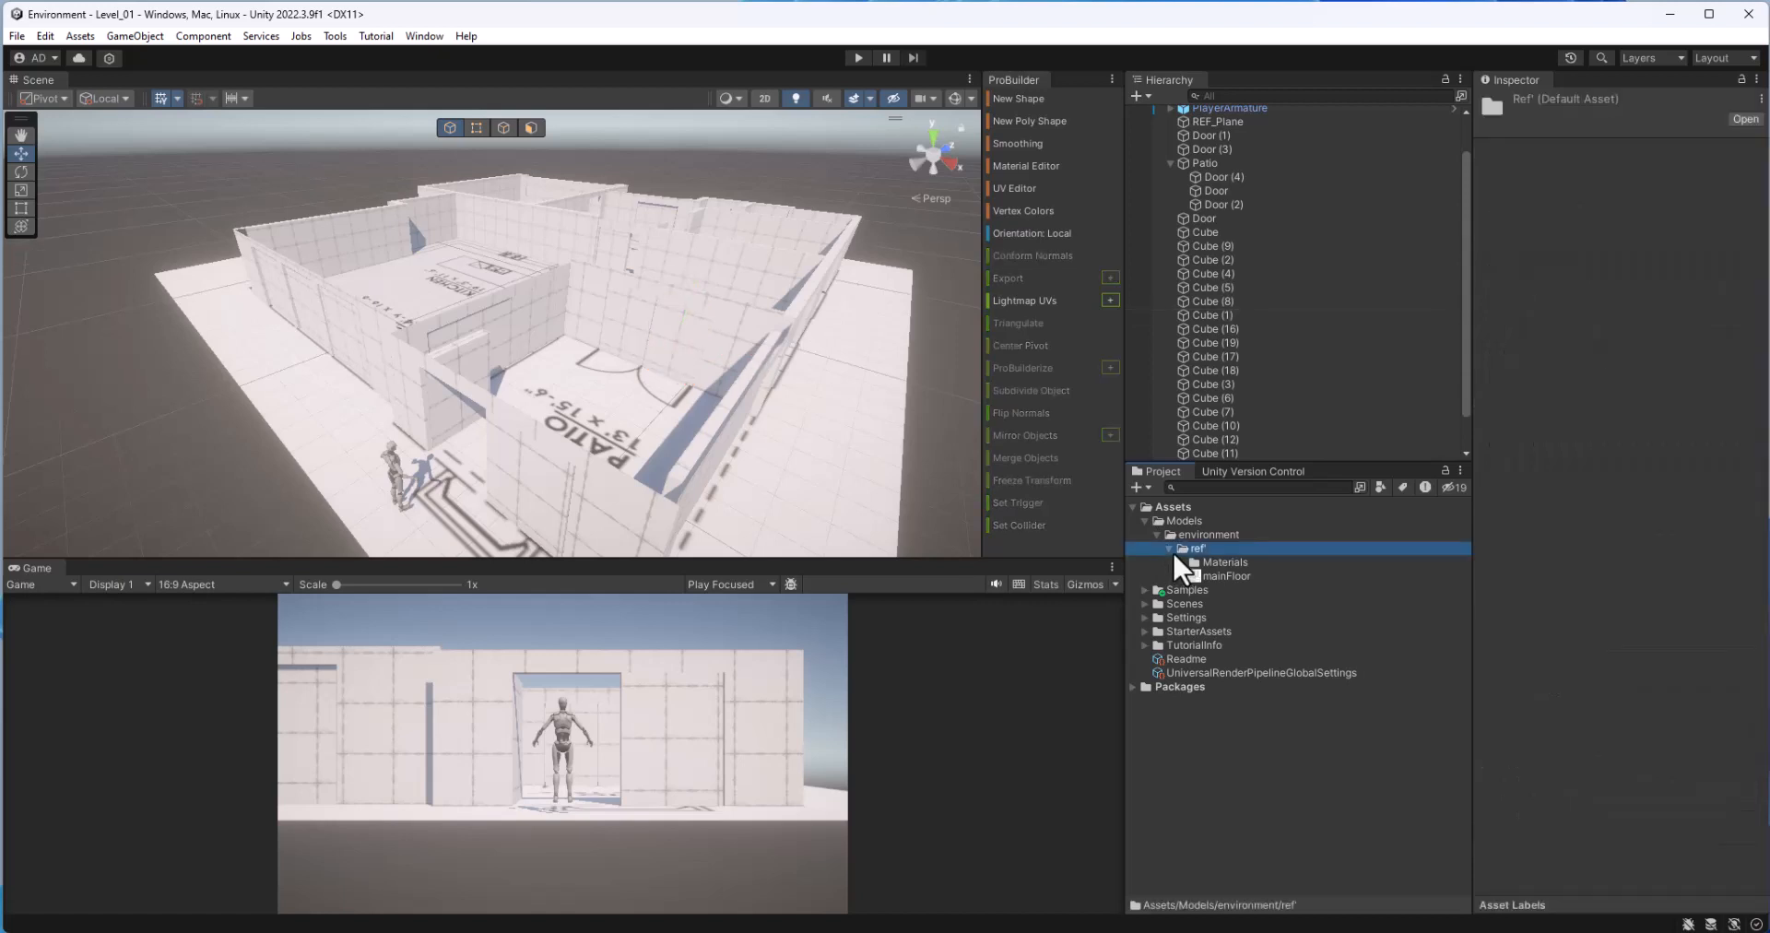
pyautogui.click(1170, 546)
pyautogui.rightClick(1226, 536)
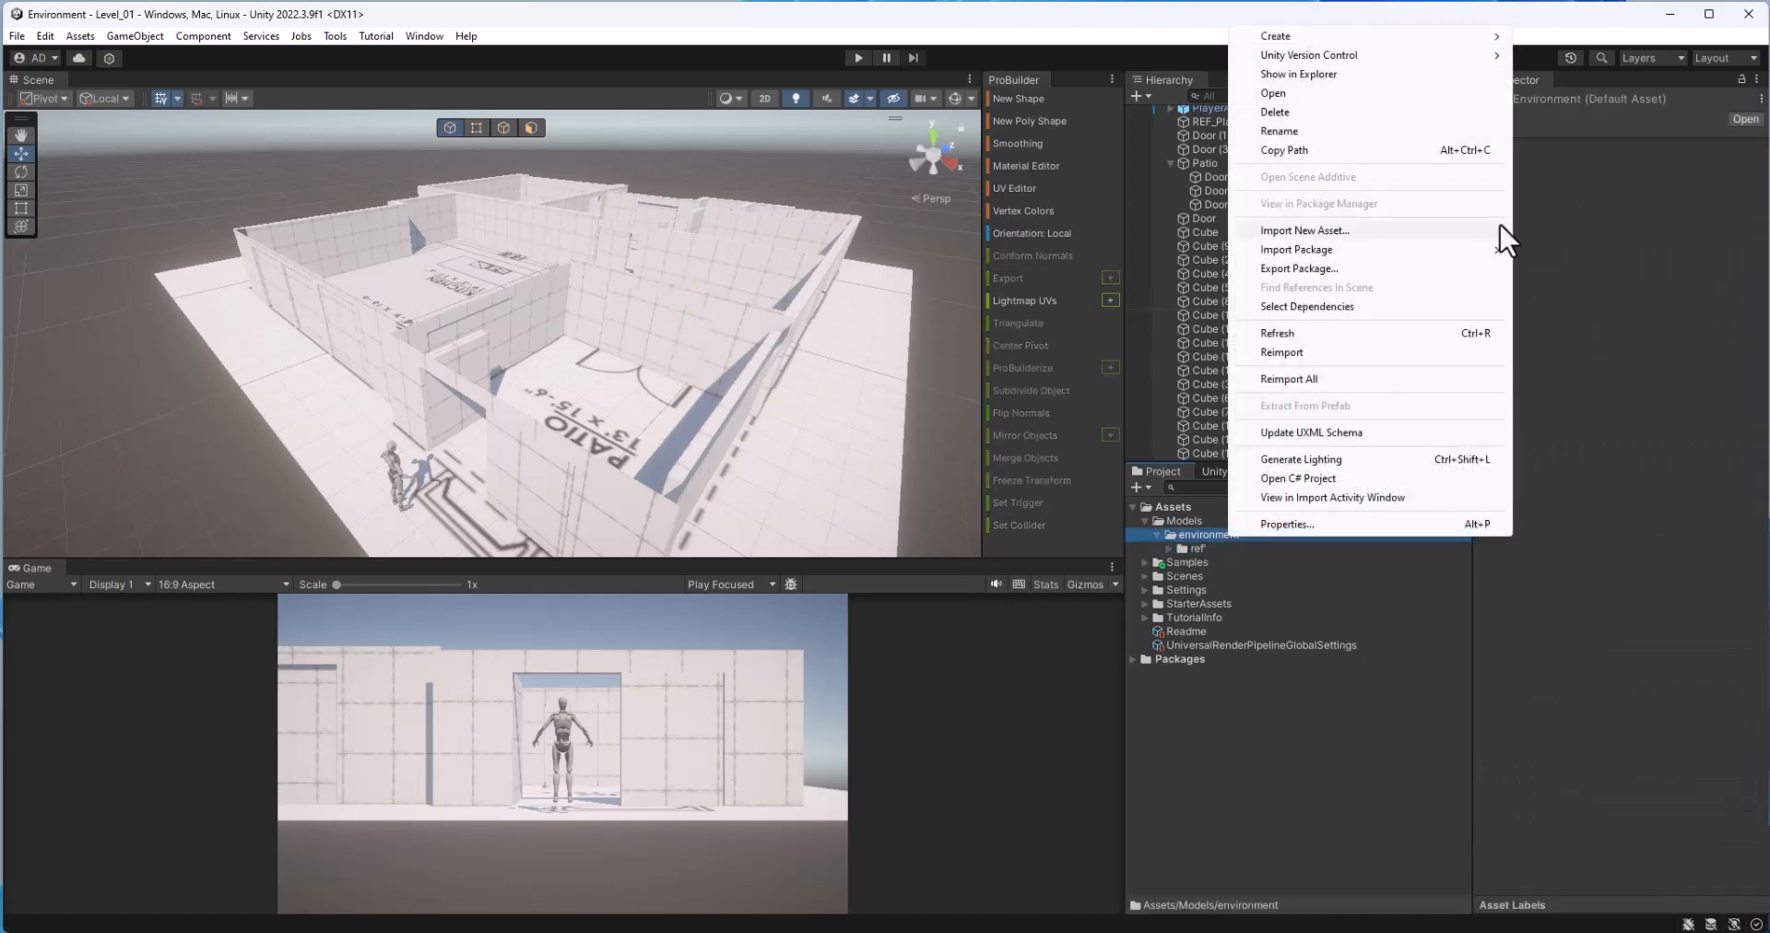
pyautogui.moveTo(1480, 45)
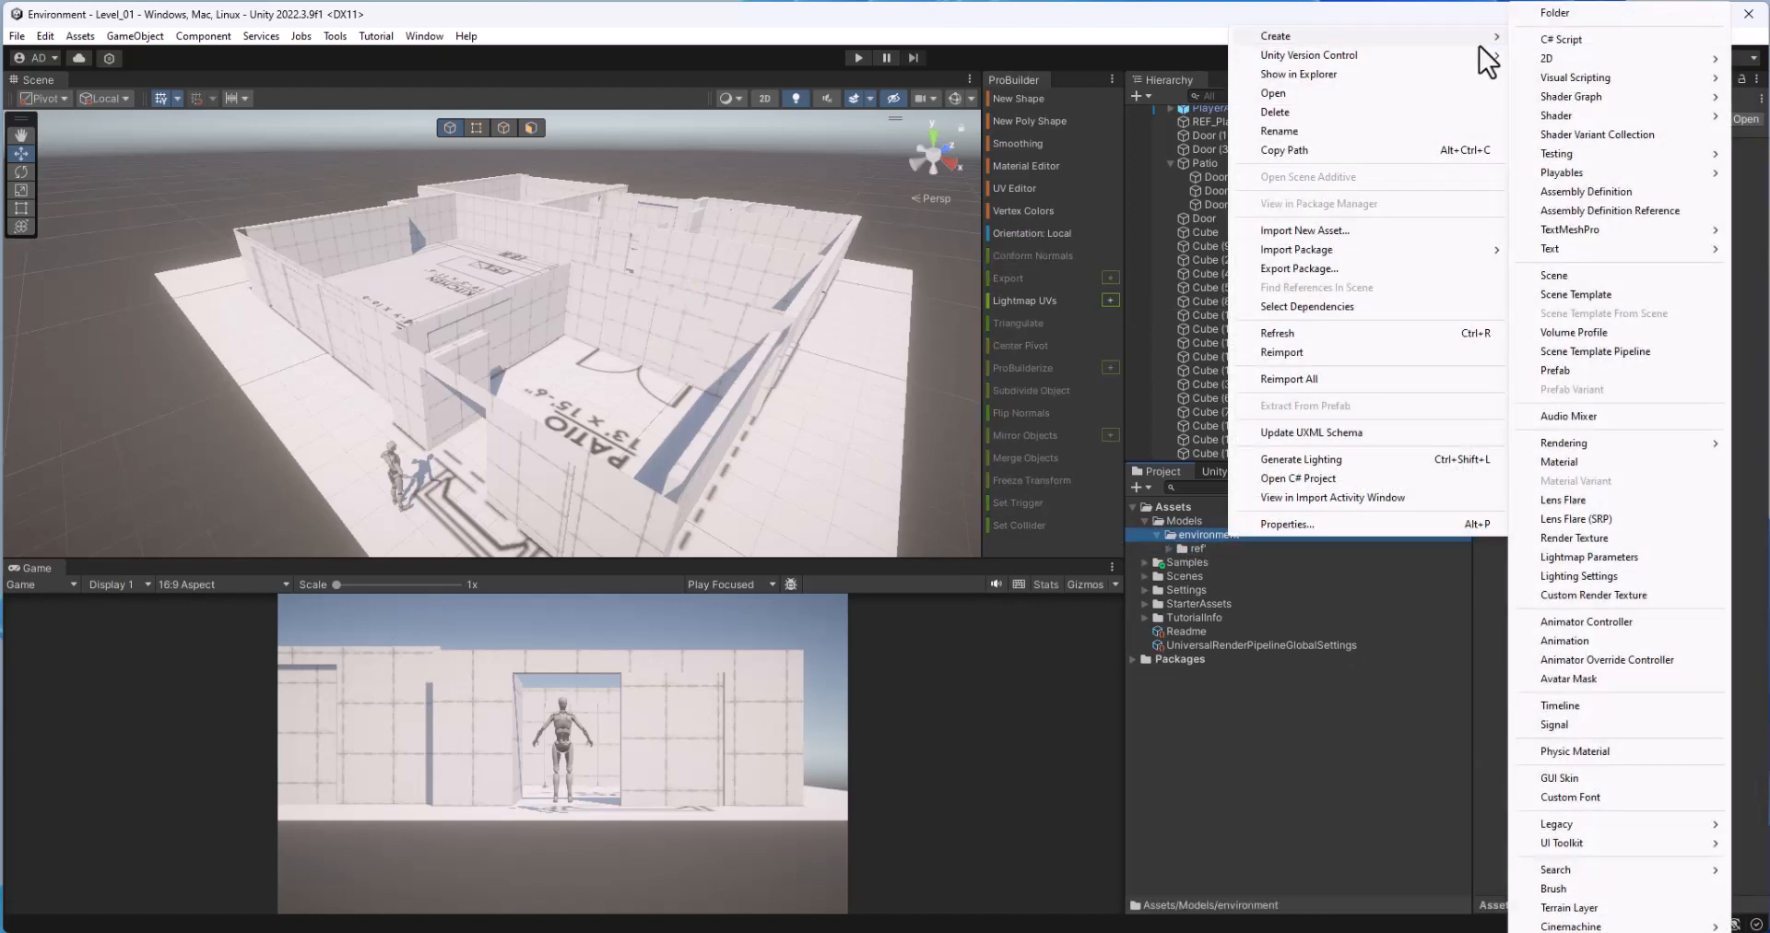
pyautogui.click(1580, 20)
pyautogui.write('Tex')
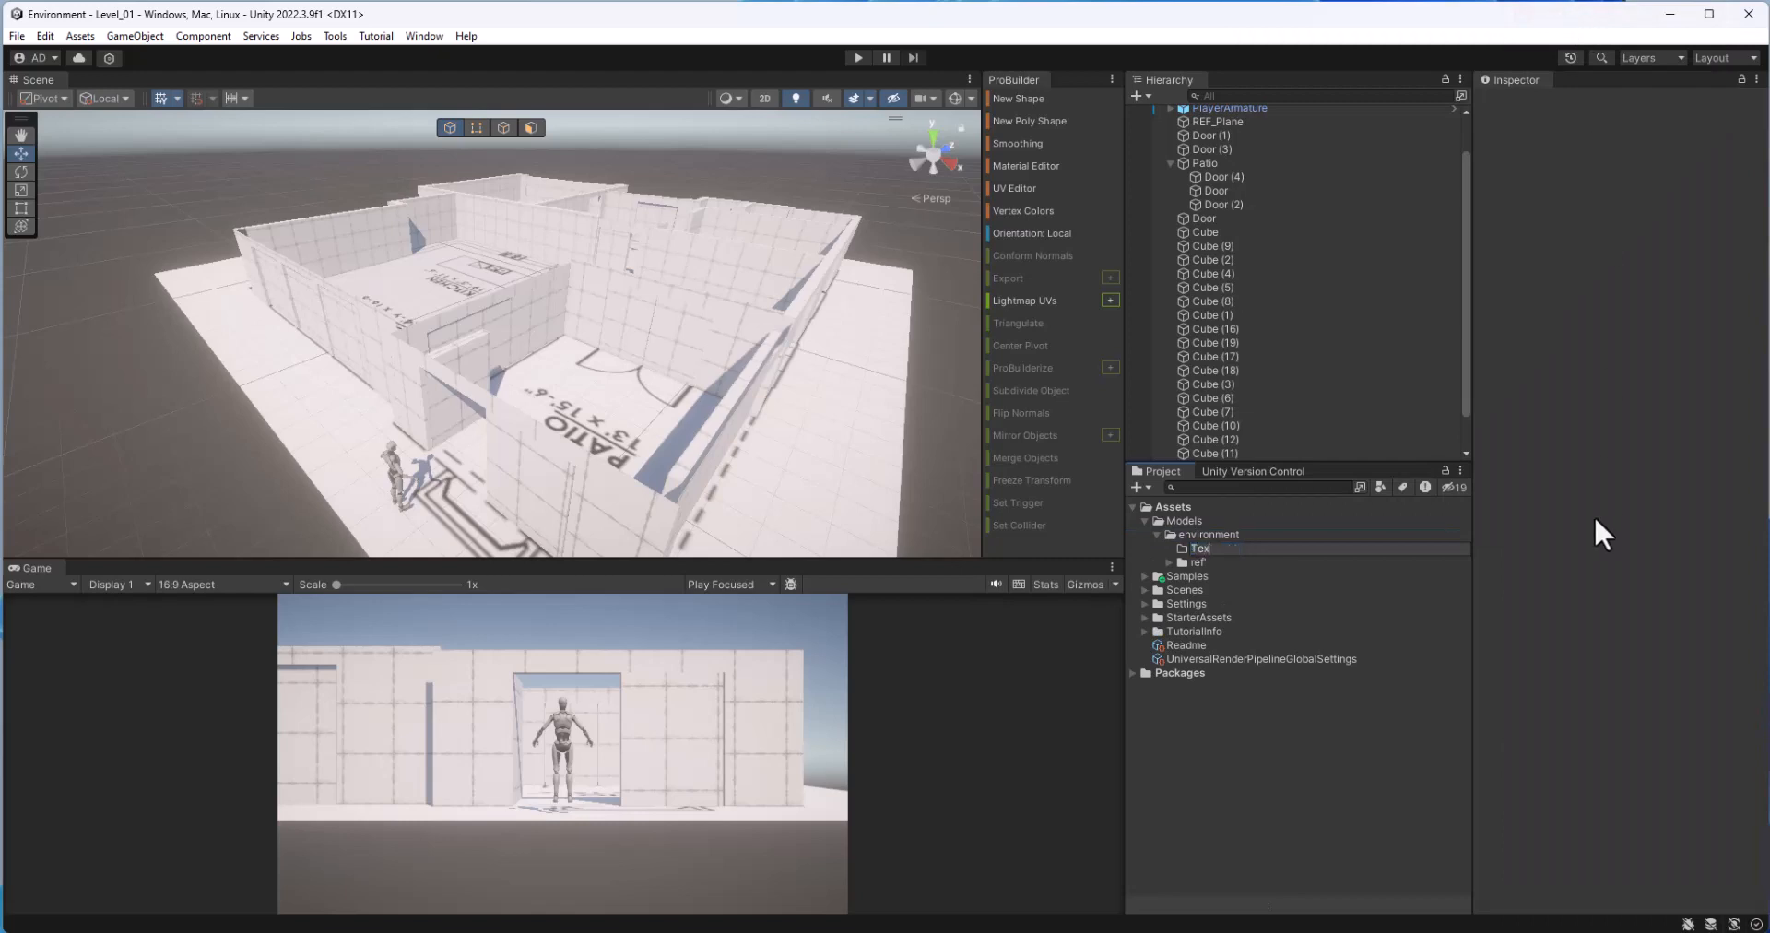
pyautogui.write('tures')
pyautogui.press('Return')
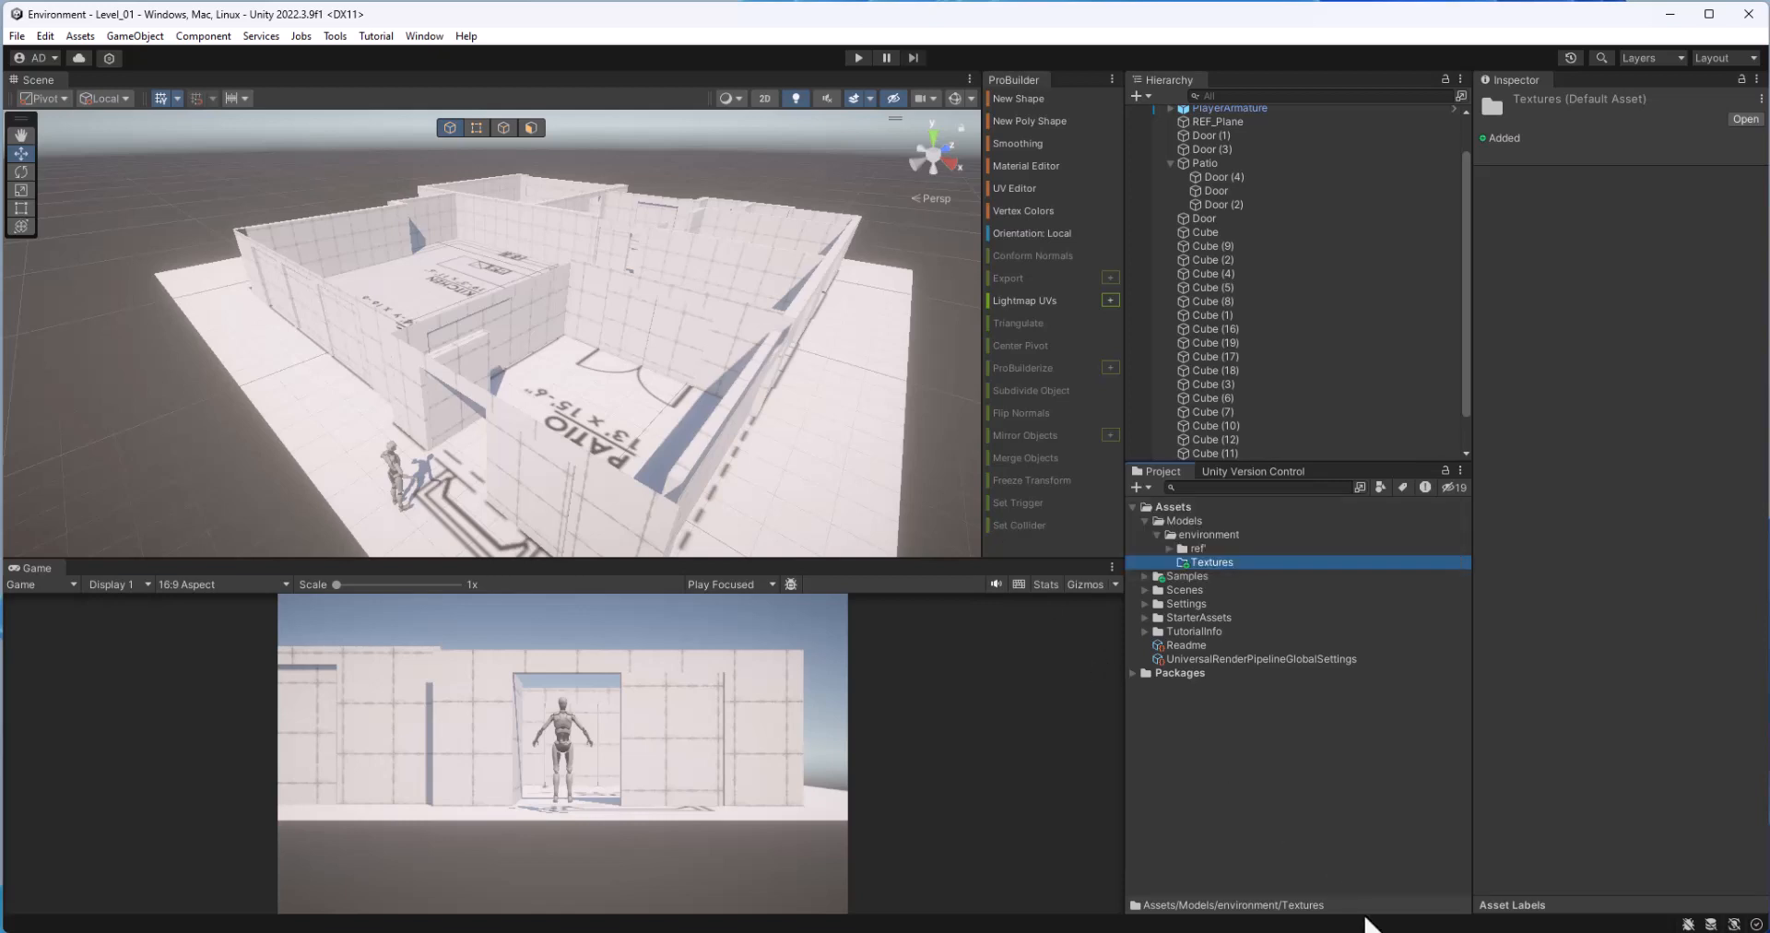
# Step: Switch to the browser and search the textures.com library for "wood floor"
pyautogui.hotkey('alt', 'Tab')
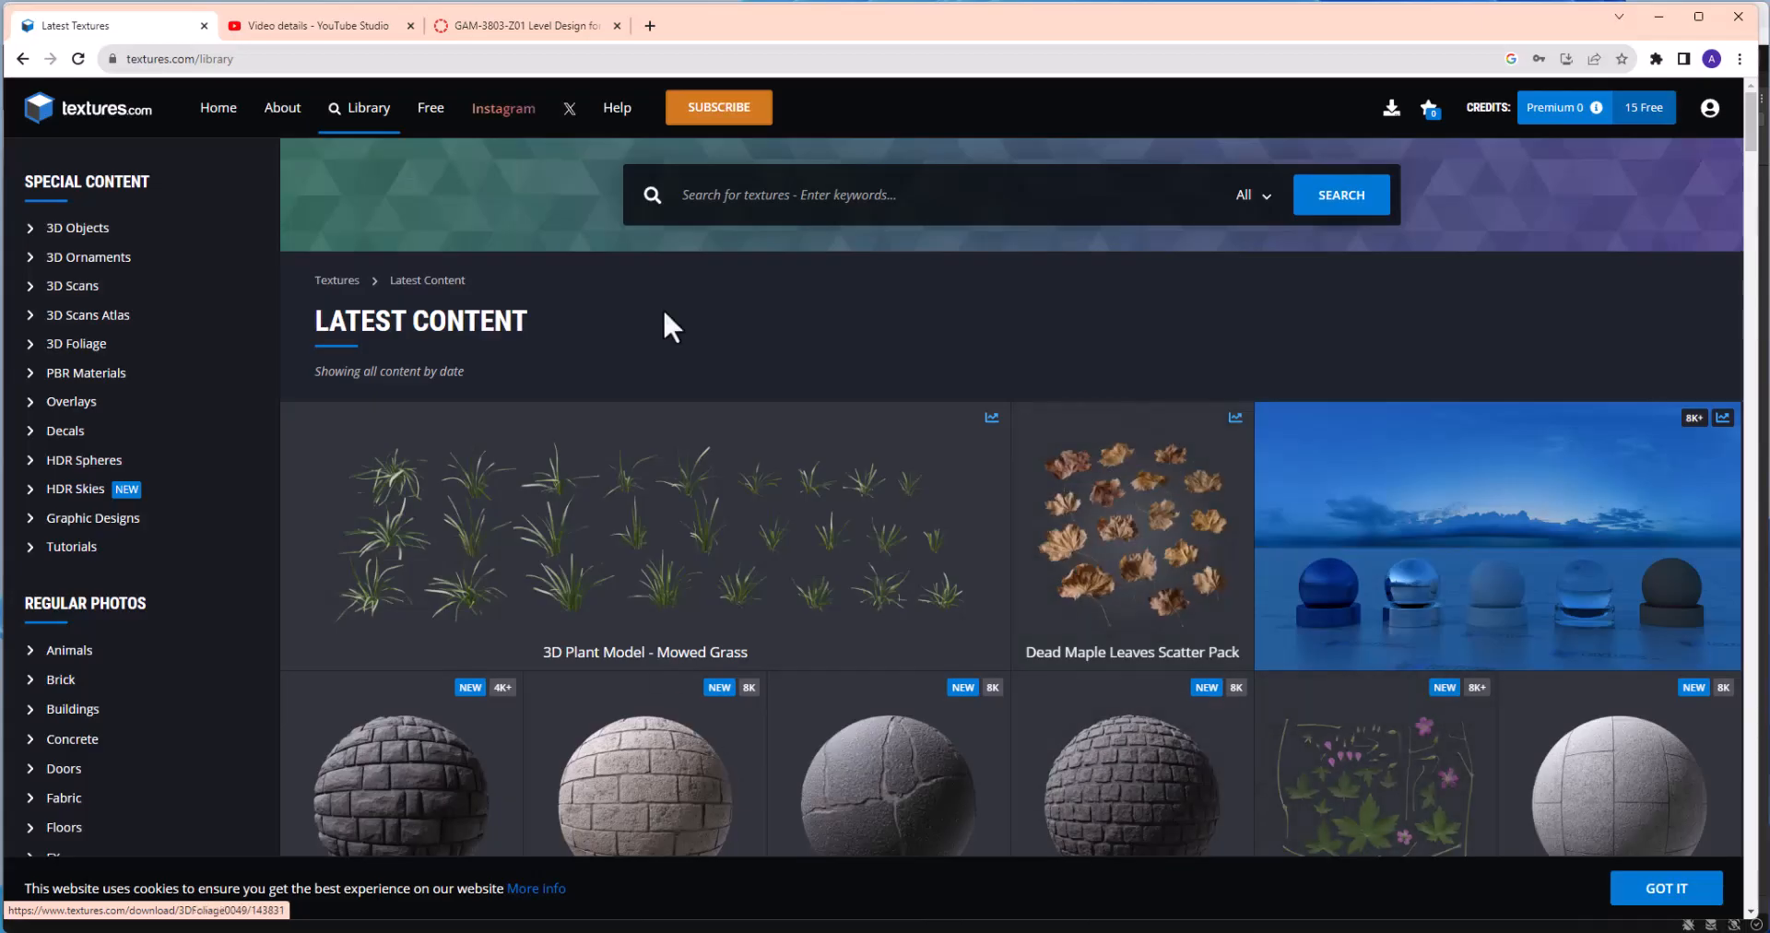
pyautogui.scroll(-3, 932, 434)
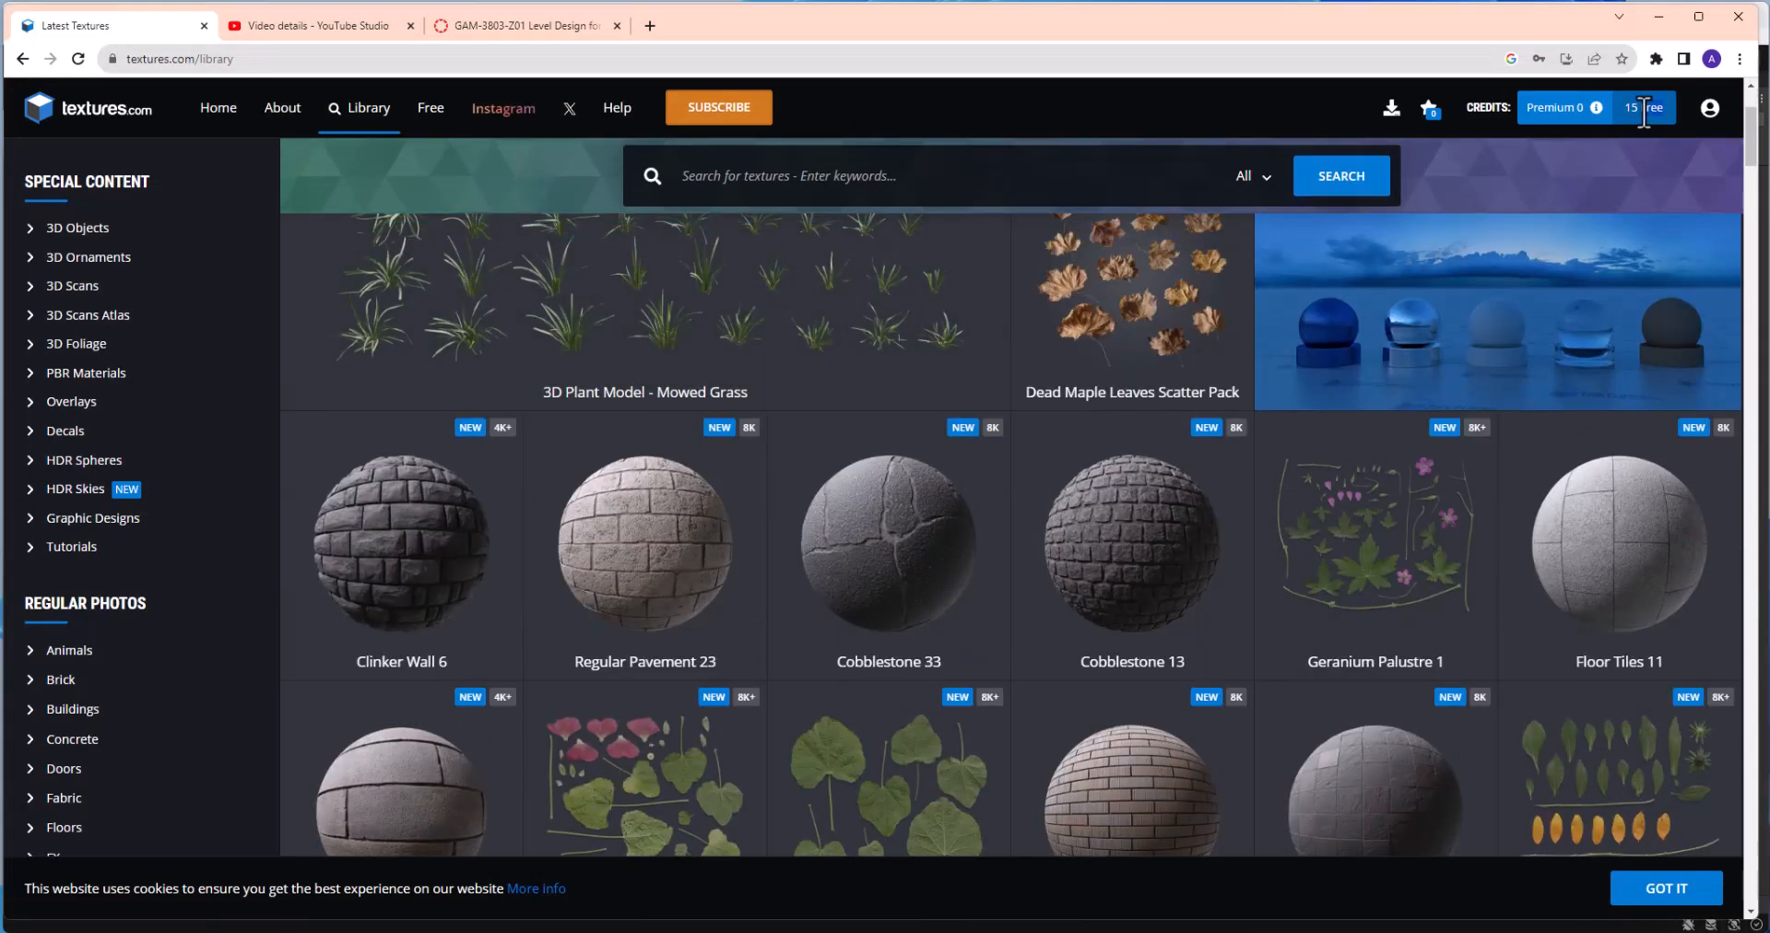
pyautogui.scroll(3, 608, 350)
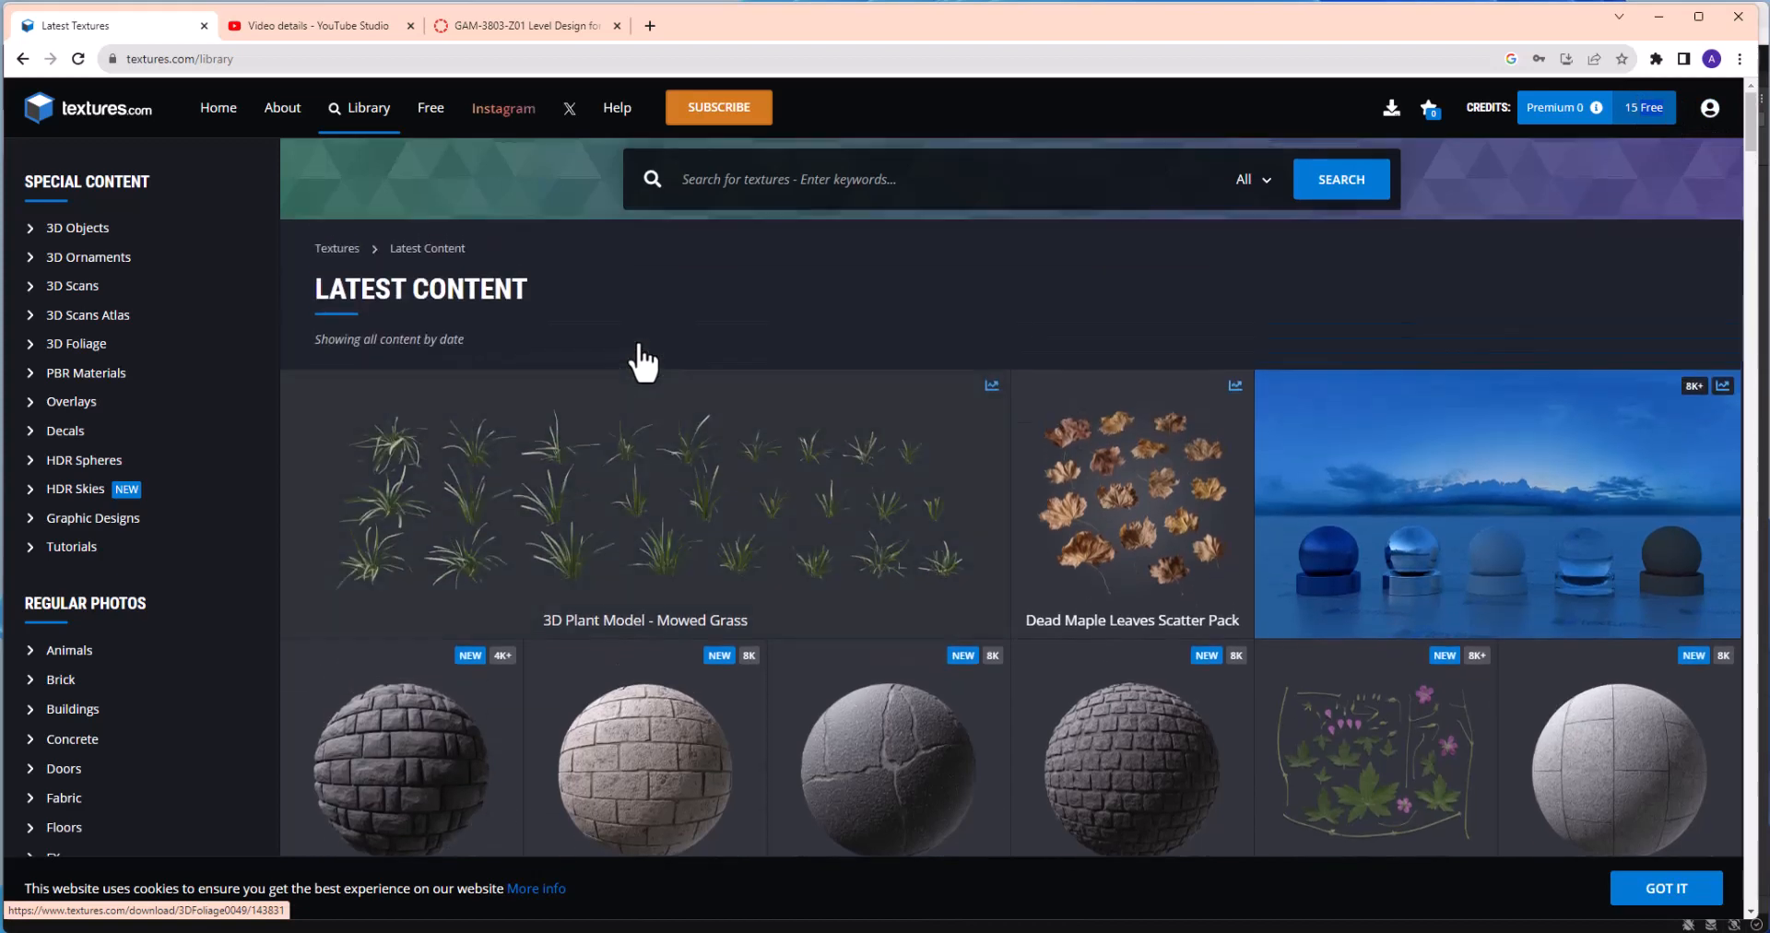
pyautogui.click(731, 192)
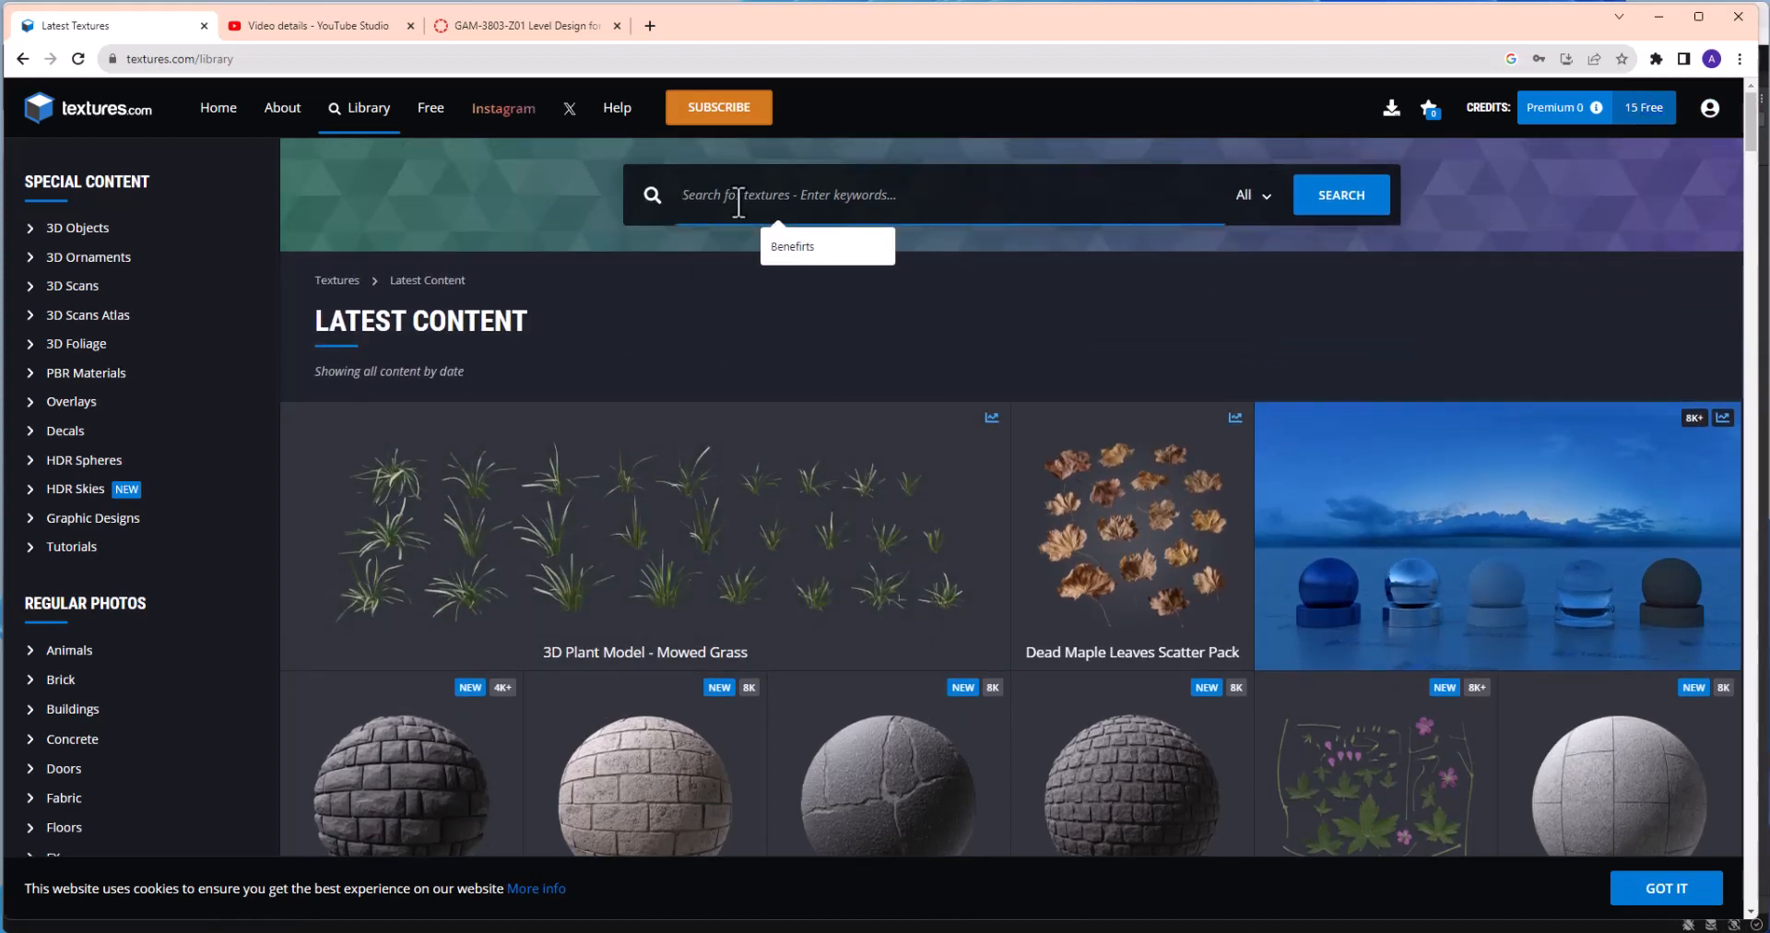
pyautogui.write('wo')
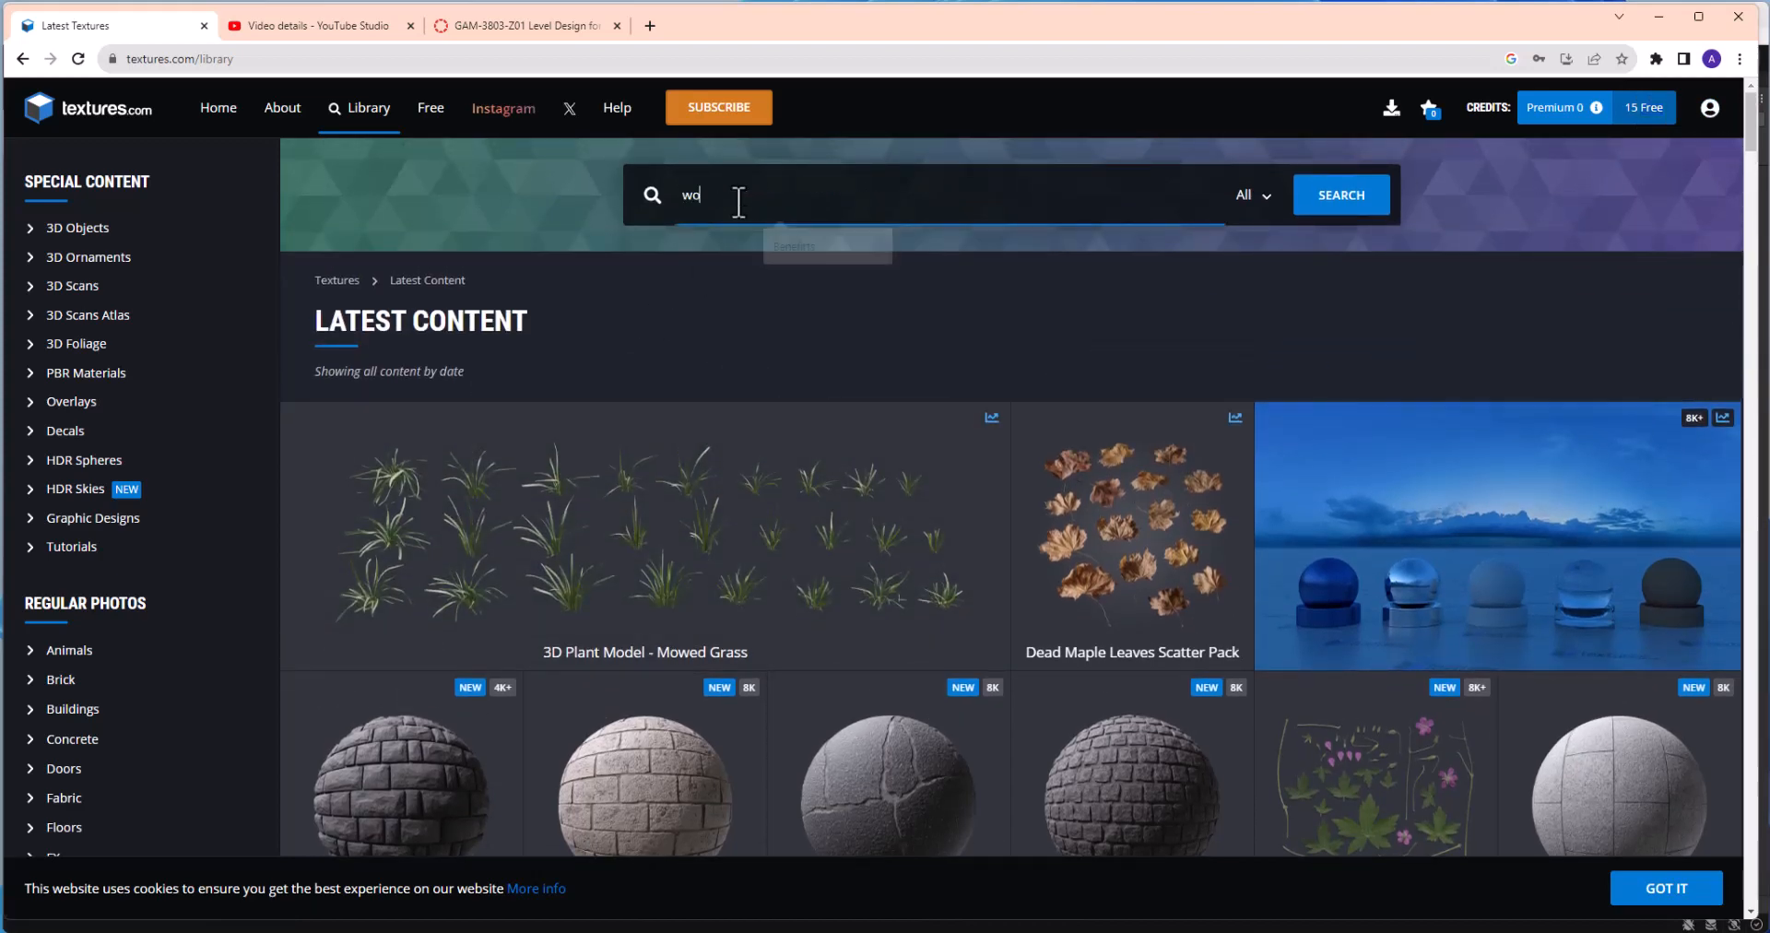
pyautogui.write('od floor')
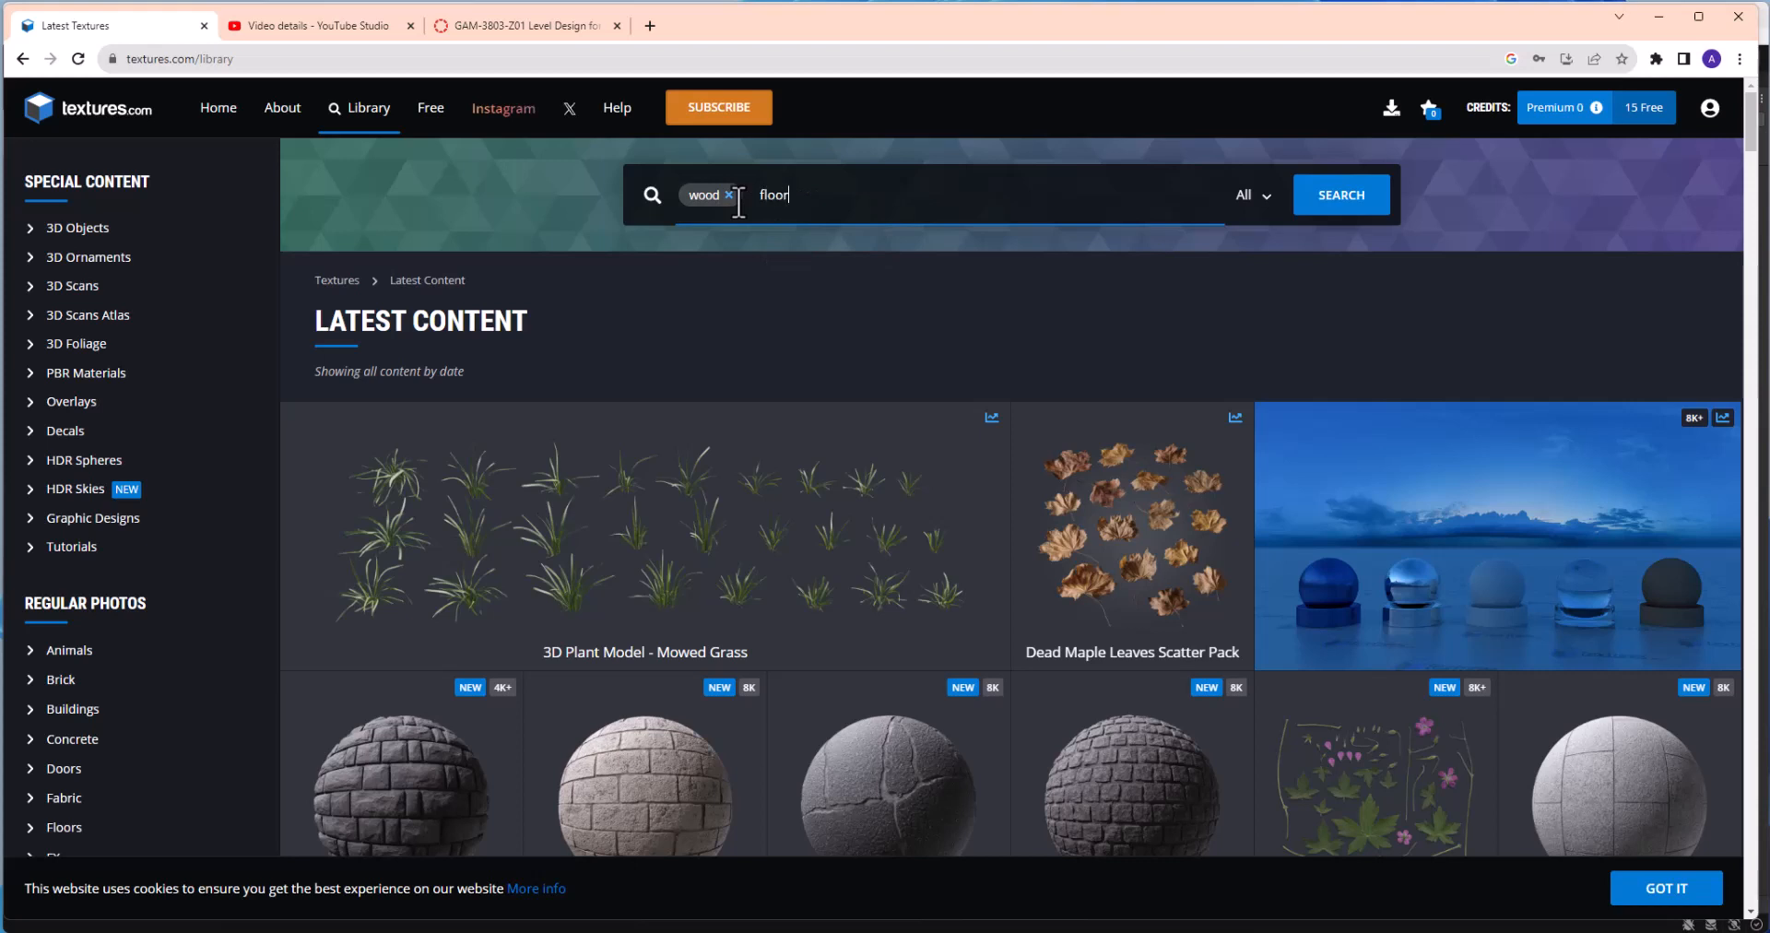
pyautogui.press('Return')
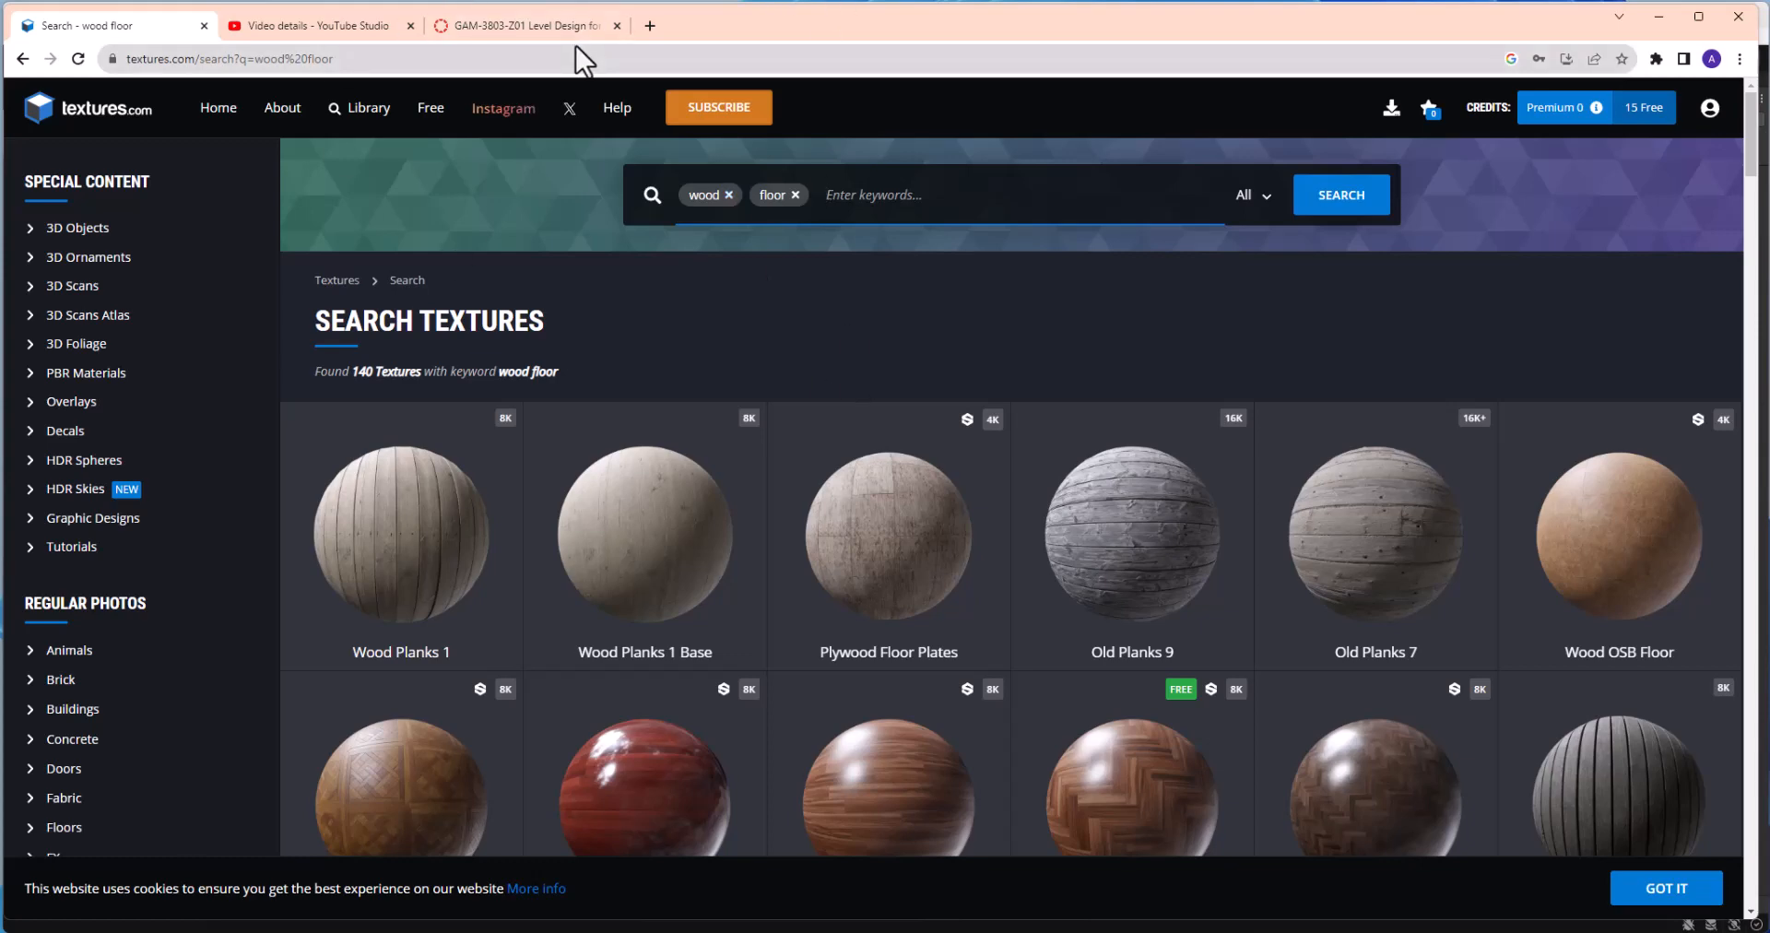
# Step: Search DuckDuckGo in a new tab for "tiled floor texture" and show the image results
pyautogui.hotkey('ctrl', 't')
pyautogui.hotkey('ctrl', 't')
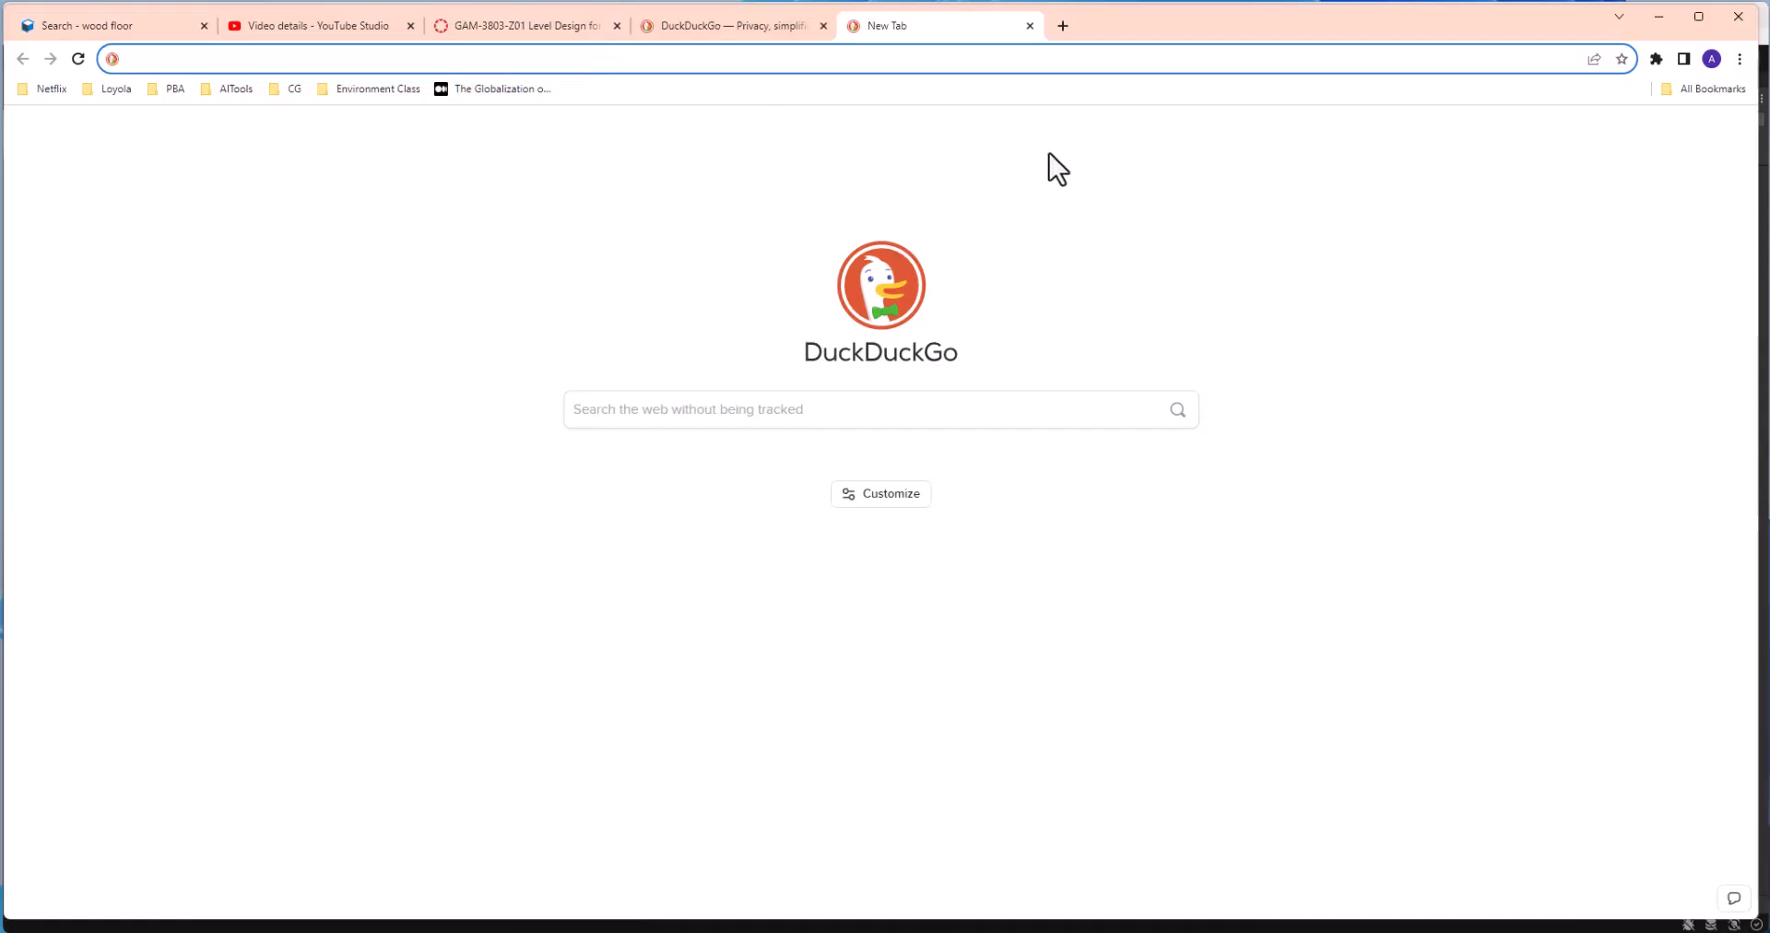
pyautogui.click(745, 410)
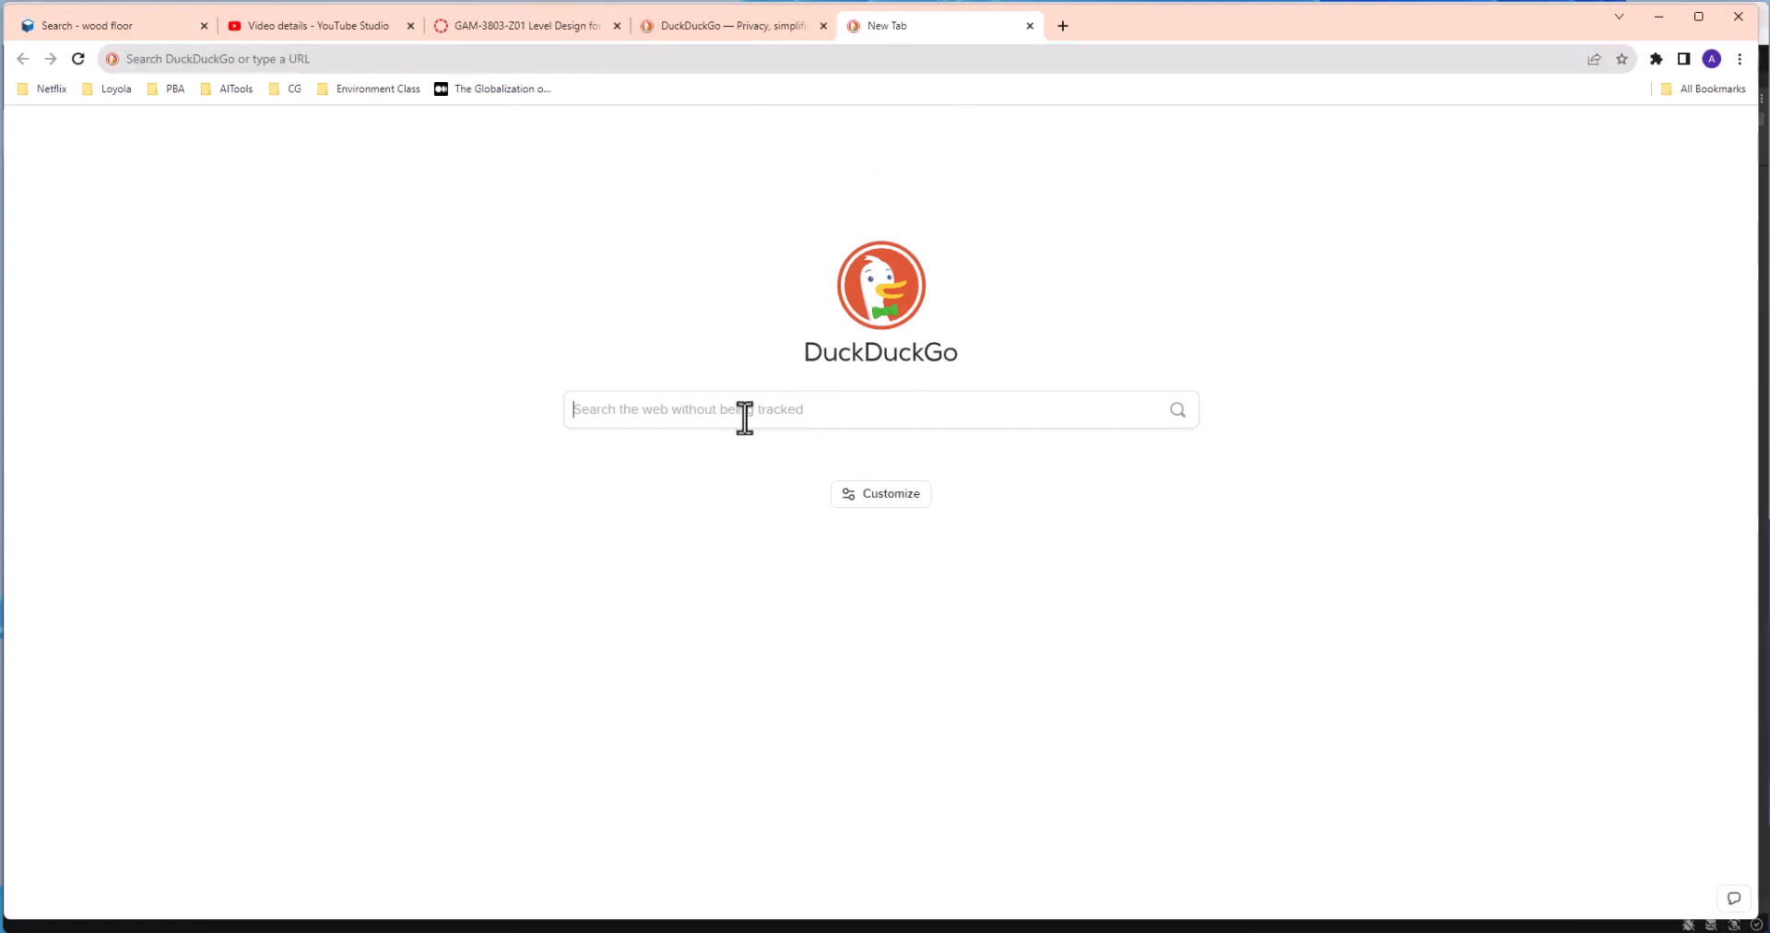
pyautogui.write('tiled t')
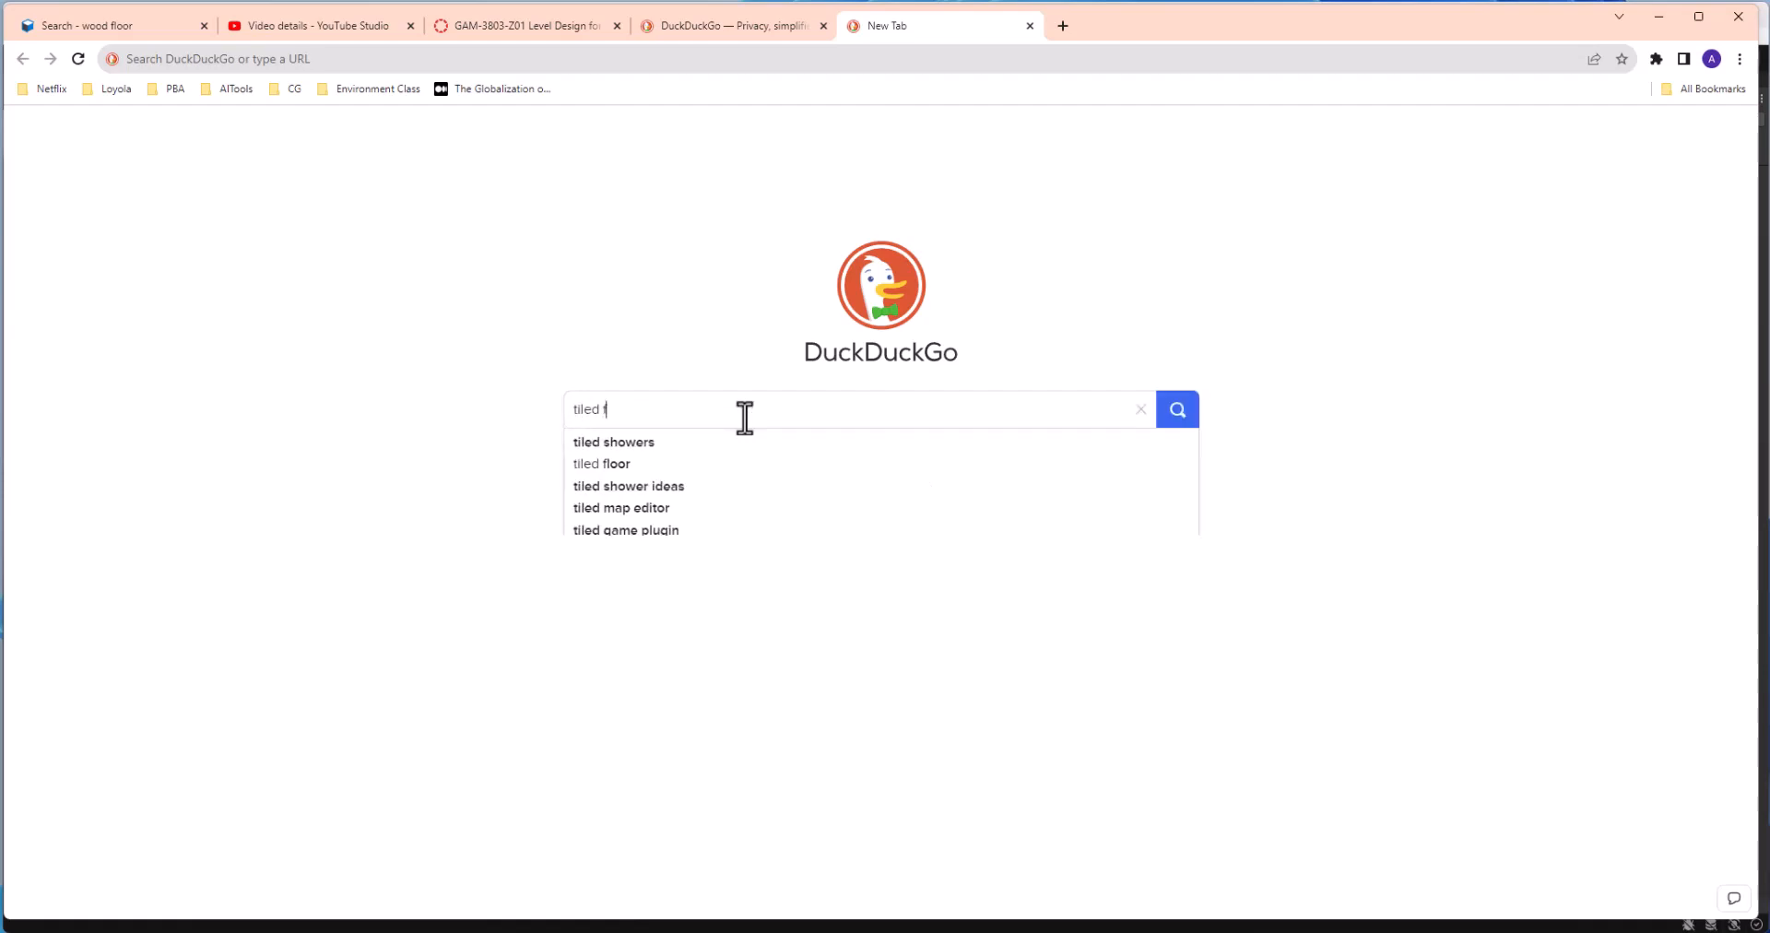
pyautogui.write('loor texture')
pyautogui.press('Return')
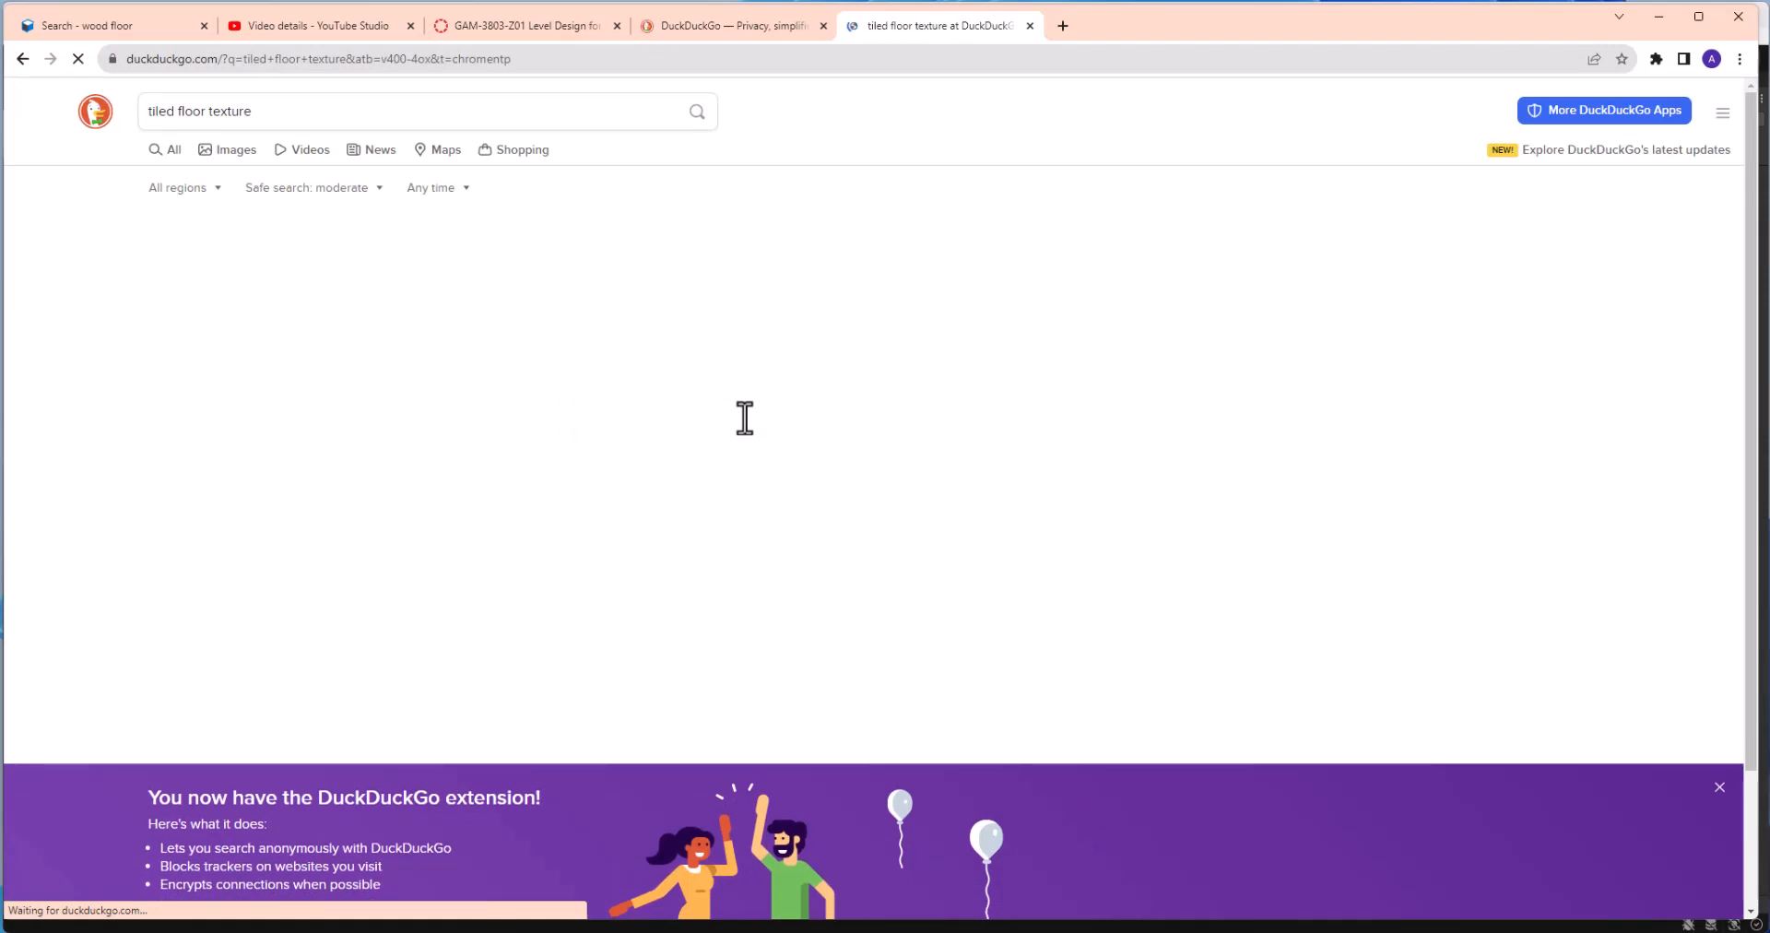
pyautogui.click(1720, 787)
pyautogui.click(226, 154)
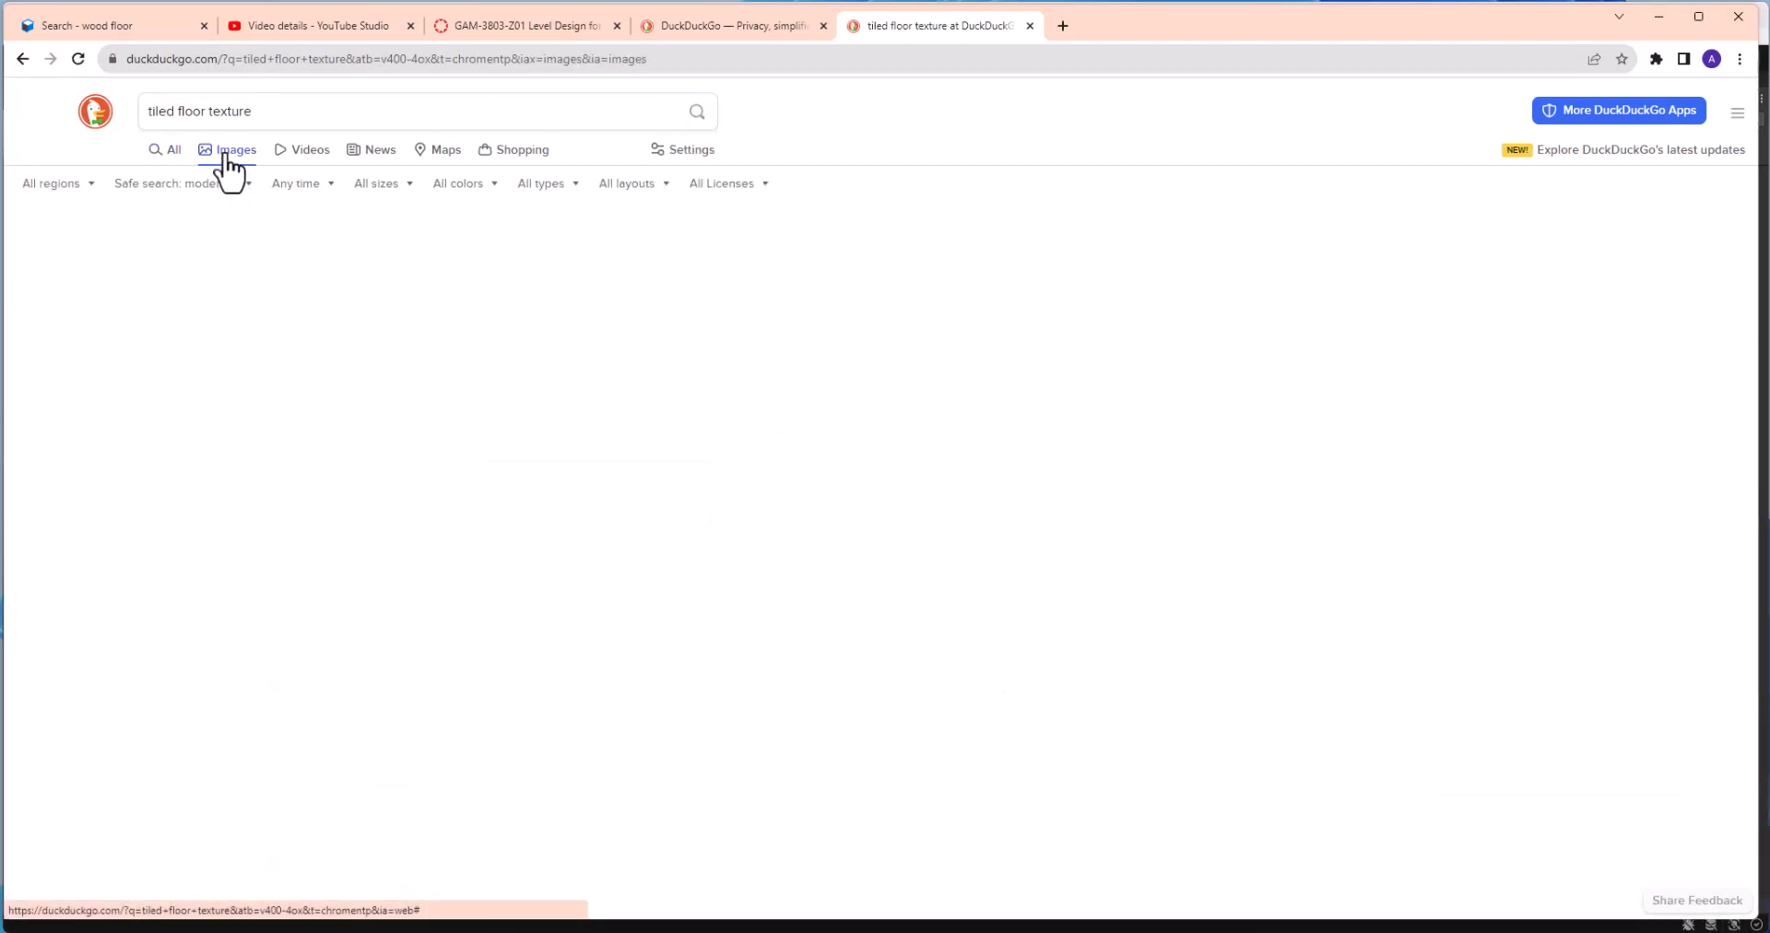
# Step: Look through the image results and open the preview of the dark wood parquet texture from sketchuptexture.com
pyautogui.scroll(-2, 843, 483)
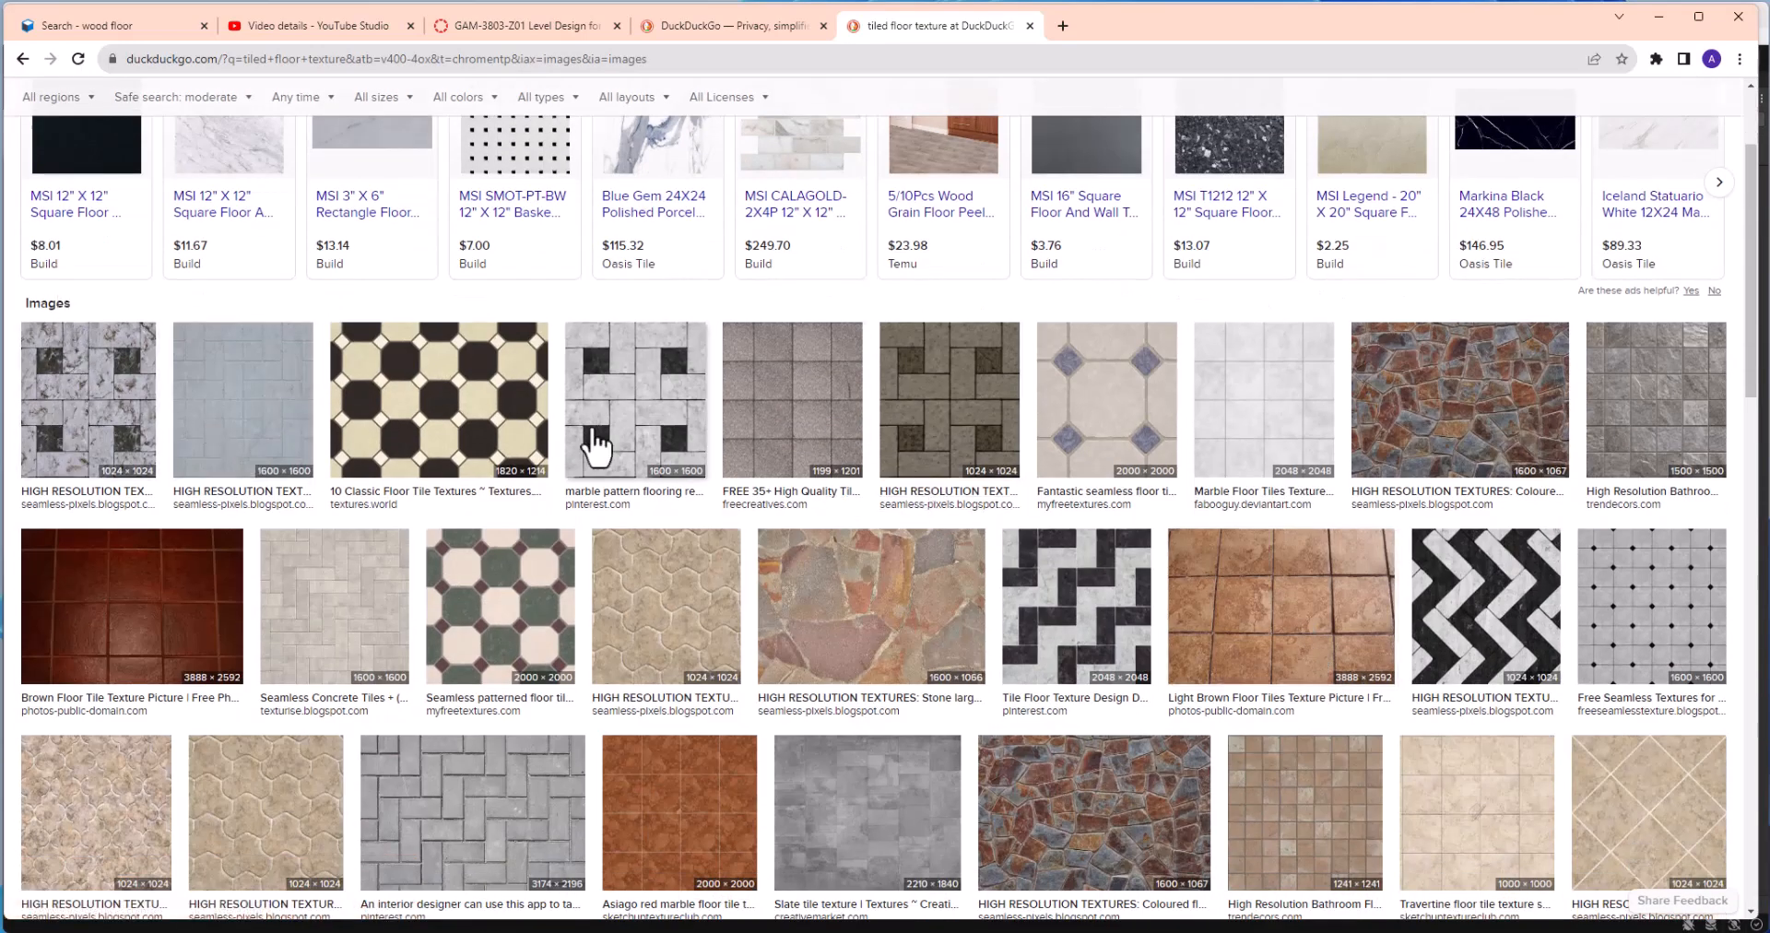
pyautogui.scroll(-4, 613, 447)
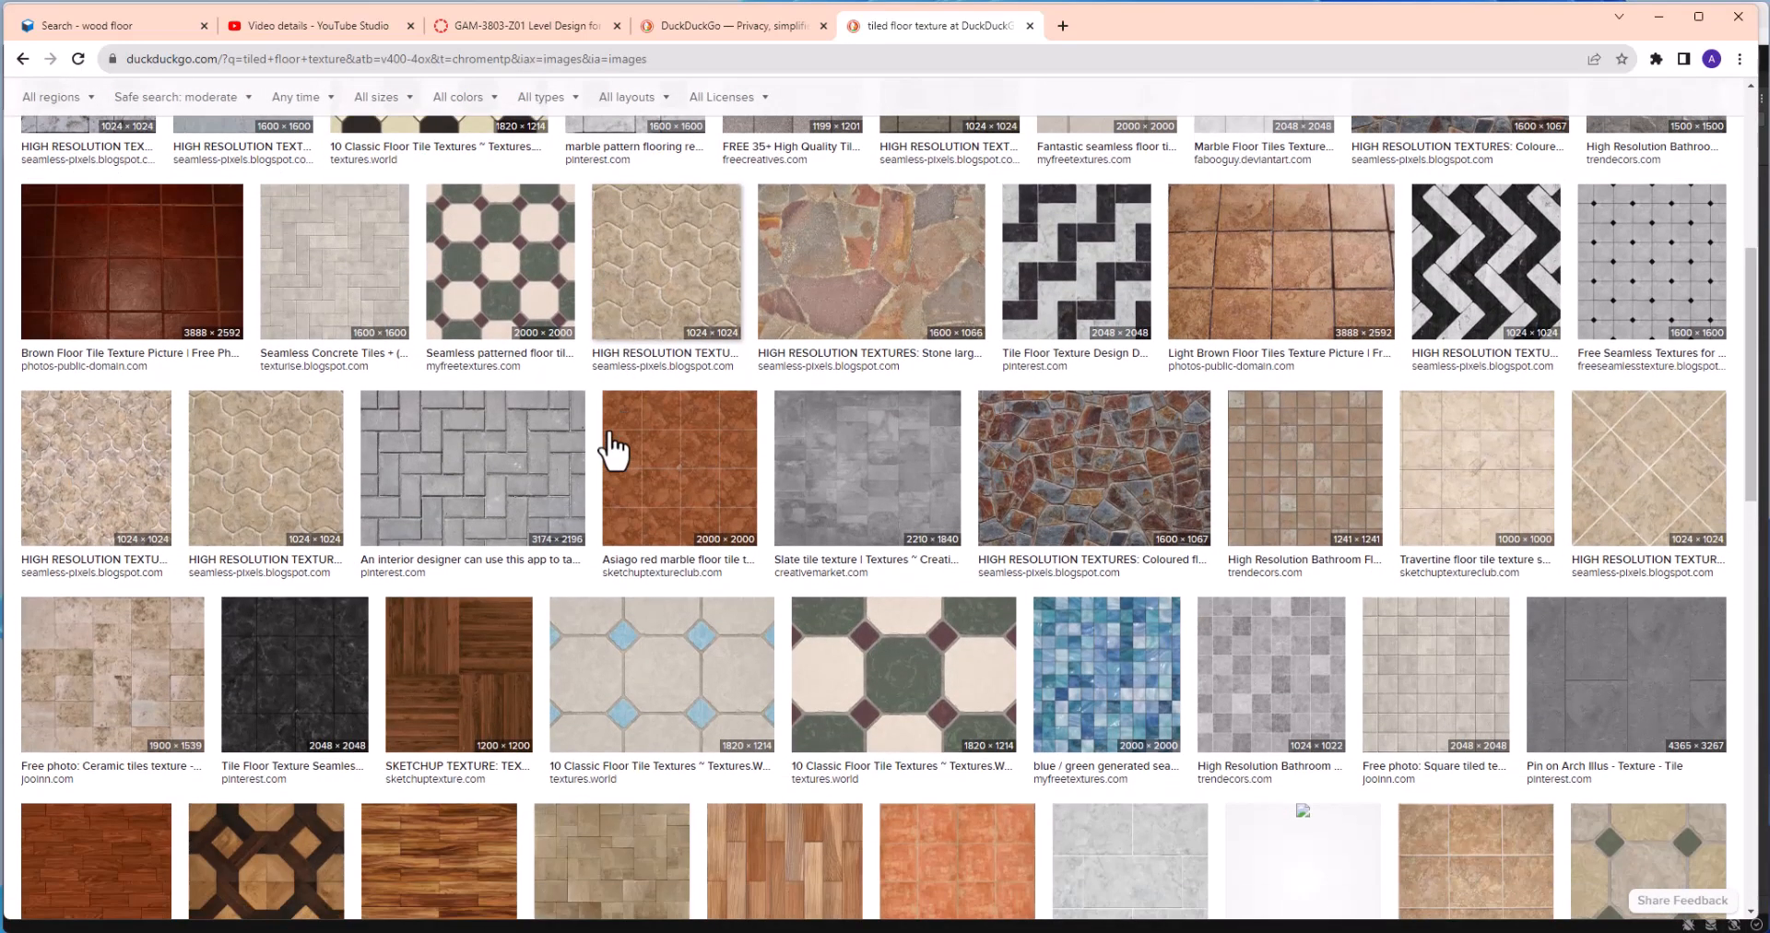
pyautogui.scroll(-2, 613, 447)
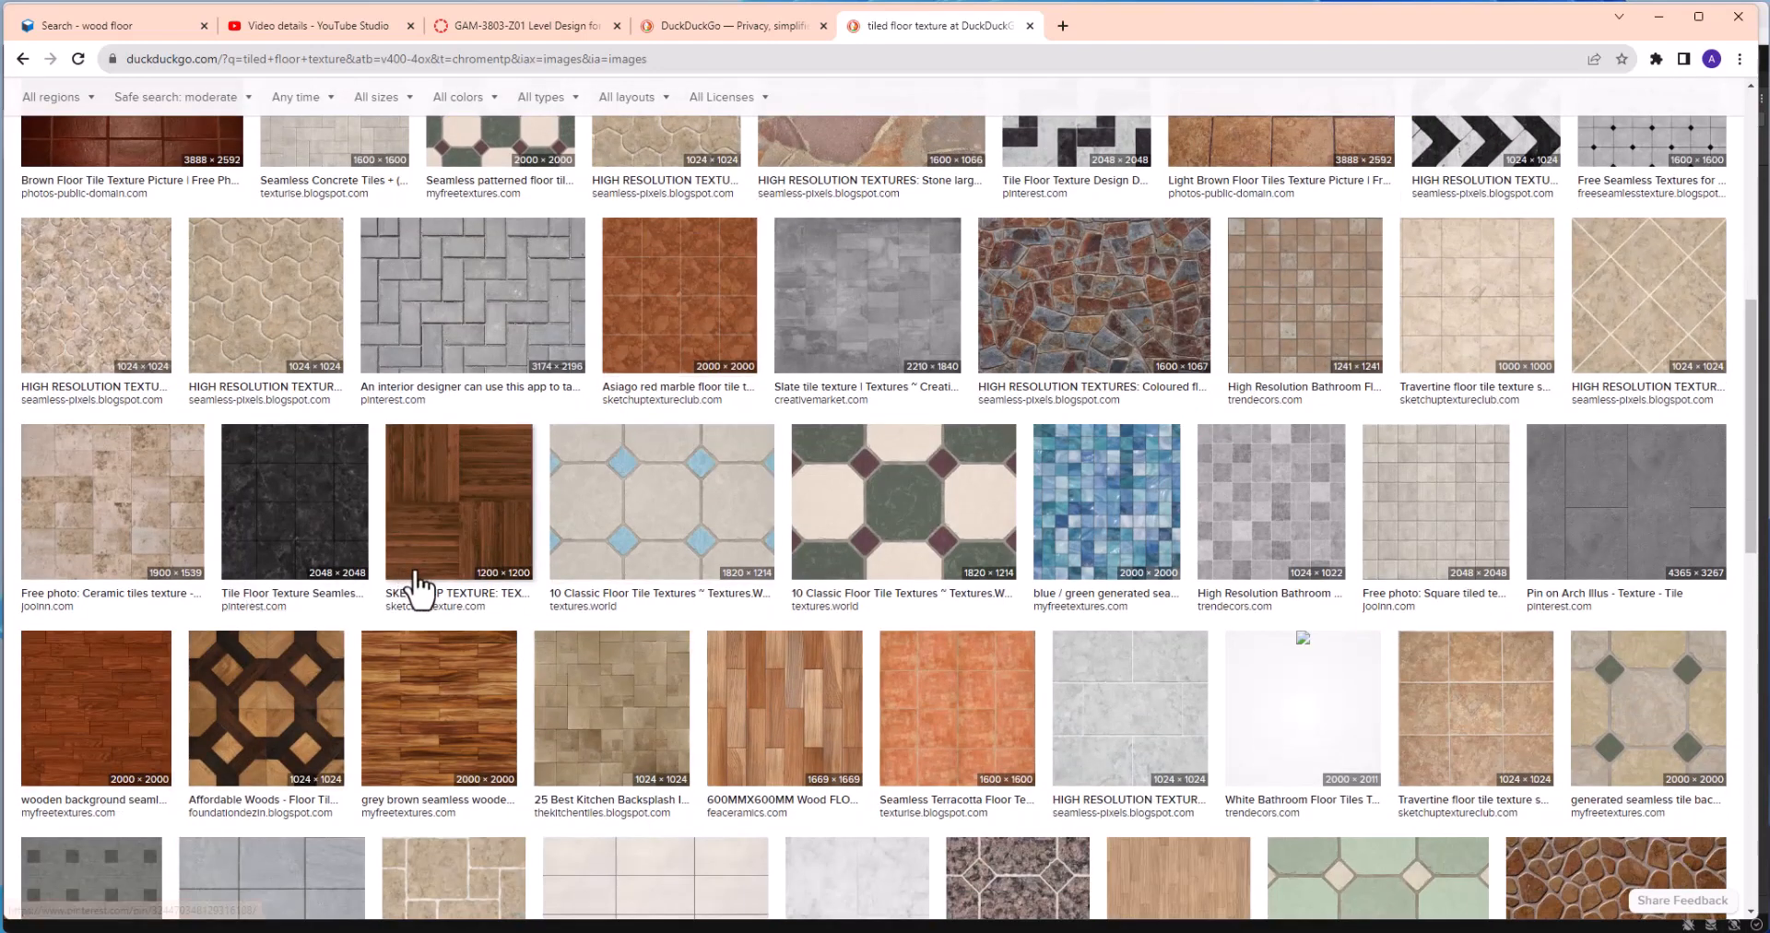
pyautogui.click(454, 512)
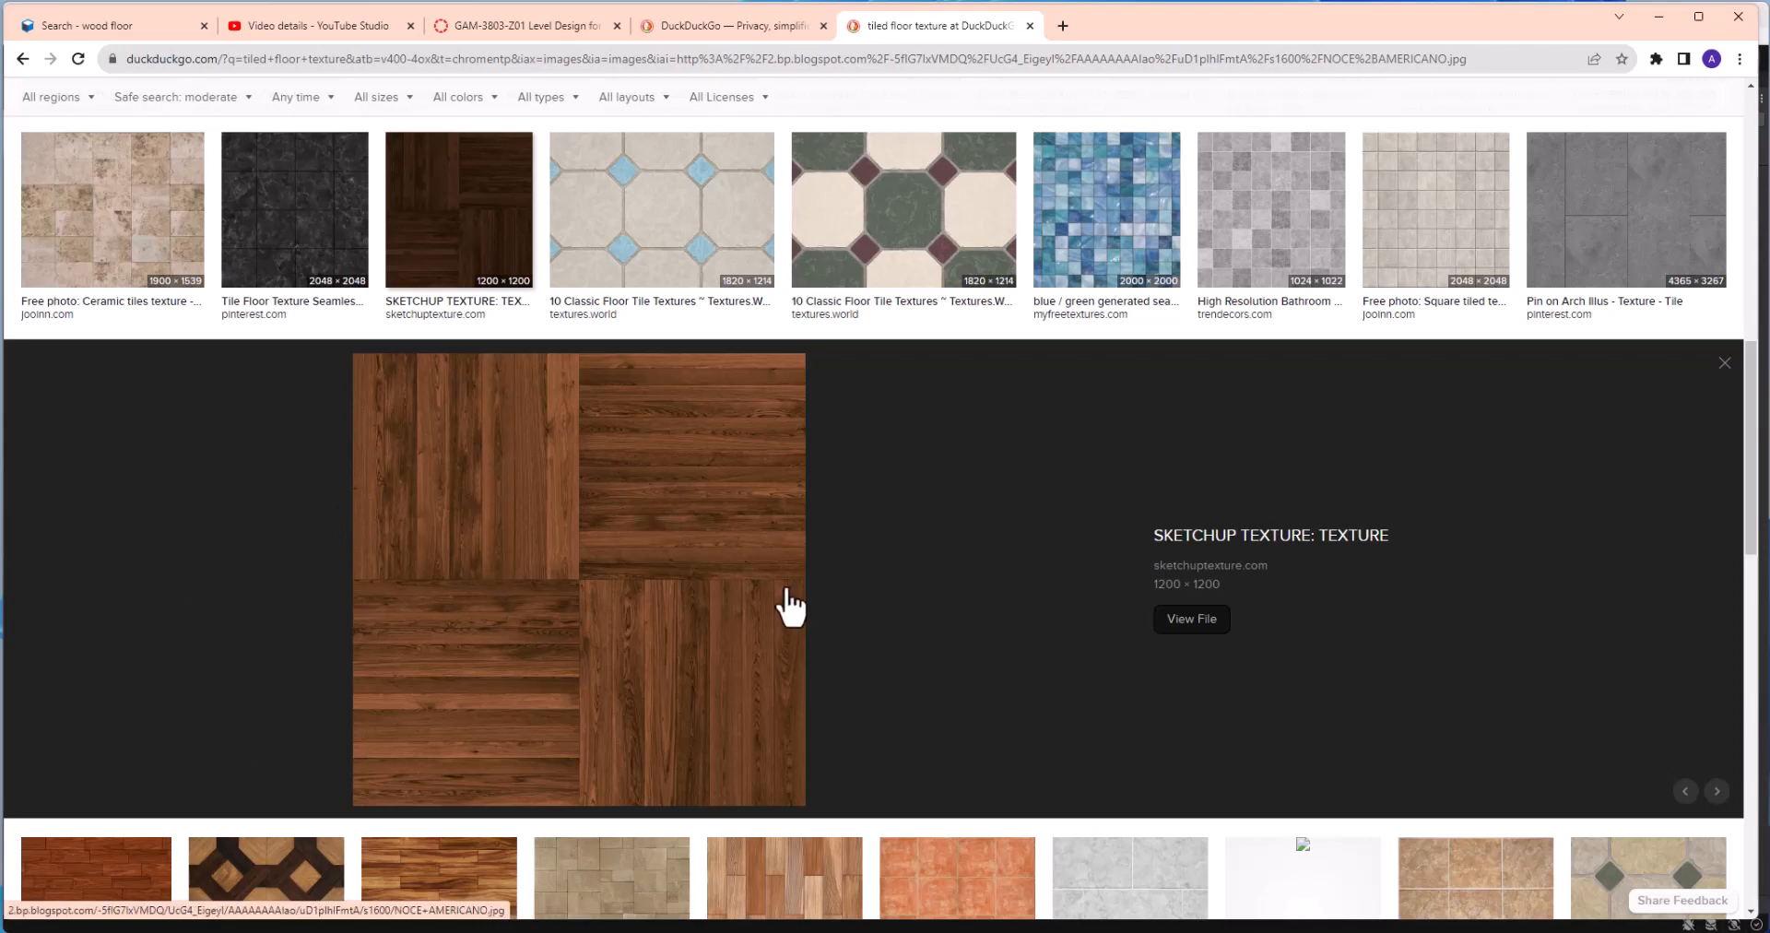
# Step: Save the previewed wood parquet image to the Desktop as wood_Floor_01
pyautogui.rightClick(557, 559)
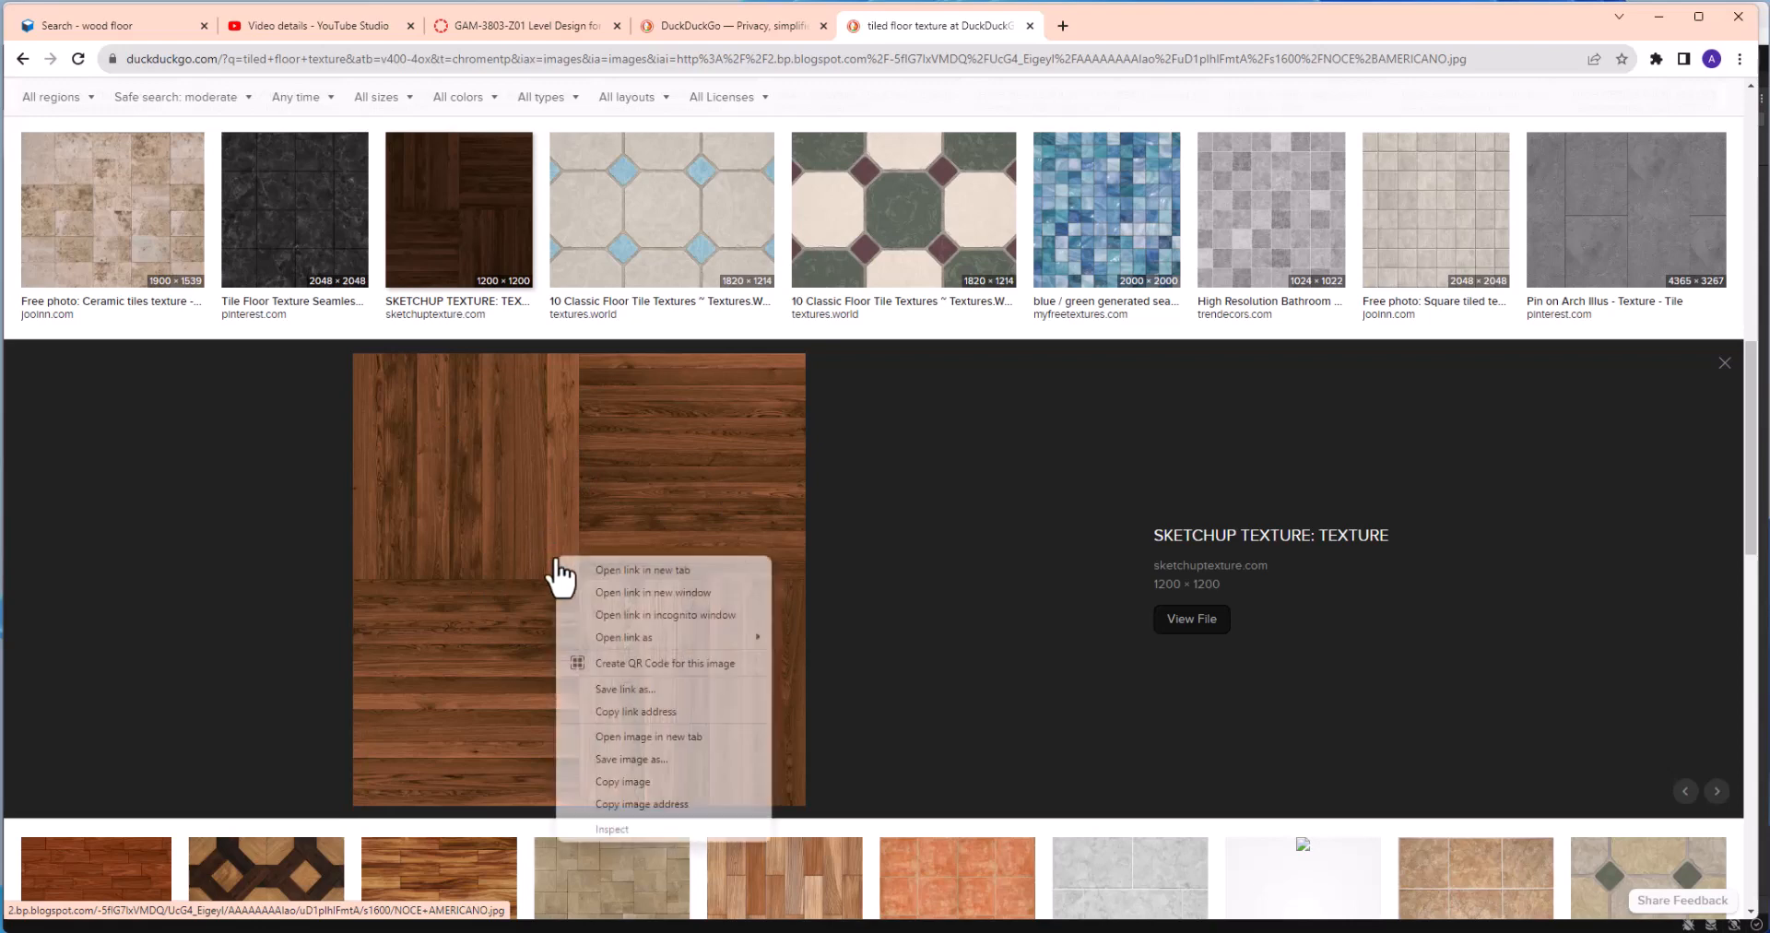
pyautogui.click(662, 759)
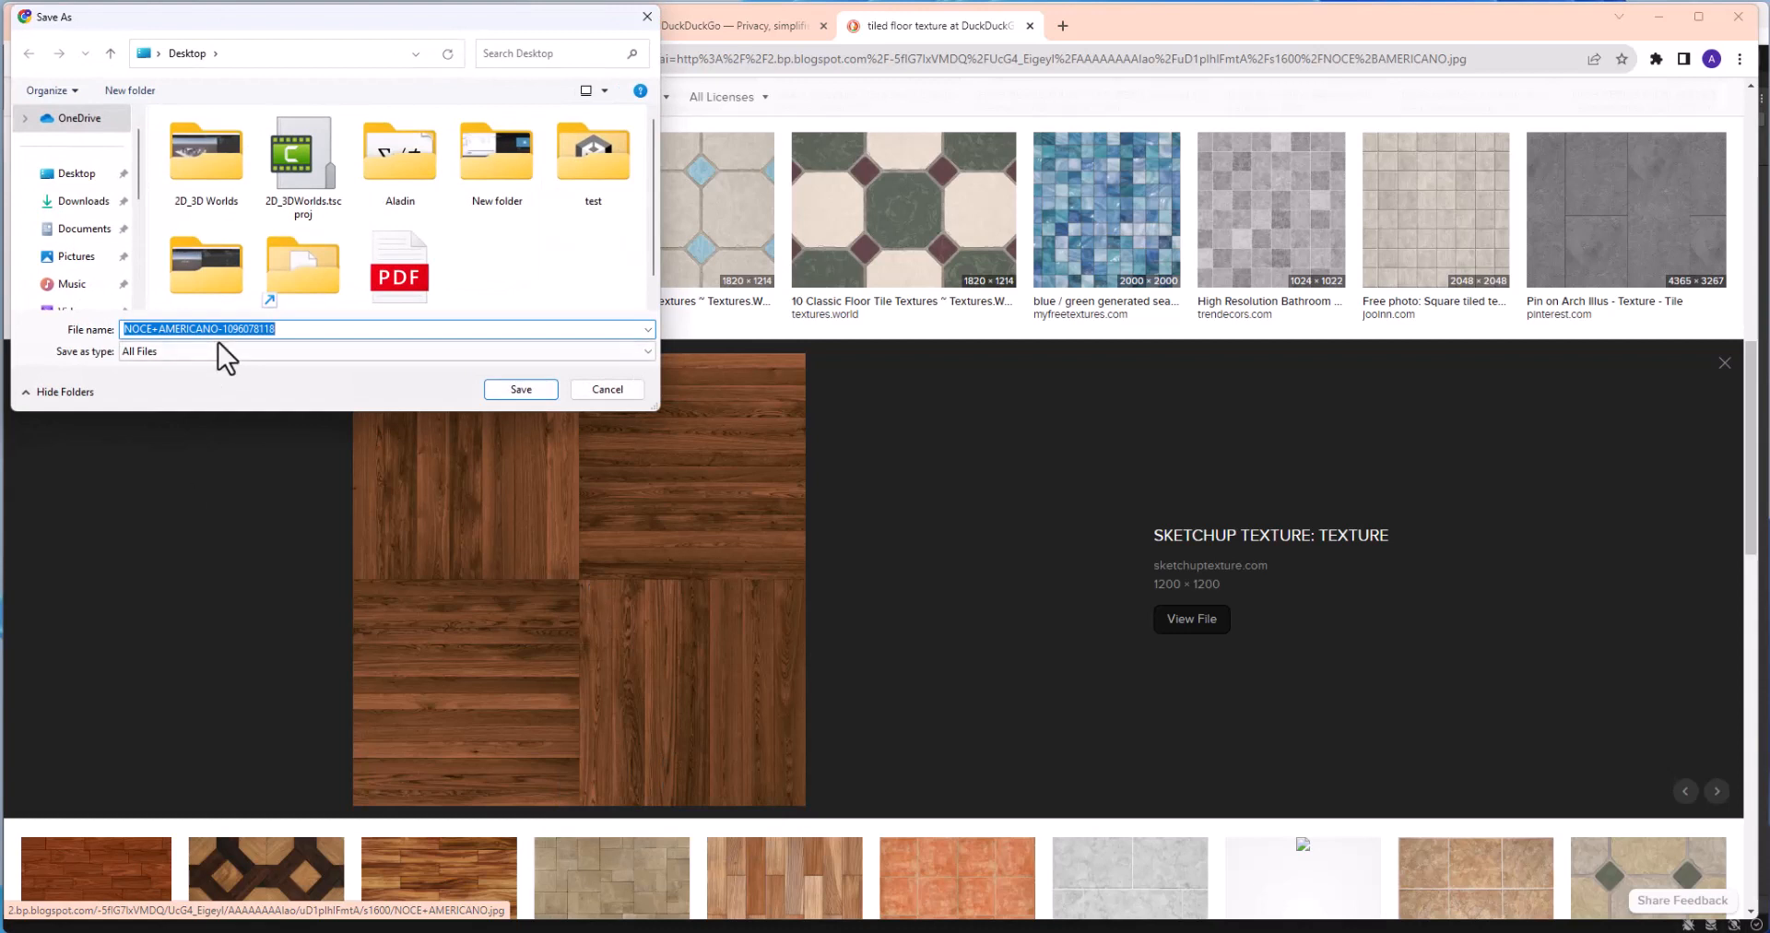
pyautogui.write('wood_')
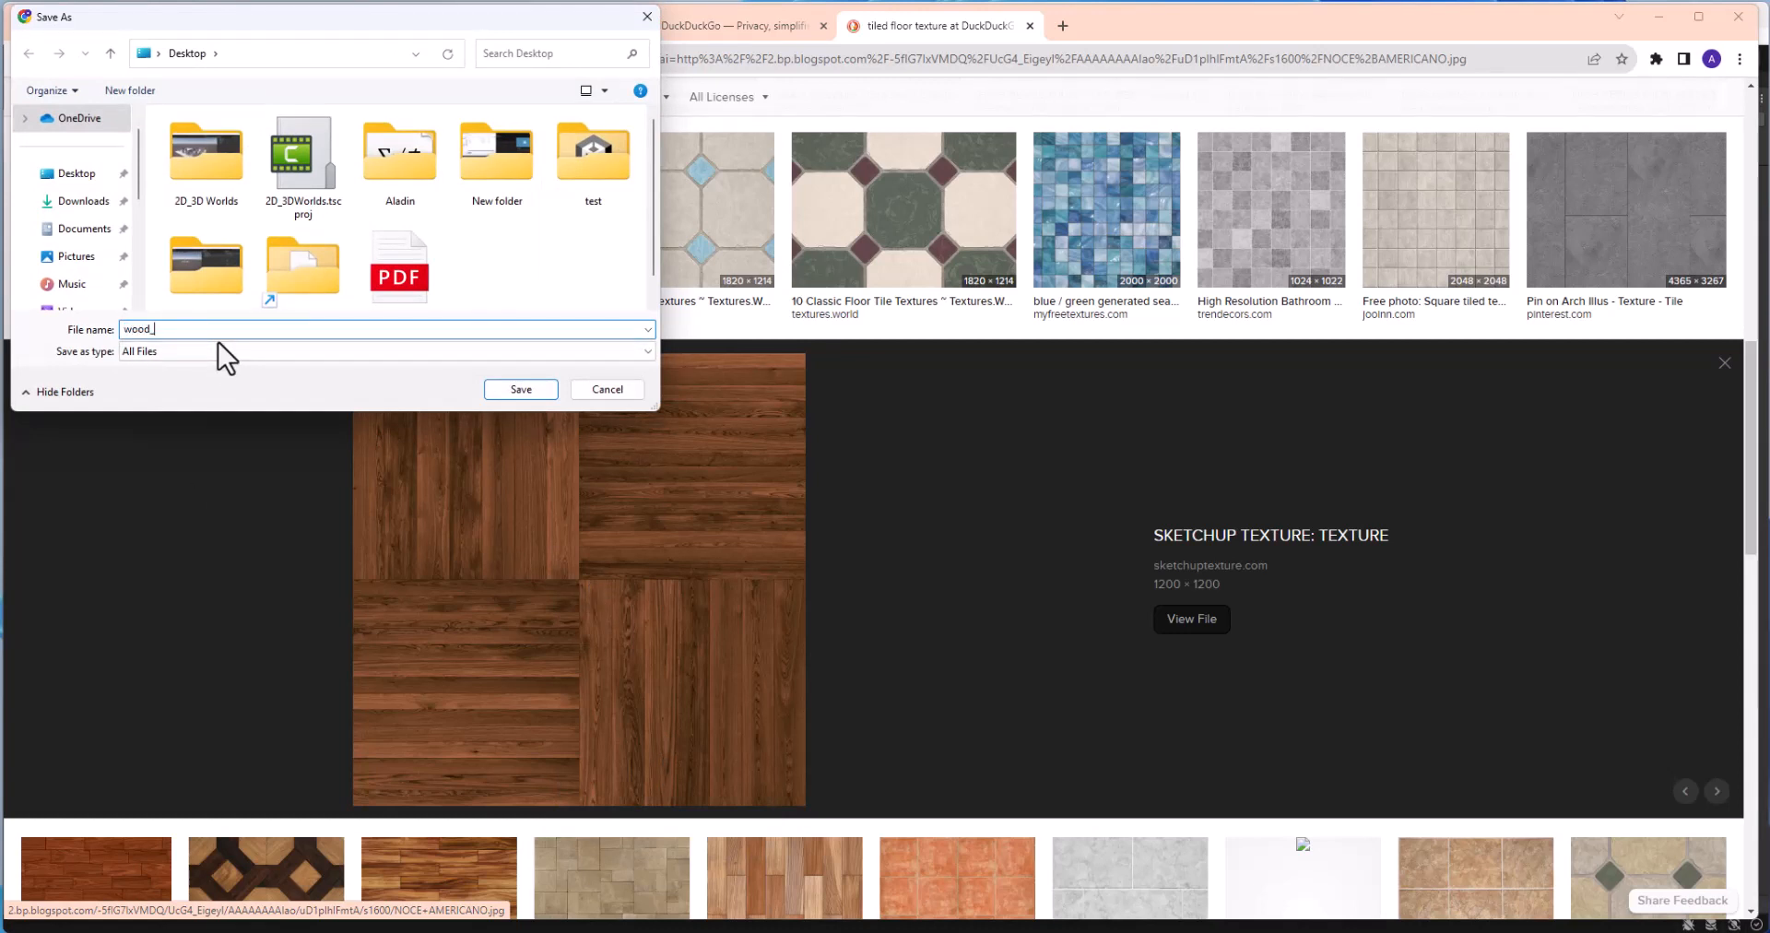
pyautogui.write('Floor_01')
pyautogui.press('Return')
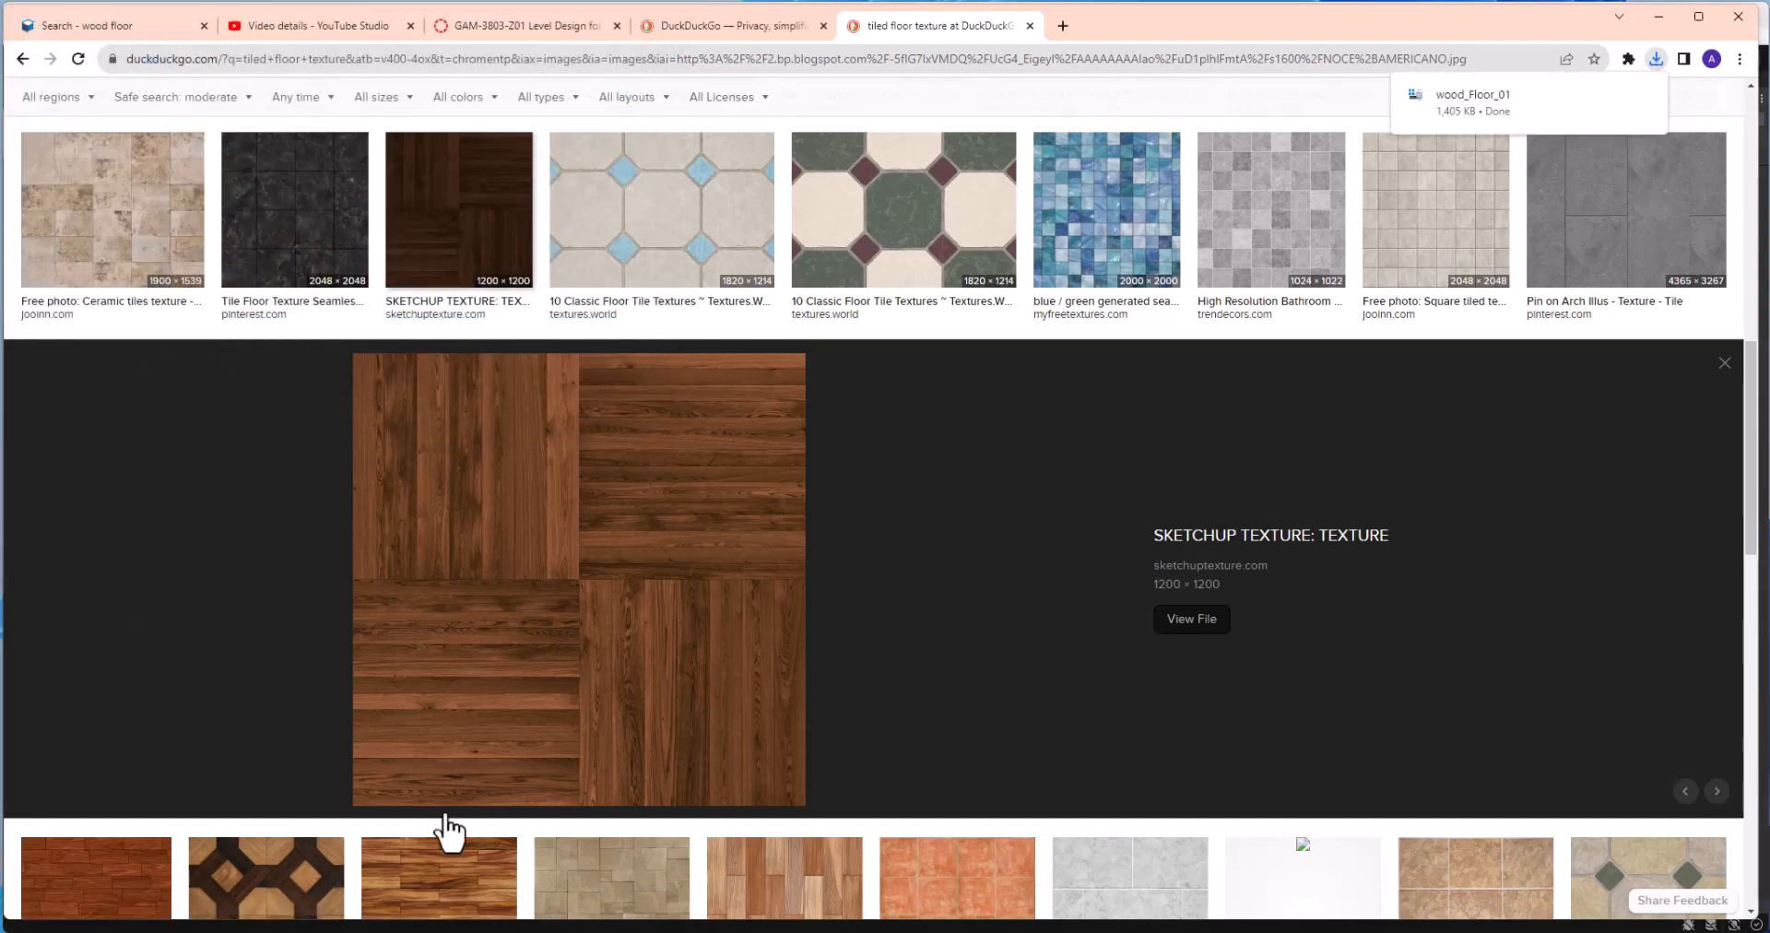
# Step: Switch to Unity and start importing a new asset into the Textures folder
pyautogui.hotkey('alt', 'Tab')
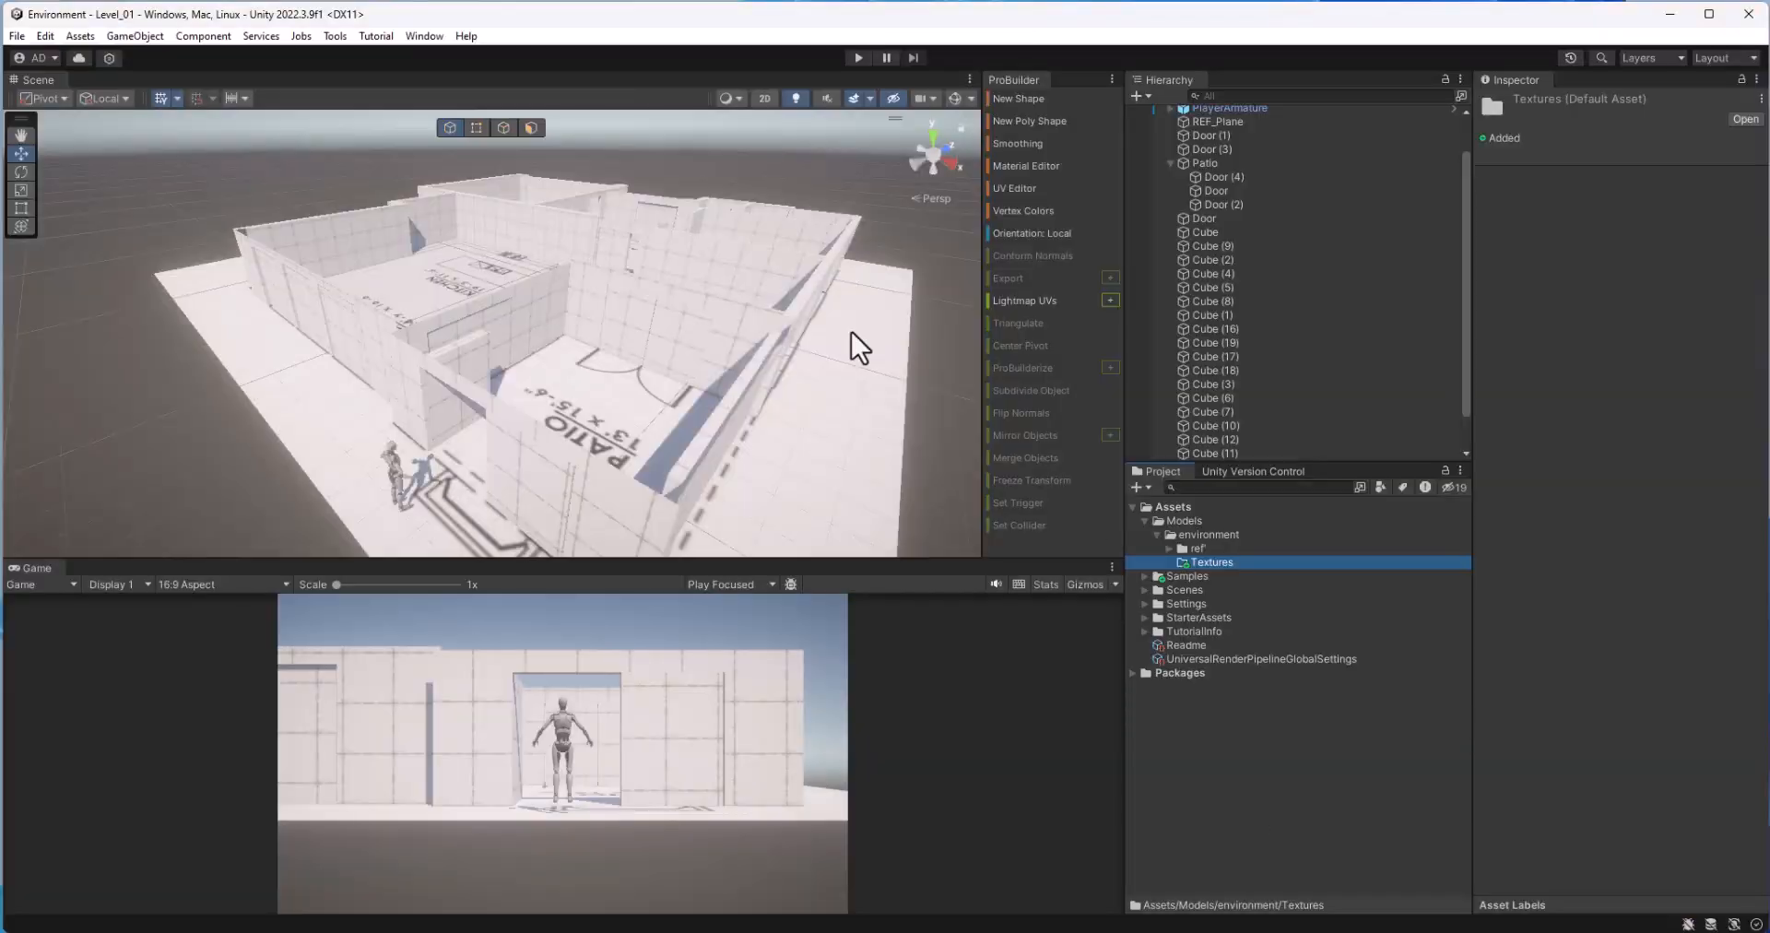
pyautogui.rightClick(1215, 566)
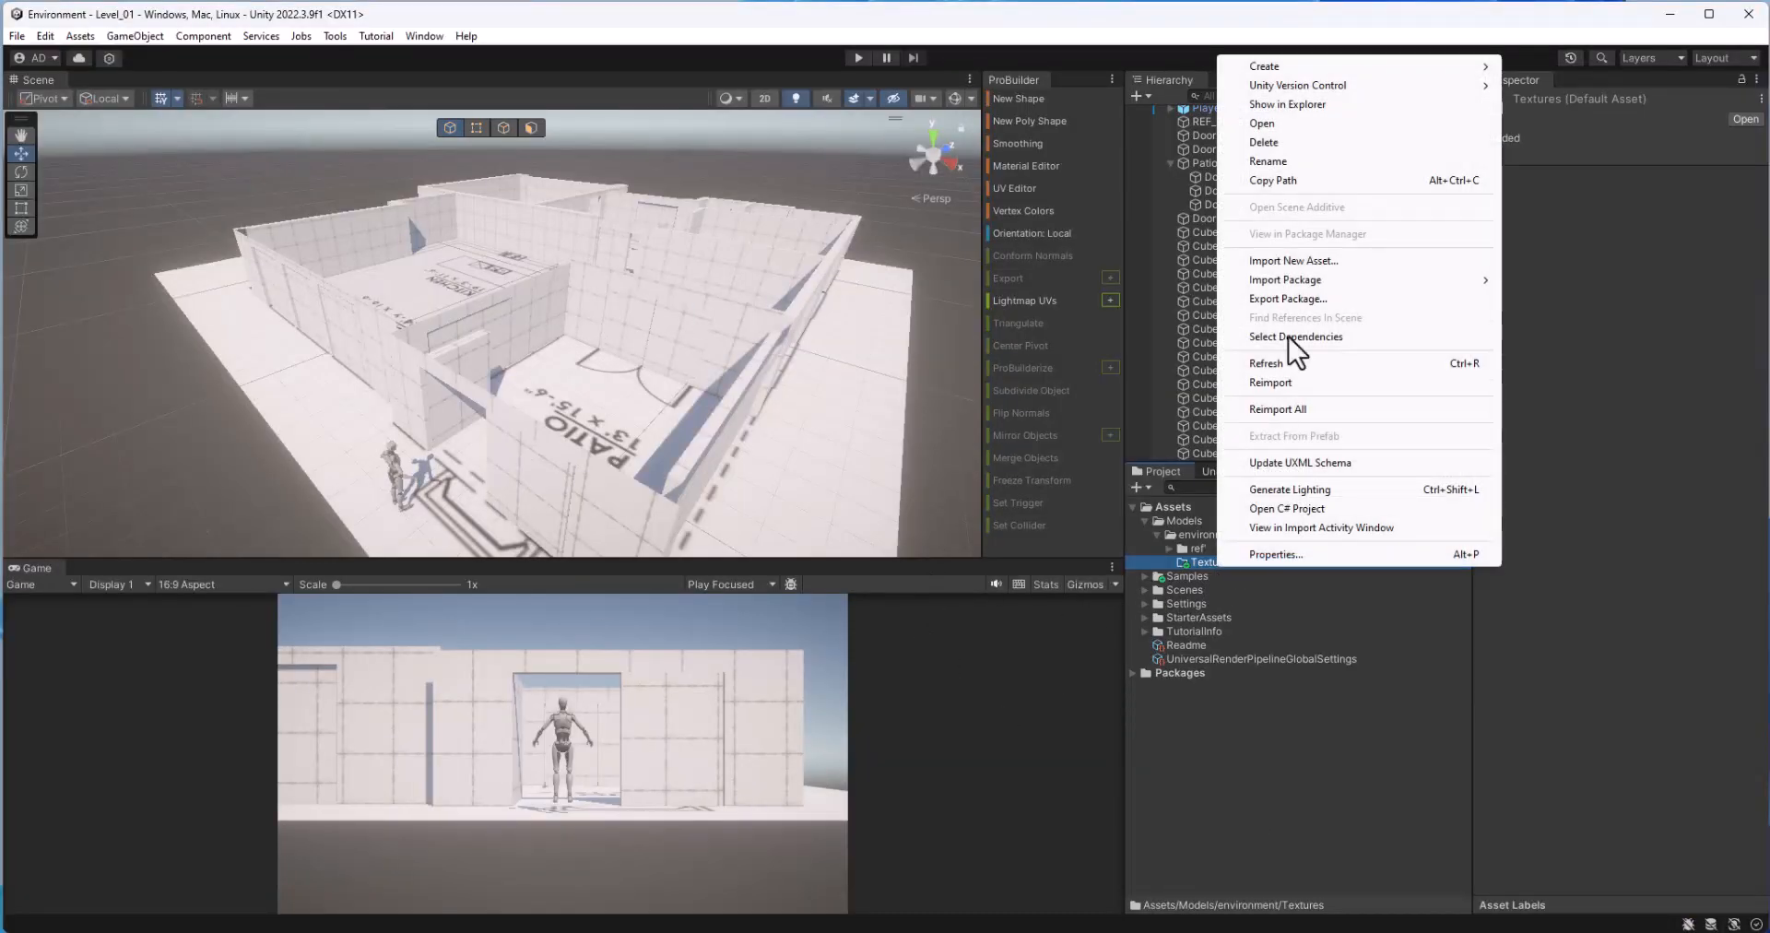
pyautogui.click(1334, 259)
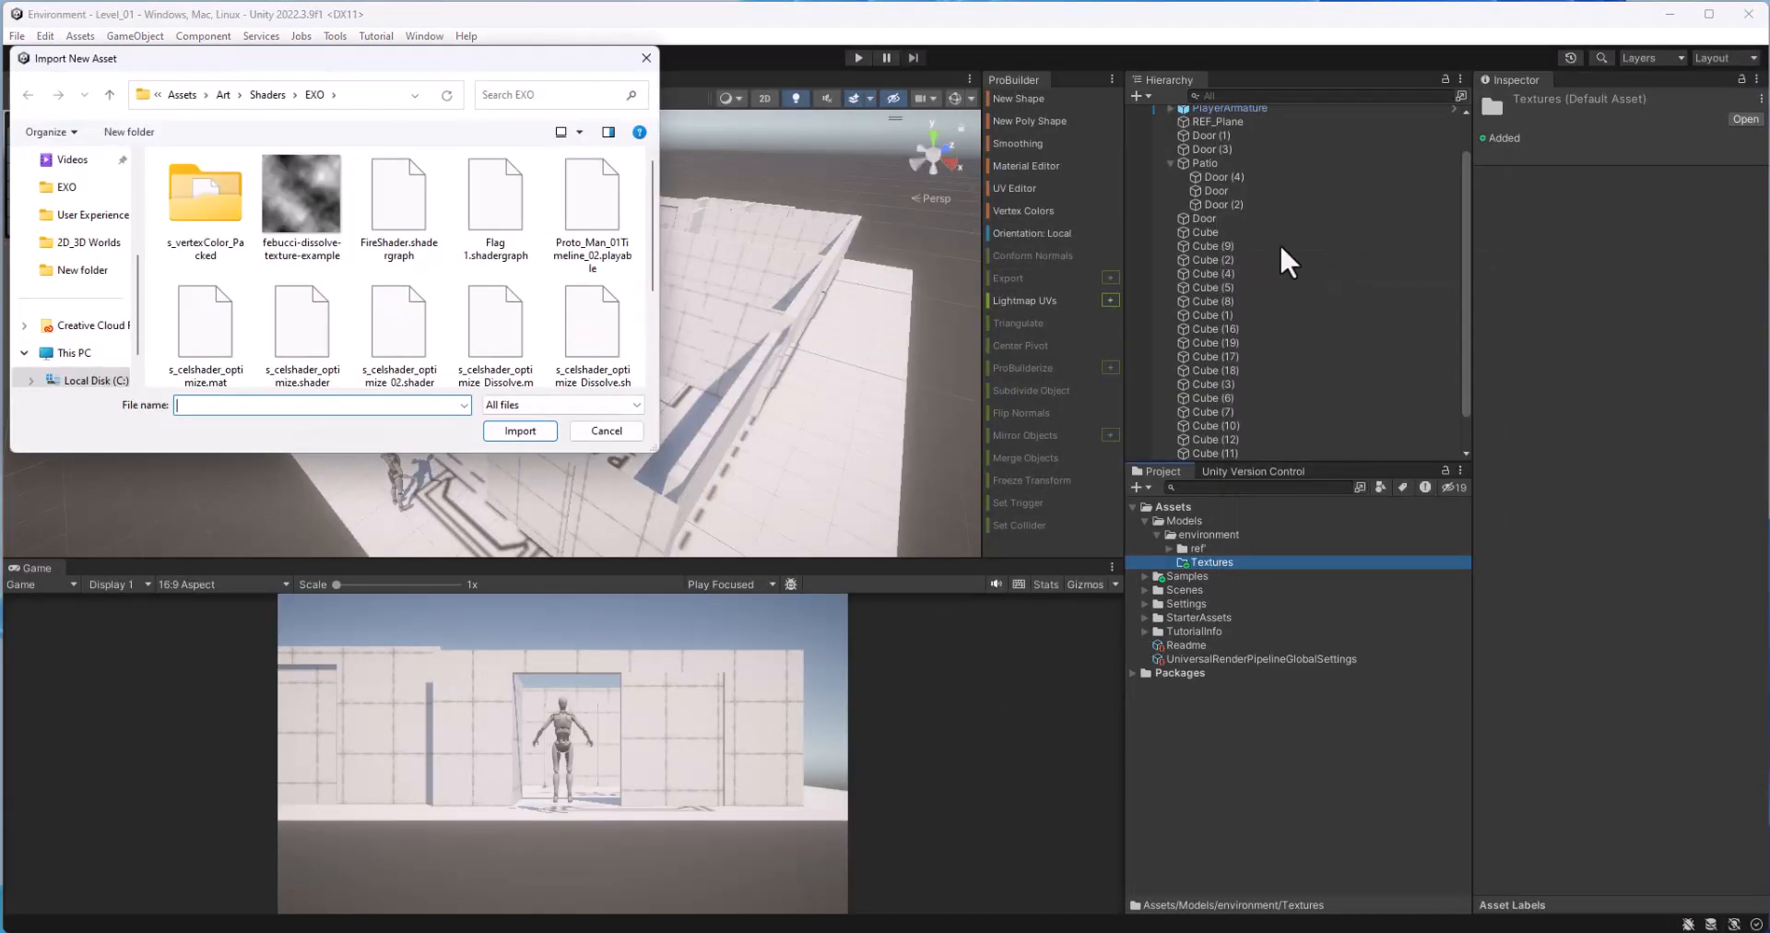
pyautogui.scroll(4, 89, 332)
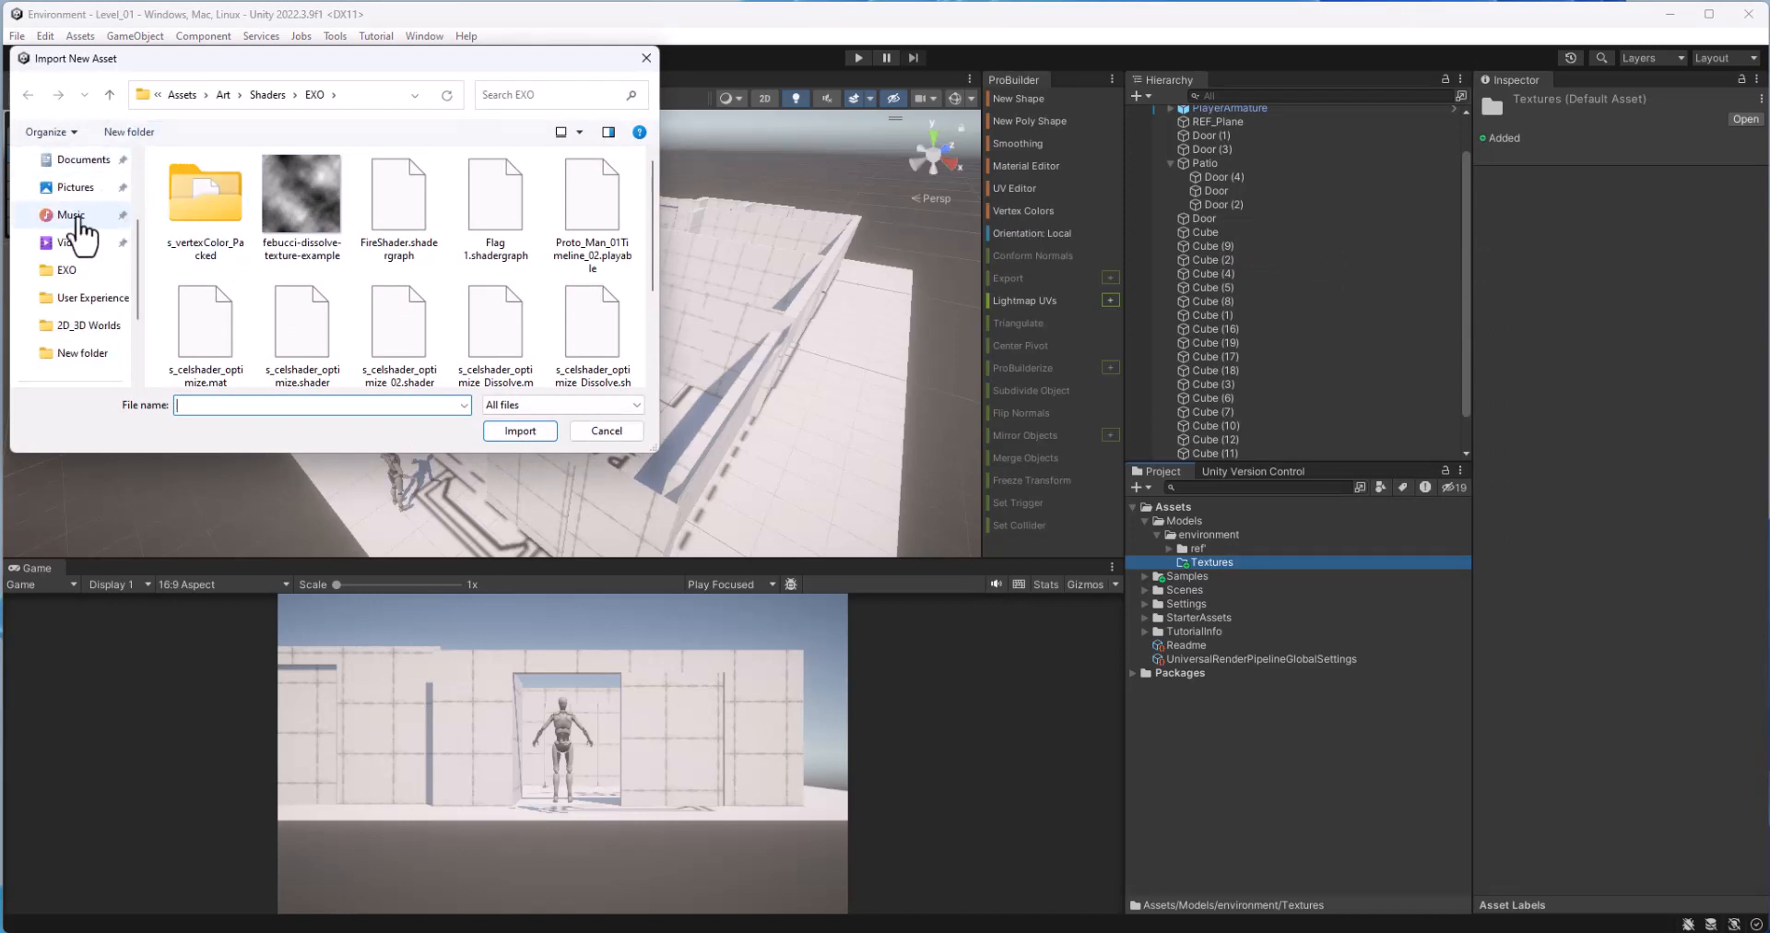
pyautogui.hotkey('alt', 'Tab')
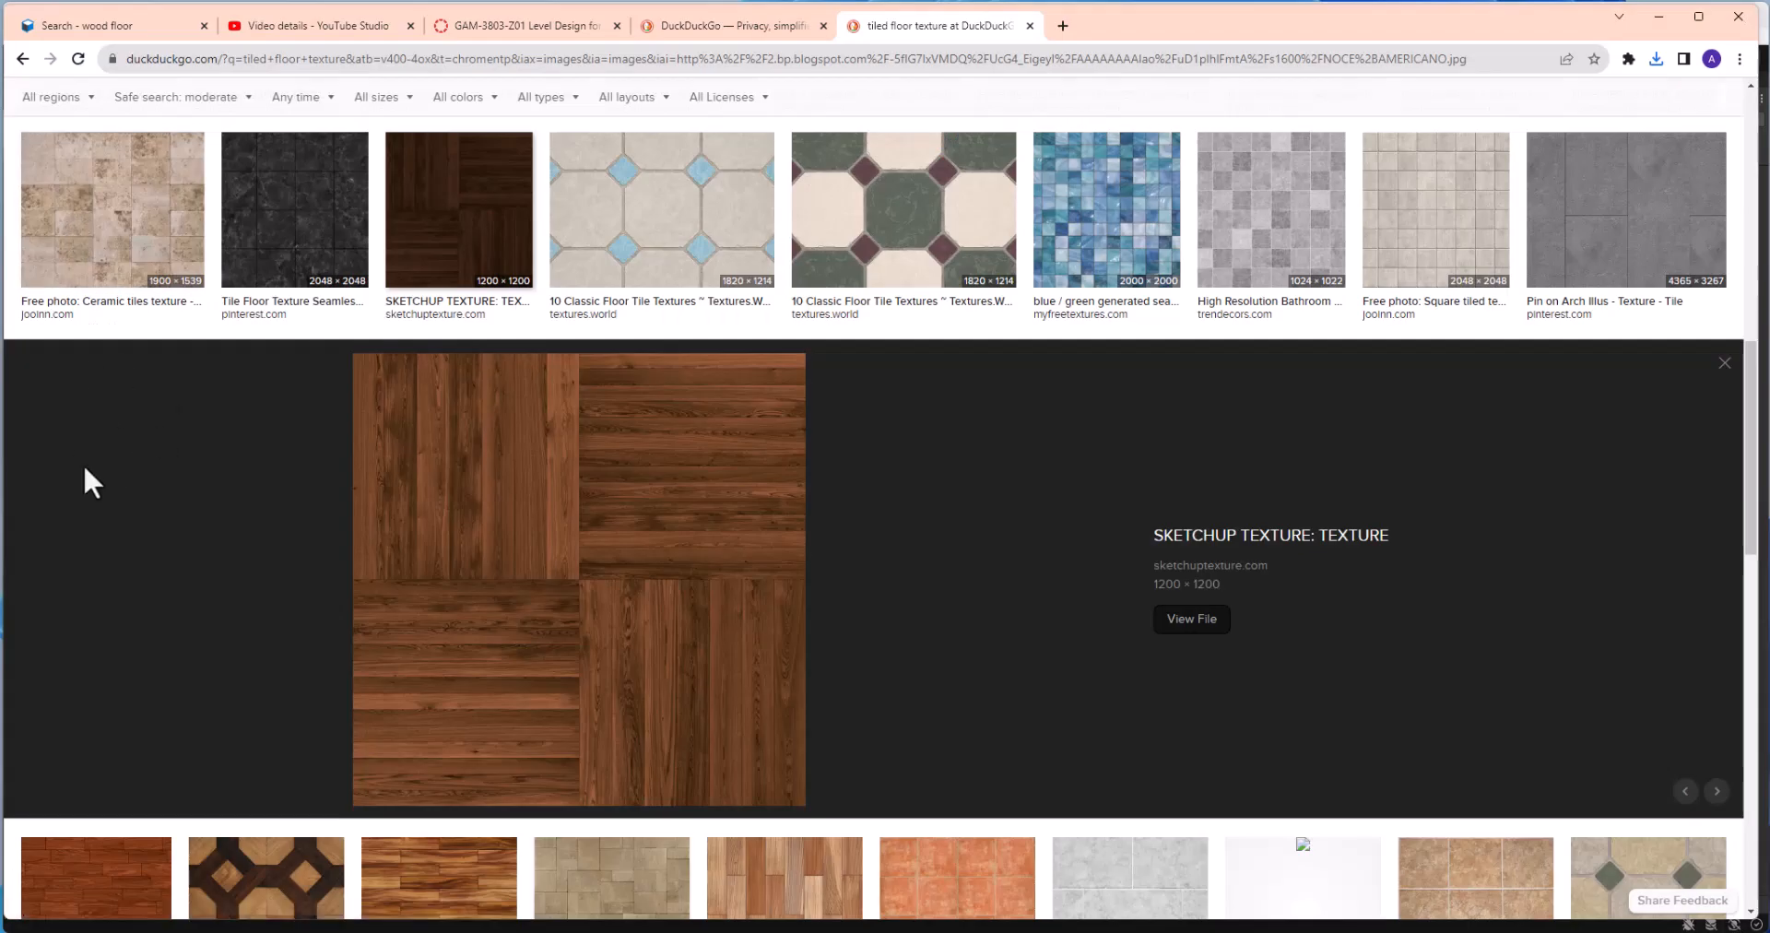
pyautogui.rightClick(561, 549)
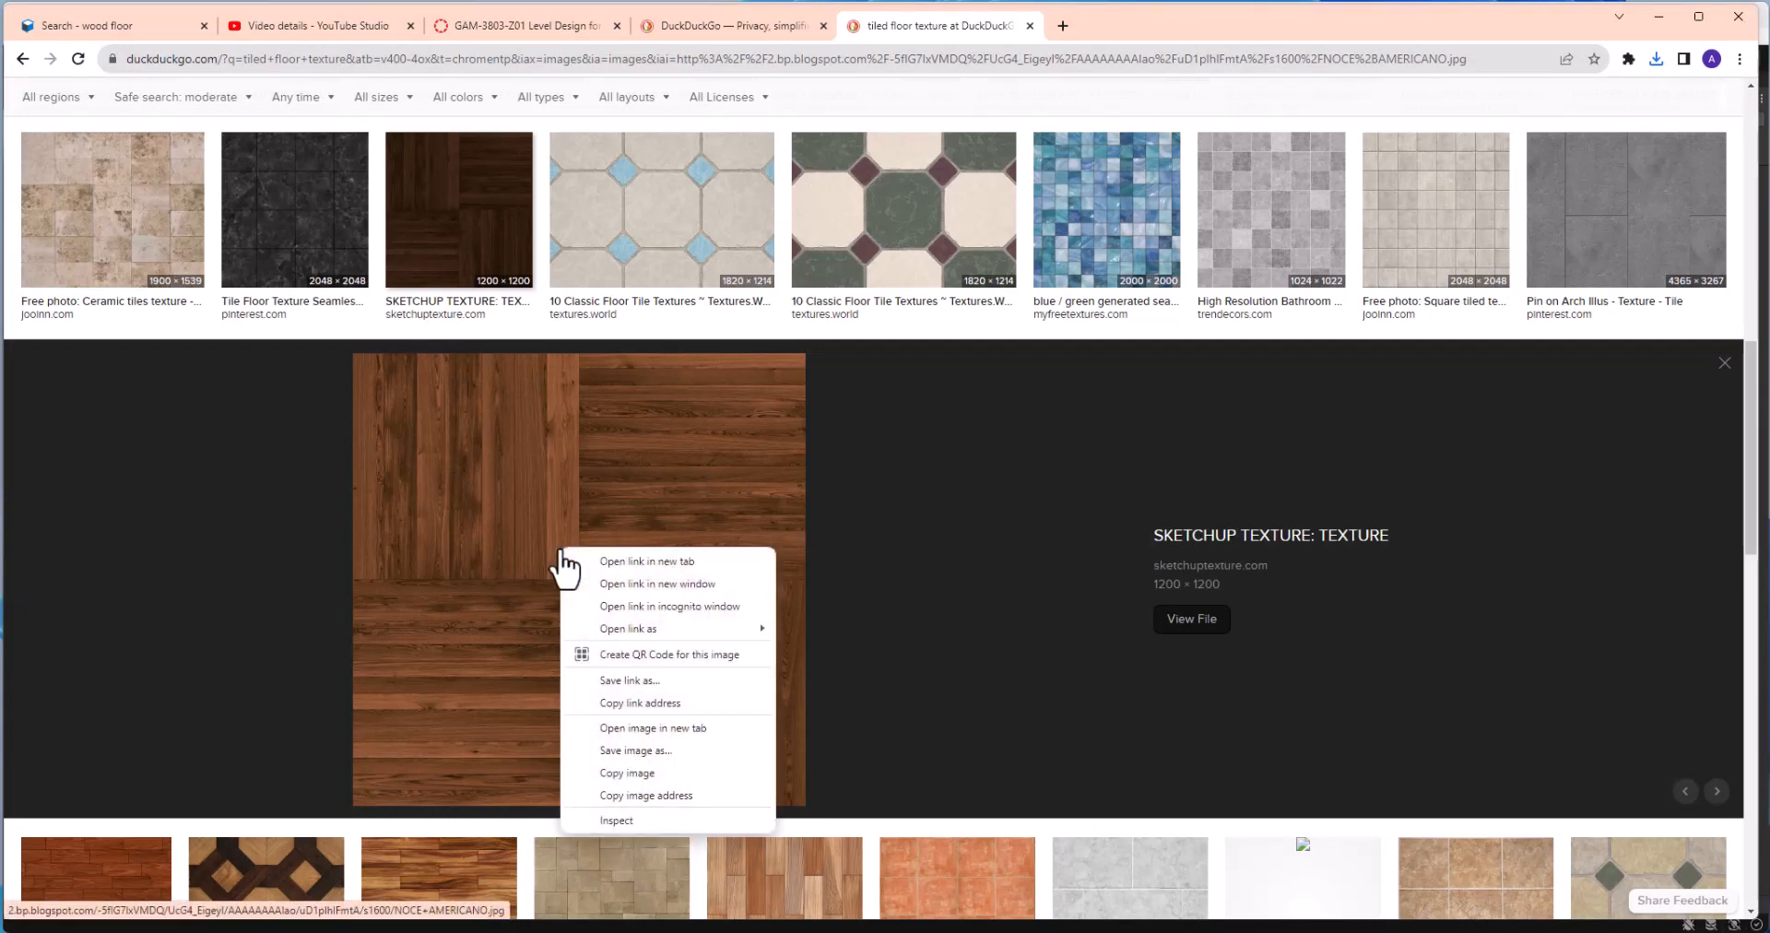
pyautogui.click(661, 756)
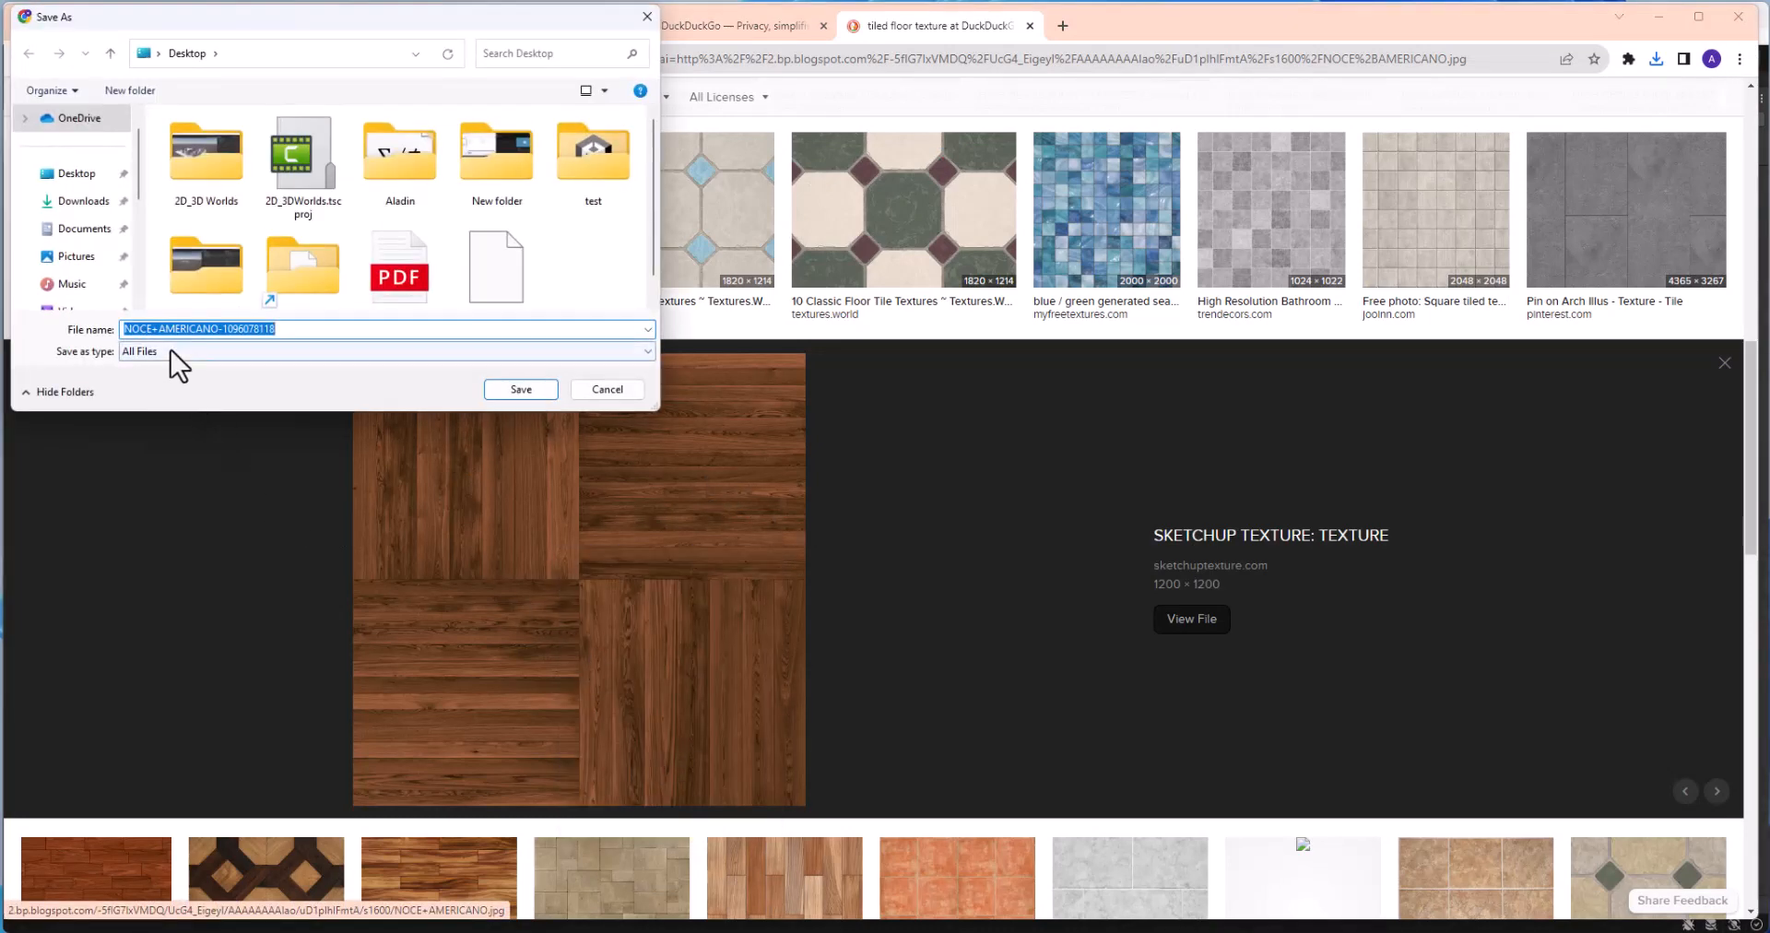
pyautogui.click(595, 390)
# Step: Open the full-size parquet image file and save it to the Desktop as wood_Floor_01 in JPEG format, replacing the existing file
pyautogui.click(1211, 622)
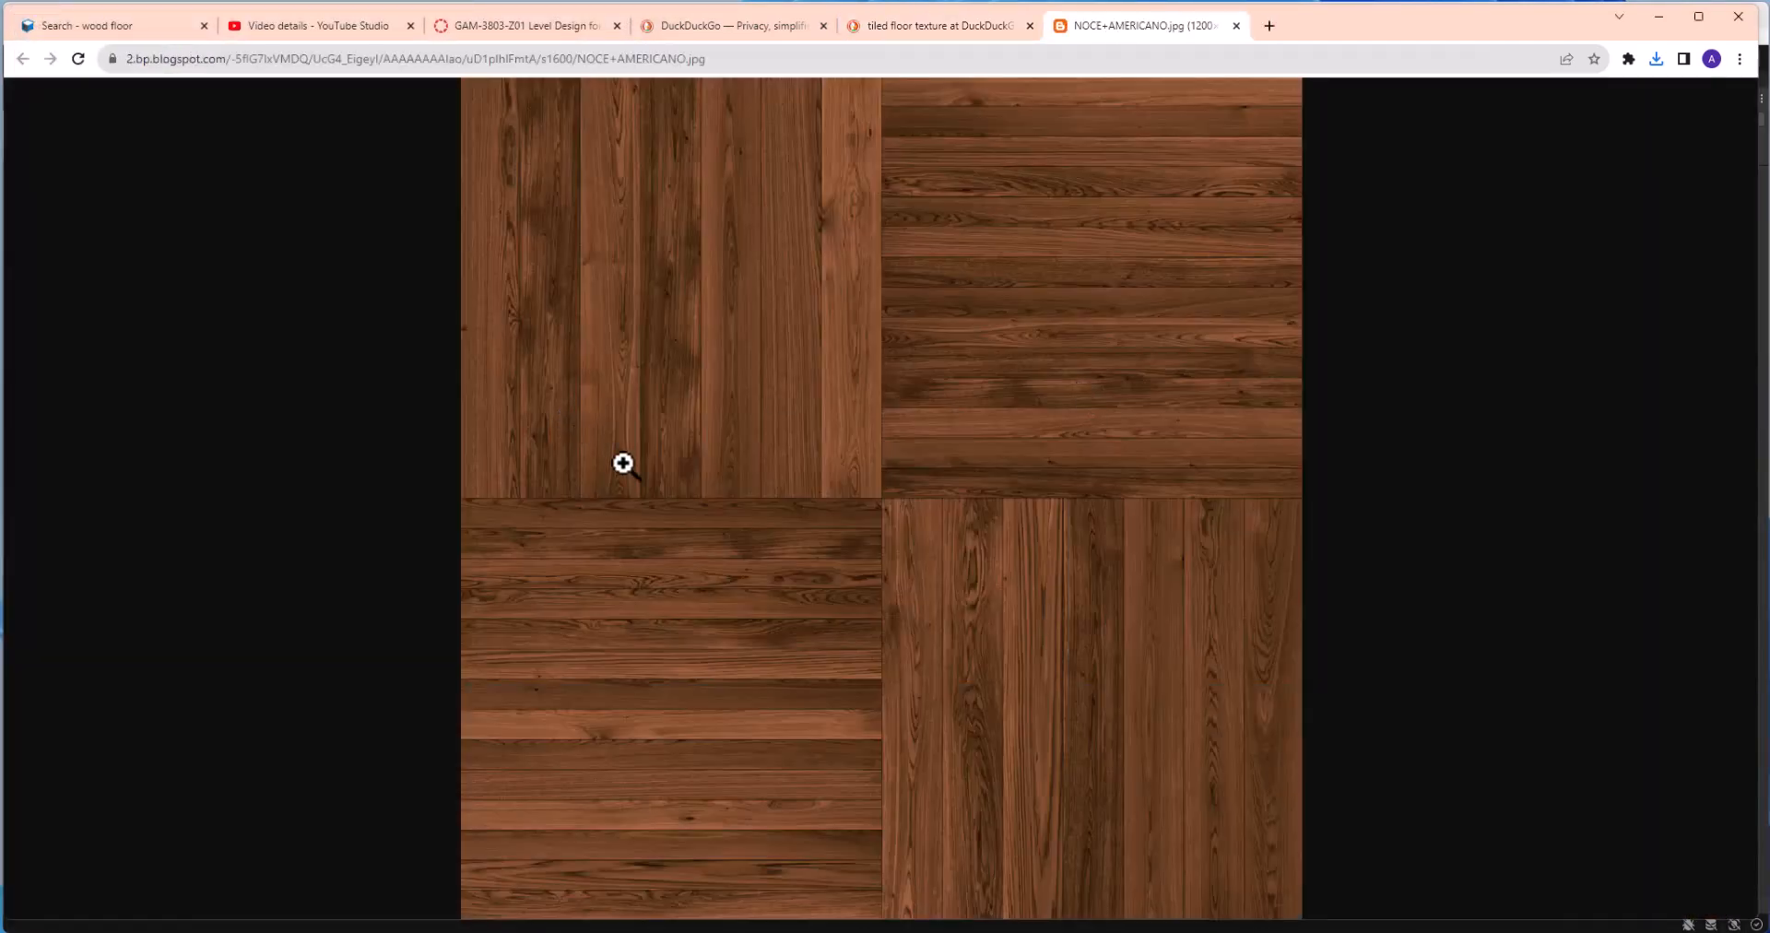
pyautogui.rightClick(976, 519)
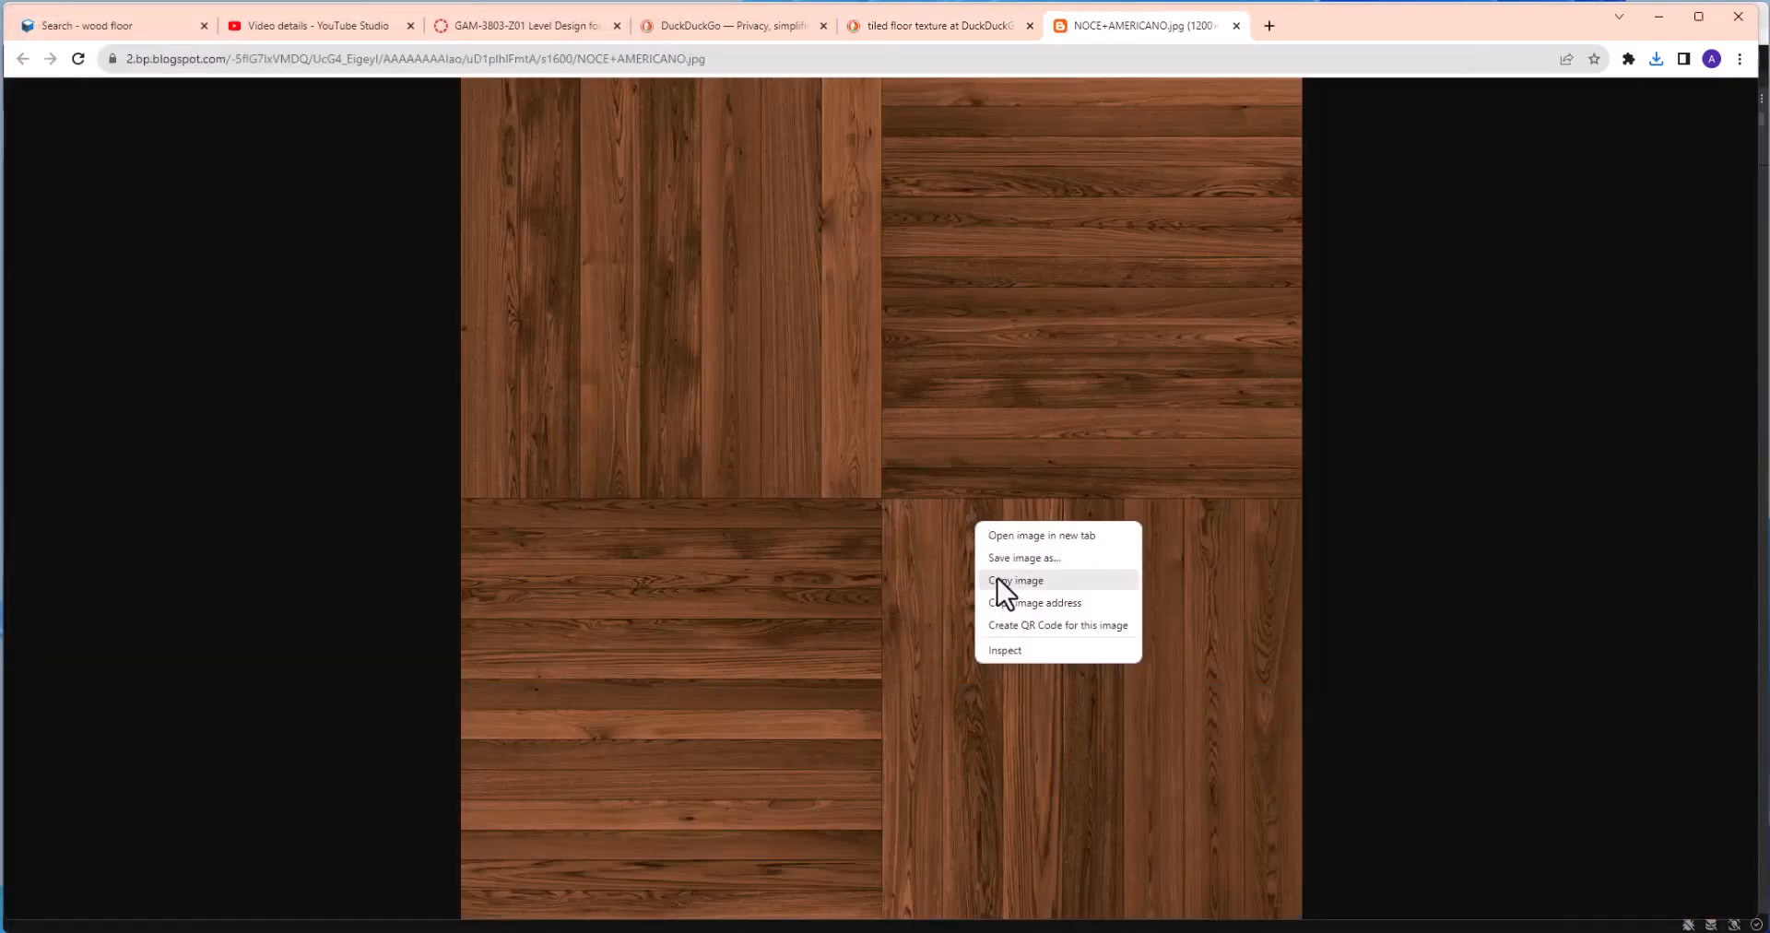
pyautogui.click(1022, 557)
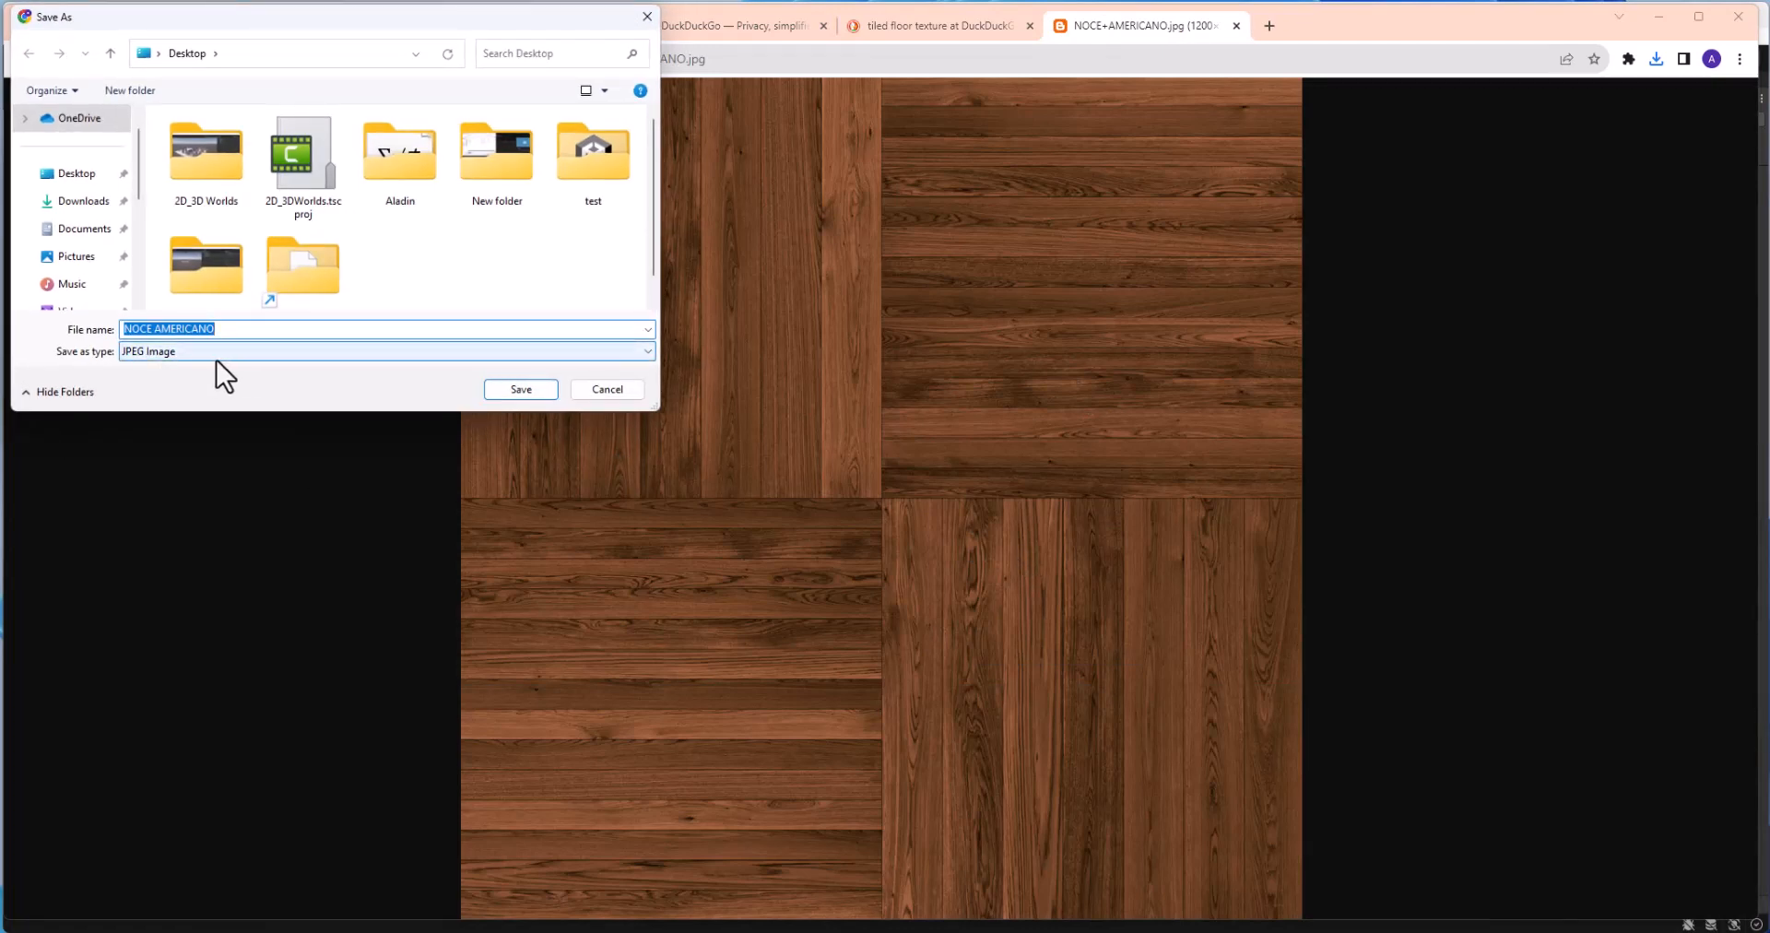
pyautogui.write('Wood')
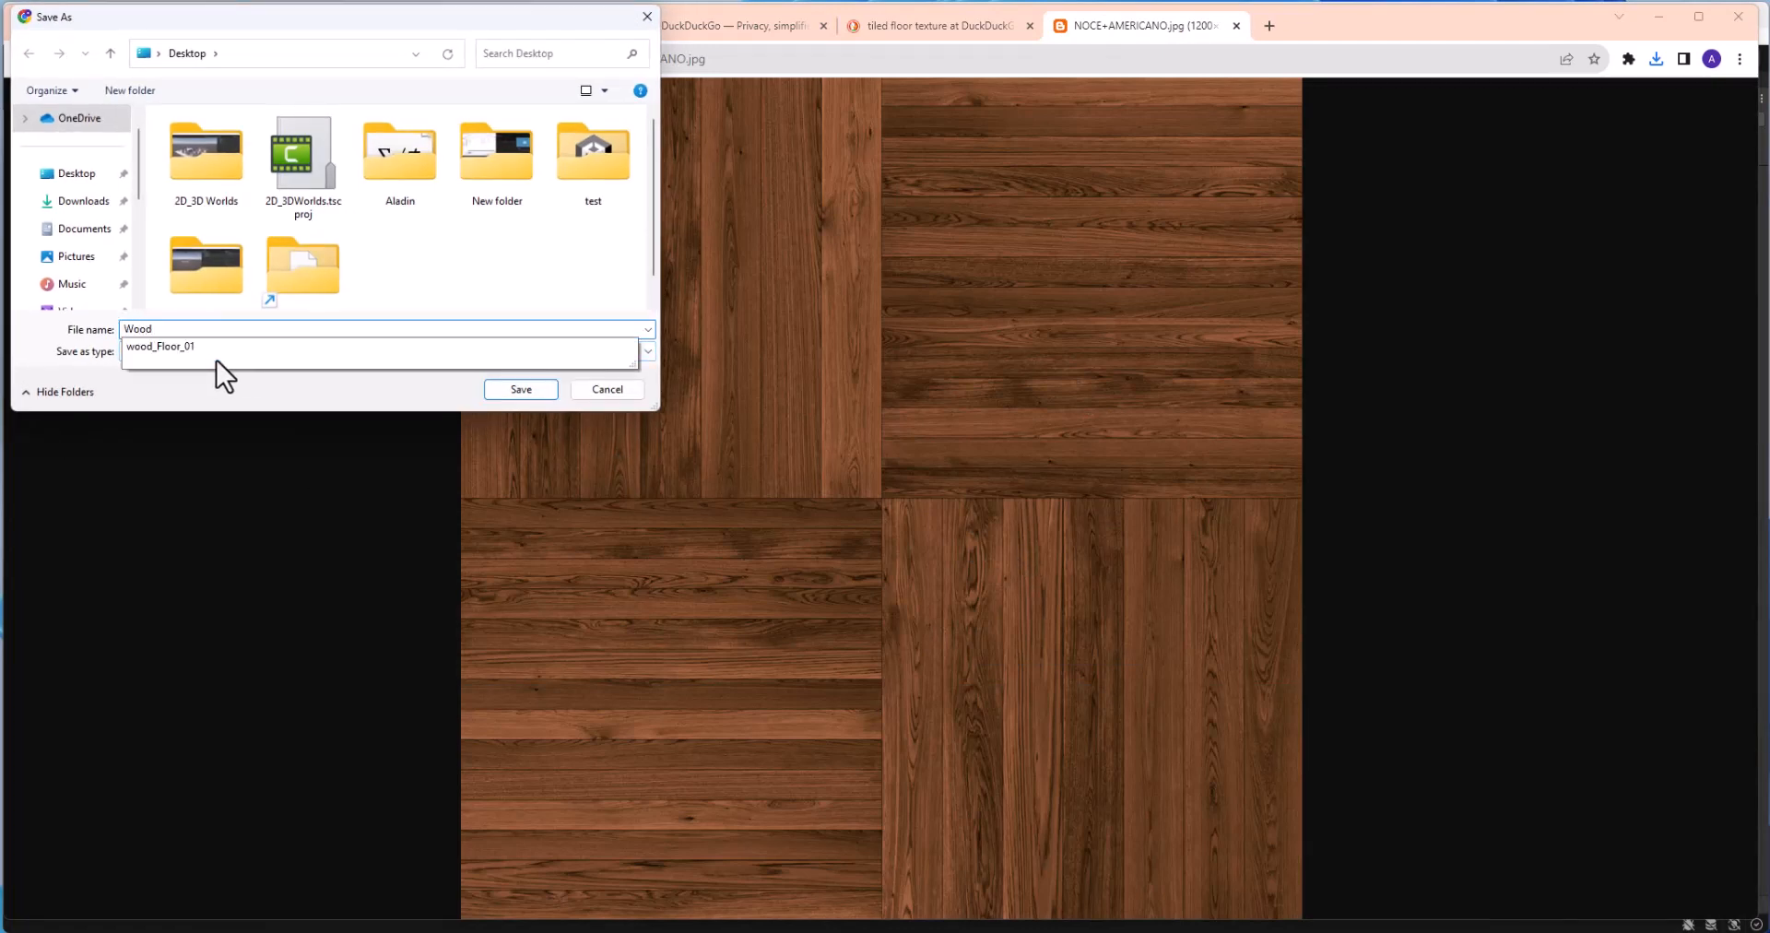
pyautogui.press('Down')
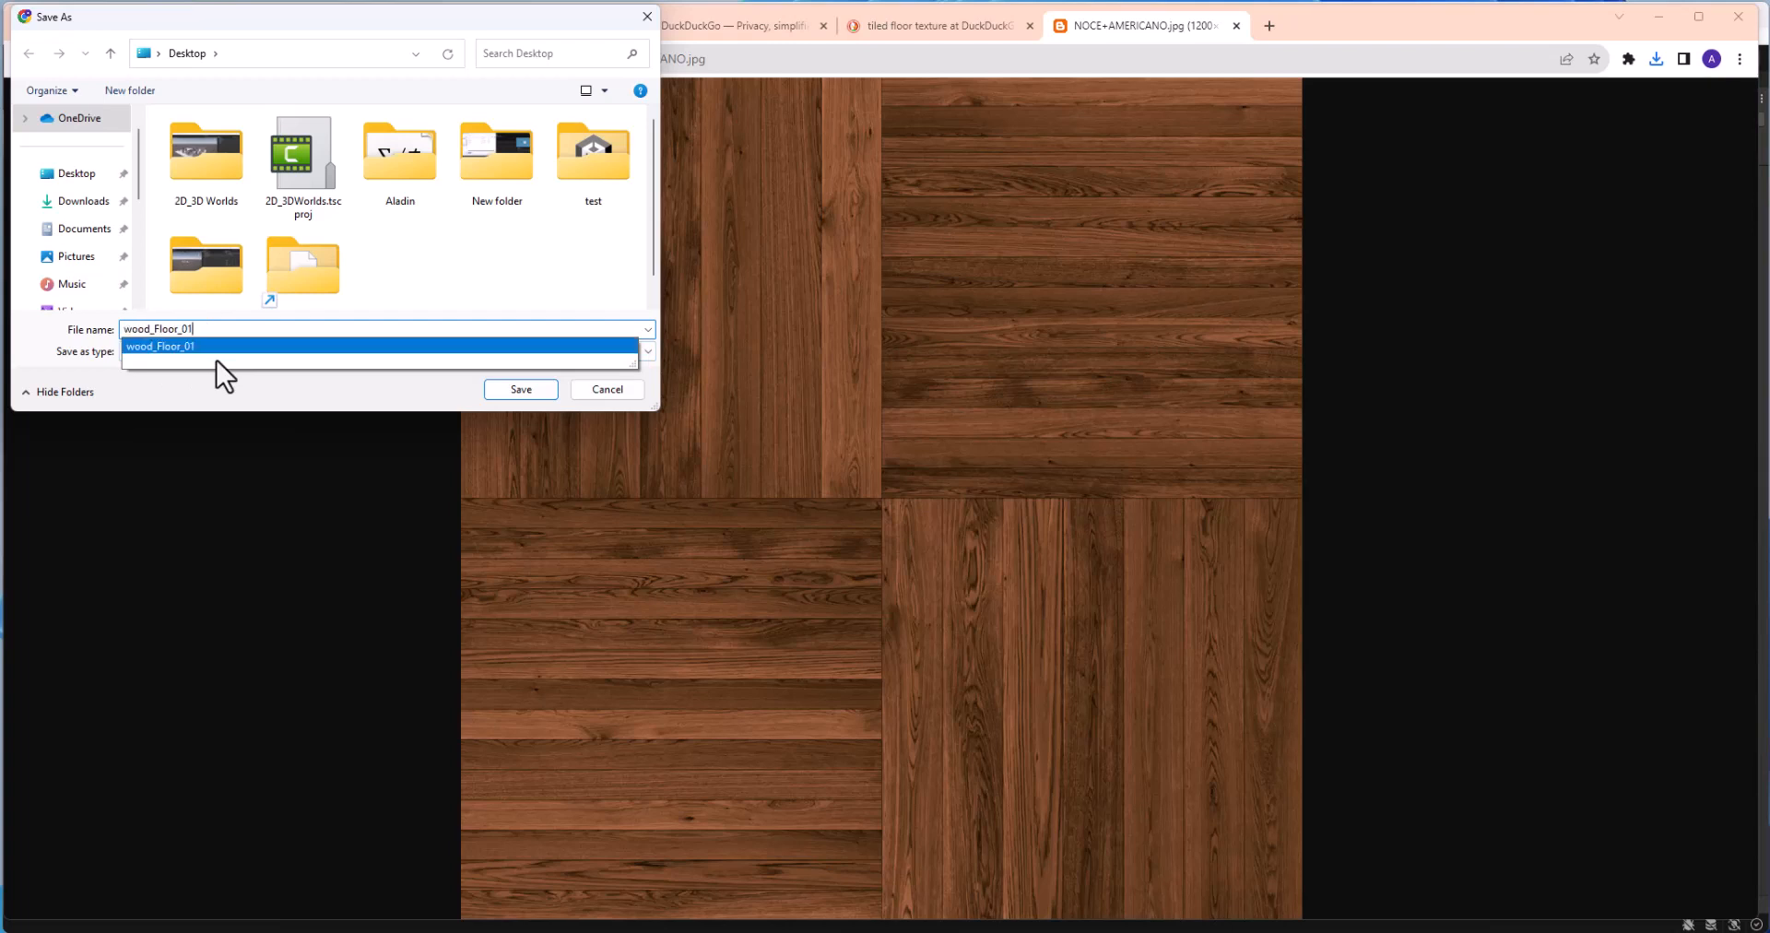
pyautogui.press('Return')
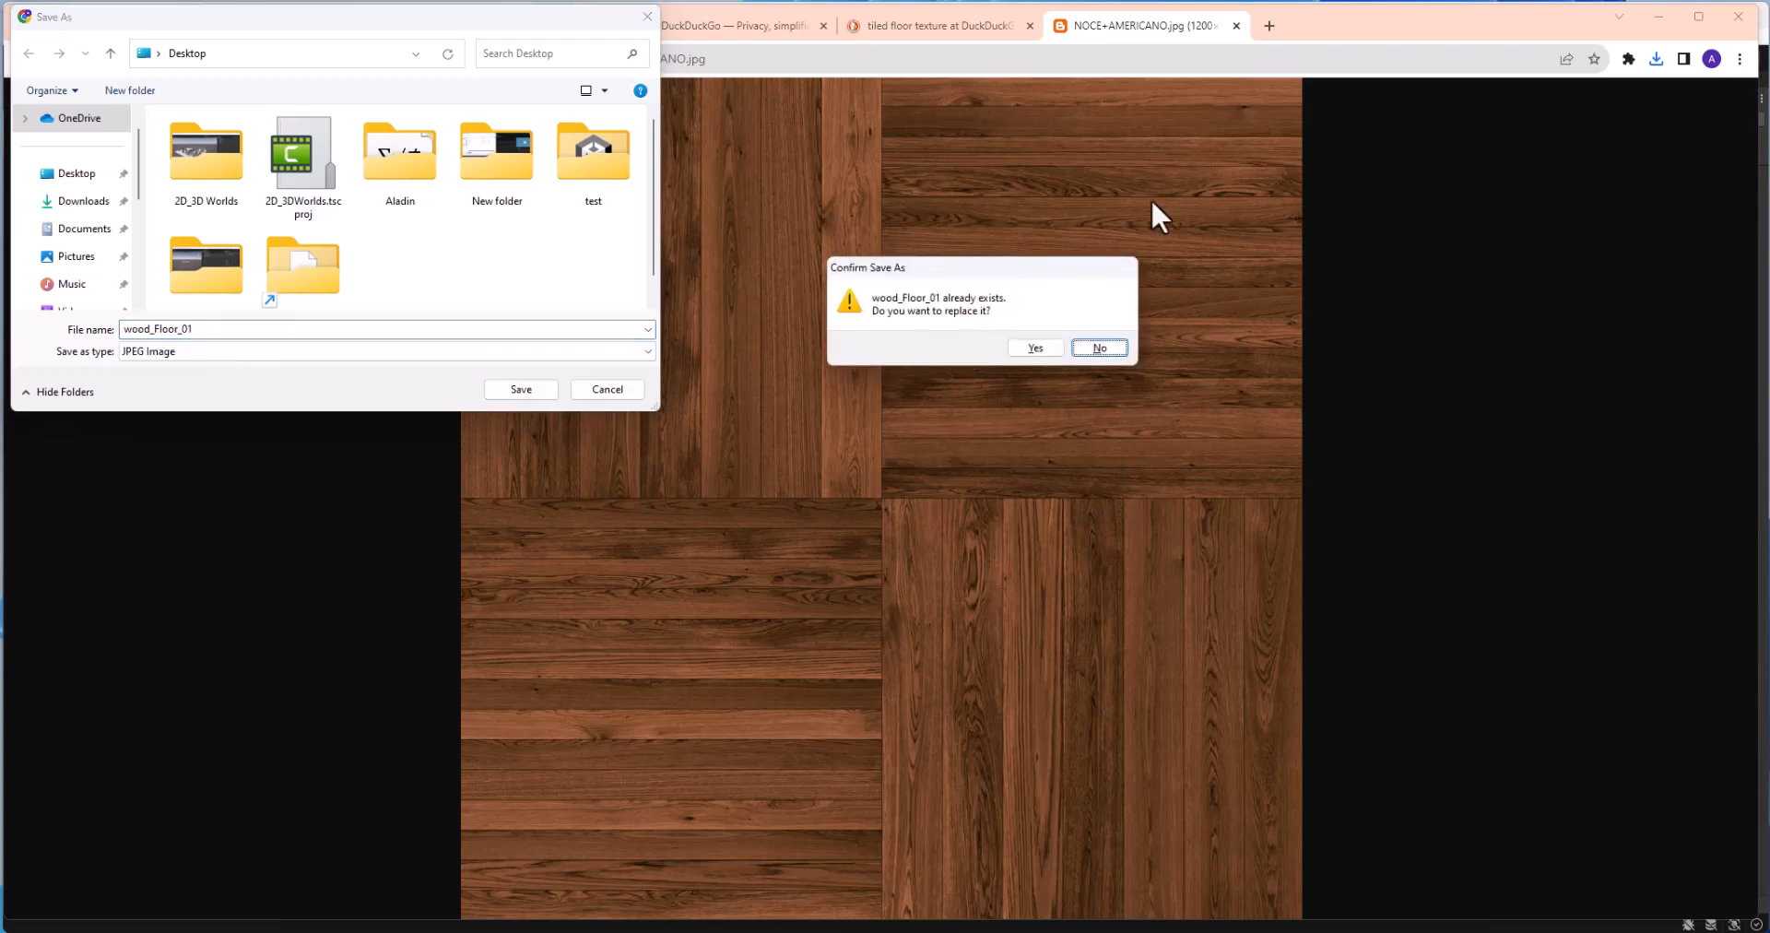
pyautogui.click(1037, 347)
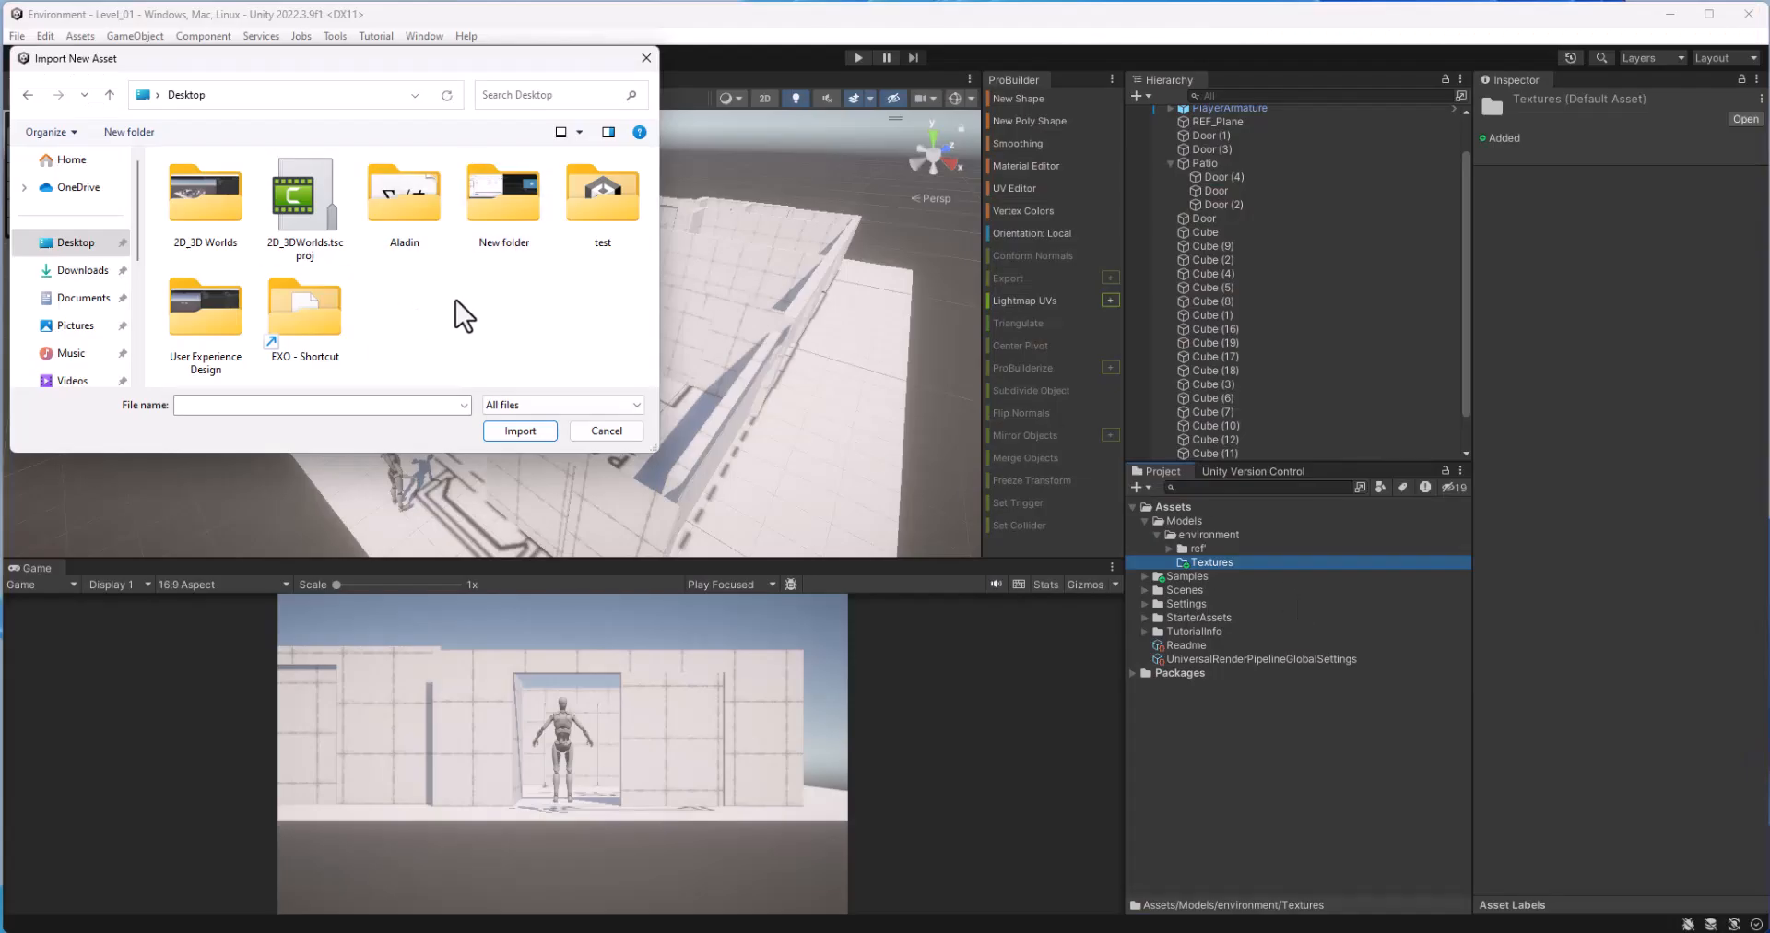
pyautogui.rightClick(455, 301)
pyautogui.click(518, 369)
pyautogui.click(645, 58)
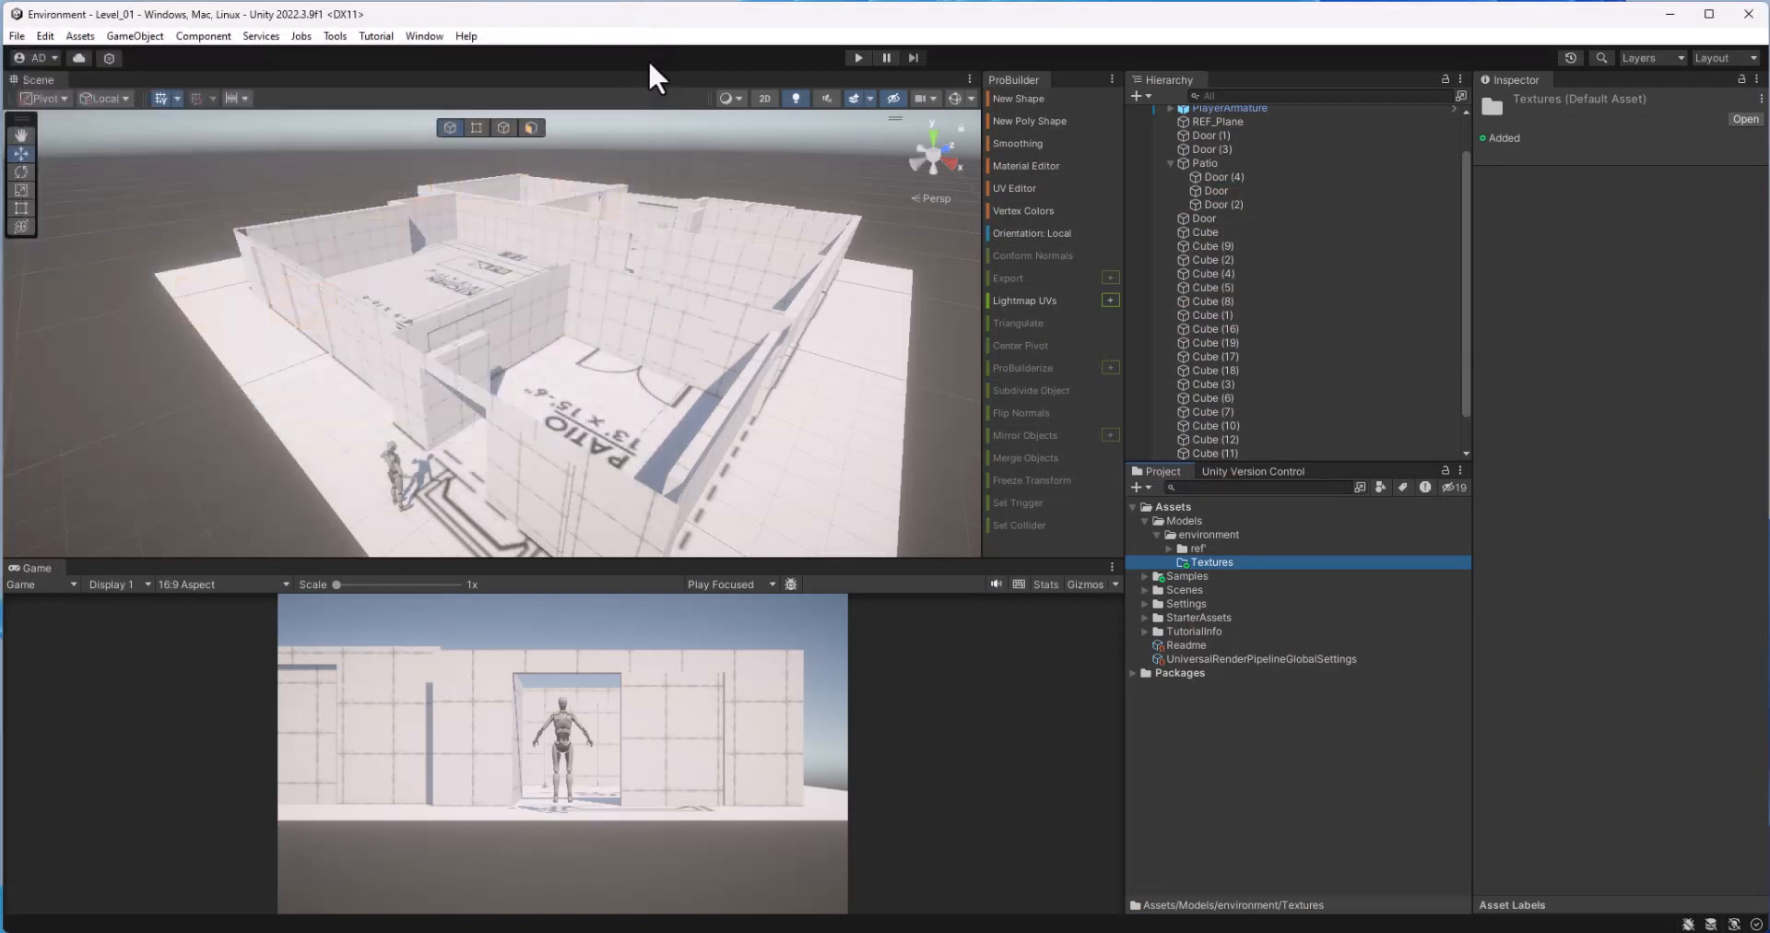
# Step: Import the wood_floor_01 image from the Desktop into the Textures folder as a new asset
pyautogui.rightClick(1224, 551)
pyautogui.click(1208, 555)
pyautogui.rightClick(1208, 555)
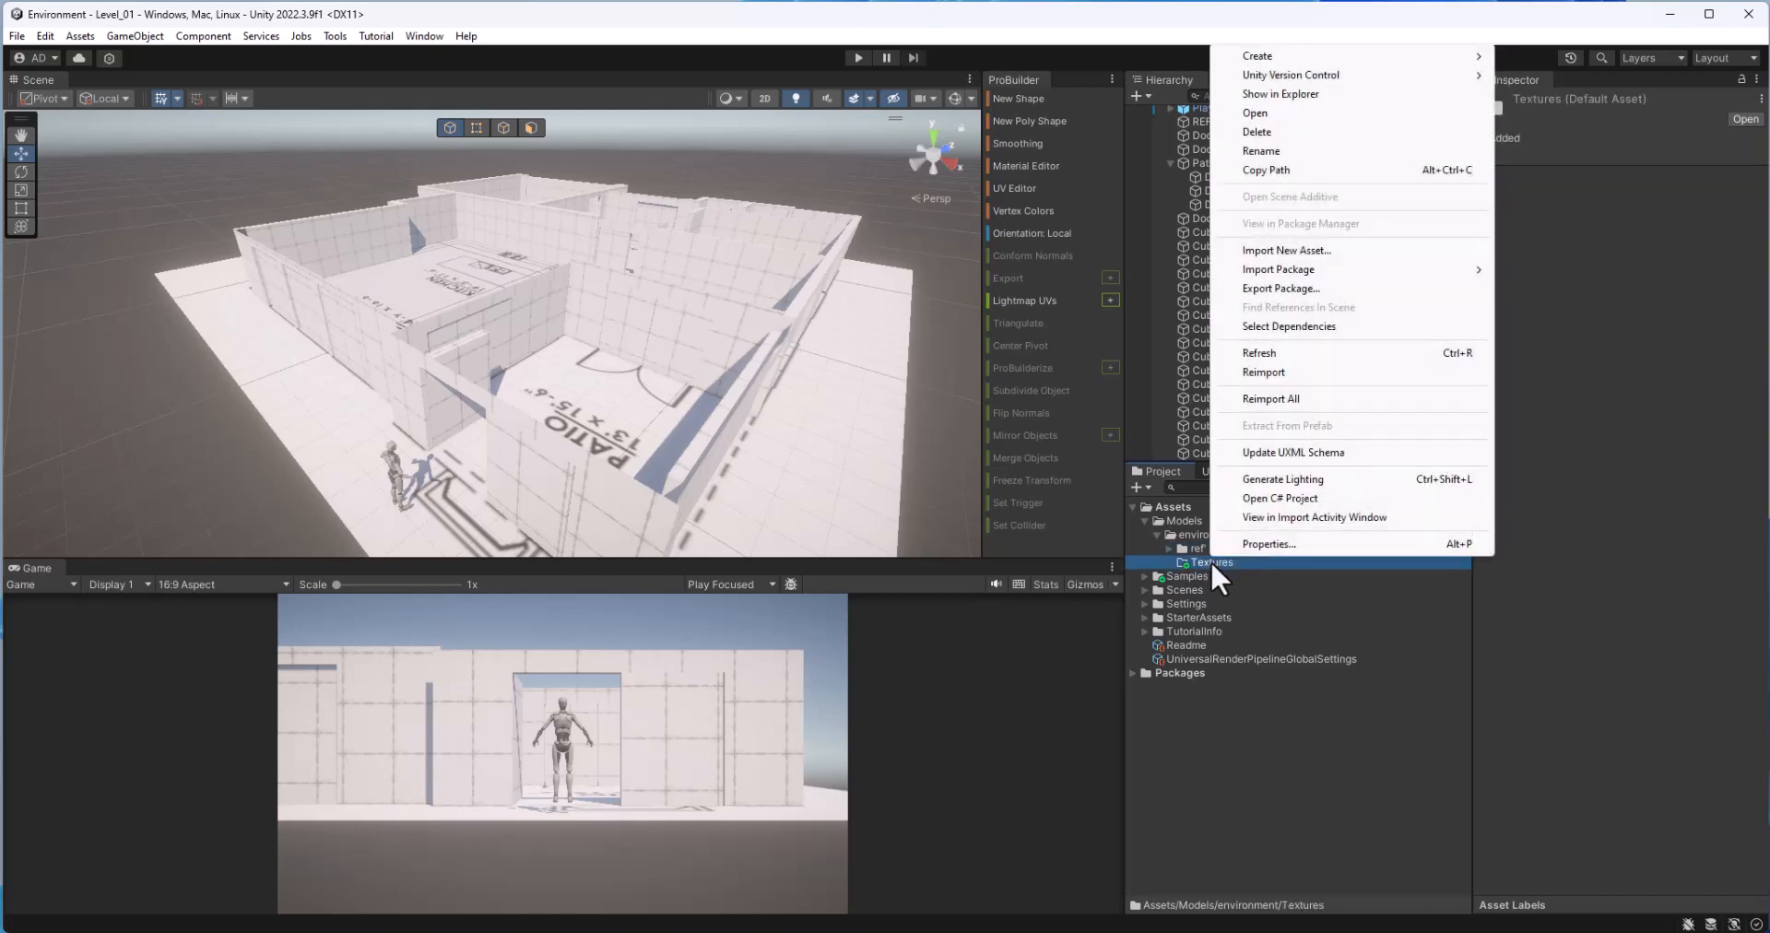
pyautogui.click(1342, 253)
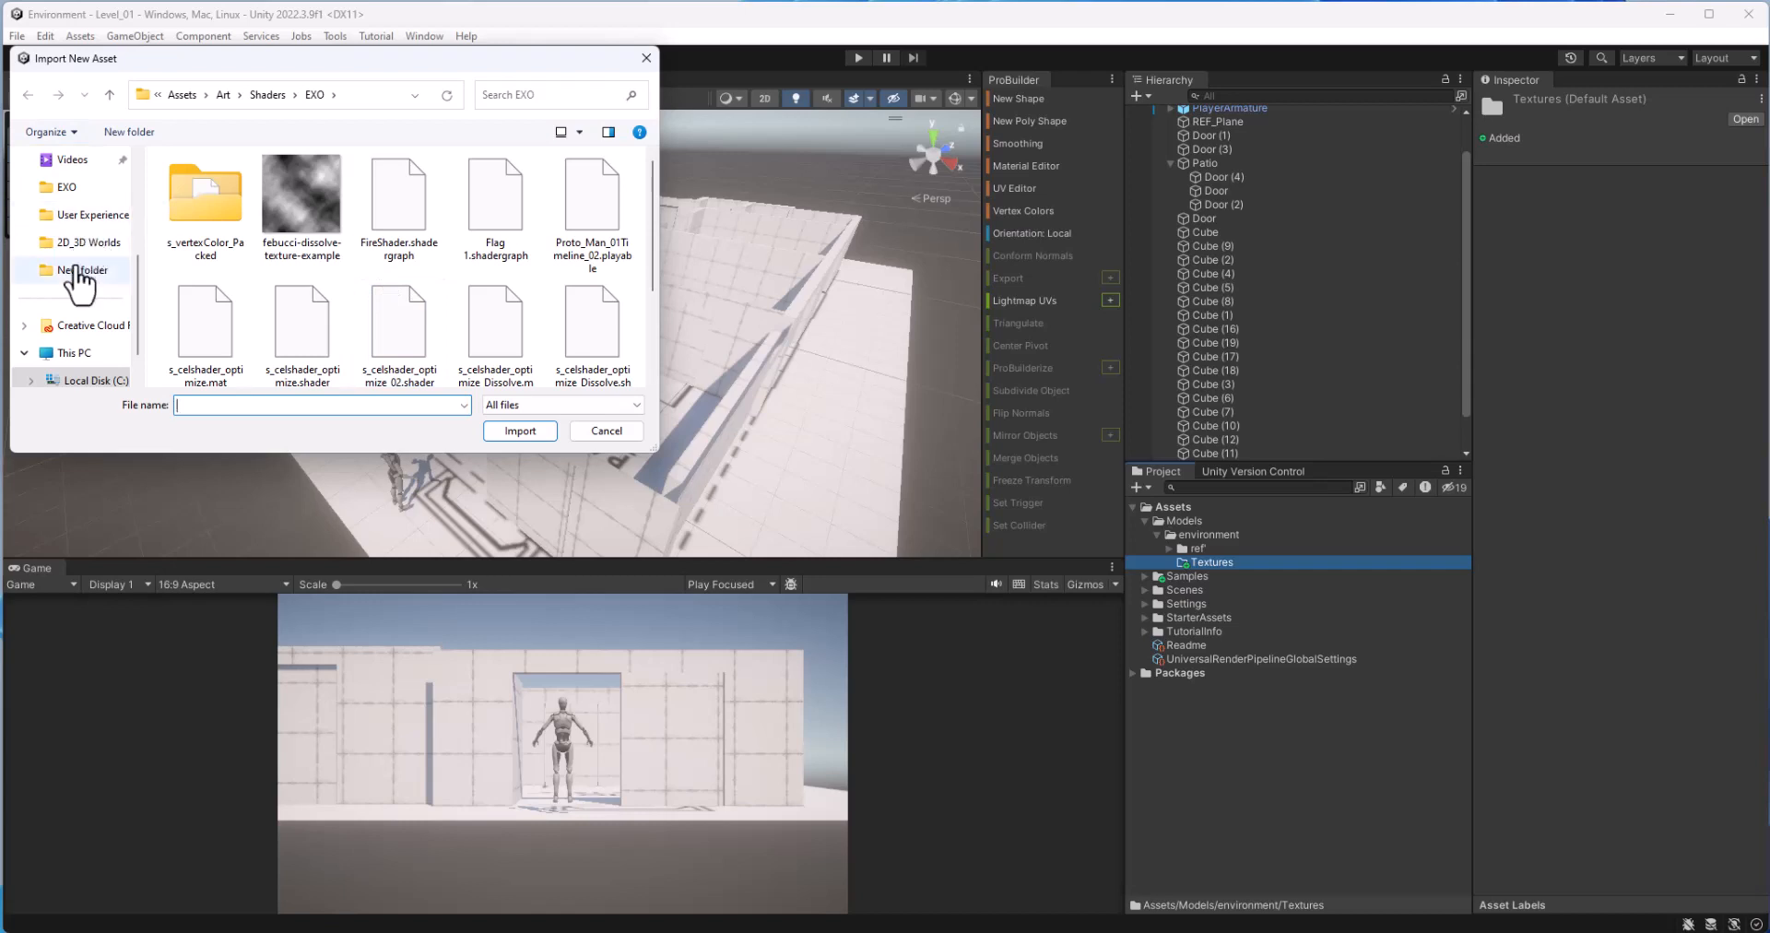
pyautogui.scroll(1, 84, 293)
pyautogui.scroll(2, 85, 297)
pyautogui.click(75, 188)
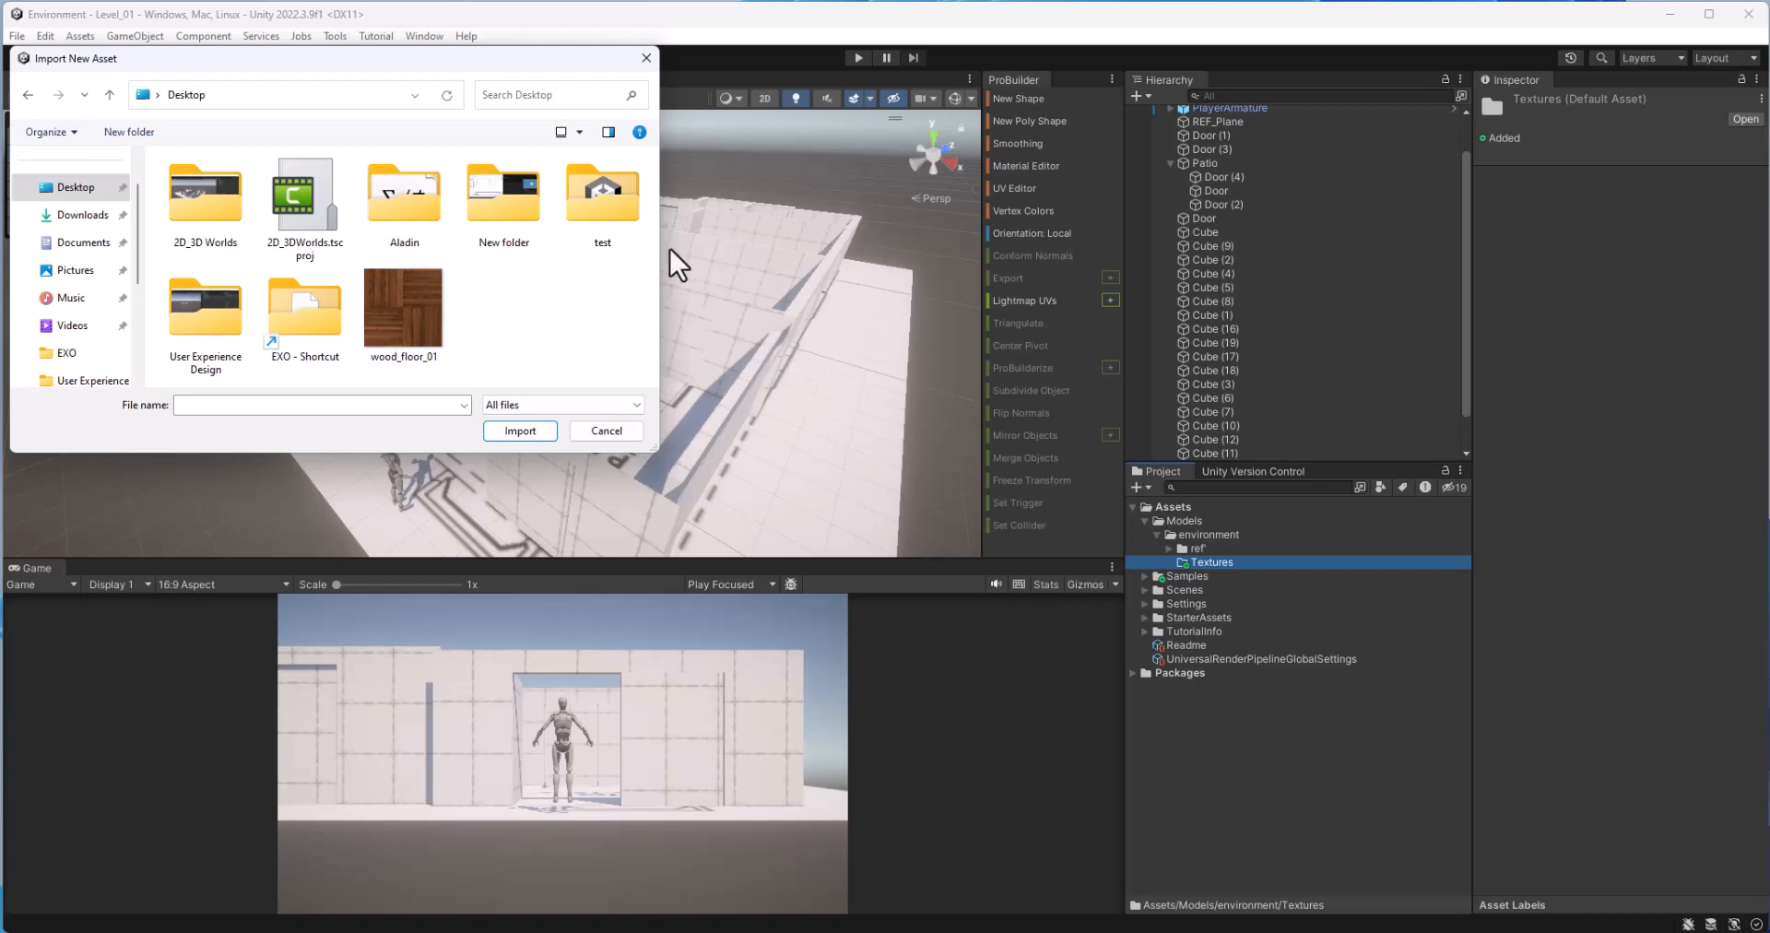
pyautogui.click(400, 293)
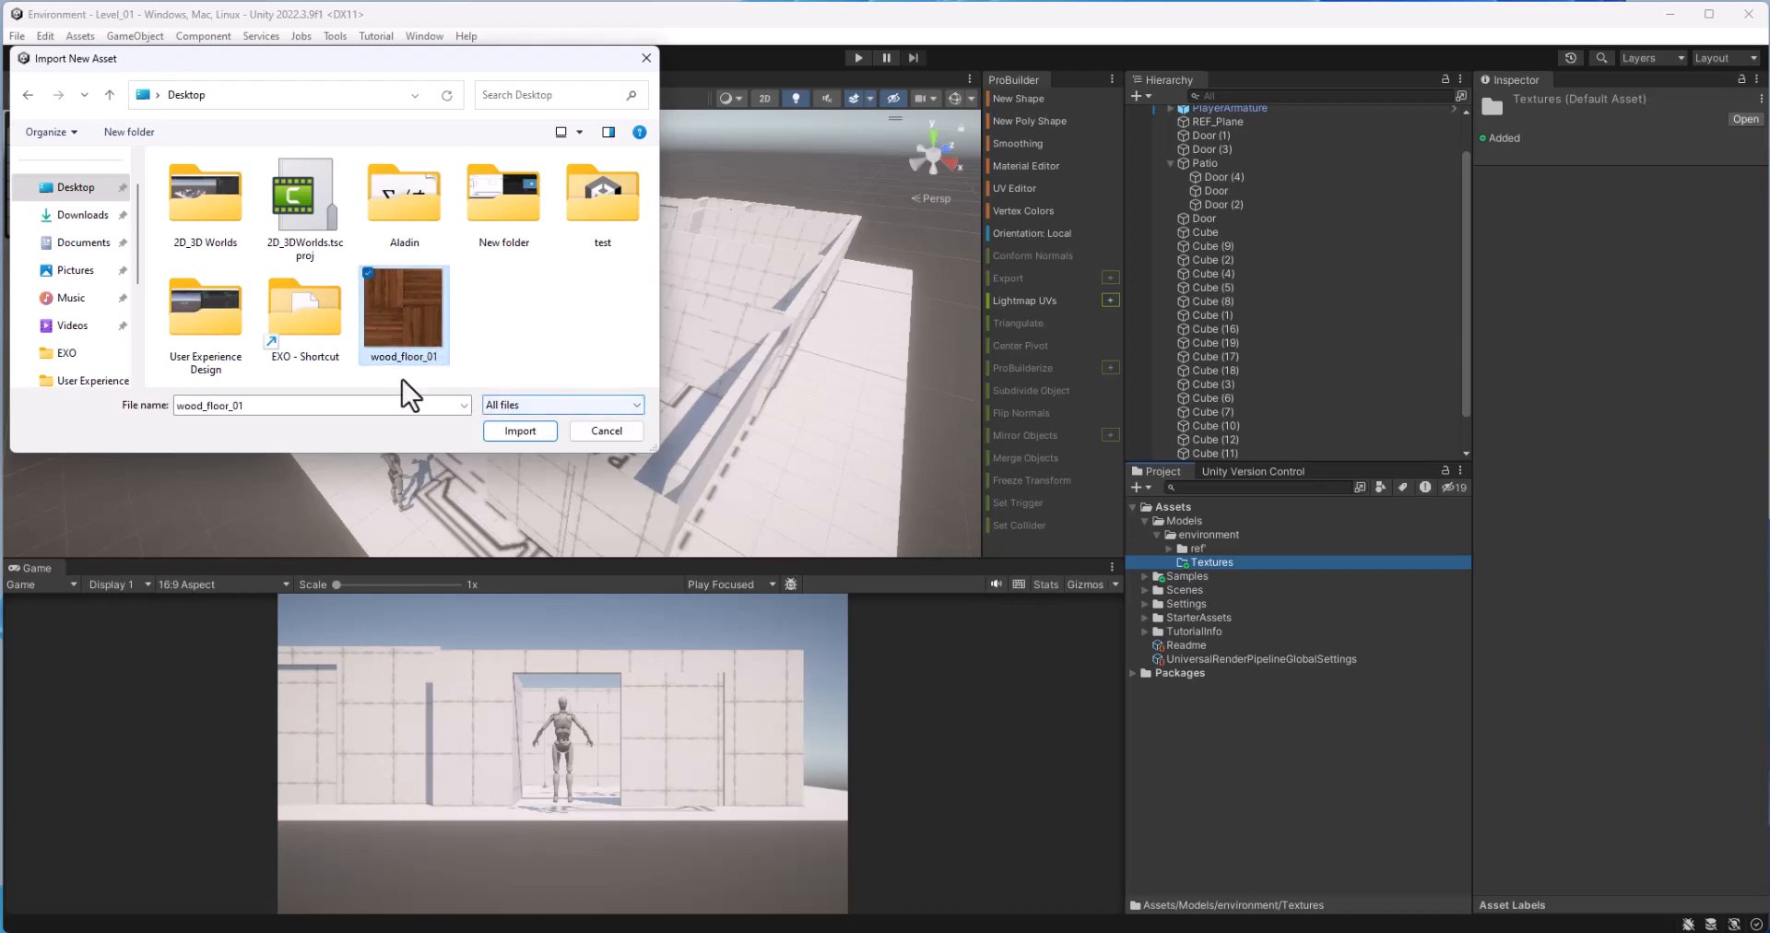
pyautogui.click(544, 430)
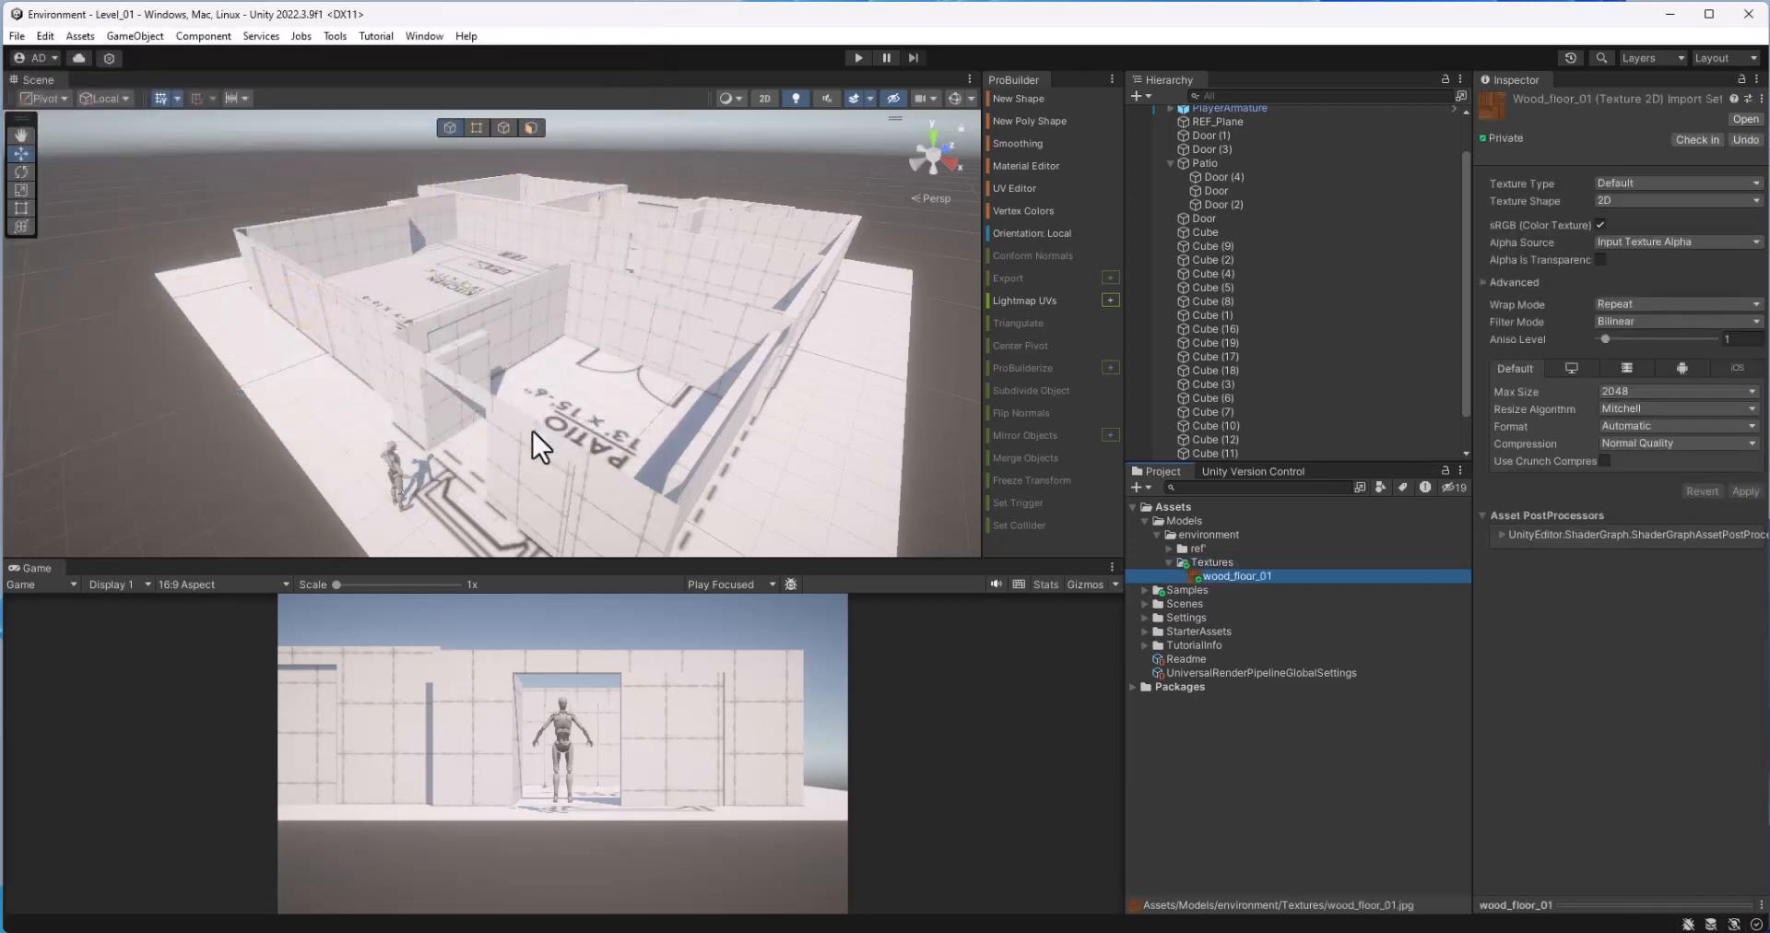
# Step: Create a ProBuilder plane about 7.63 by 6.99 units over the dining room floor with one height cut and one width cut
pyautogui.keyDown('alt'); pyautogui.moveTo(660, 299); pyautogui.dragTo(580, 367); pyautogui.keyUp('alt')
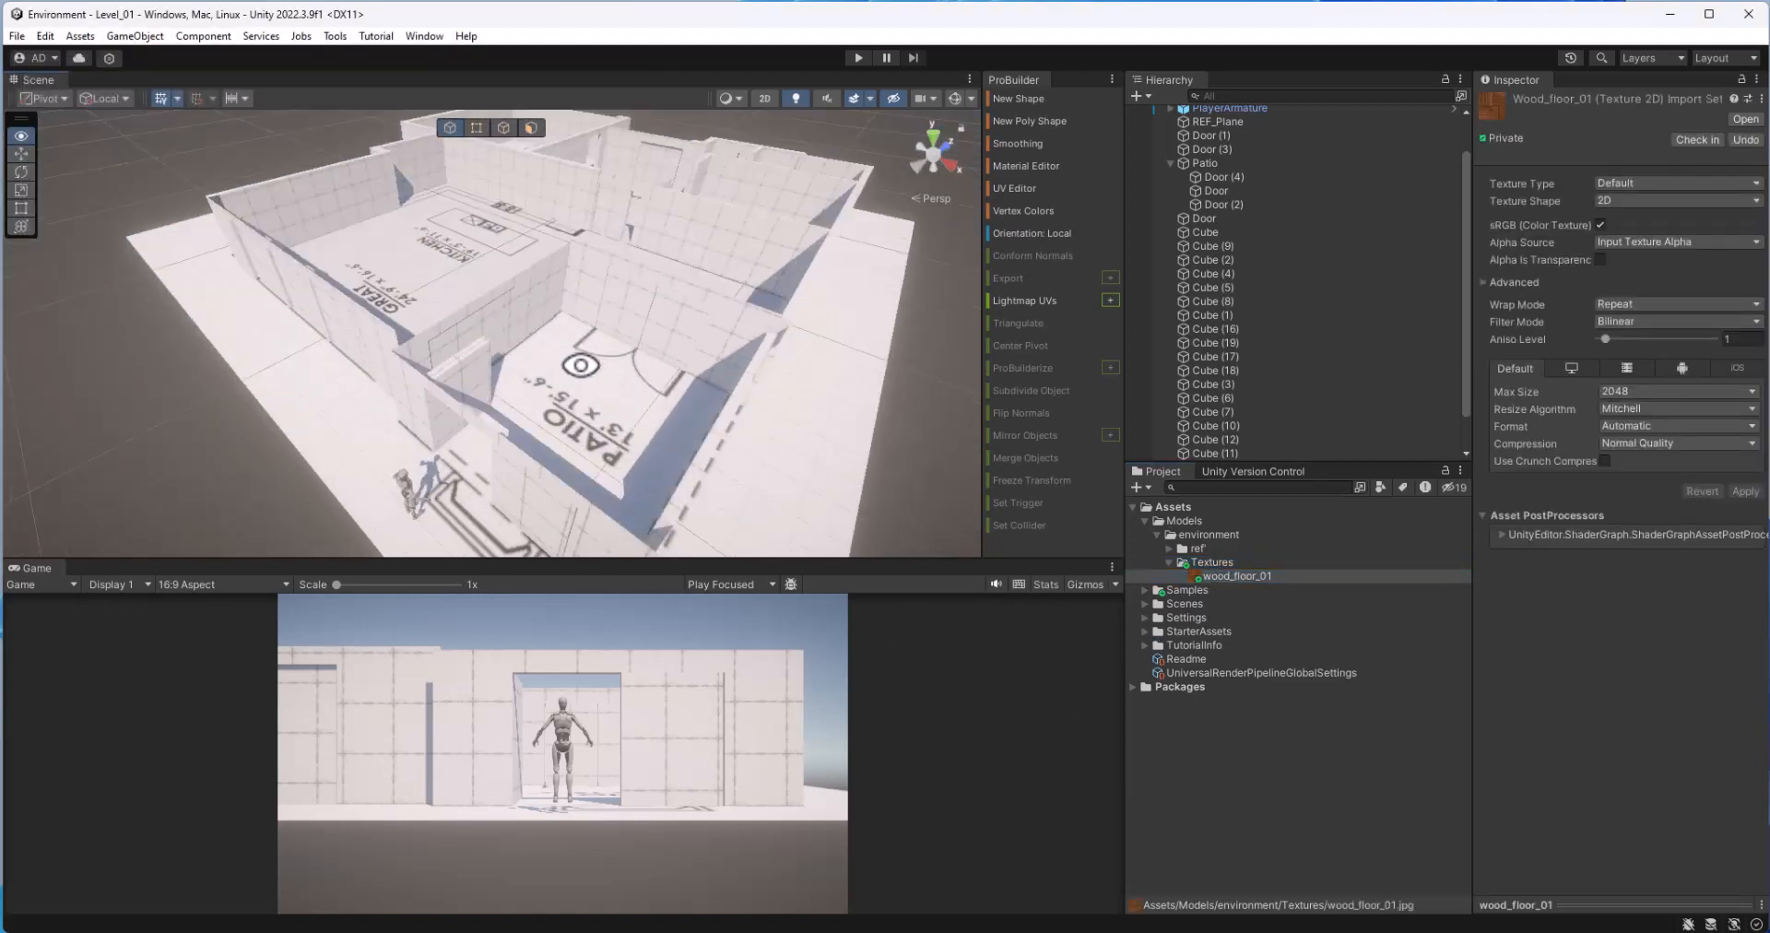
pyautogui.keyDown('alt'); pyautogui.moveTo(759, 306); pyautogui.dragTo(340, 427); pyautogui.keyUp('alt')
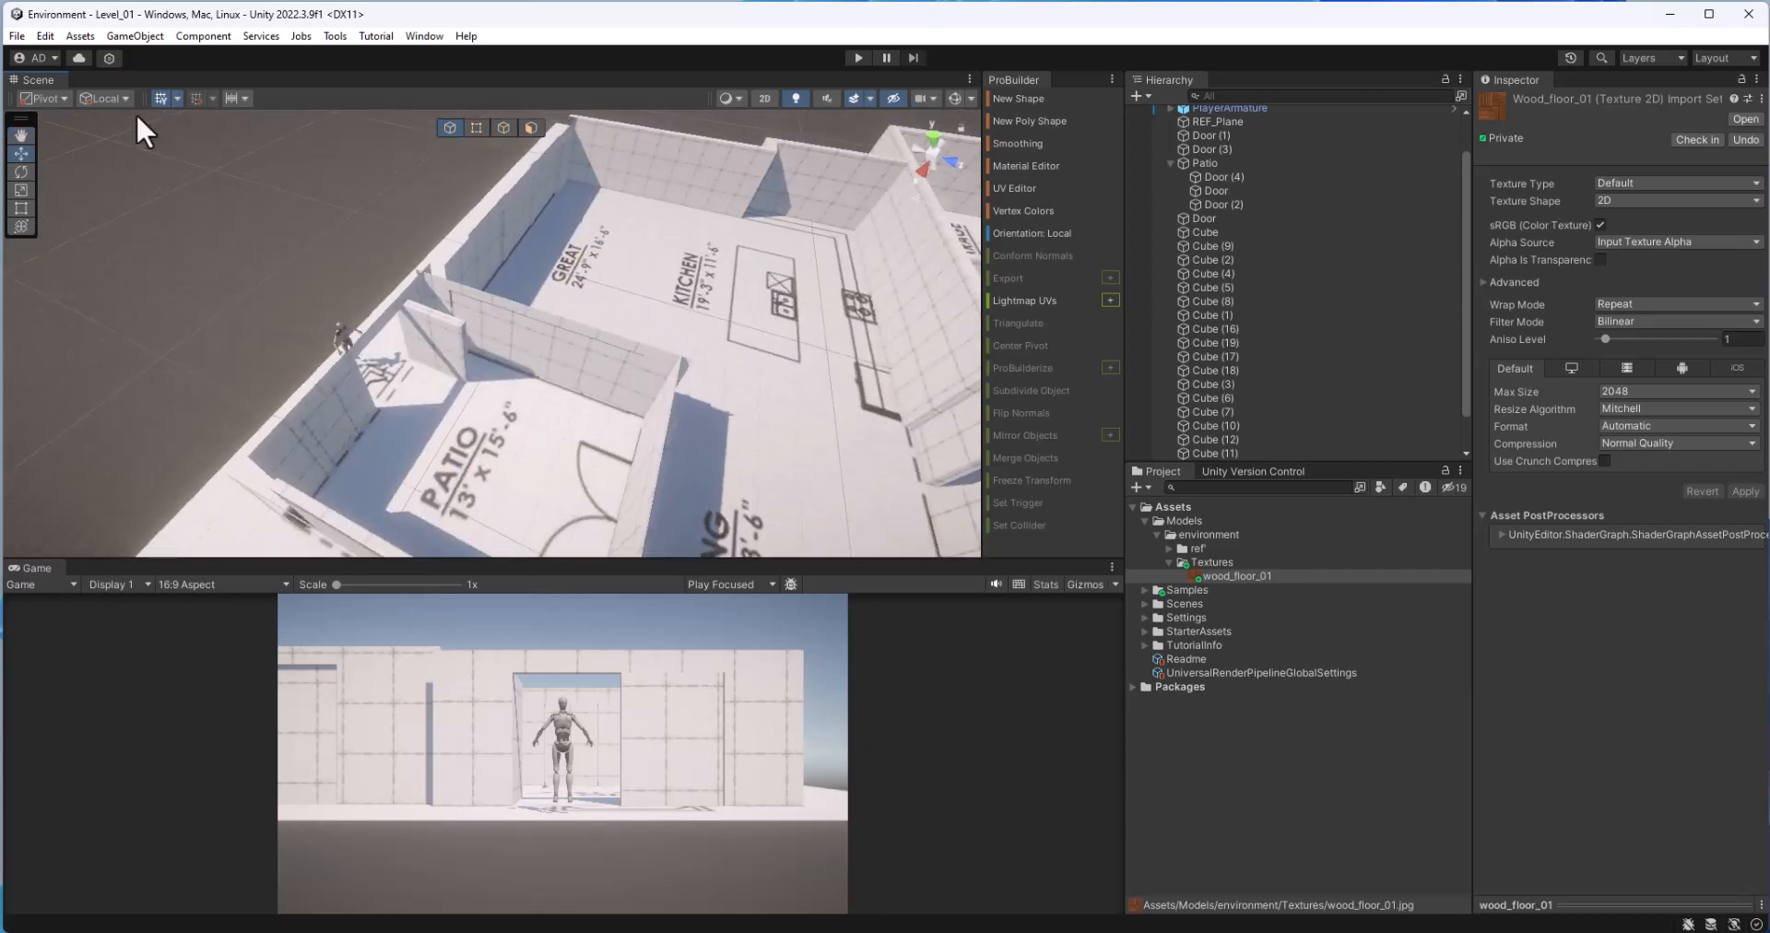
pyautogui.keyDown('alt'); pyautogui.moveTo(363, 250); pyautogui.dragTo(666, 232); pyautogui.keyUp('alt')
pyautogui.moveTo(629, 345); pyautogui.dragTo(559, 293, button='middle')
pyautogui.keyDown('alt'); pyautogui.moveTo(552, 189); pyautogui.dragTo(530, 219); pyautogui.keyUp('alt')
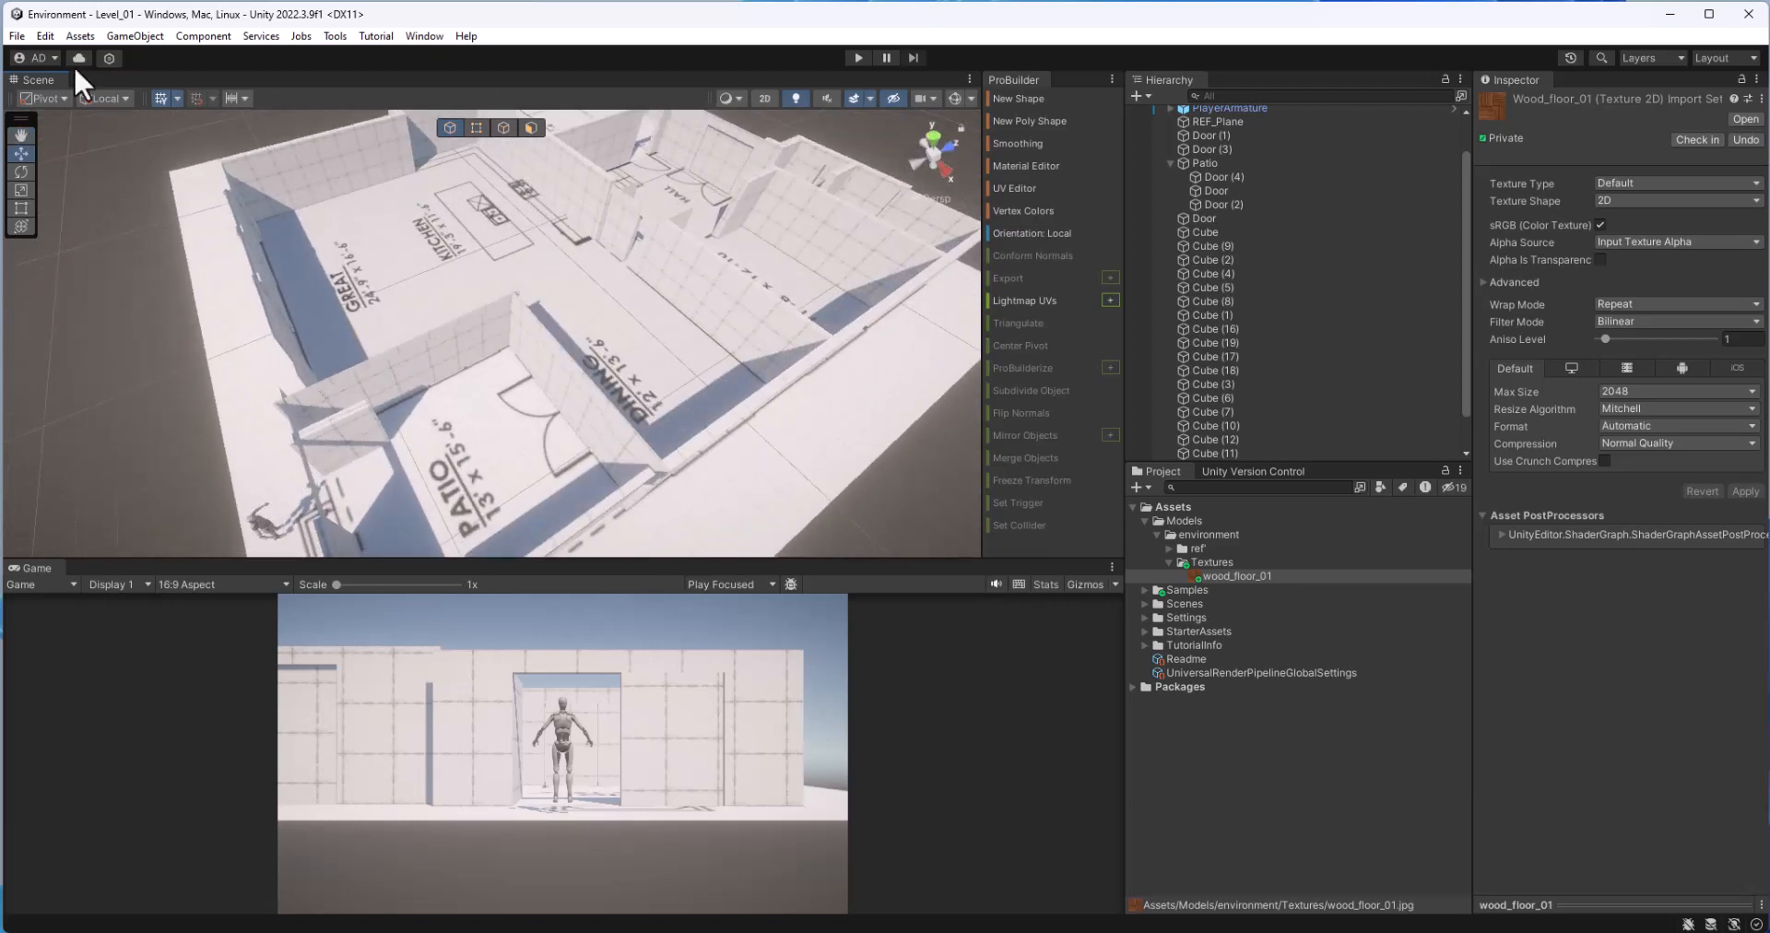
pyautogui.moveTo(631, 295); pyautogui.dragTo(476, 308, button='middle')
pyautogui.keyDown('alt'); pyautogui.moveTo(477, 308); pyautogui.dragTo(511, 439); pyautogui.keyUp('alt')
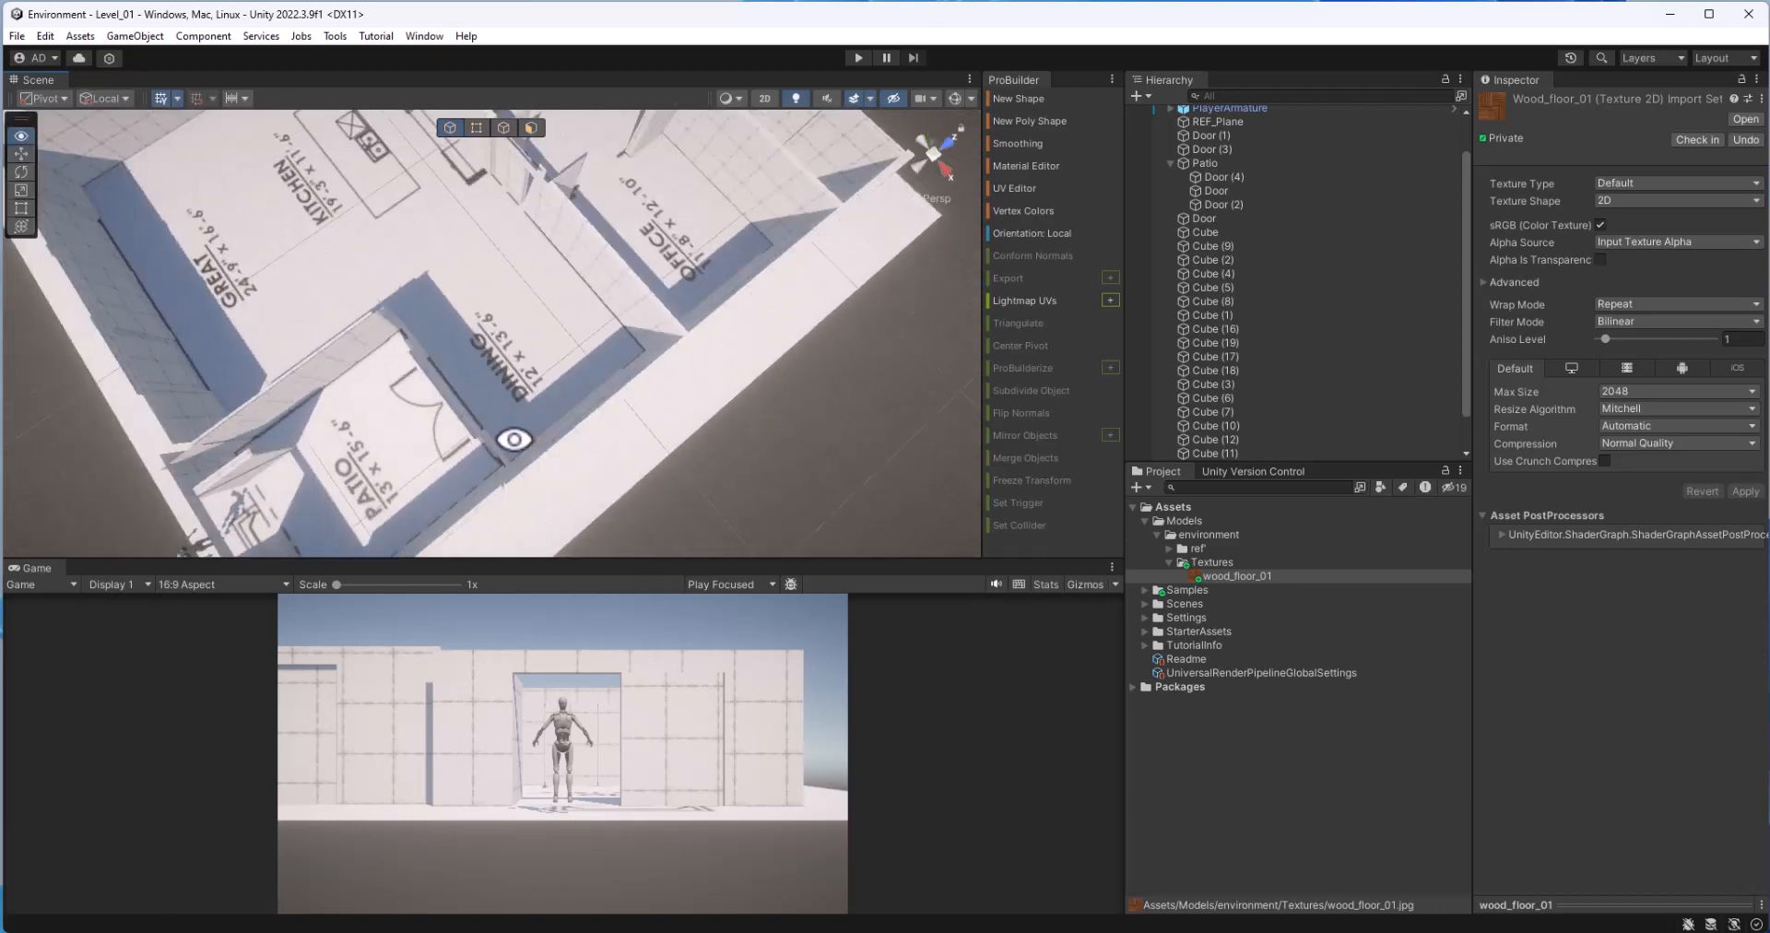
pyautogui.keyDown('alt'); pyautogui.moveTo(542, 205); pyautogui.dragTo(499, 295); pyautogui.keyUp('alt')
pyautogui.click(1199, 122)
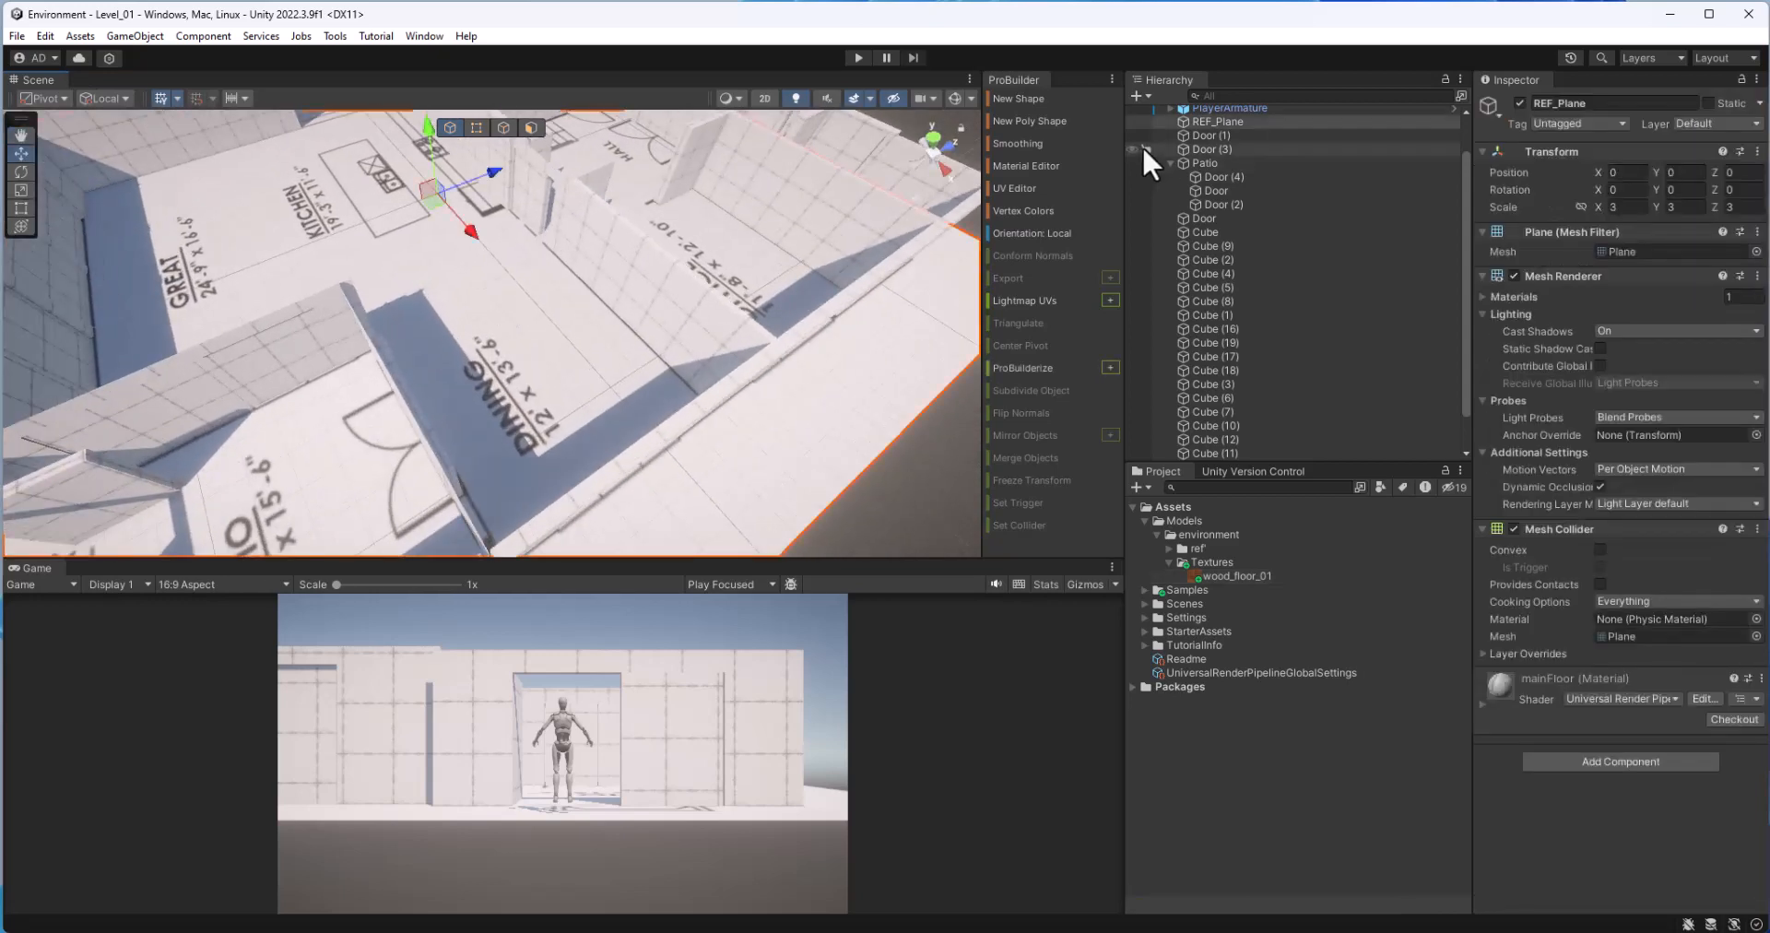
pyautogui.click(1054, 102)
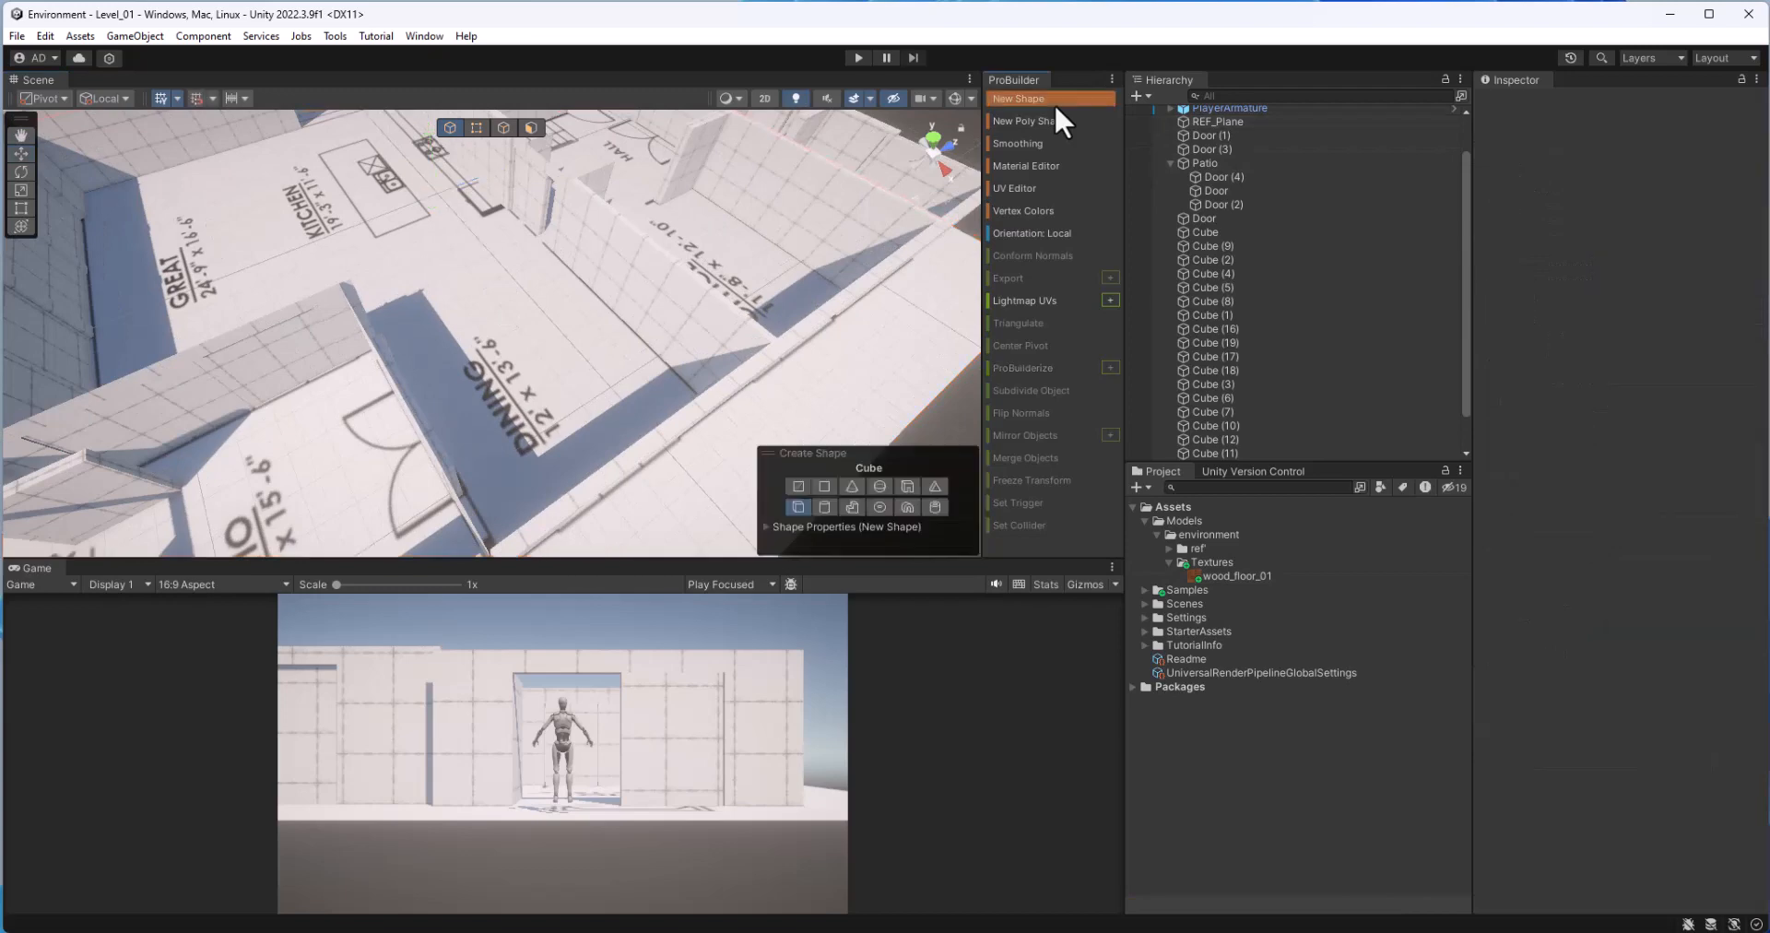
pyautogui.keyDown('alt'); pyautogui.moveTo(467, 420); pyautogui.dragTo(500, 362); pyautogui.keyUp('alt')
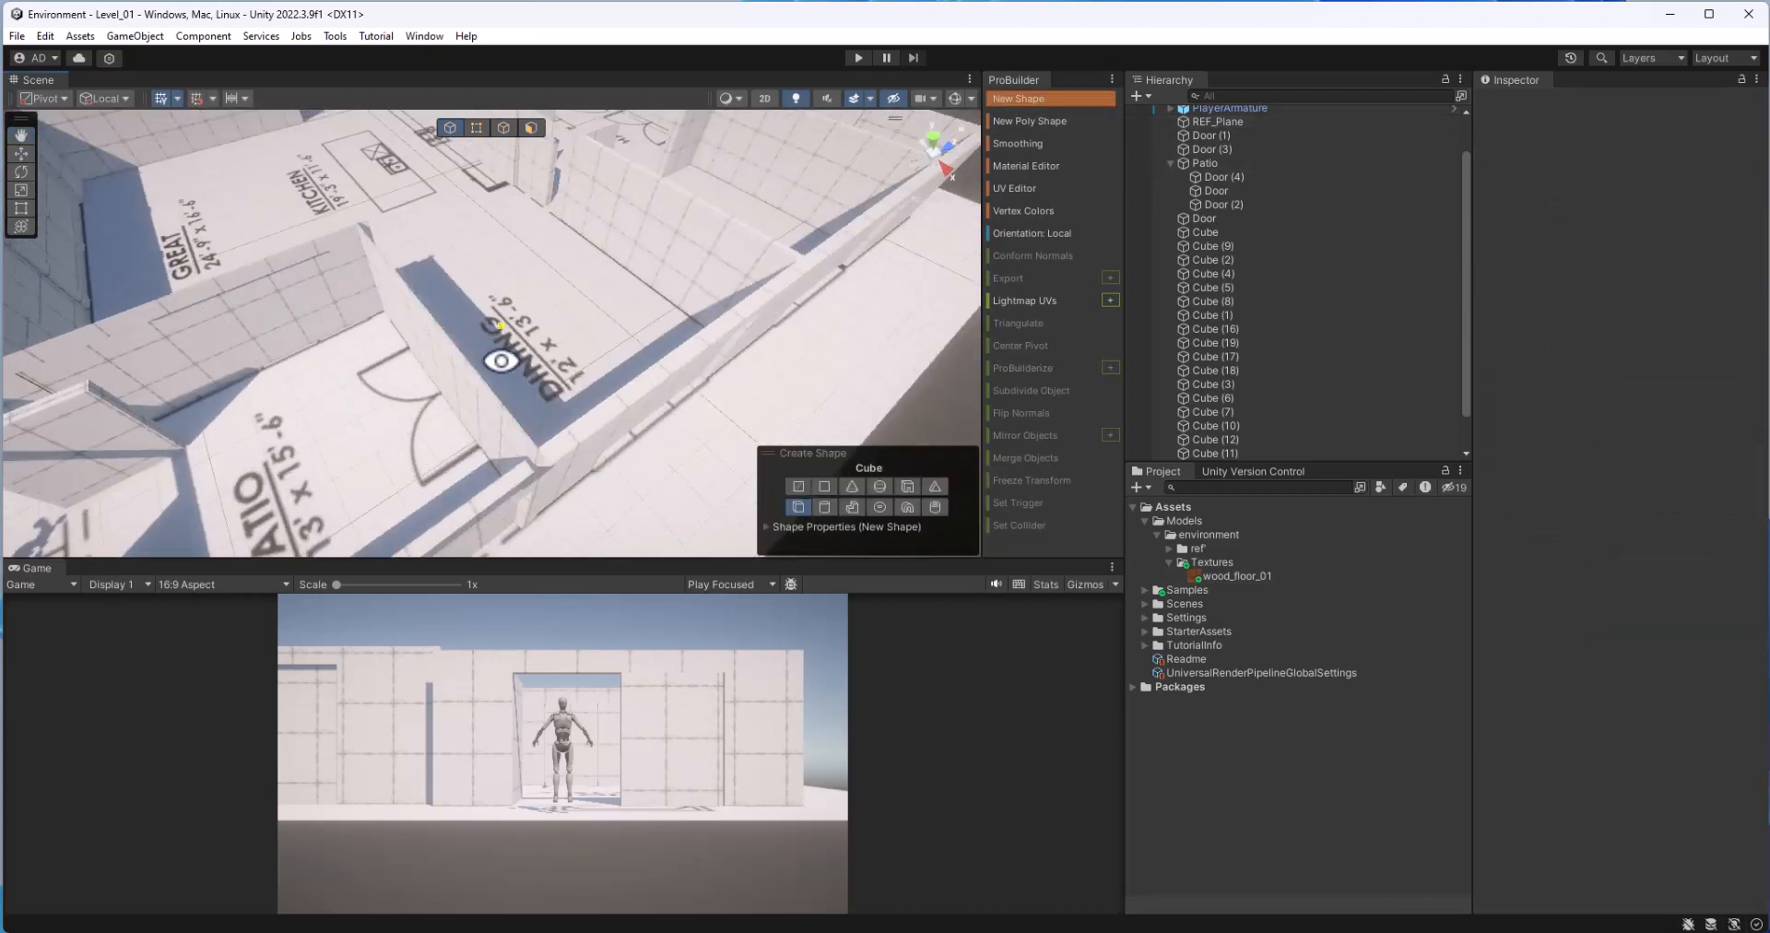
pyautogui.click(819, 486)
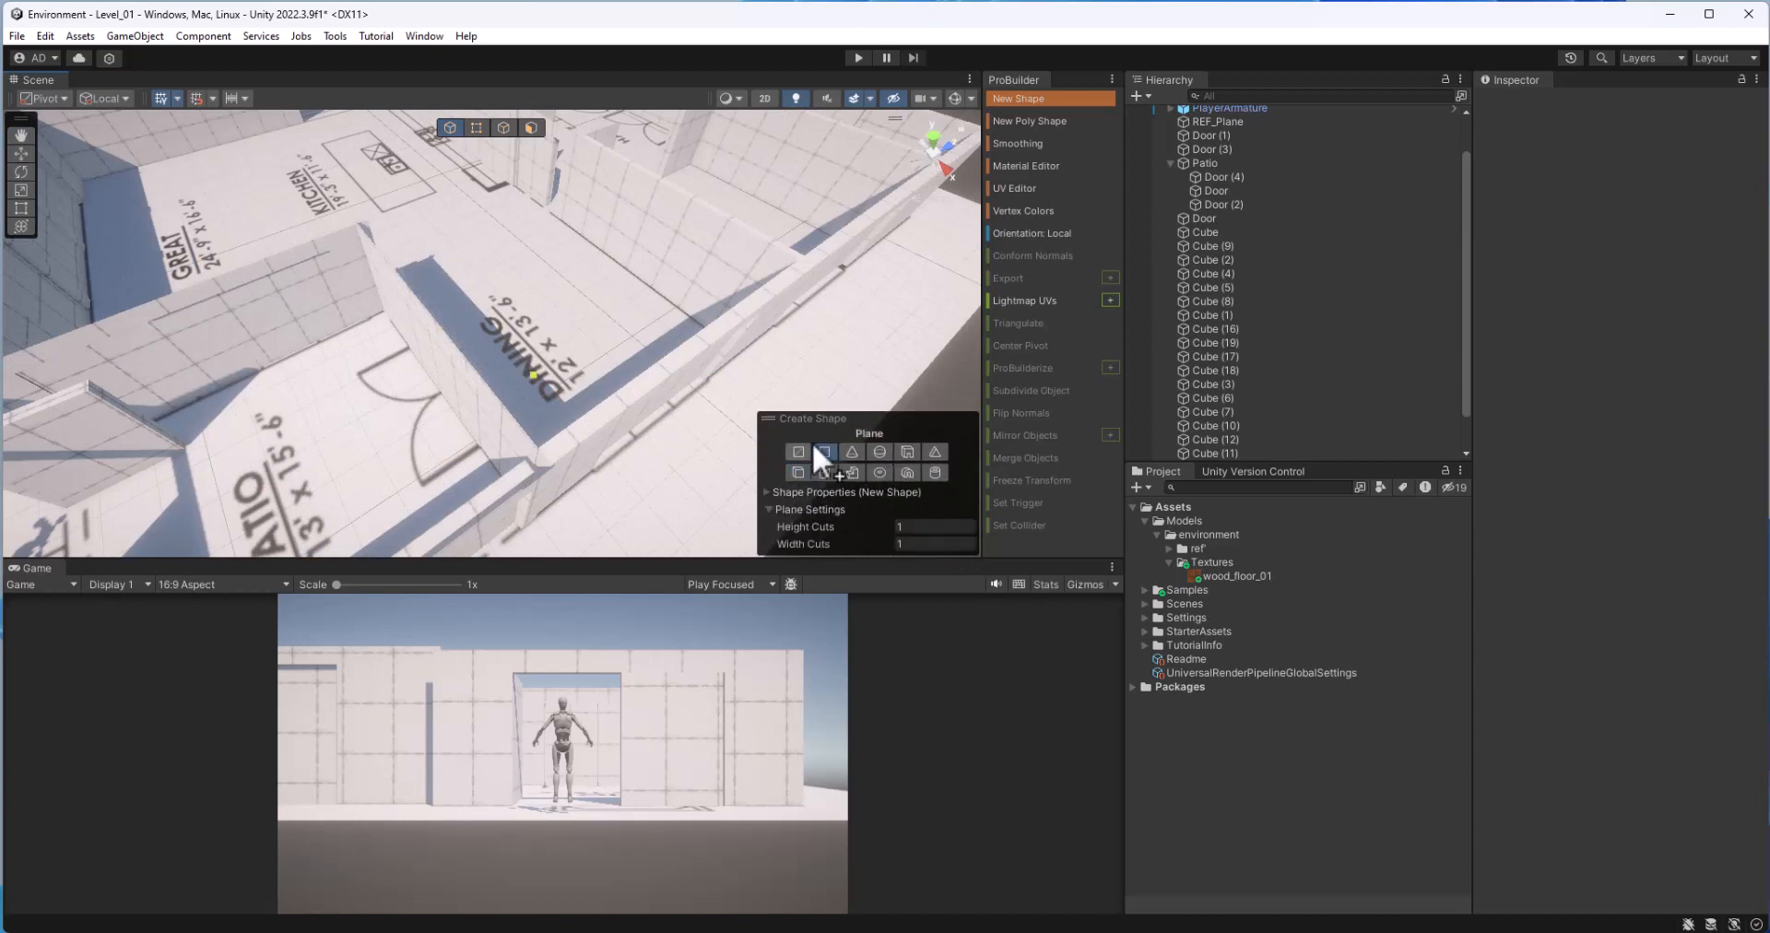
pyautogui.moveTo(562, 343); pyautogui.dragTo(589, 474)
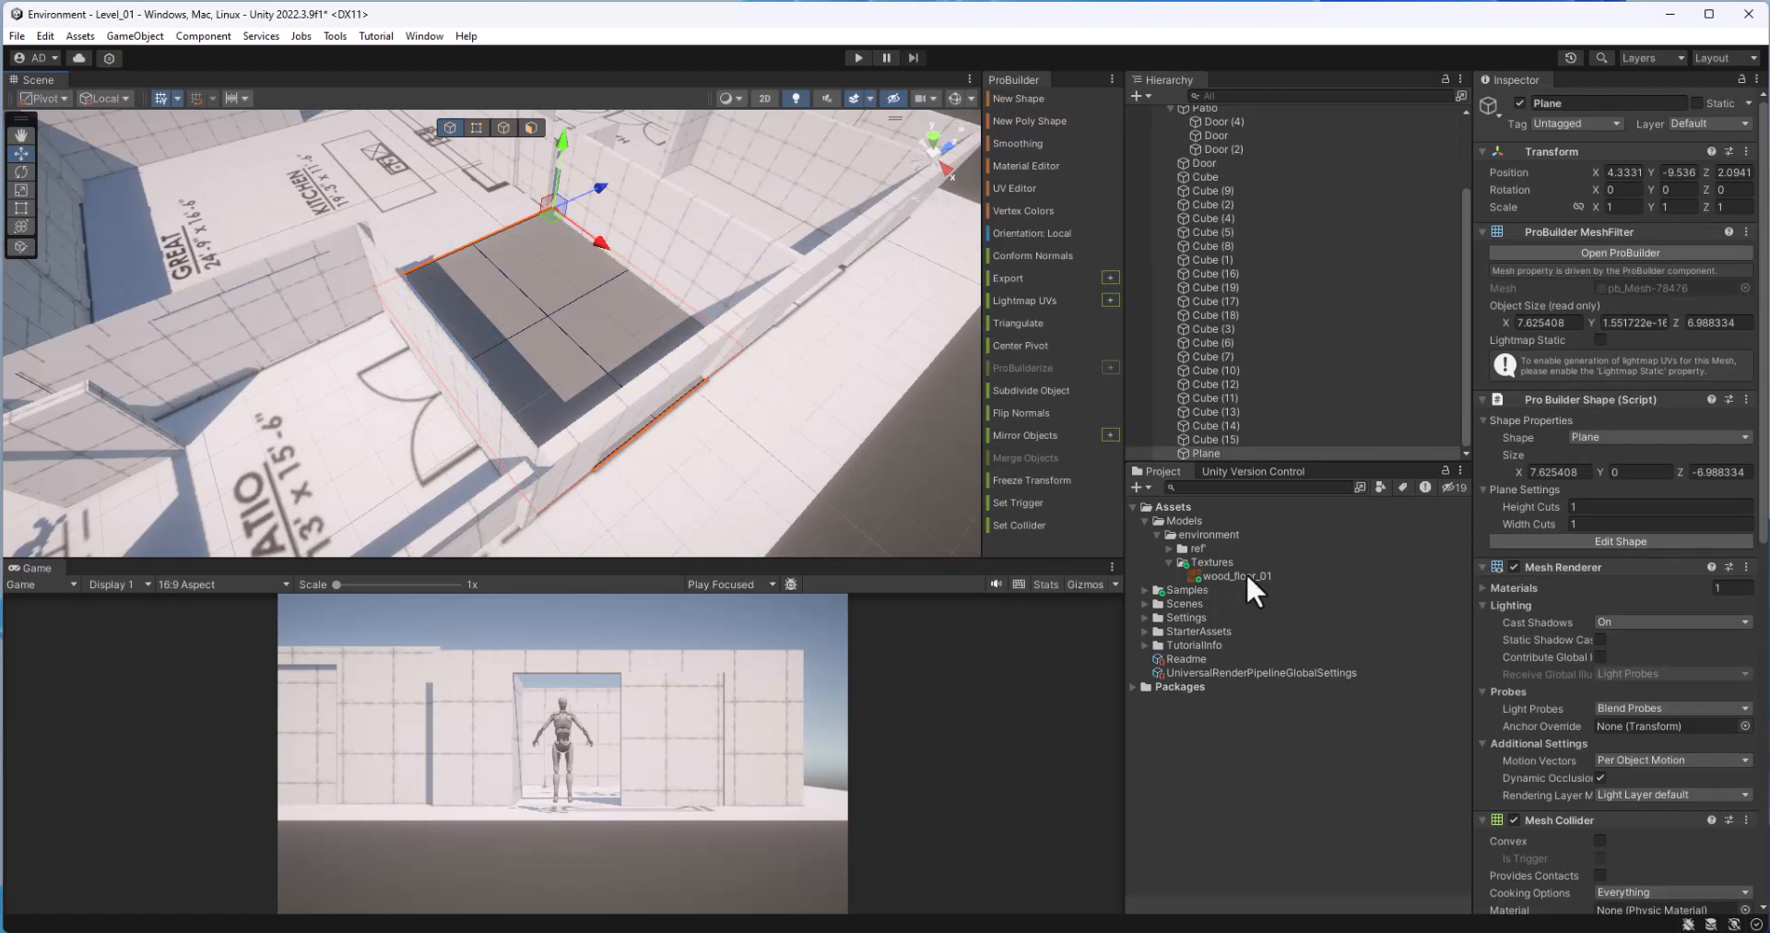
# Step: Apply the wood_floor_01 texture to the new dining room floor plane and check how the pattern tiles
pyautogui.moveTo(1247, 571); pyautogui.dragTo(501, 317)
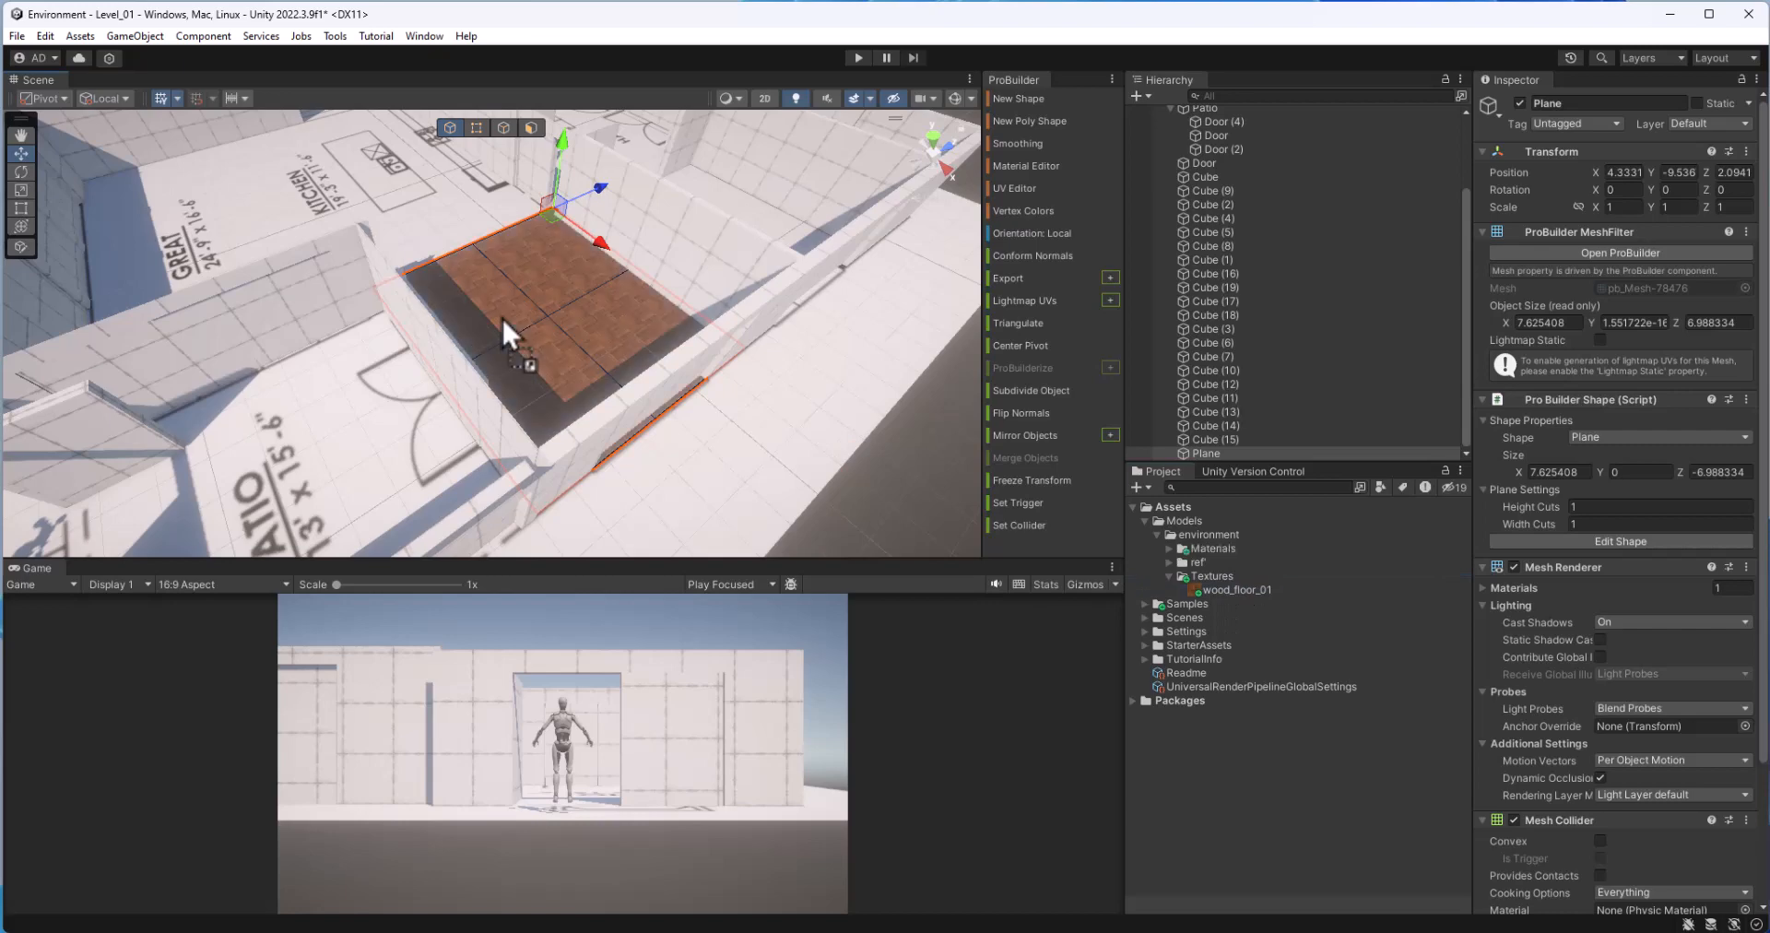
pyautogui.keyDown('alt'); pyautogui.moveTo(560, 267); pyautogui.dragTo(563, 358); pyautogui.keyUp('alt')
pyautogui.scroll(5, 583, 340)
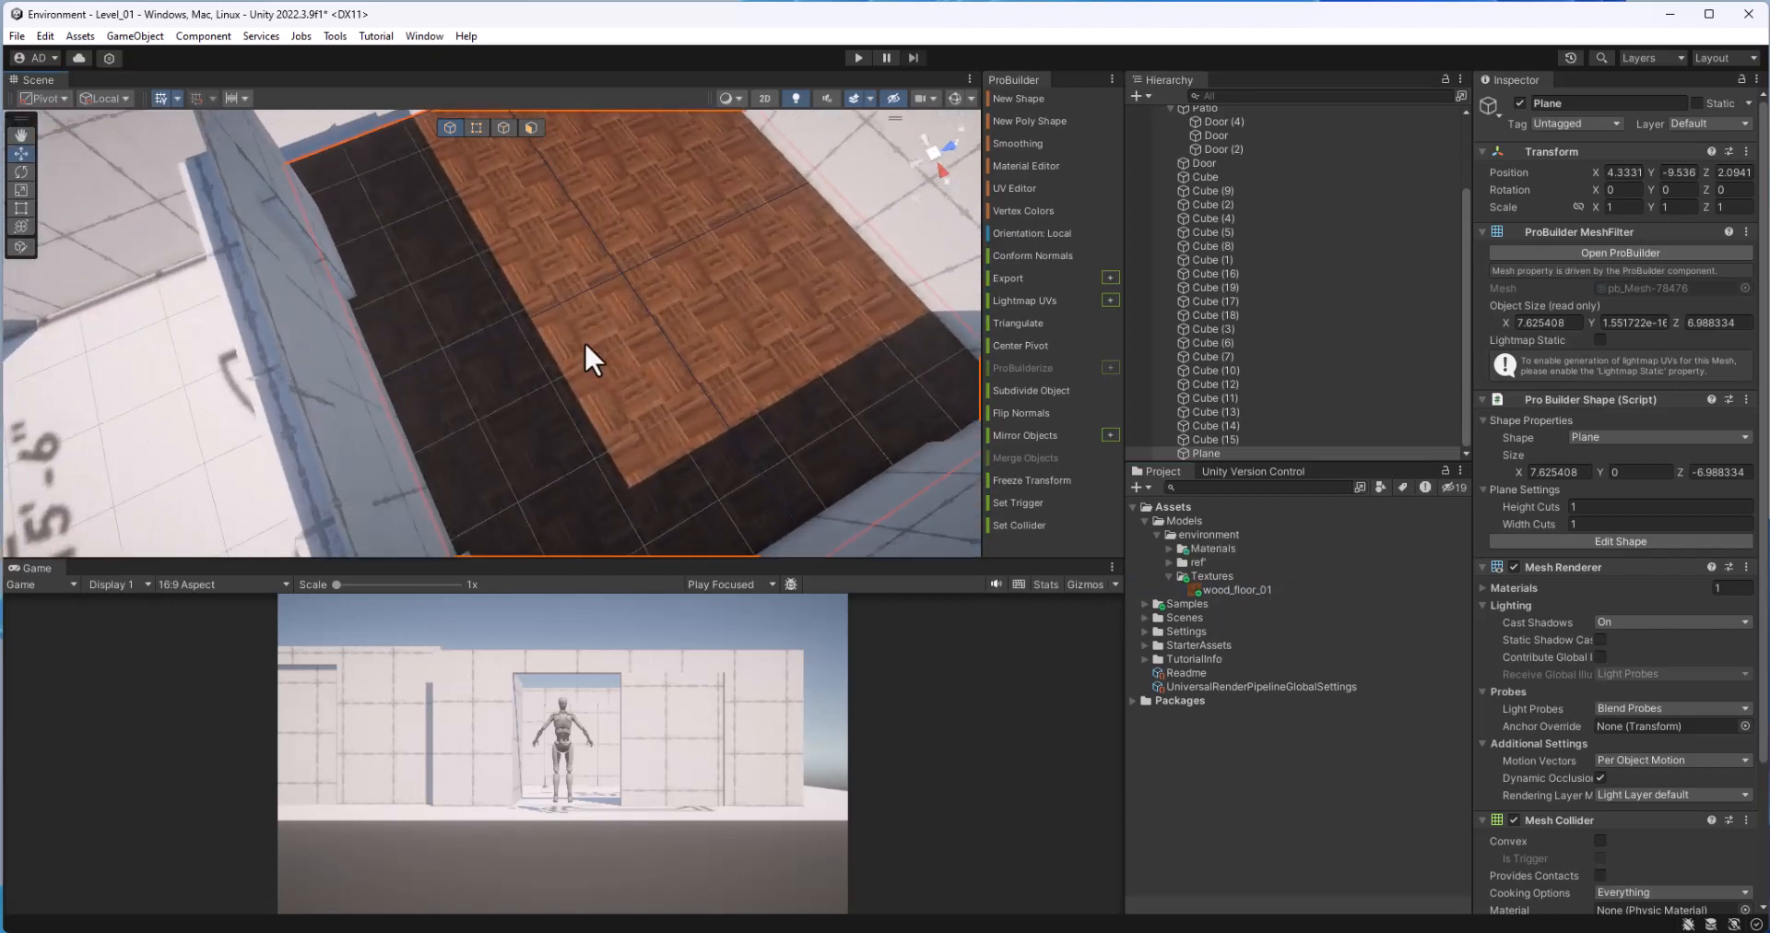
pyautogui.moveTo(583, 340); pyautogui.dragTo(426, 336, button='middle')
pyautogui.keyDown('alt'); pyautogui.moveTo(427, 335); pyautogui.dragTo(649, 286); pyautogui.keyUp('alt')
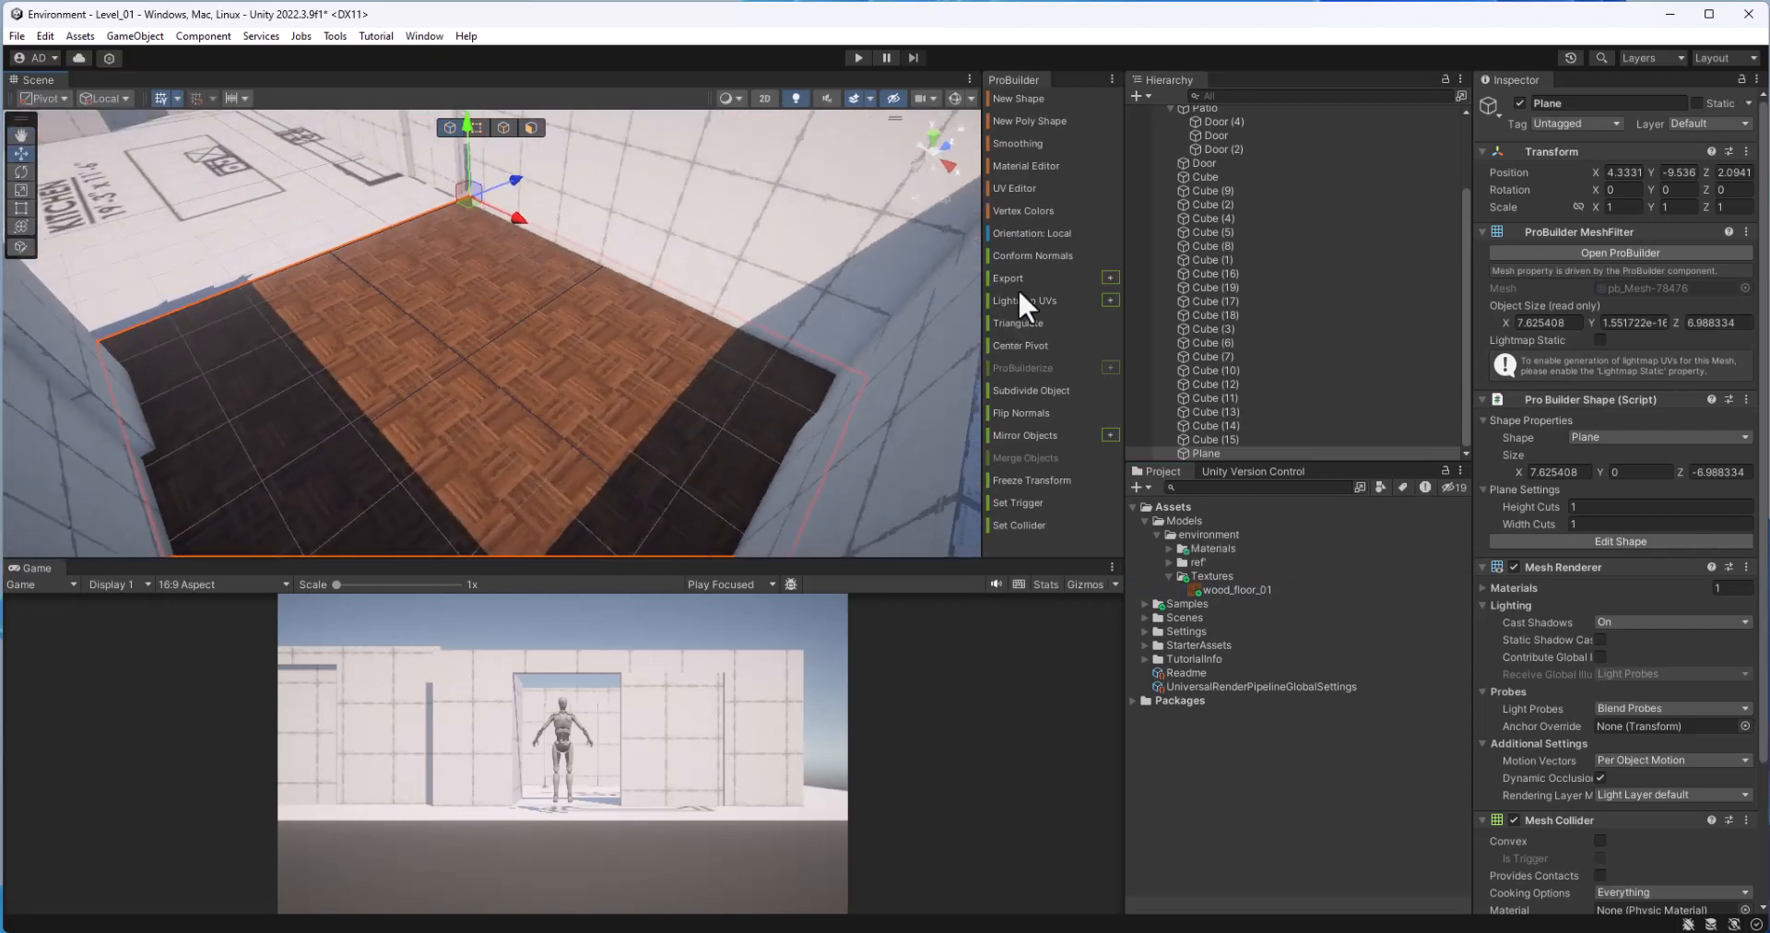
# Step: Center the pivot of the dining room floor plane and frame the plane for a close look
pyautogui.click(1034, 343)
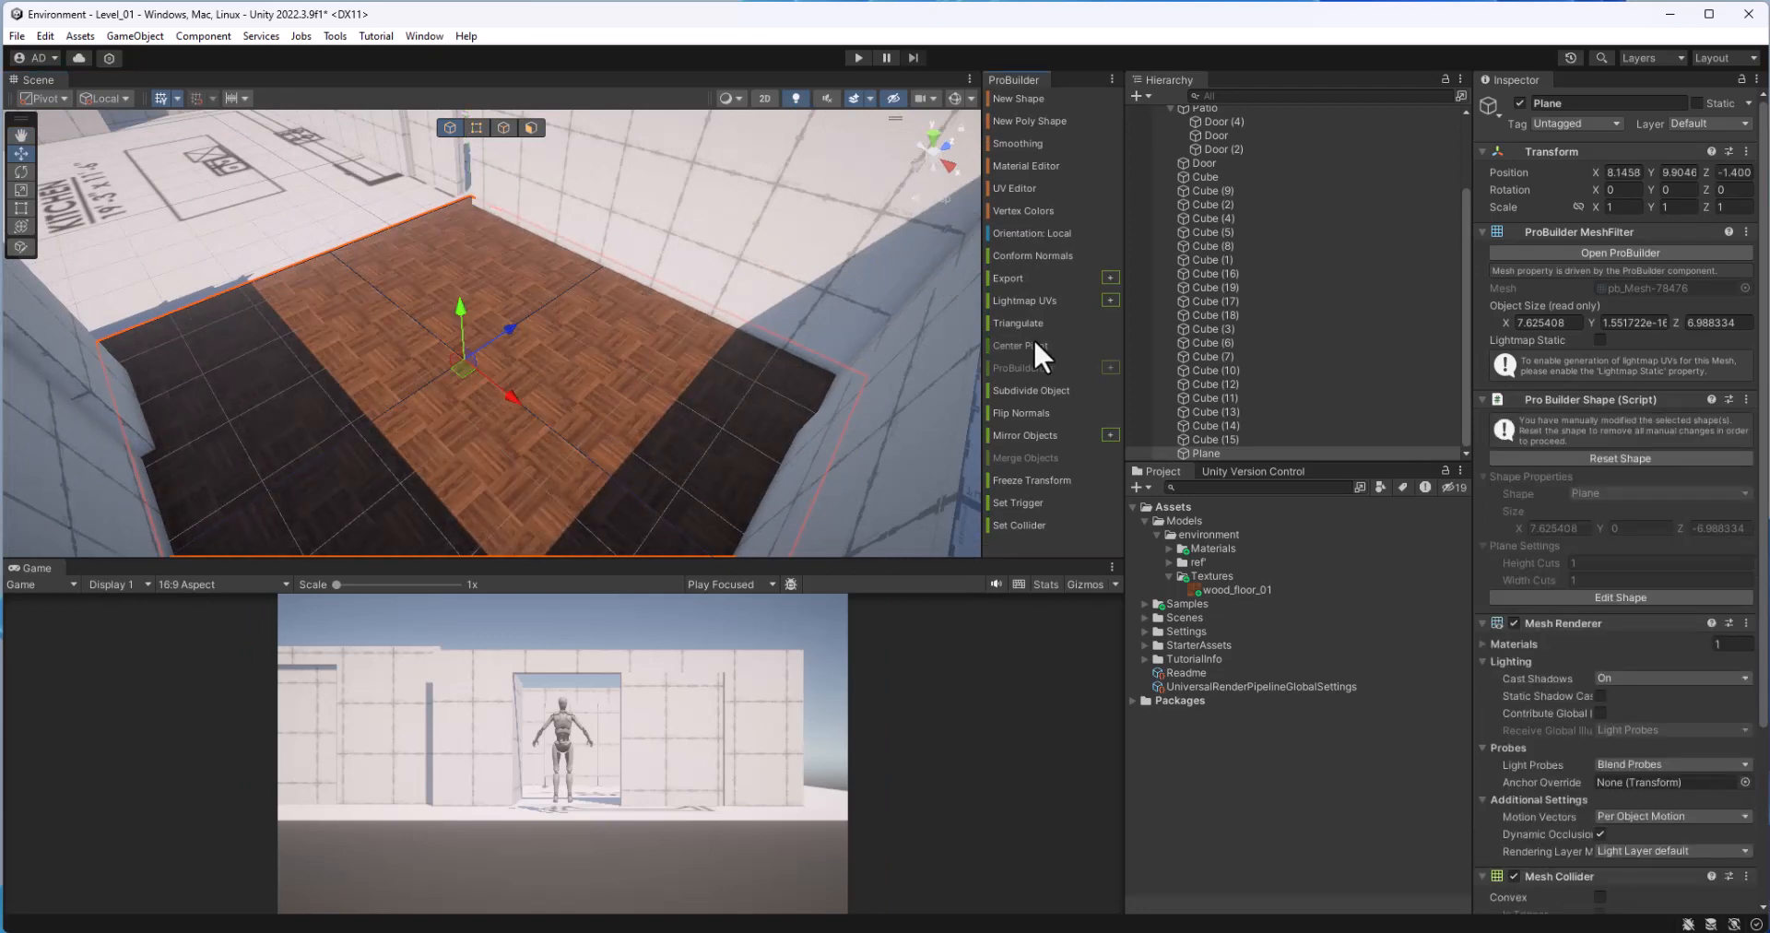
pyautogui.press('f')
pyautogui.scroll(4, 501, 376)
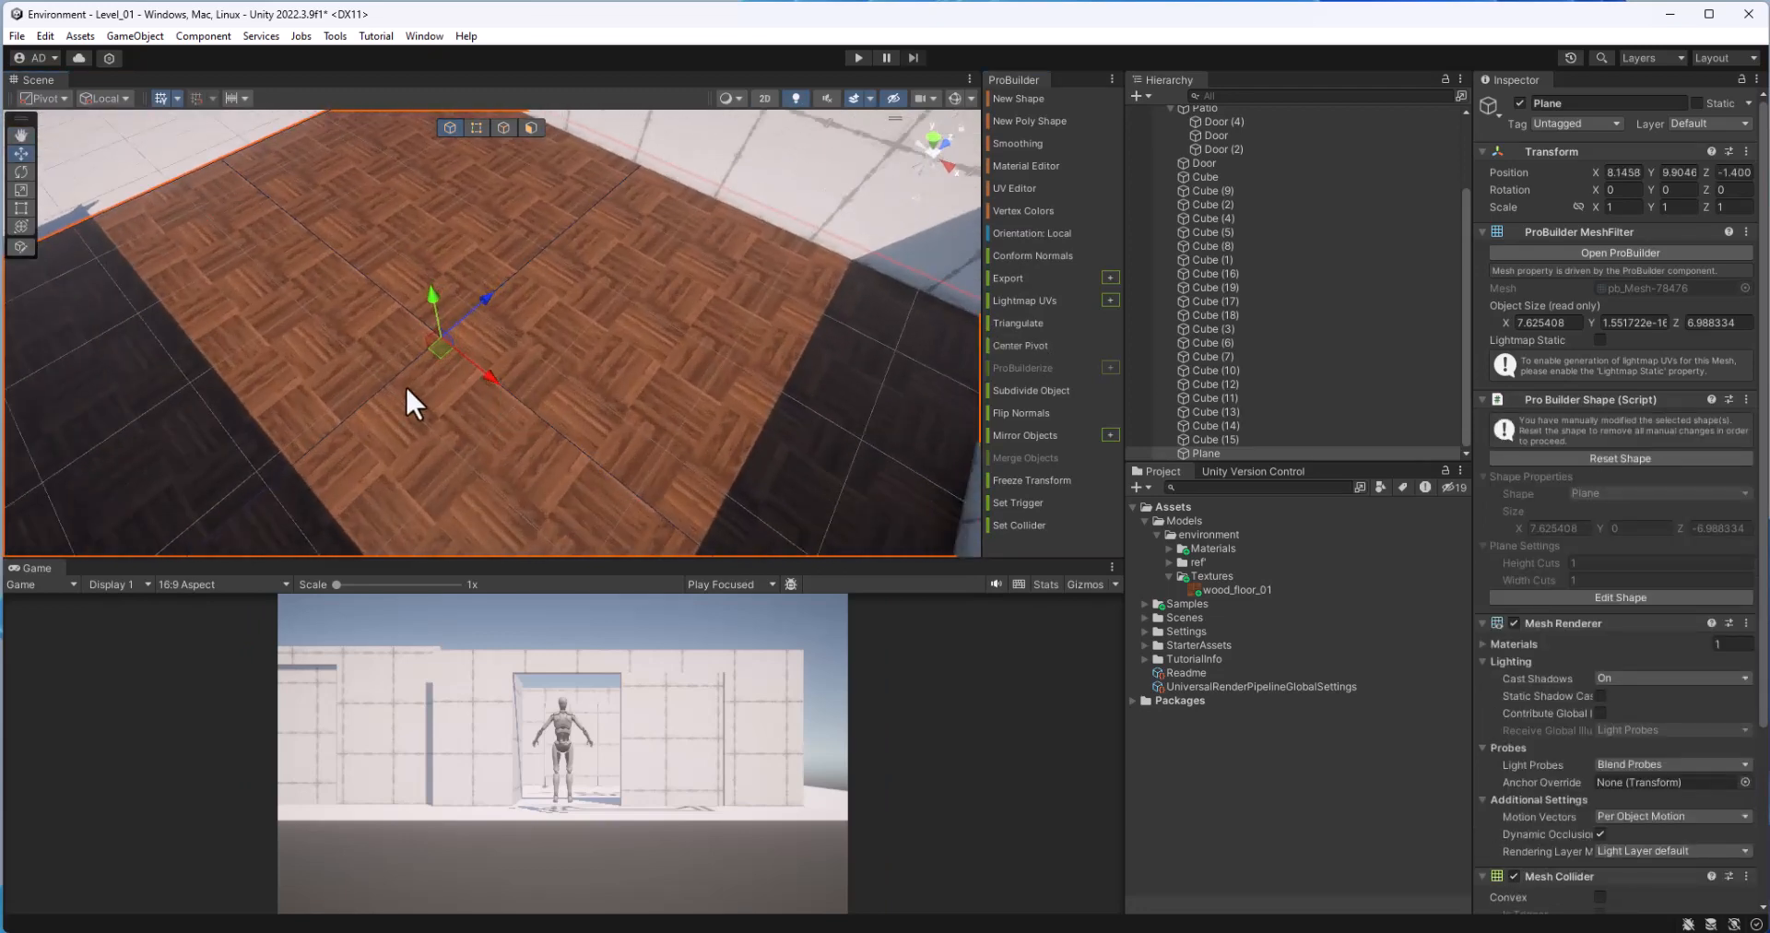
pyautogui.keyDown('alt'); pyautogui.moveTo(405, 385); pyautogui.dragTo(692, 256); pyautogui.keyUp('alt')
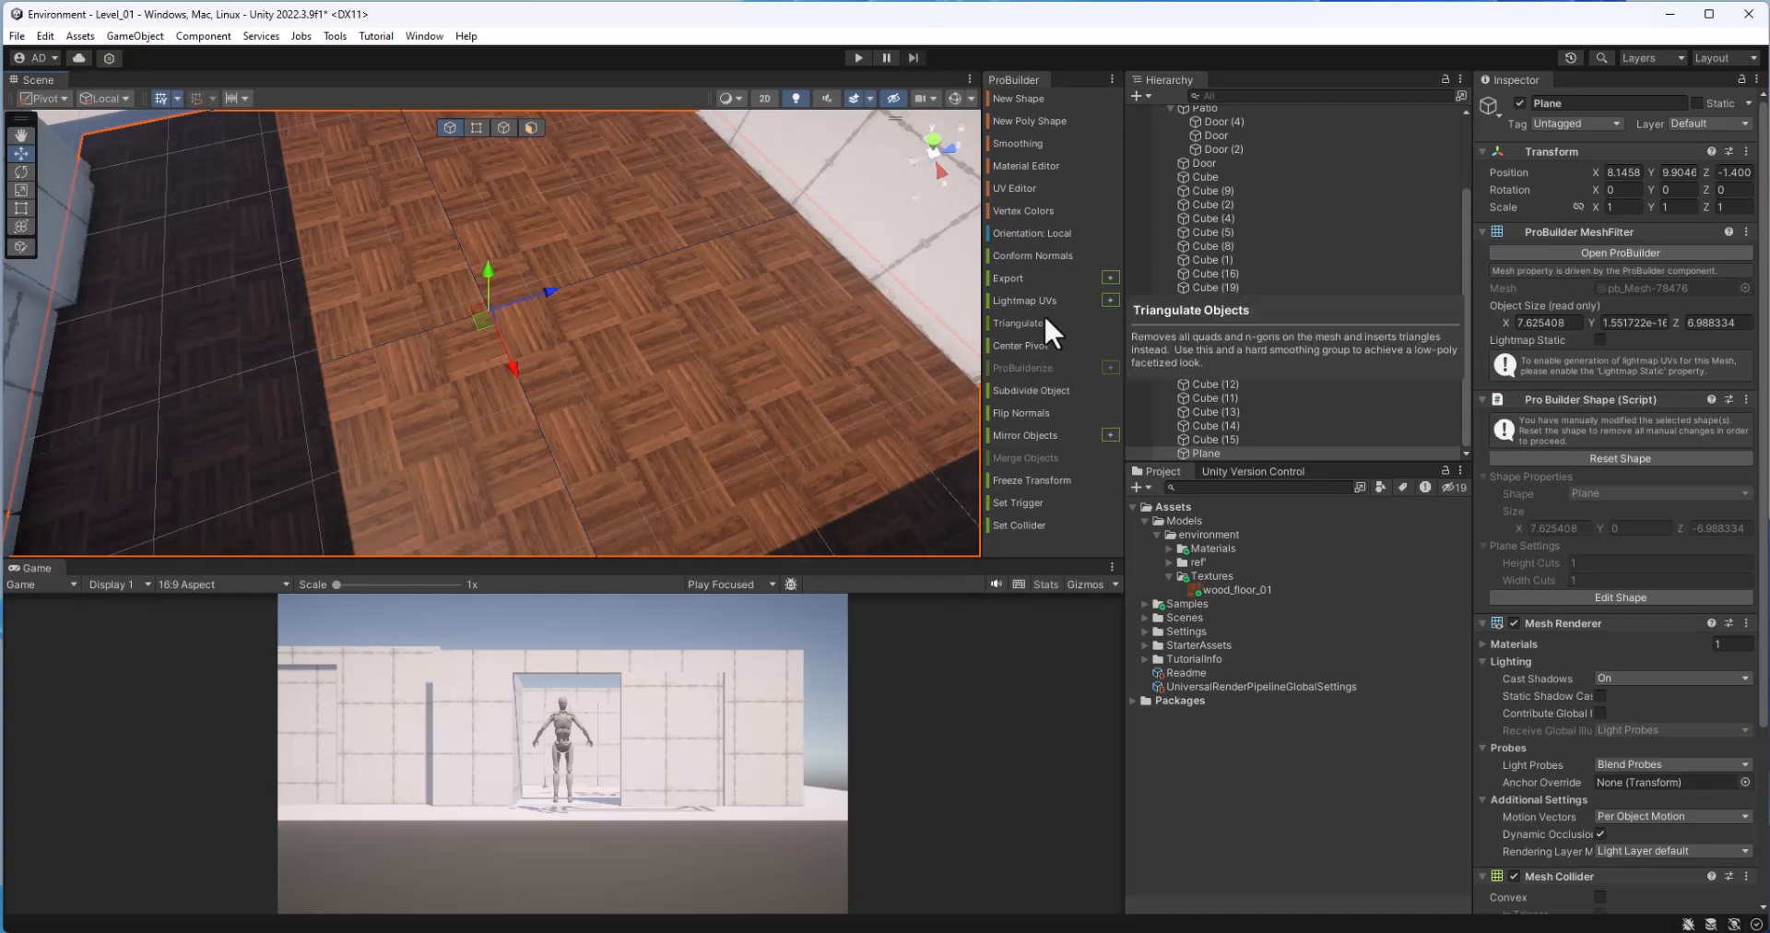
# Step: Open the UV Editor for the floor plane, move its window over the scene view and enlarge it to show the whole UV layout
pyautogui.click(1031, 188)
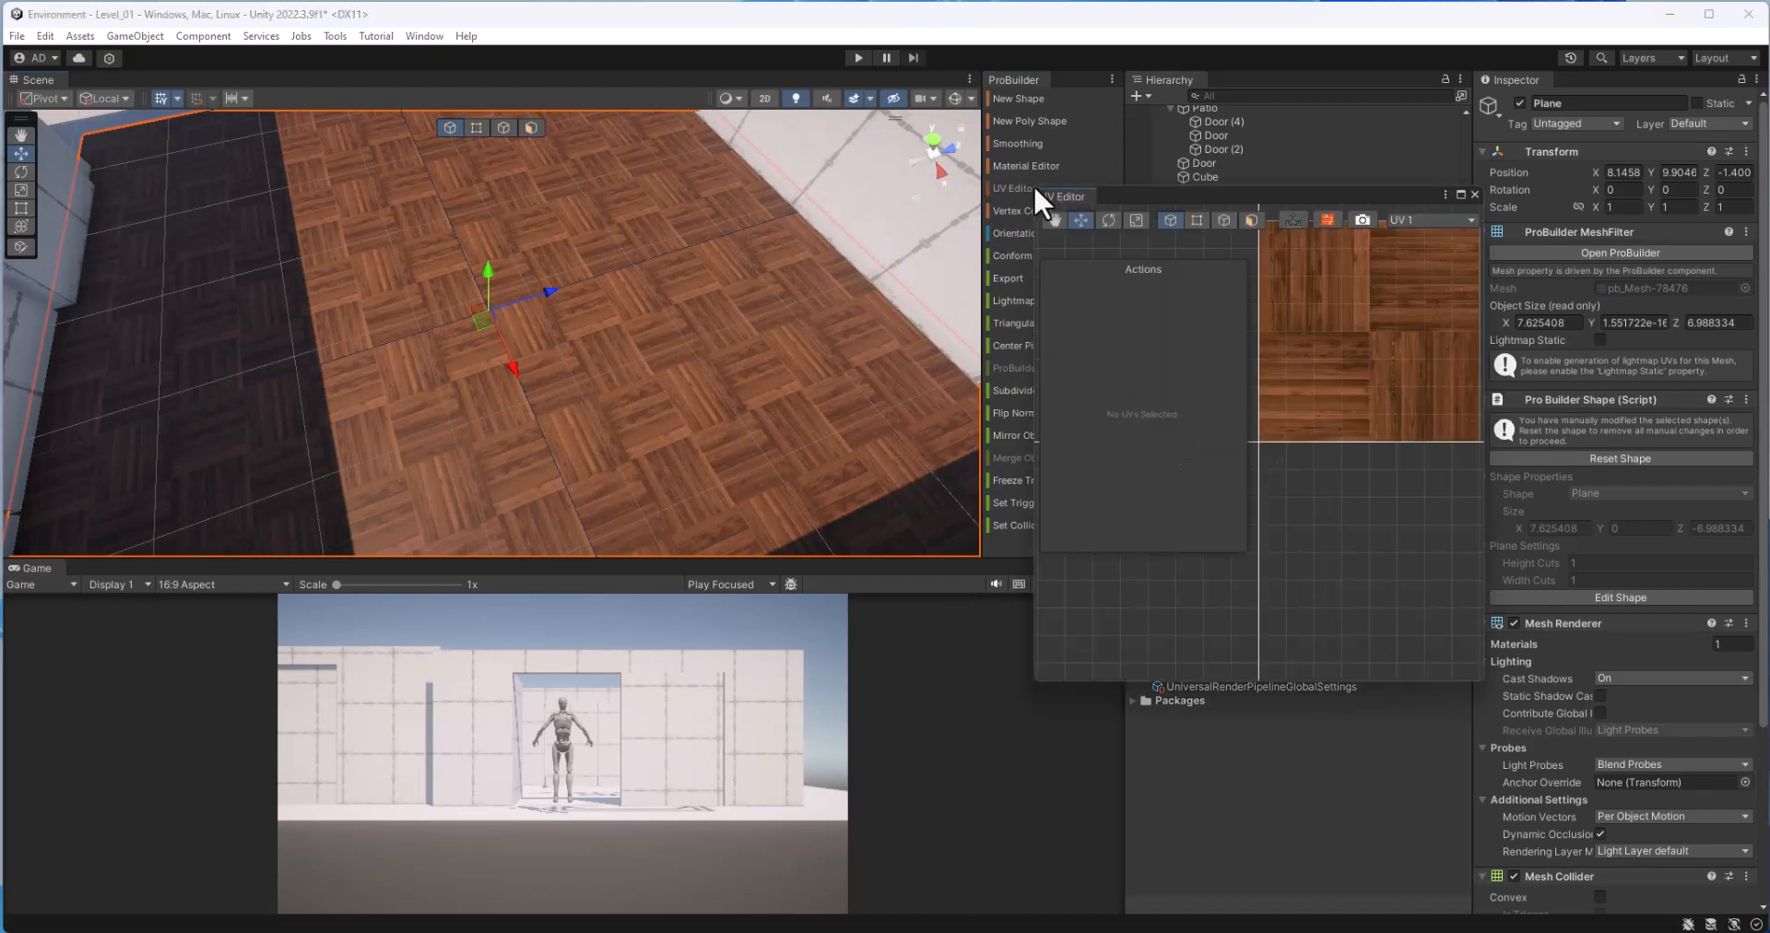
pyautogui.scroll(-3, 1276, 362)
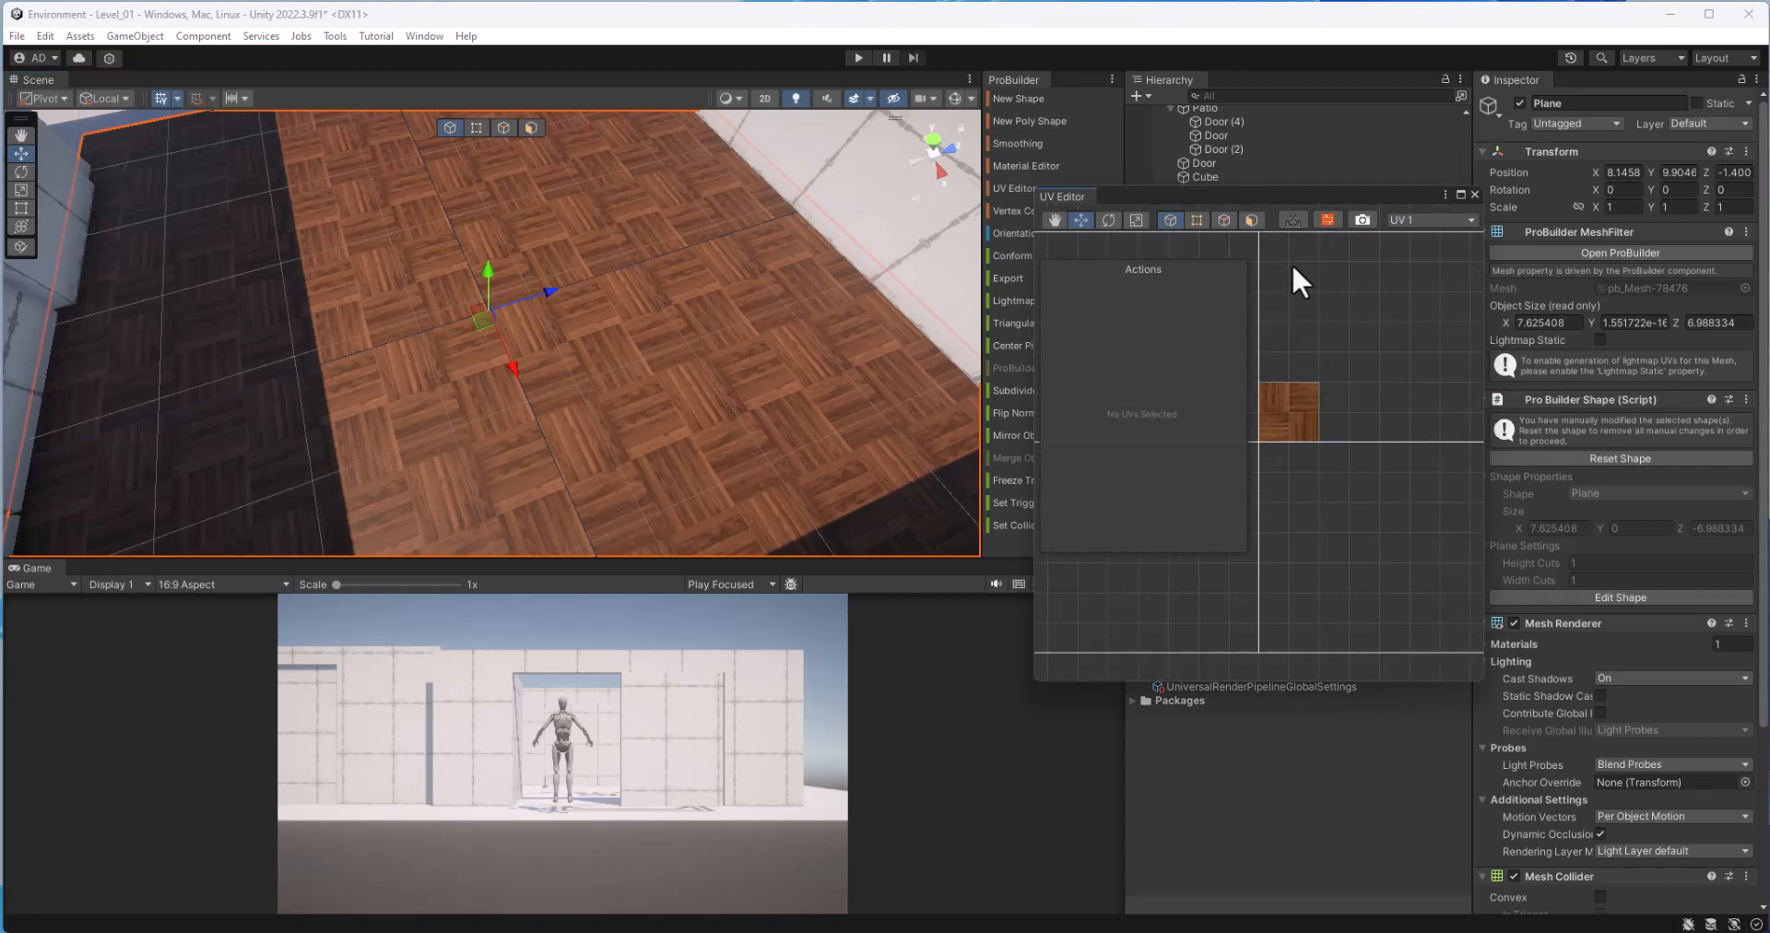
pyautogui.moveTo(1342, 195); pyautogui.dragTo(823, 98)
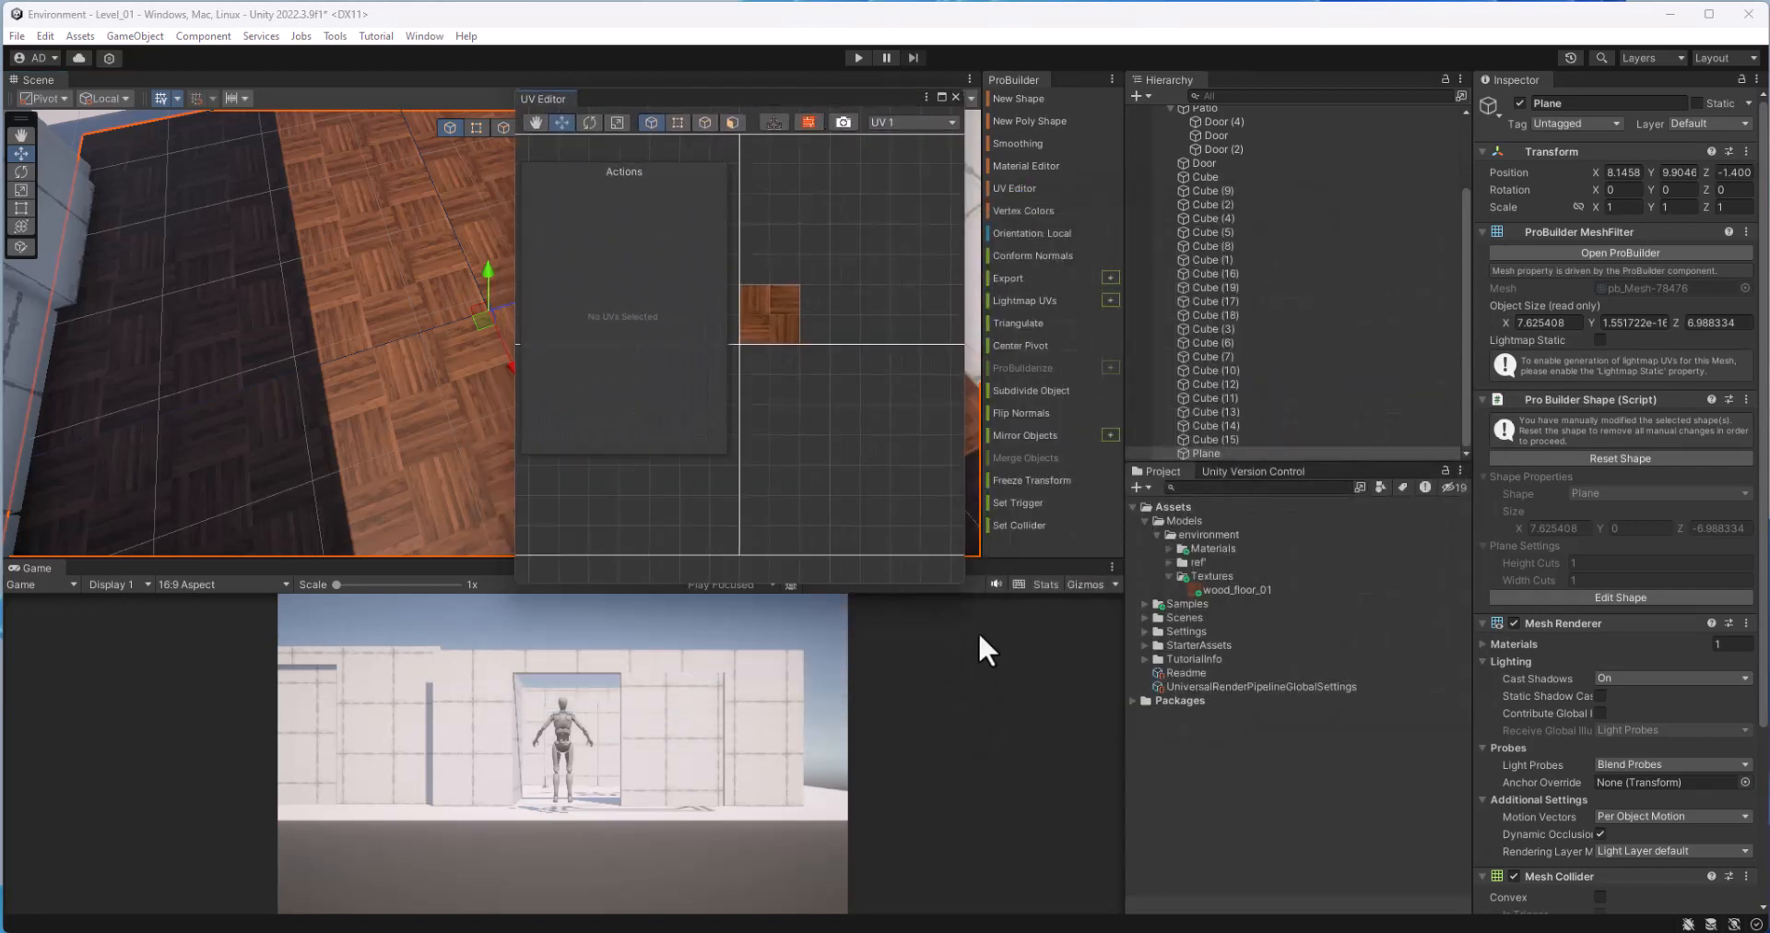
pyautogui.moveTo(962, 579); pyautogui.dragTo(1485, 837)
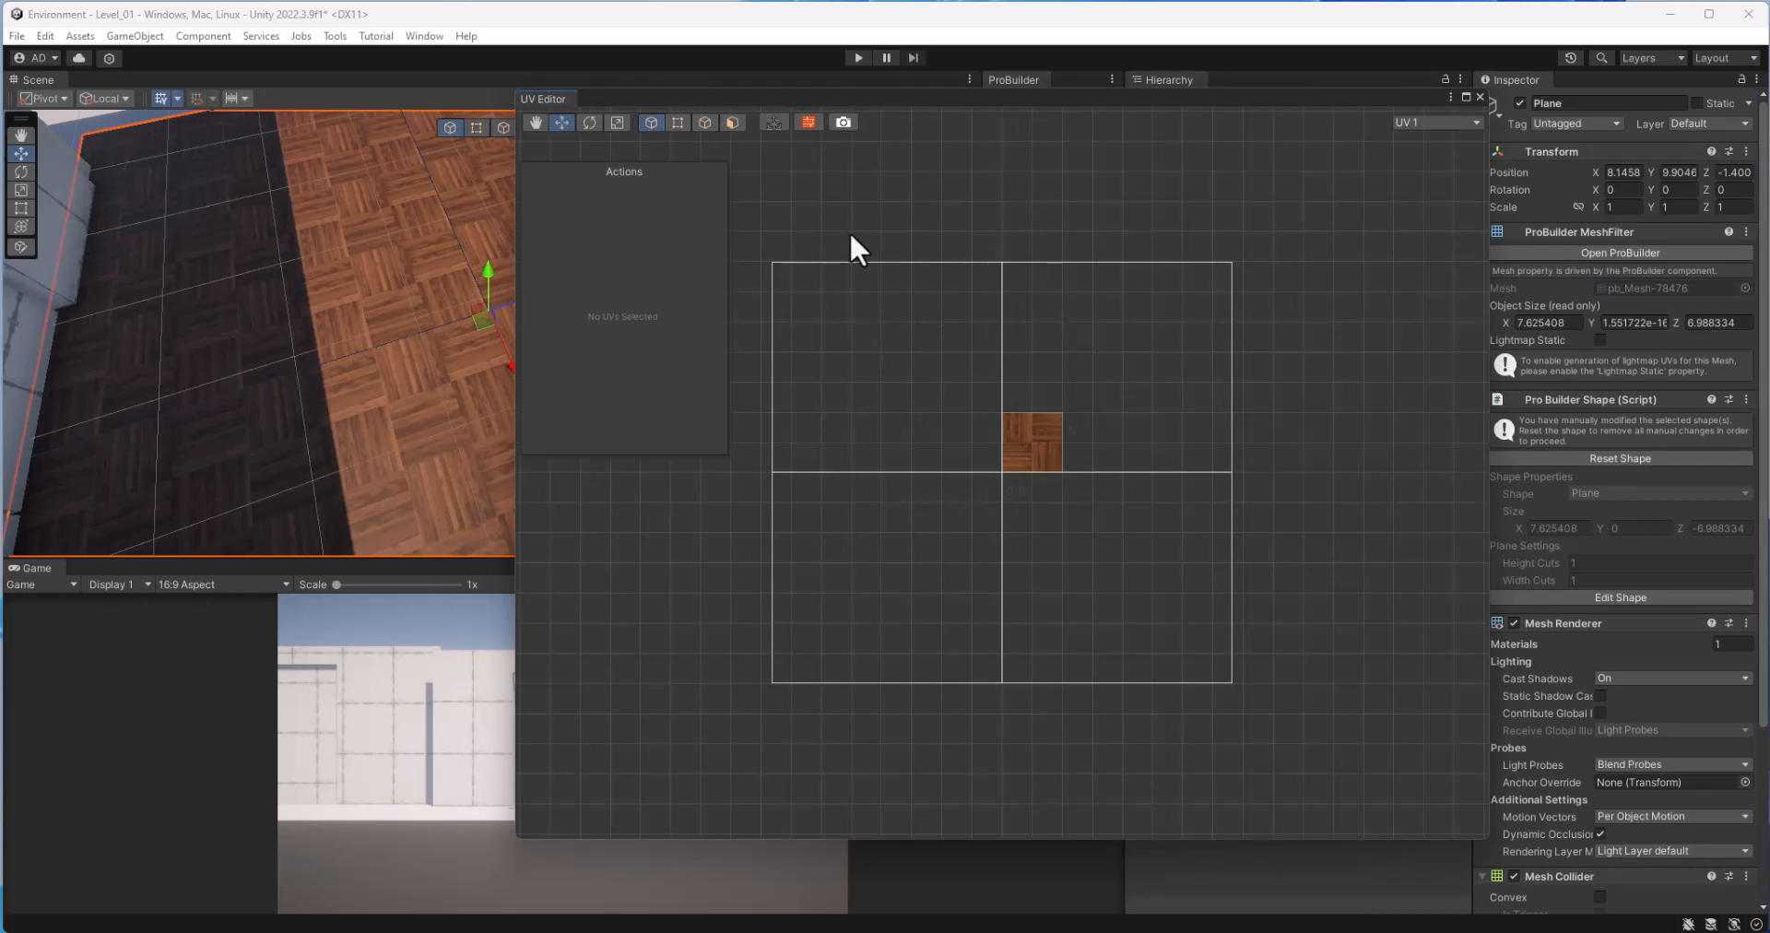
# Step: Select all UV vertices of the dining room floor plane and try scaling them uniformly in the UV Editor
pyautogui.click(677, 122)
pyautogui.moveTo(782, 221); pyautogui.dragTo(1309, 774)
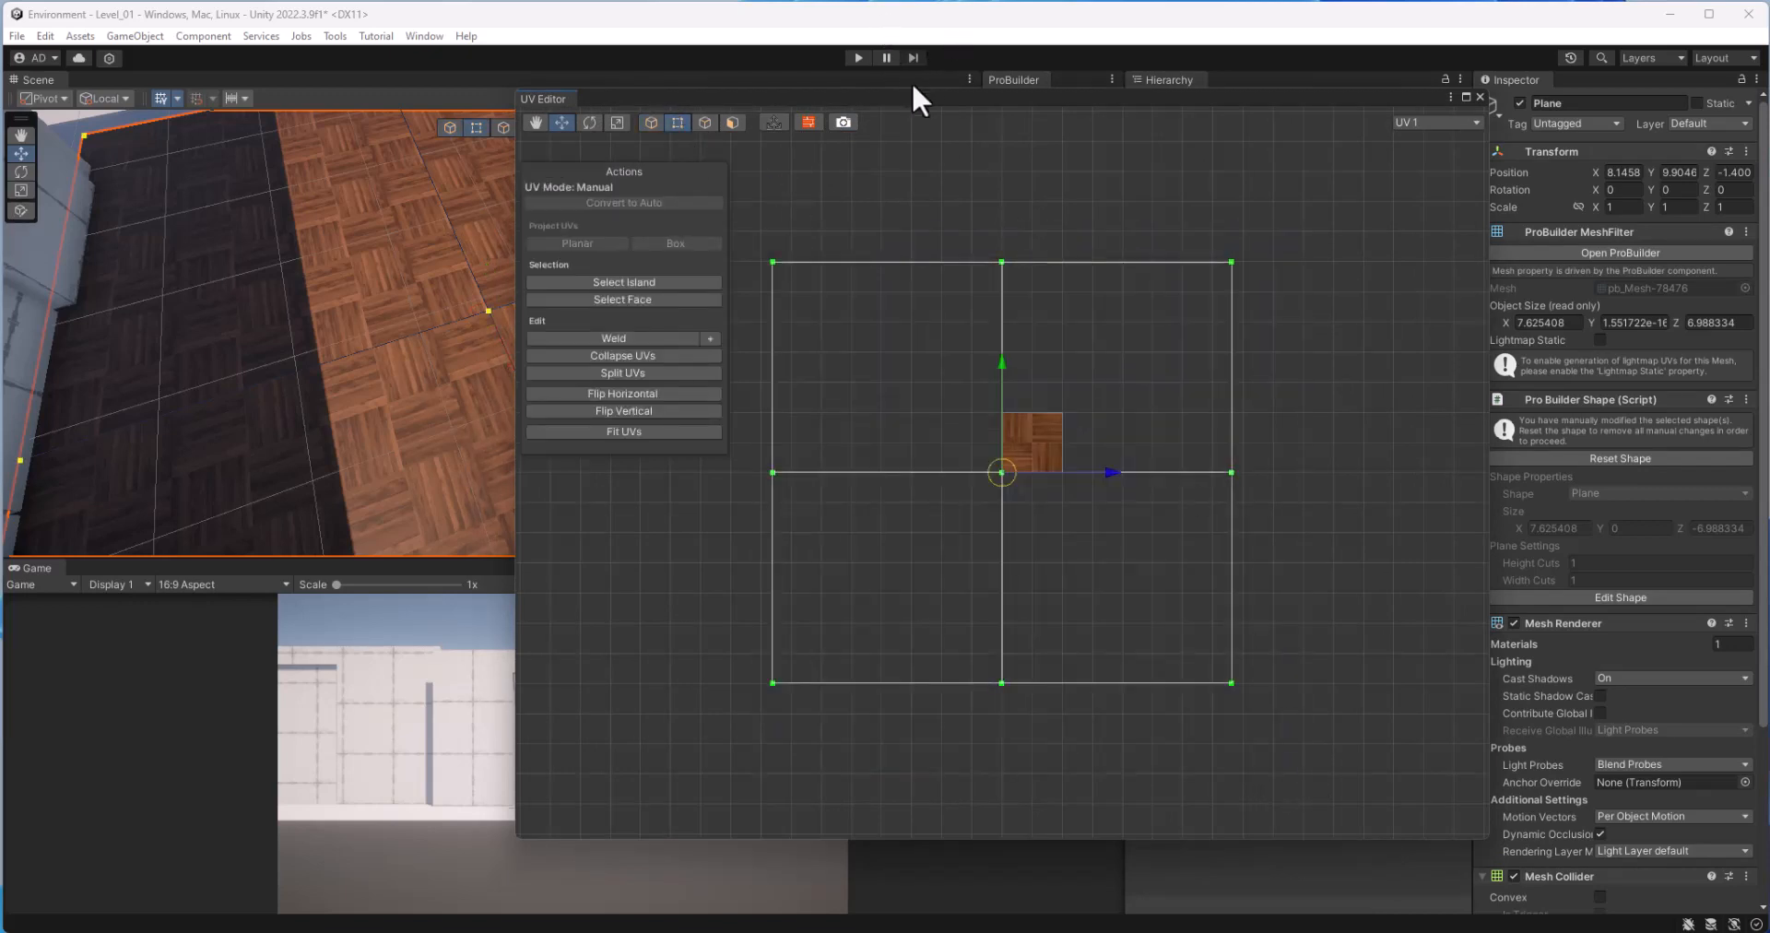
pyautogui.moveTo(948, 103); pyautogui.dragTo(1081, 102)
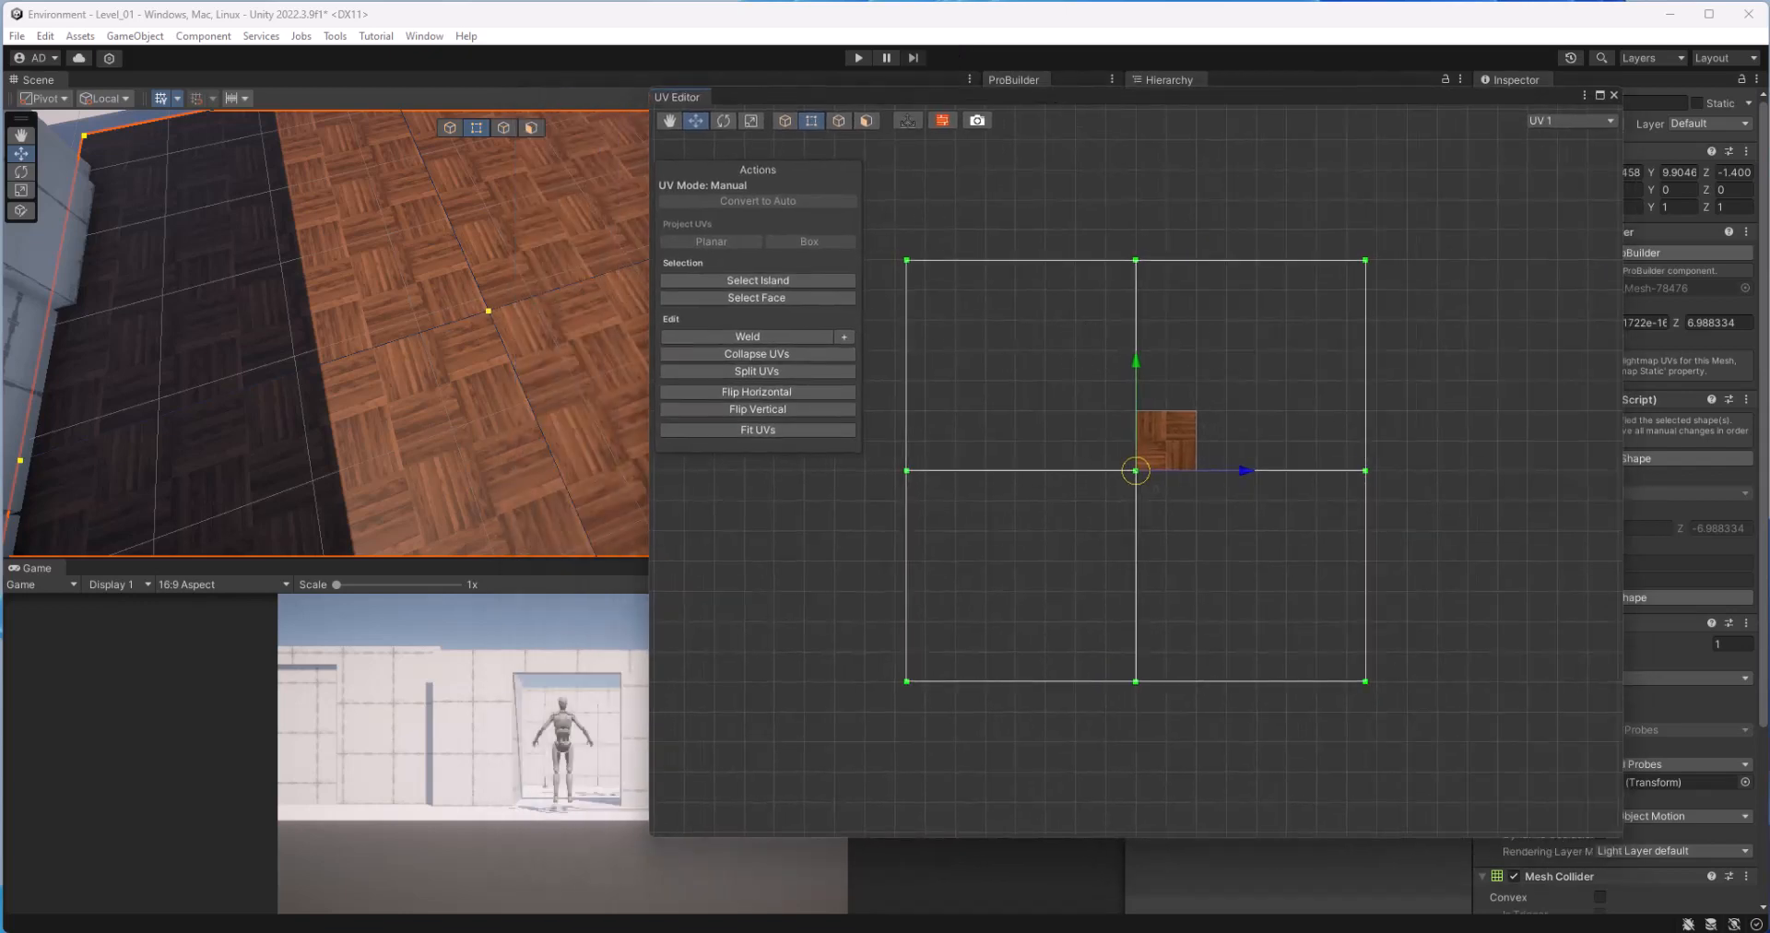
pyautogui.scroll(-7, 461, 378)
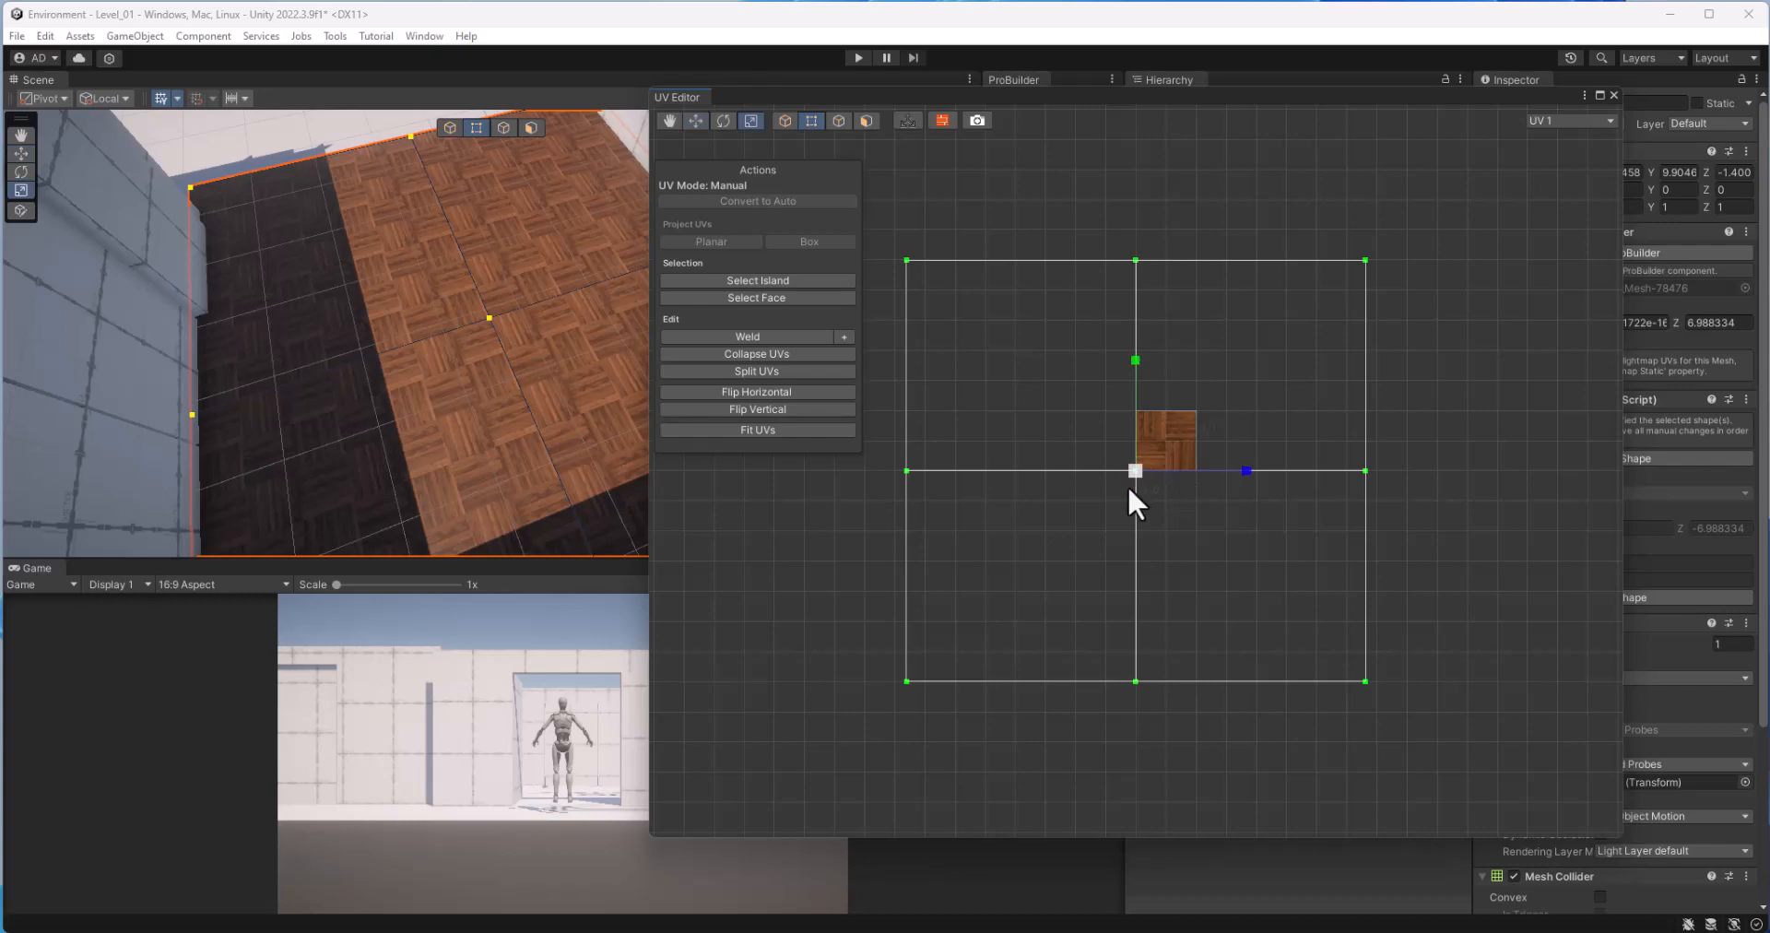
pyautogui.moveTo(1137, 472); pyautogui.dragTo(1187, 500)
# Step: Select the player character's mesh outside the patio, return to object selection mode and close the UV Editor
pyautogui.scroll(-10, 354, 318)
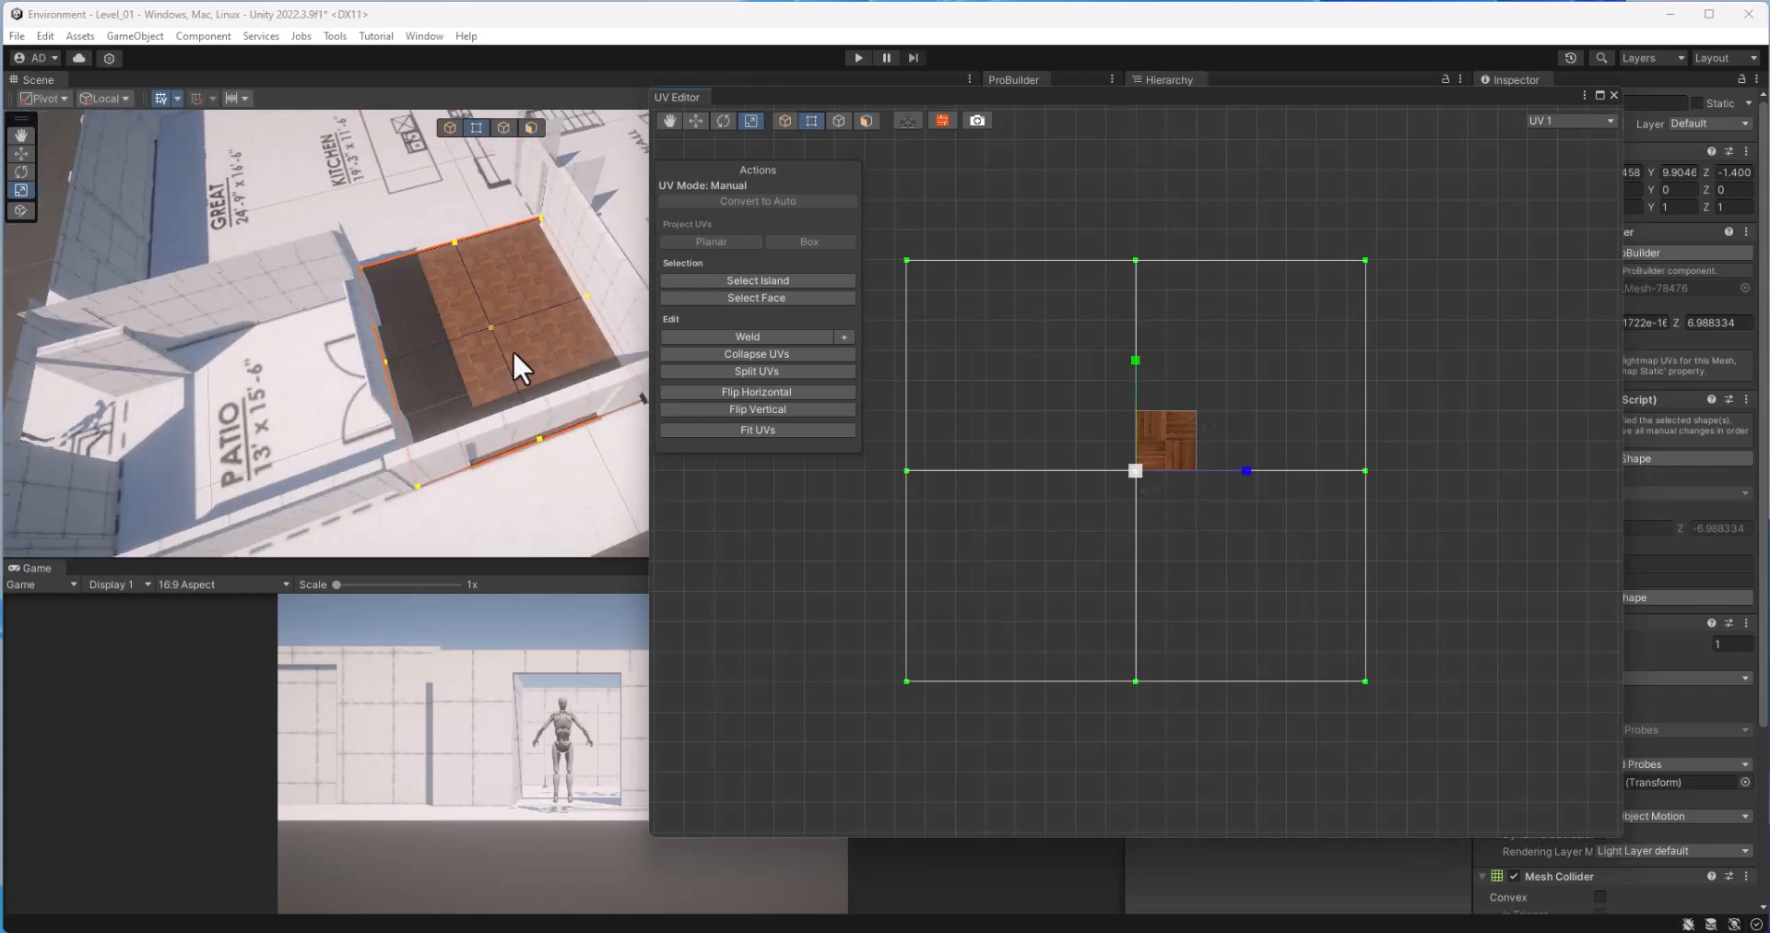
pyautogui.scroll(-3, 322, 396)
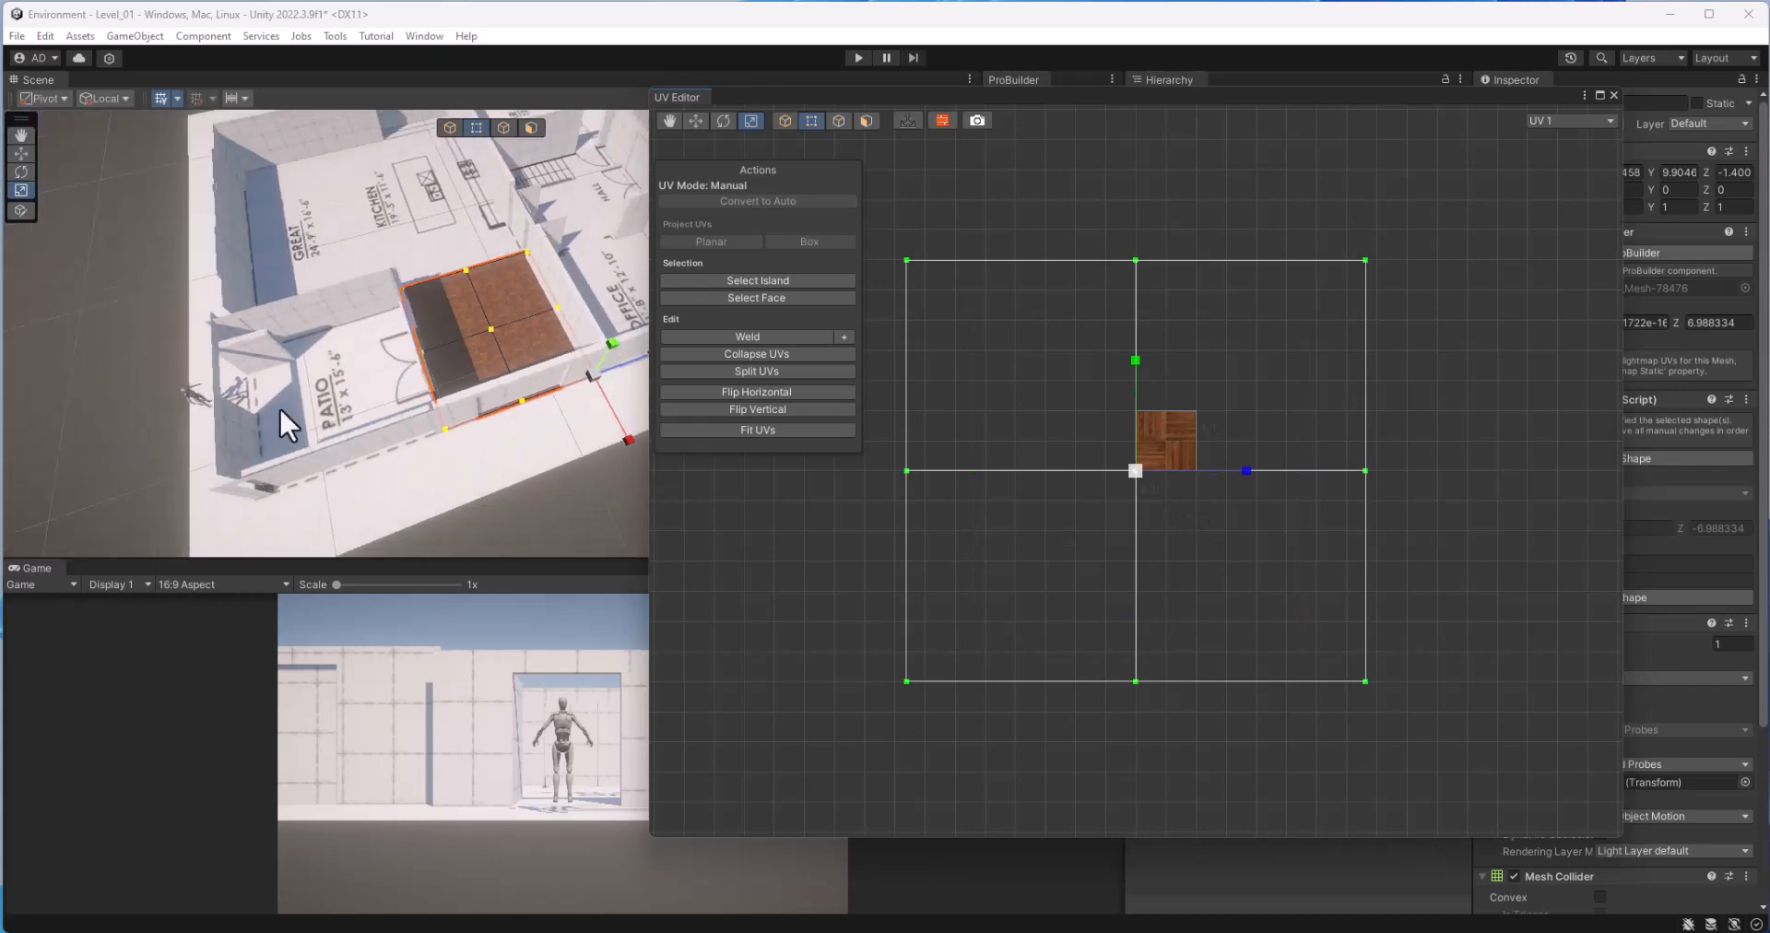
pyautogui.click(196, 398)
pyautogui.press('w')
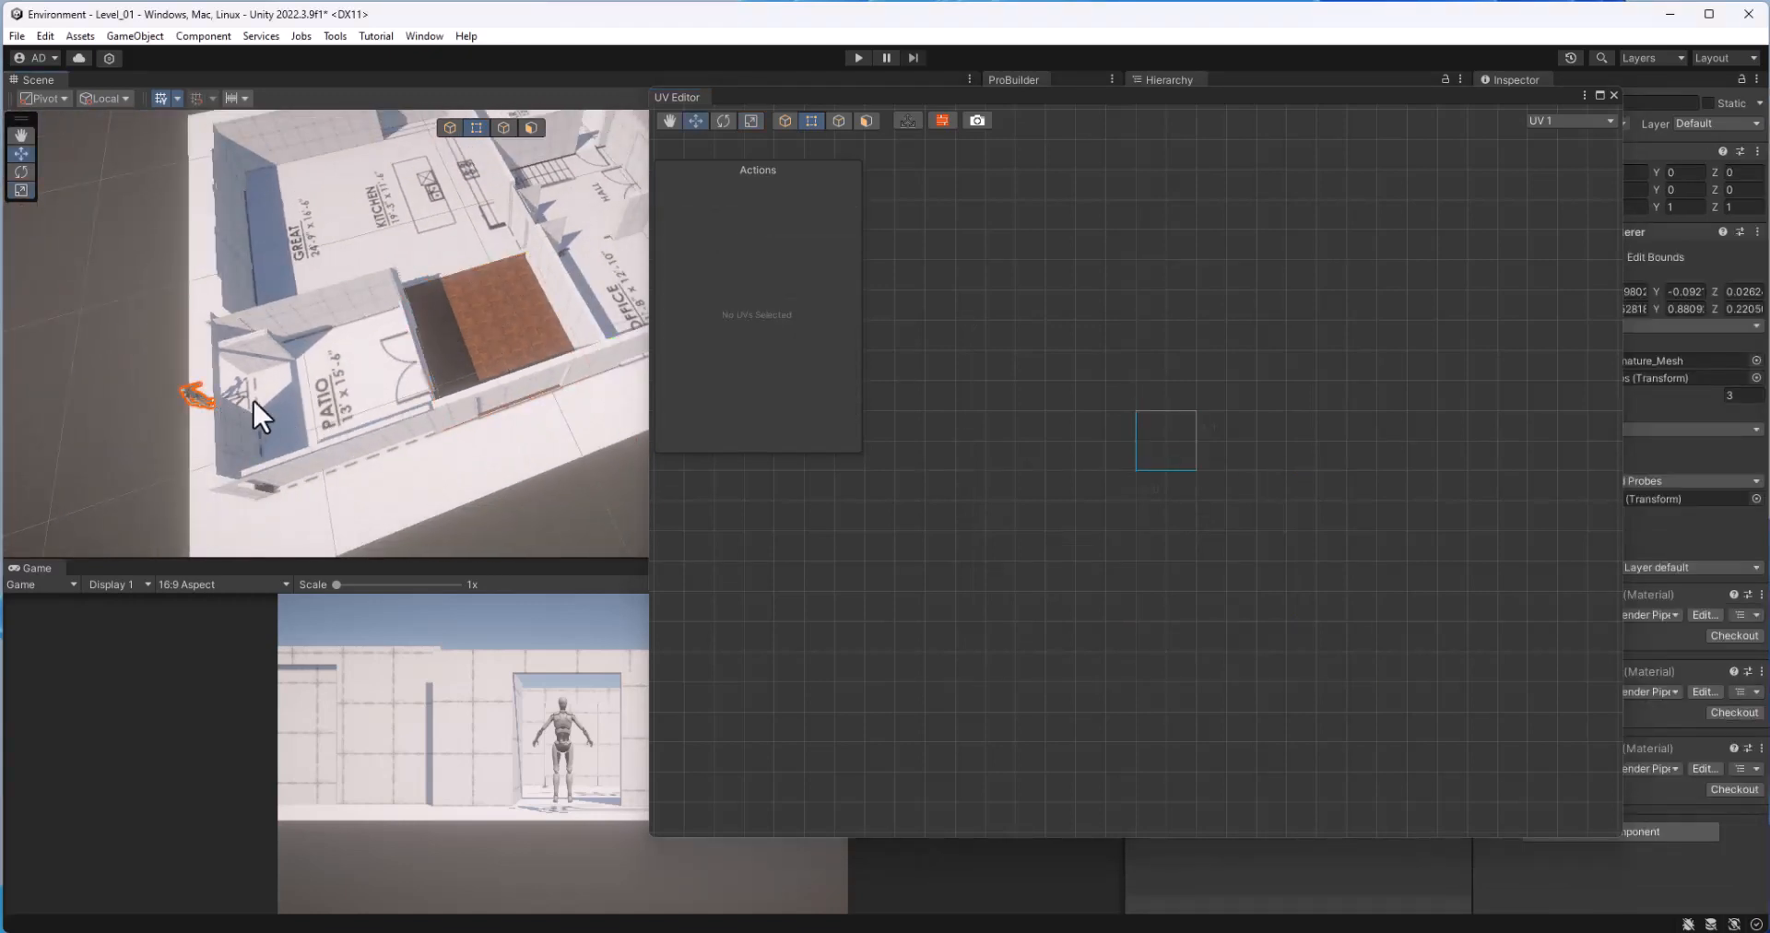
pyautogui.click(448, 132)
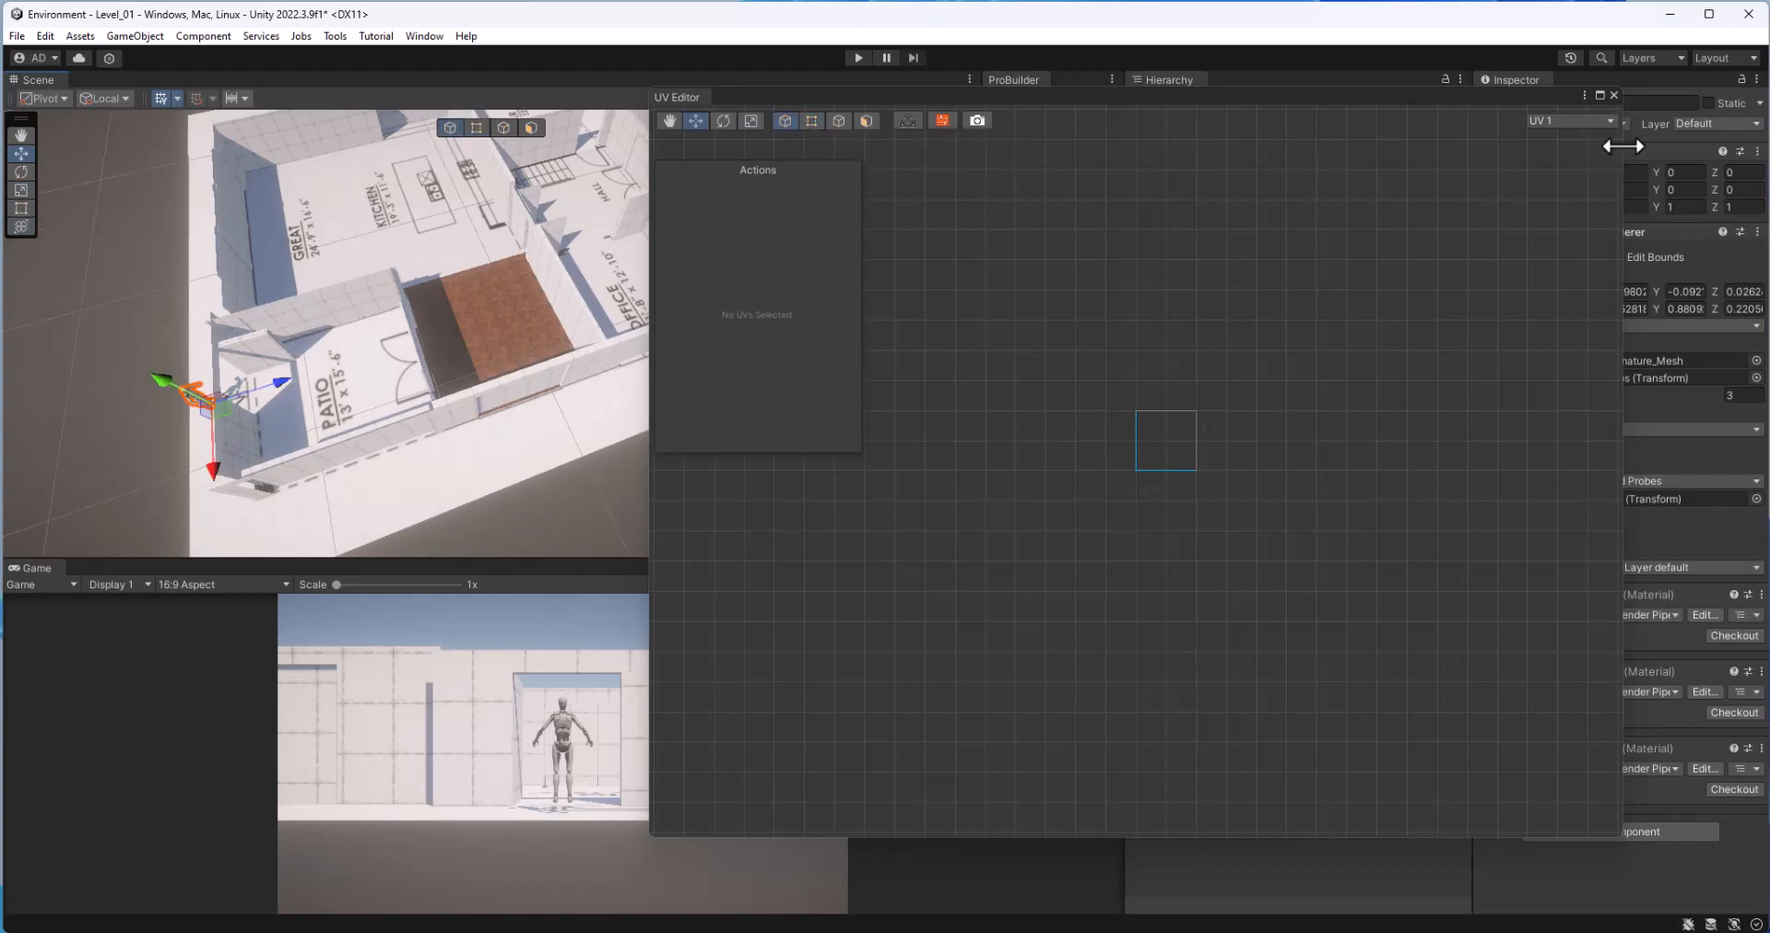
pyautogui.click(1612, 95)
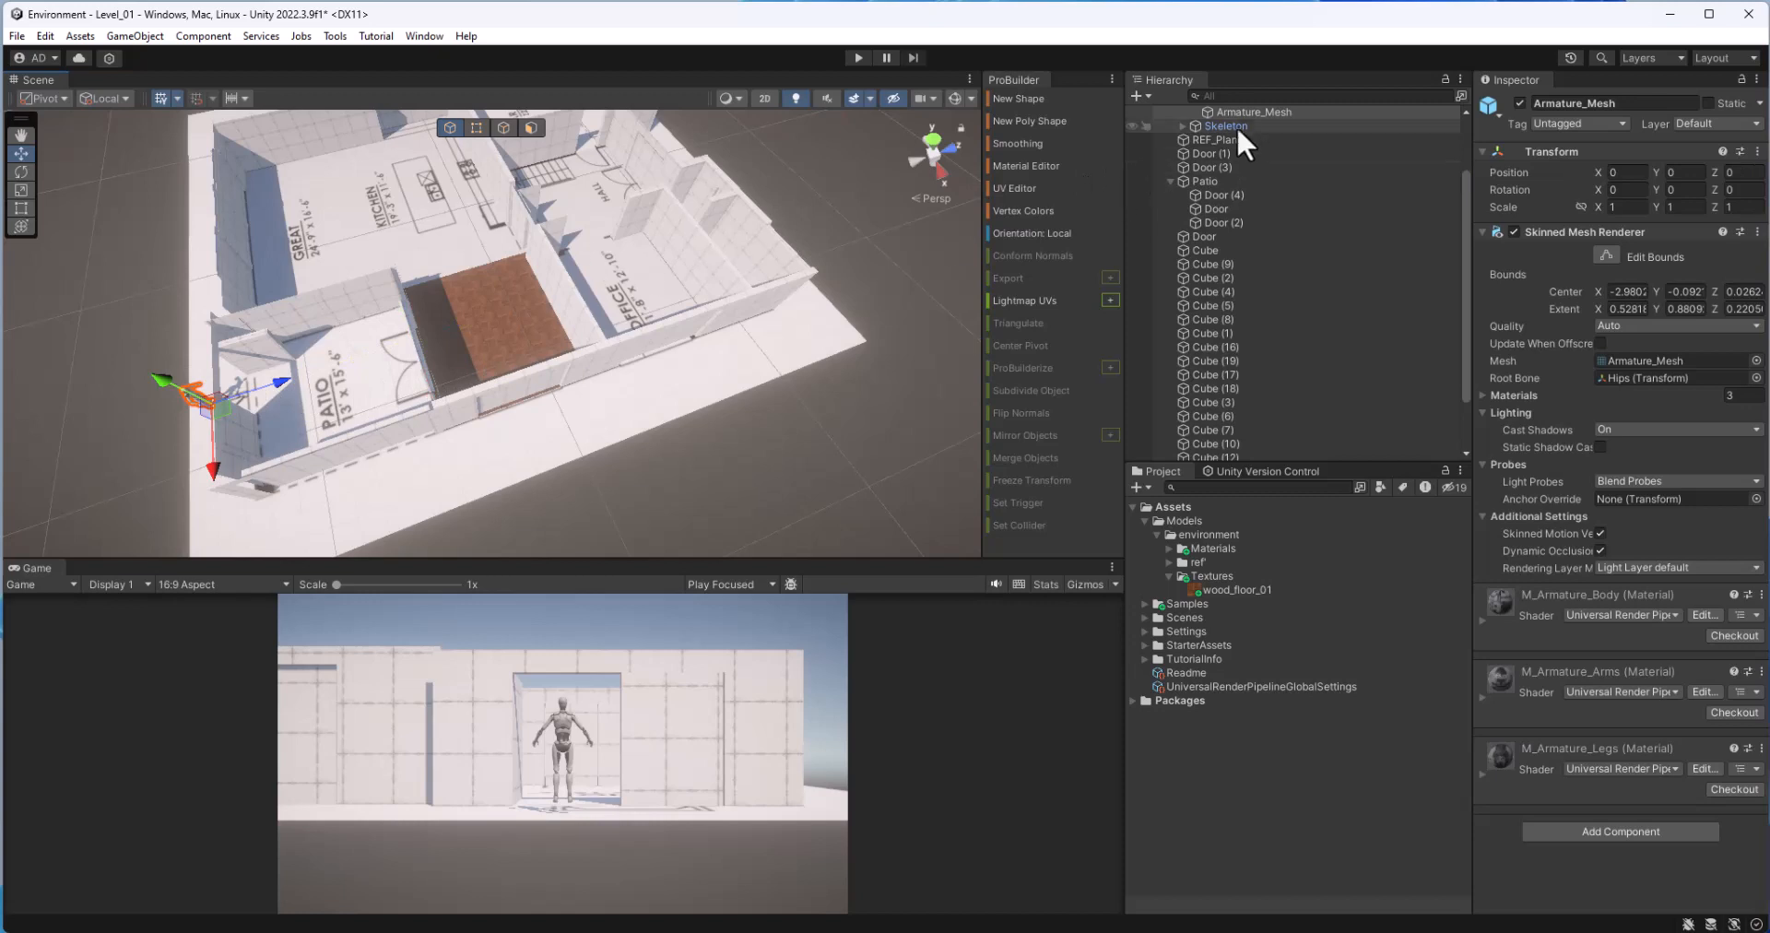
# Step: Select the PlayerArmature root, collapse its children and move it along Z to about -4.25, beside the dining room floor
pyautogui.scroll(3, 1236, 126)
pyautogui.click(1233, 153)
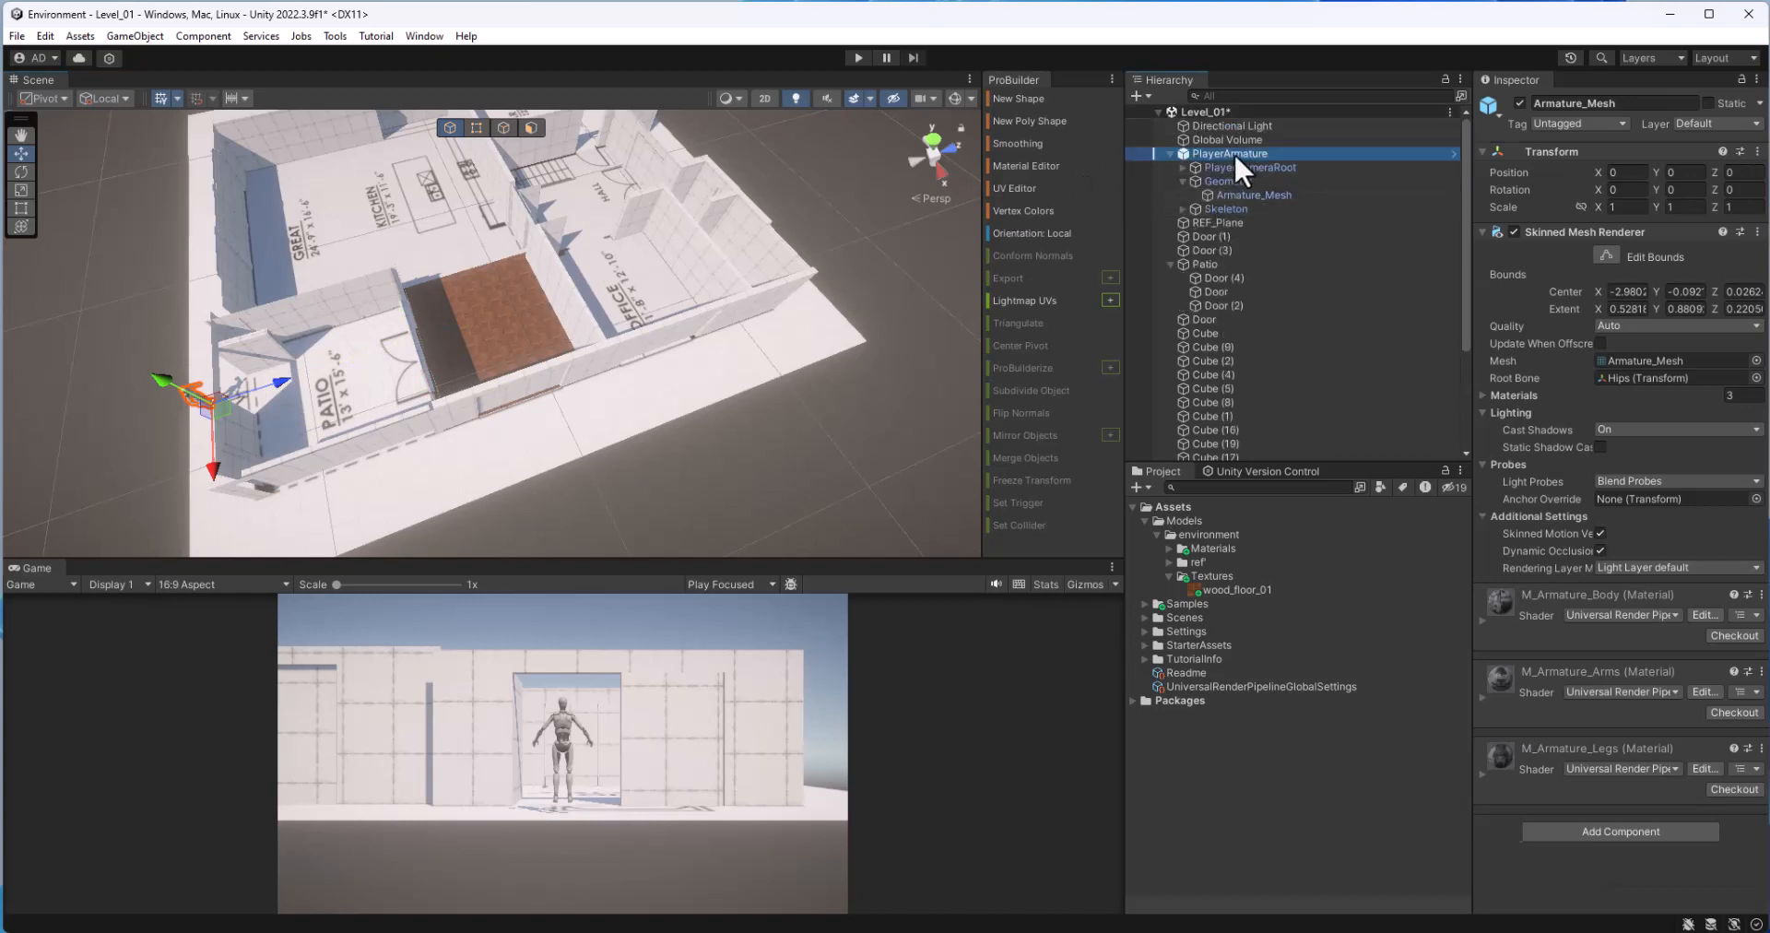
pyautogui.click(1169, 153)
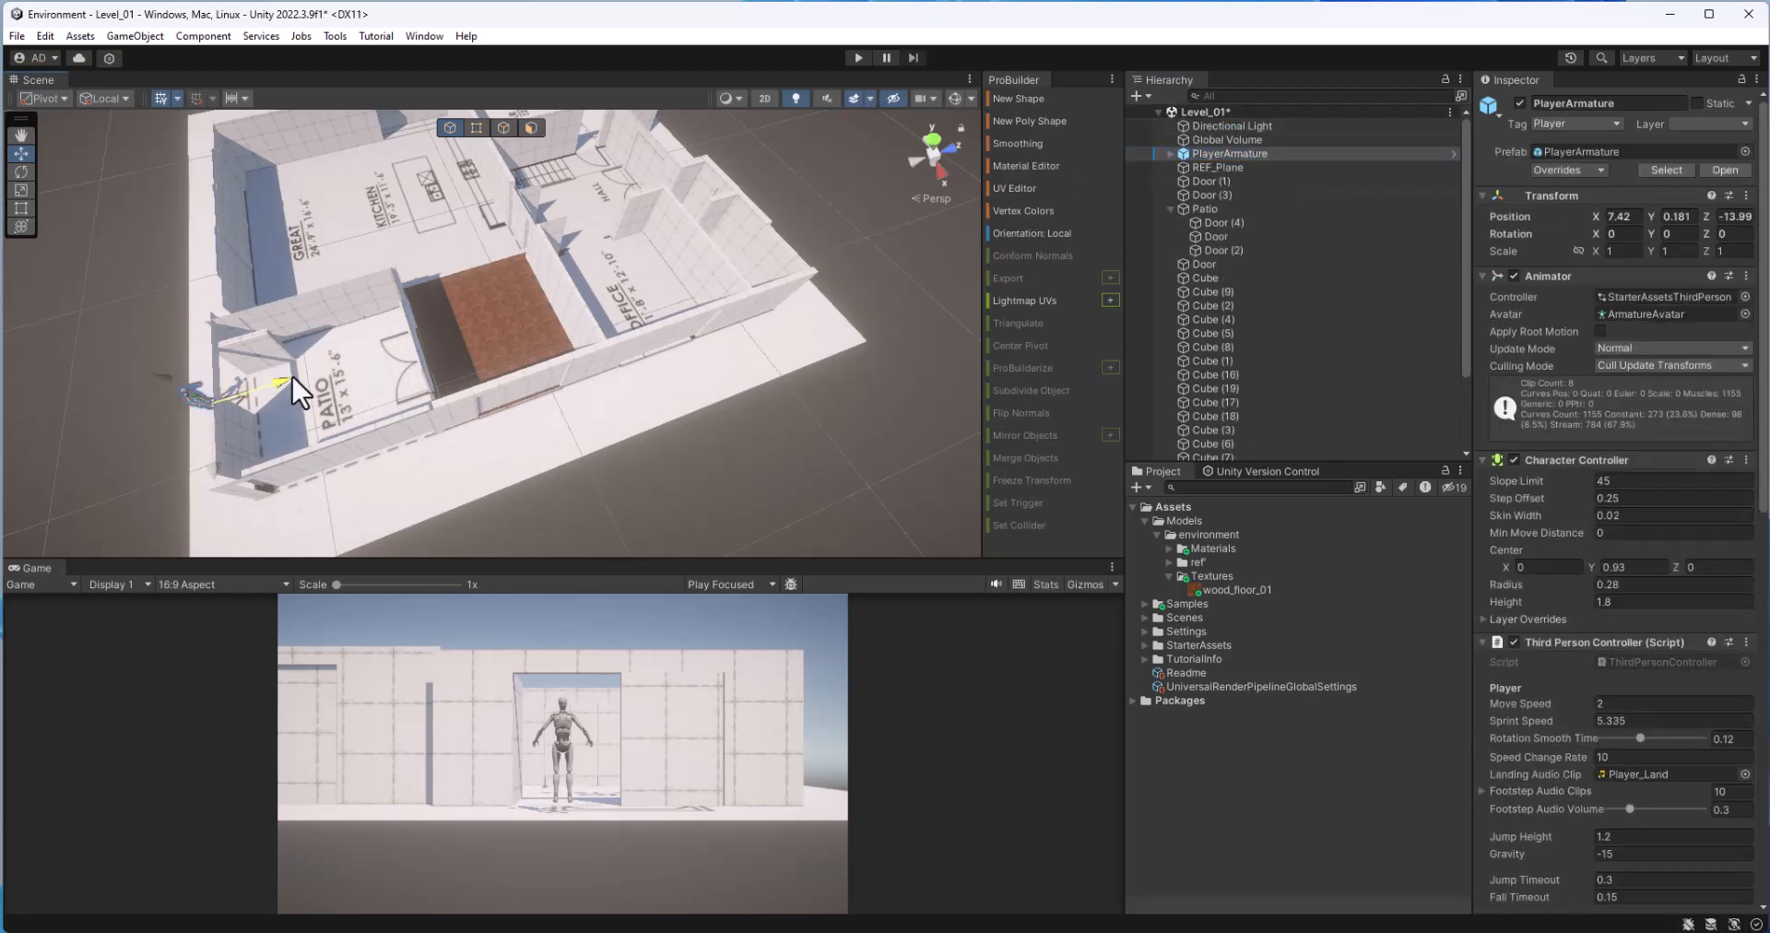
pyautogui.moveTo(292, 378); pyautogui.dragTo(530, 442)
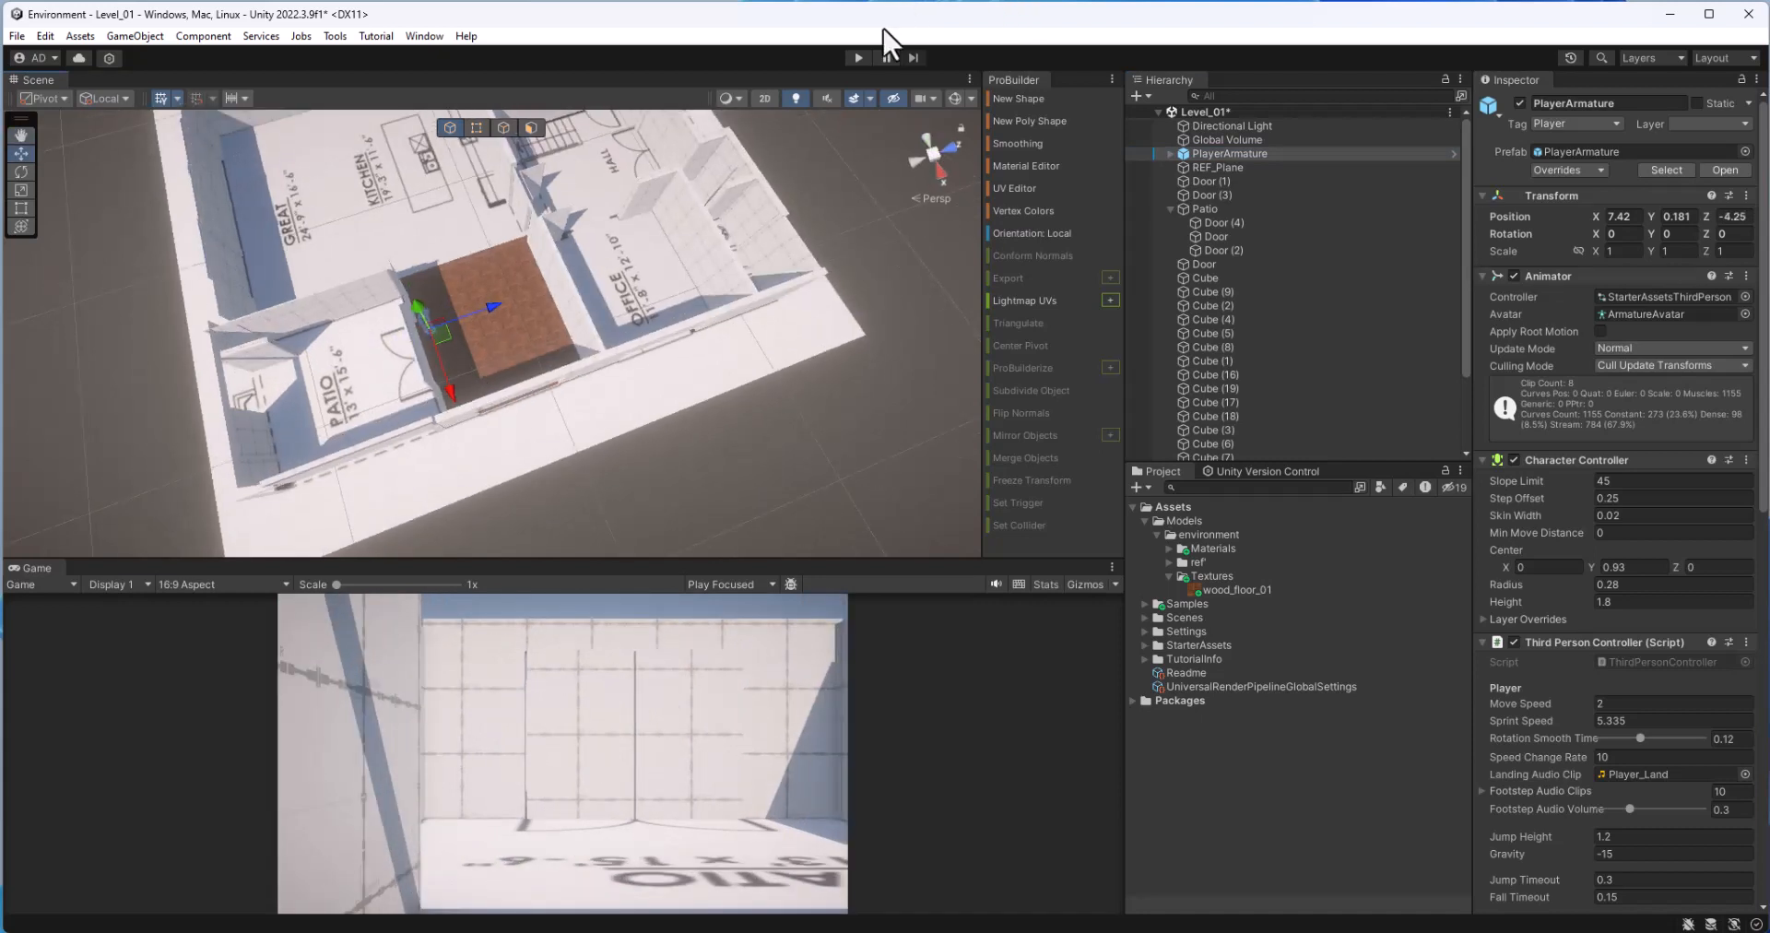
# Step: Run the level in Play mode, walk the character onto the dining room floor and stop the run
pyautogui.click(859, 58)
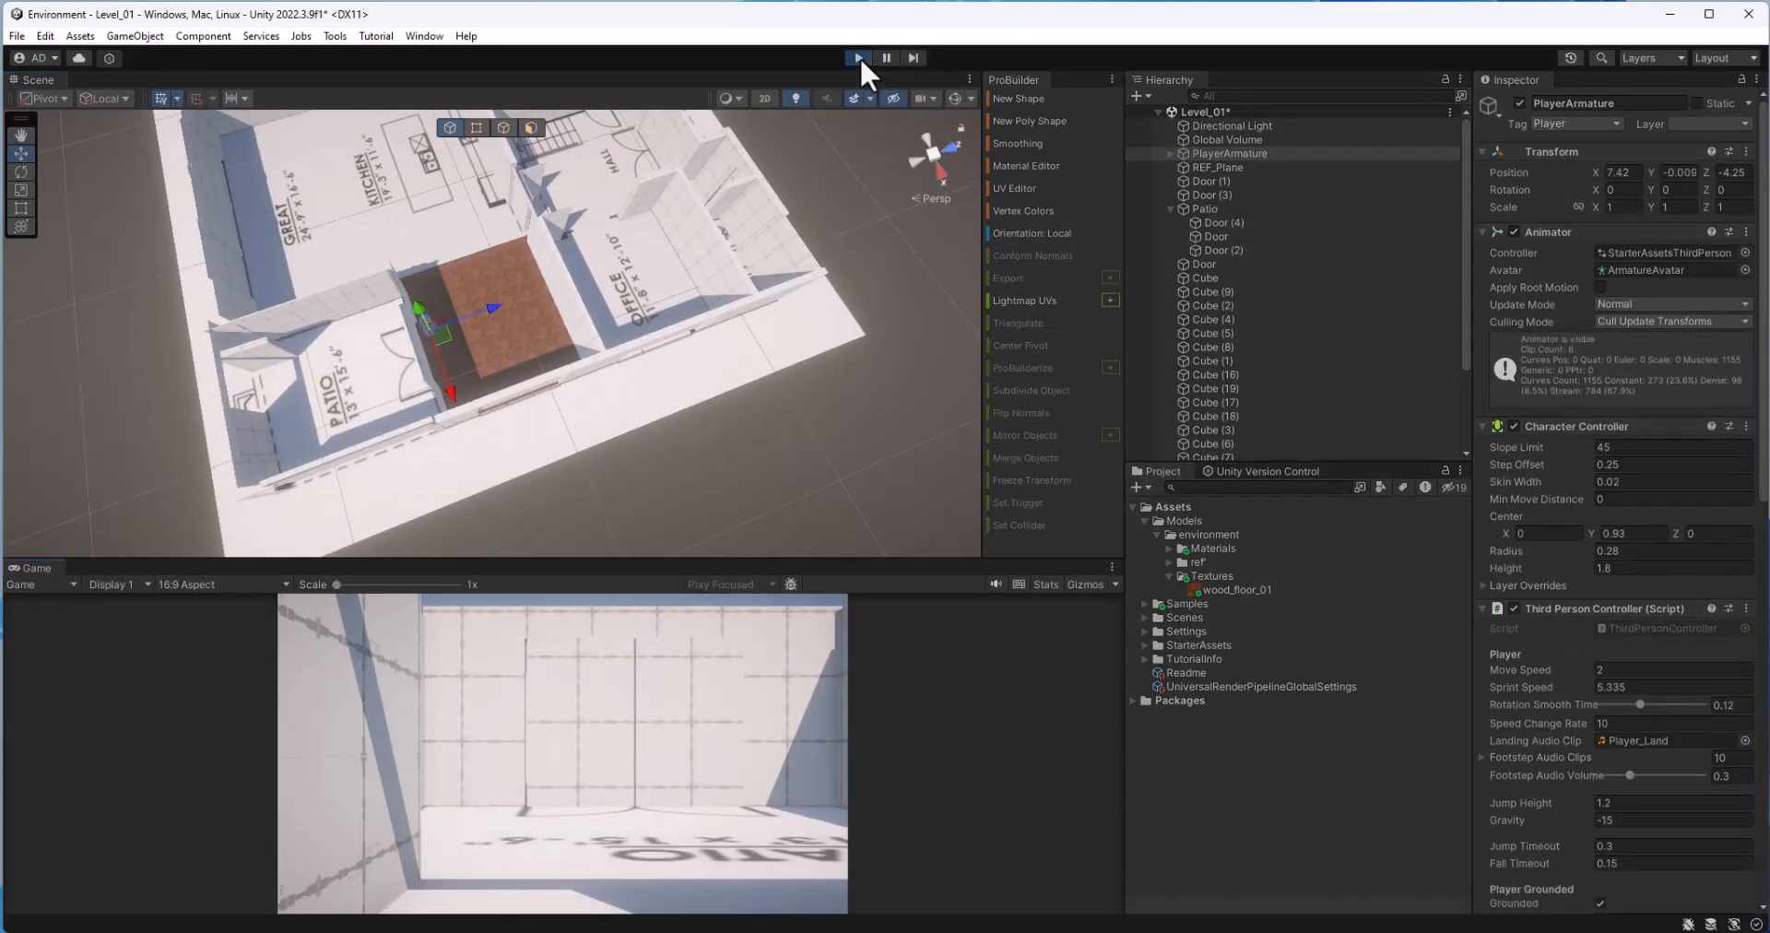
pyautogui.press('w')
pyautogui.press('d')
pyautogui.press('a')
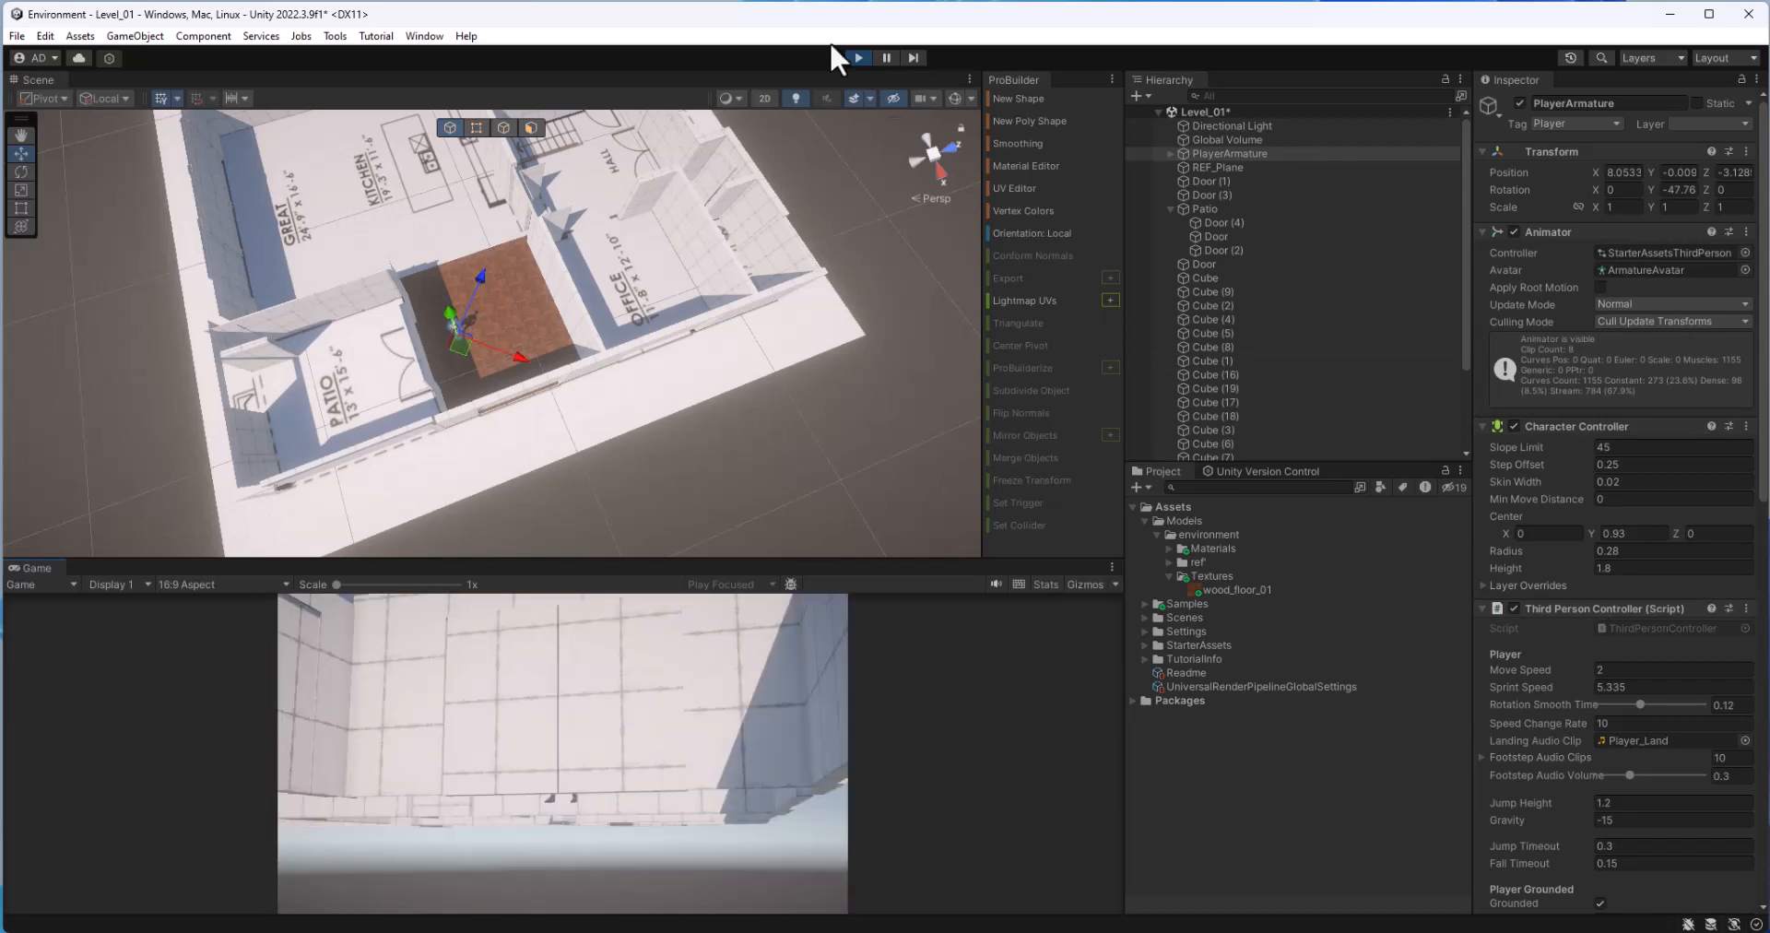
pyautogui.click(858, 58)
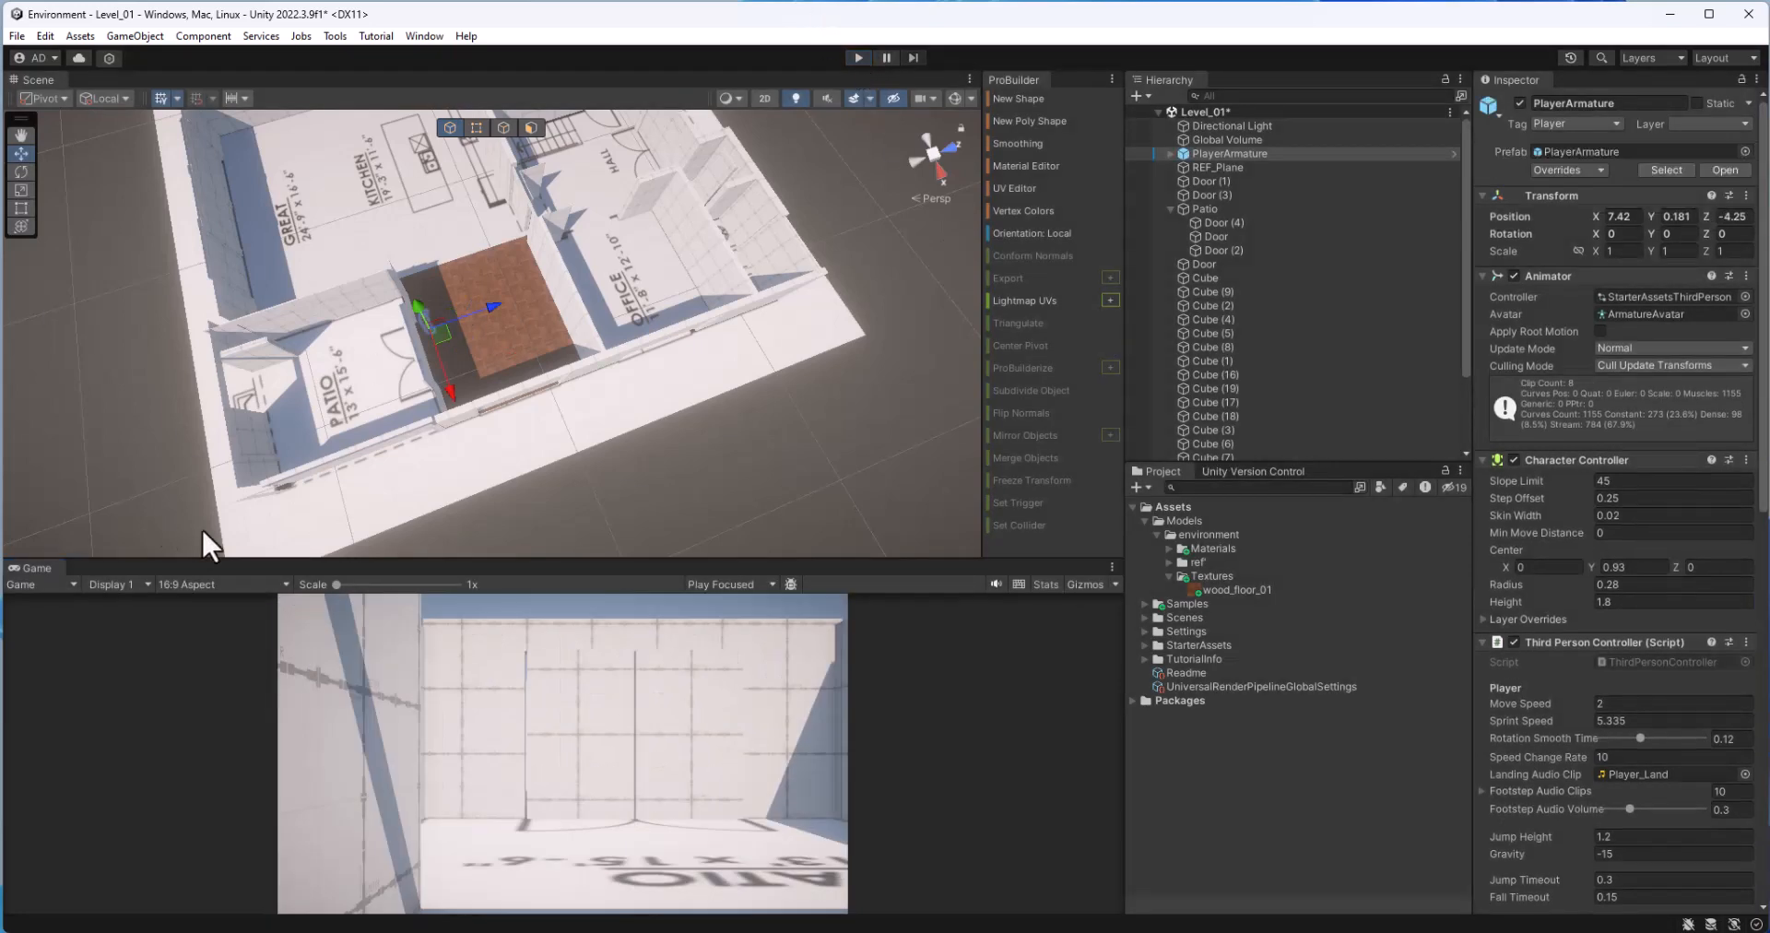
# Step: Move the PlayerArmature along Z to about -2.5 and enlarge the Game view
pyautogui.moveTo(498, 305); pyautogui.dragTo(535, 309)
pyautogui.keyDown('alt'); pyautogui.moveTo(498, 383); pyautogui.dragTo(643, 312); pyautogui.keyUp('alt')
pyautogui.moveTo(637, 553); pyautogui.dragTo(726, 237)
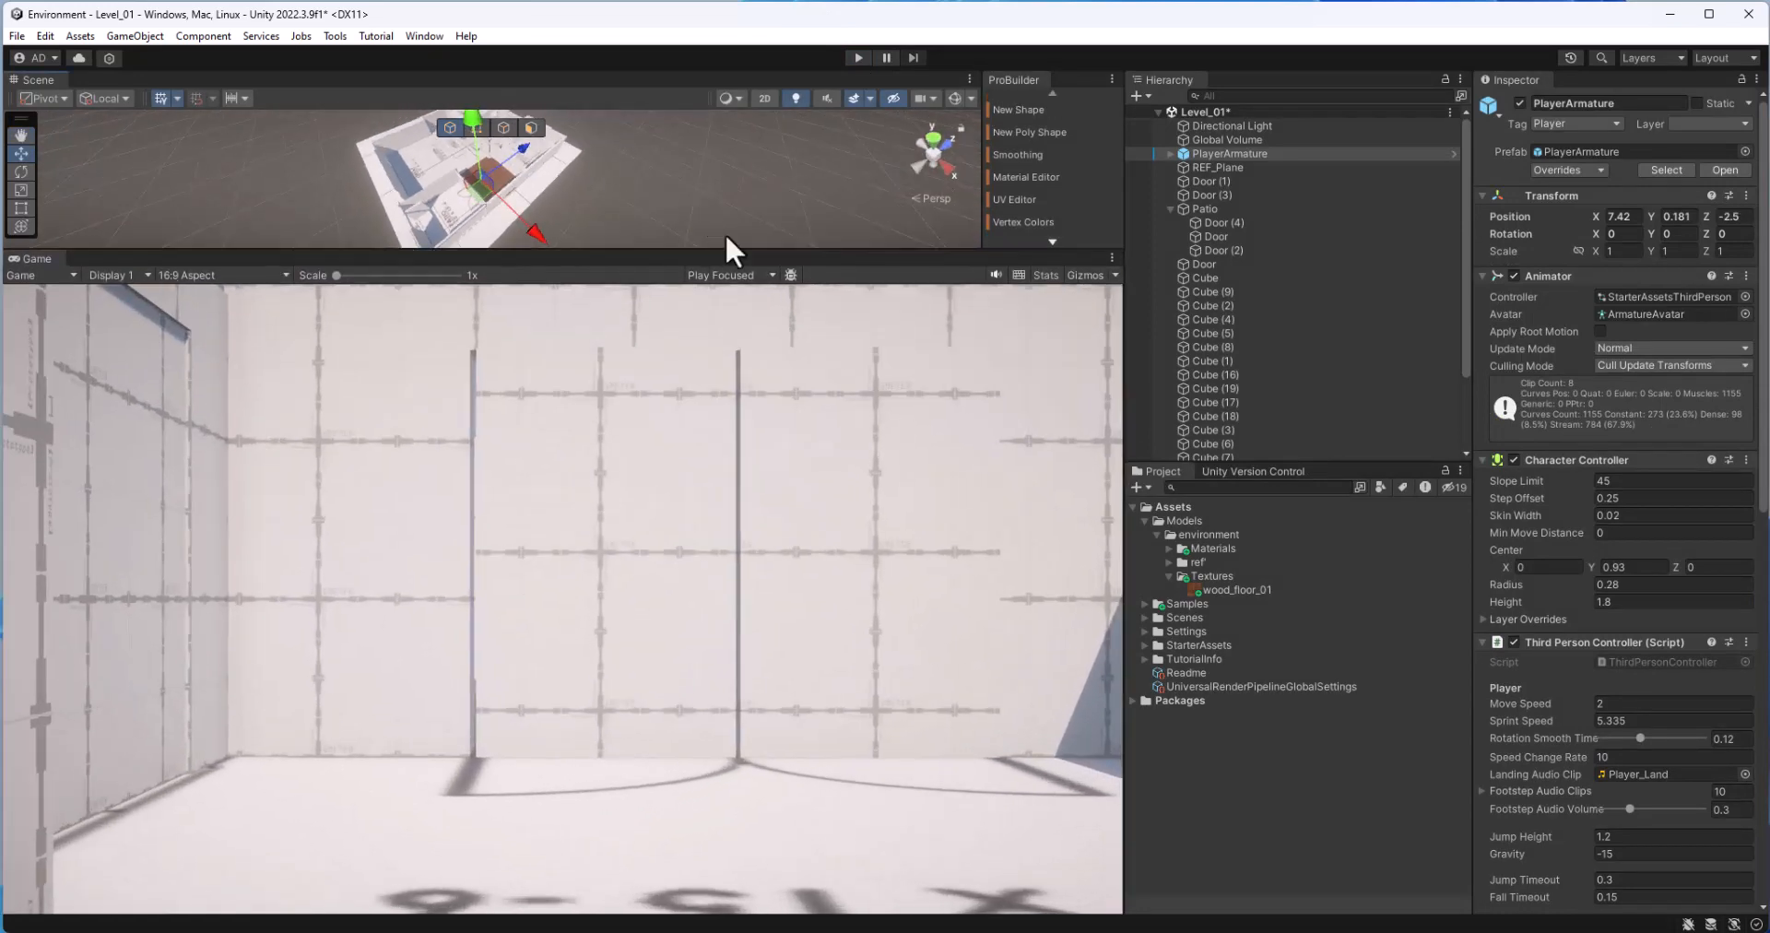
# Step: Undo the player character moves and give the Scene view more height over the Game view
pyautogui.hotkey('ctrl', 'z')
pyautogui.hotkey('ctrl', 'z')
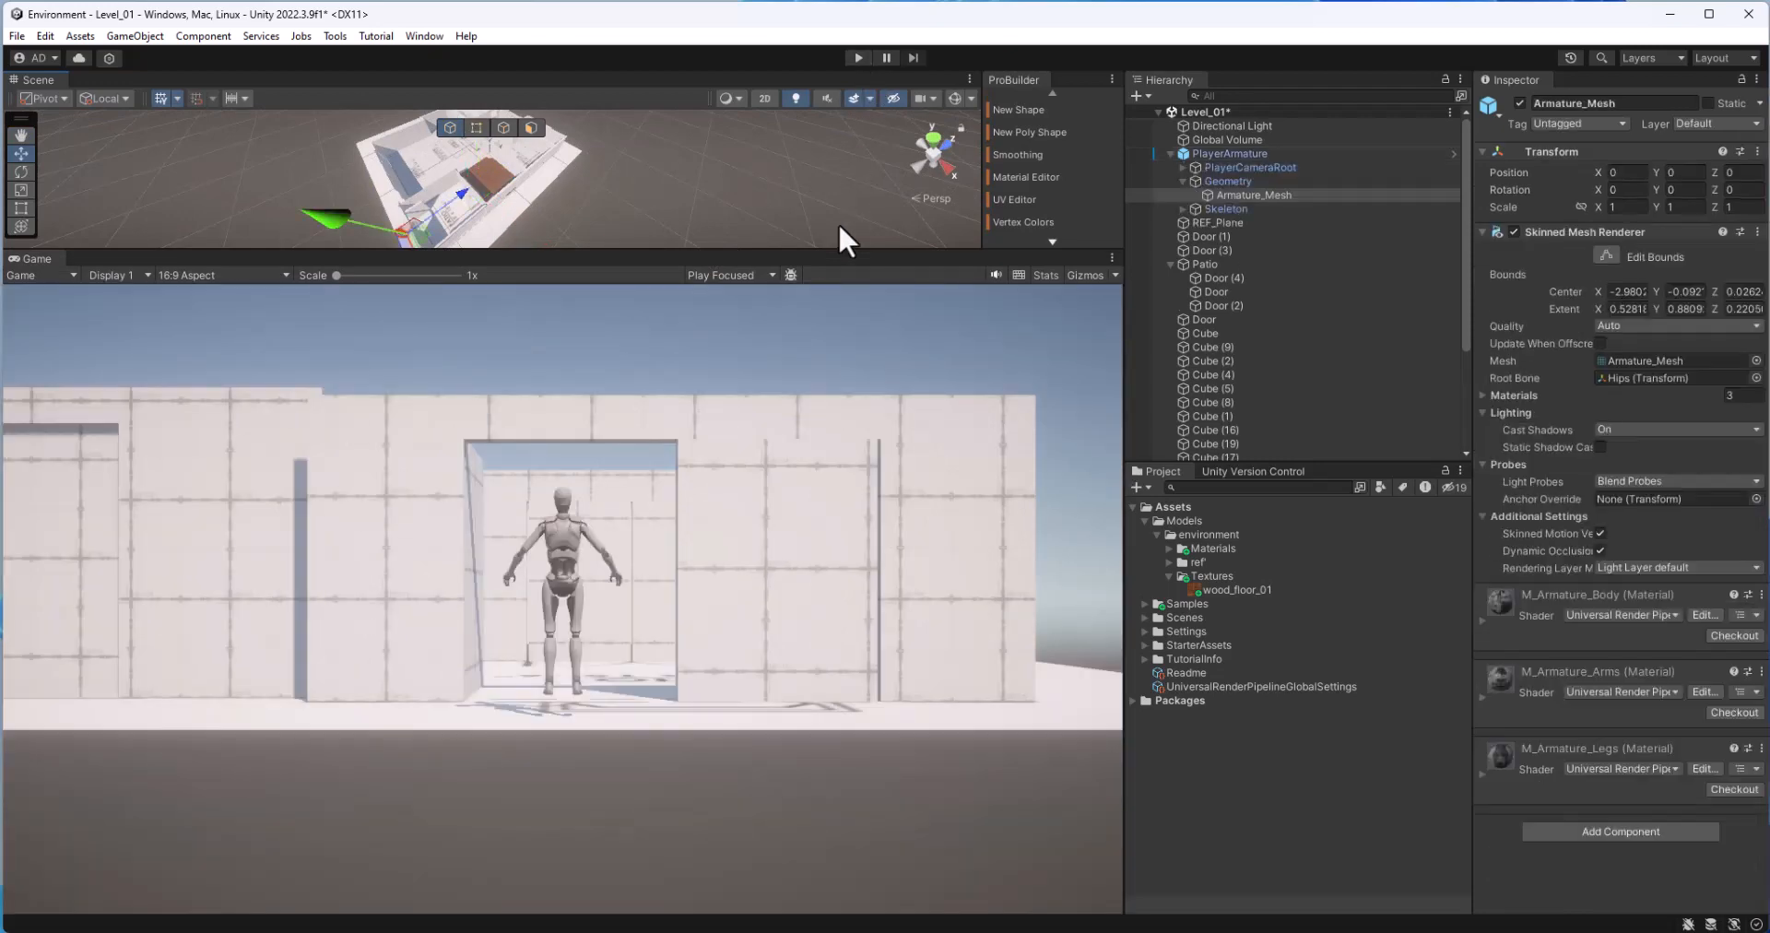
pyautogui.moveTo(664, 250); pyautogui.dragTo(363, 513)
pyautogui.moveTo(384, 335); pyautogui.dragTo(782, 275, button='middle')
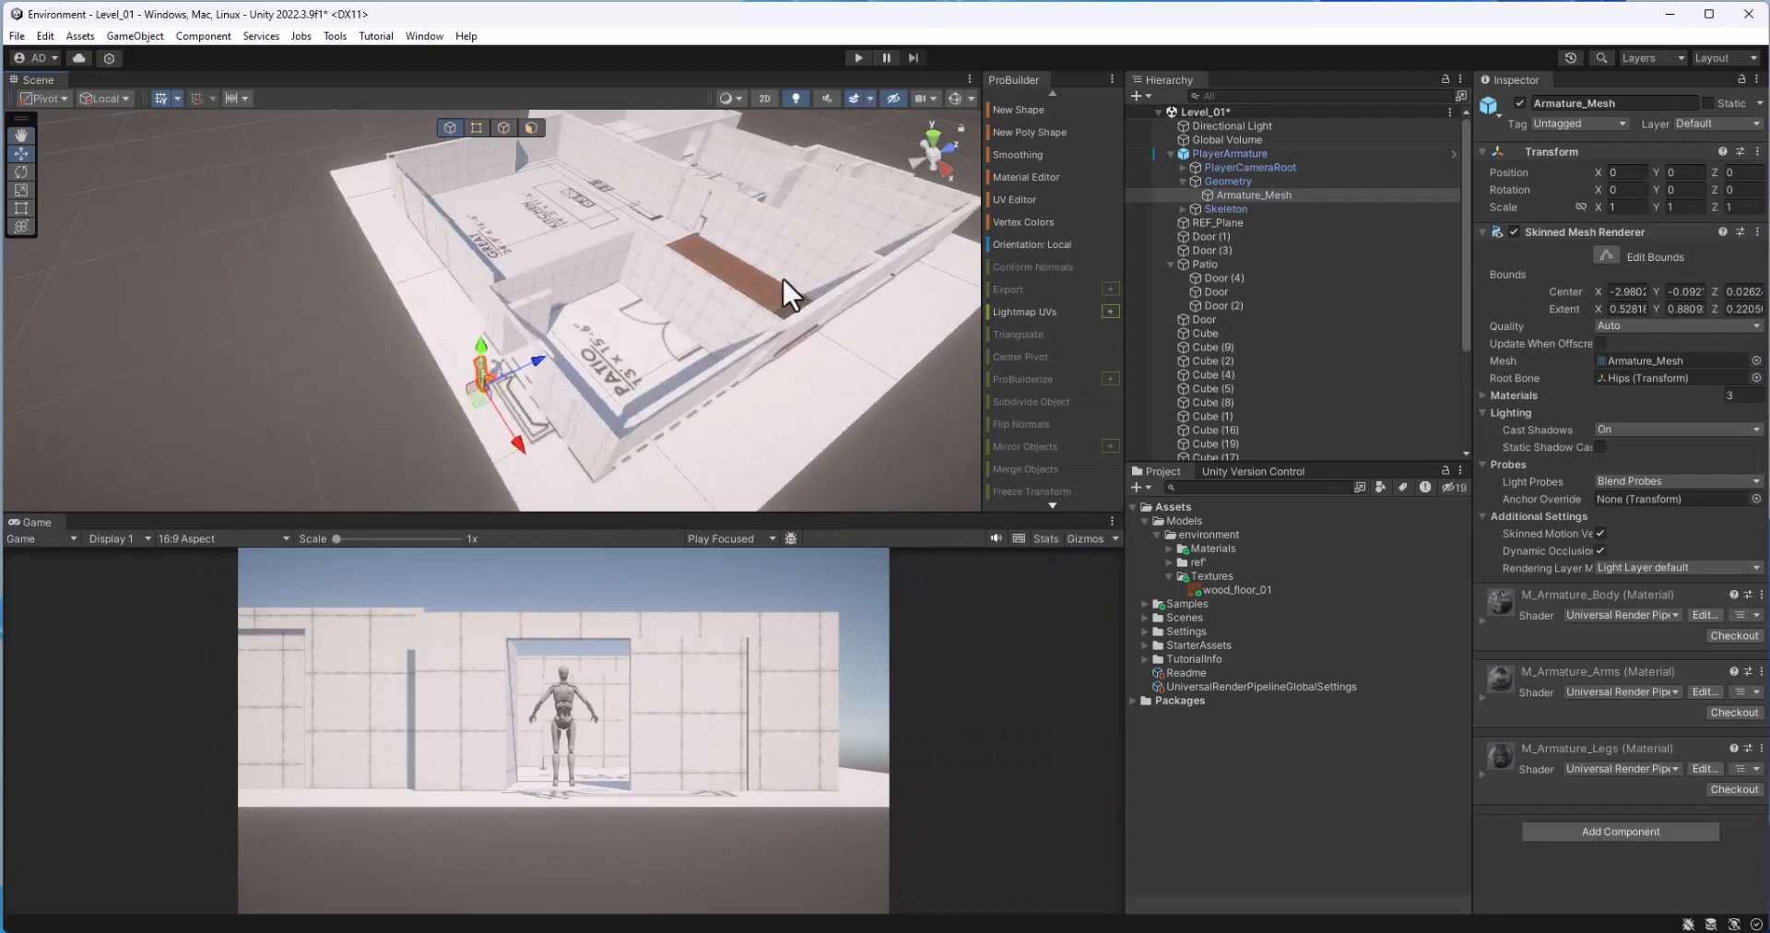
pyautogui.click(360, 399)
pyautogui.hotkey('ctrl', 'z')
pyautogui.hotkey('ctrl', 'z')
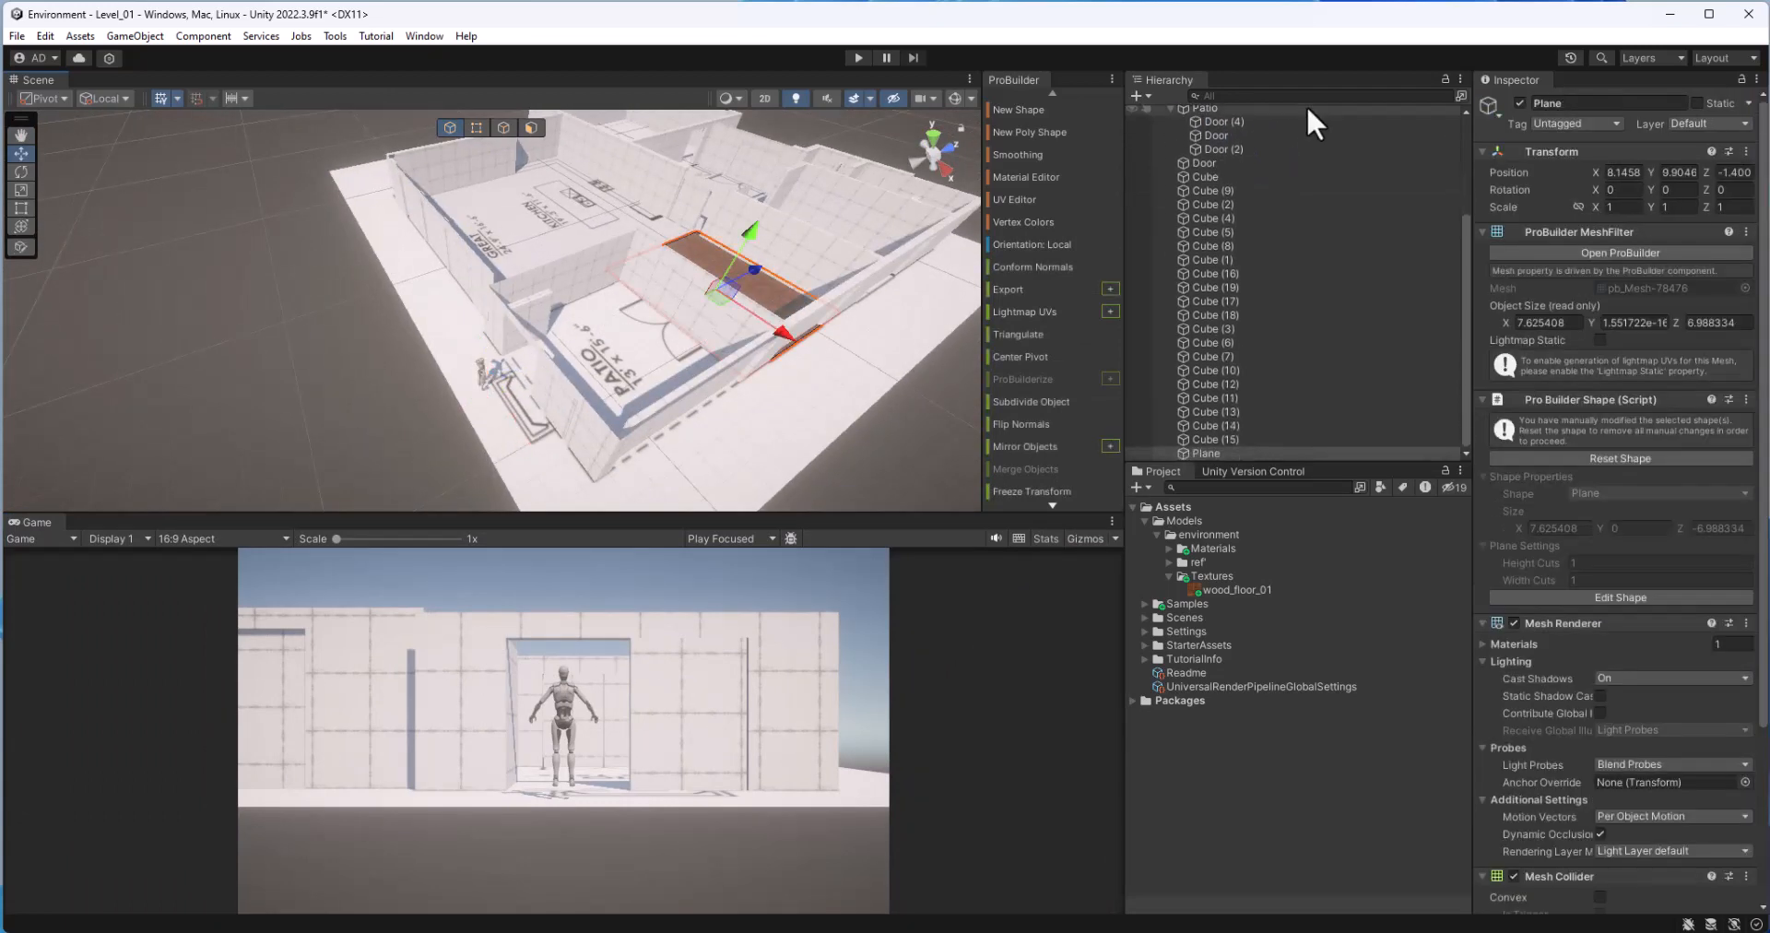
# Step: Select the PlayerArmature root, move it along Z to about -1.31 onto the dining room floor and enlarge the Game view
pyautogui.scroll(5, 1264, 247)
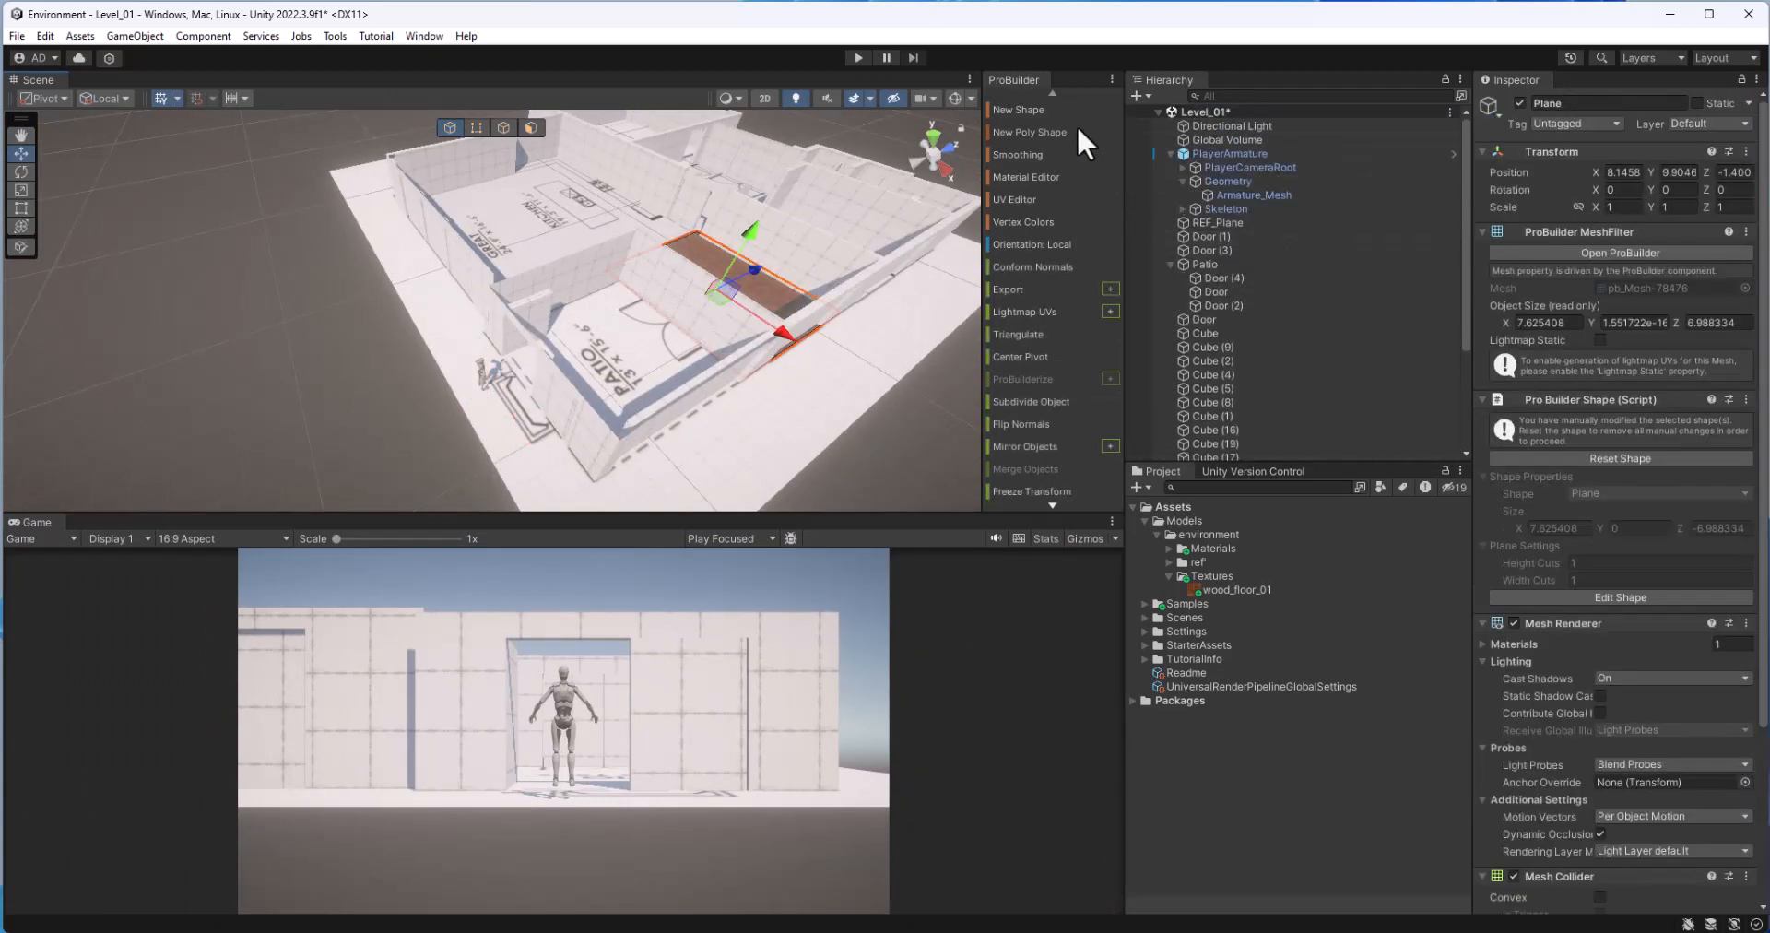
pyautogui.click(1170, 153)
pyautogui.click(1213, 153)
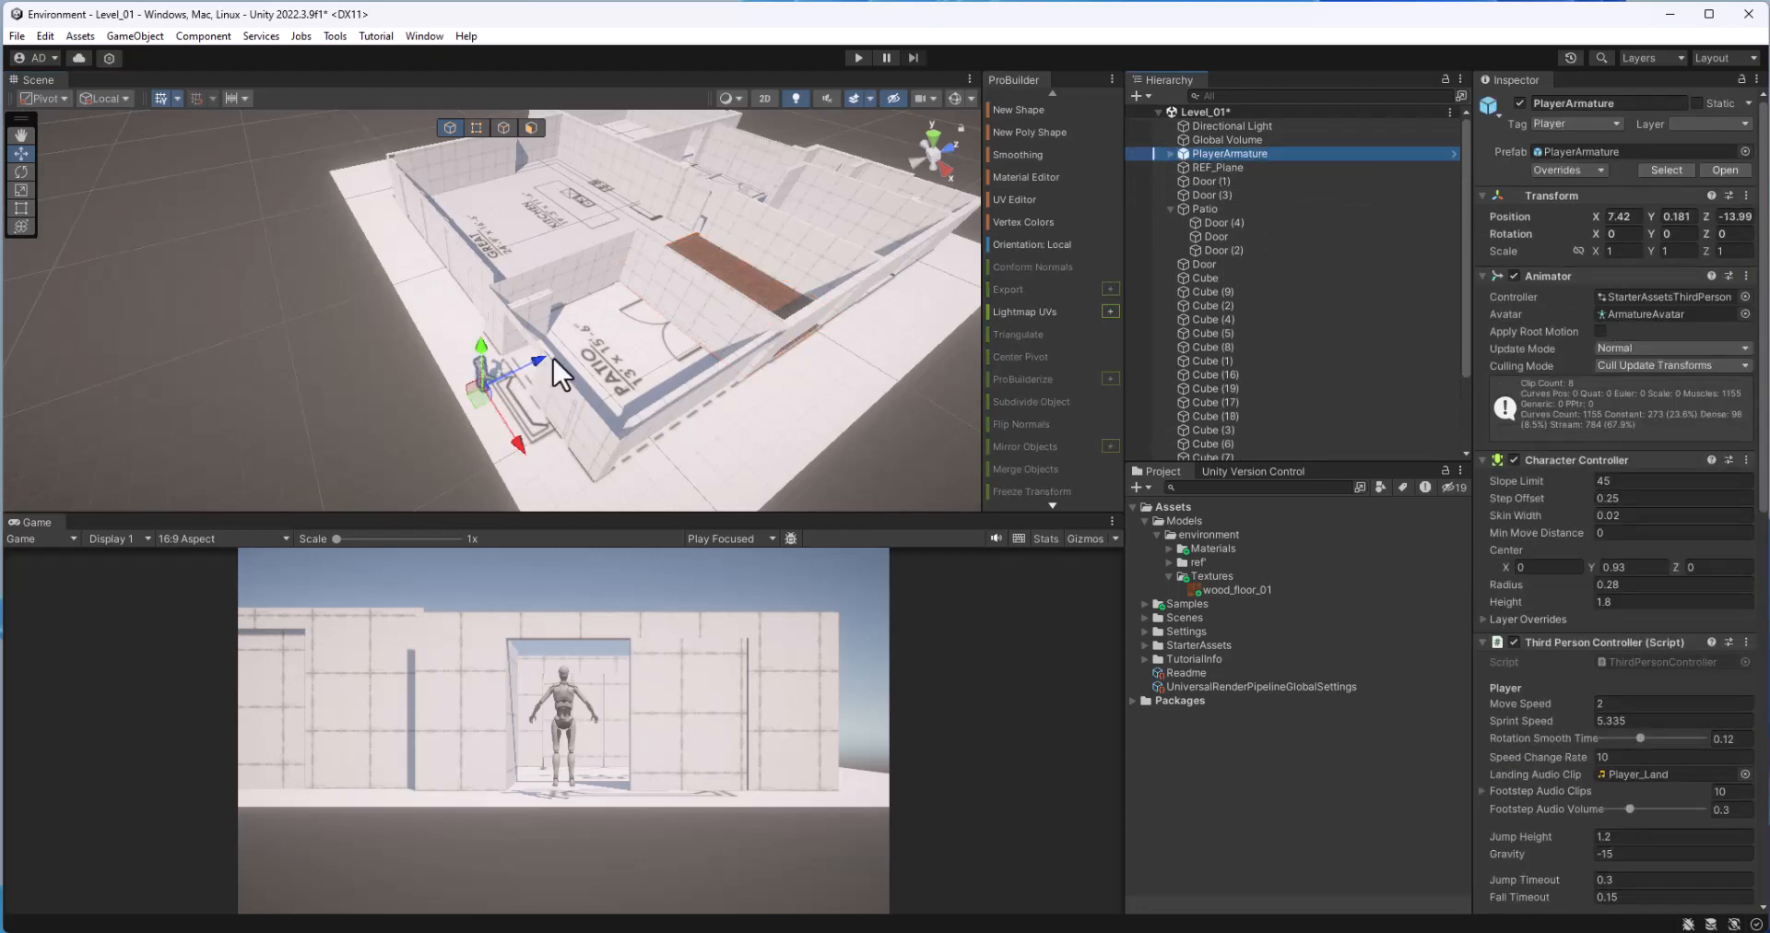
pyautogui.moveTo(540, 361); pyautogui.dragTo(369, 415)
pyautogui.moveTo(369, 415)
pyautogui.mouseDown(button='middle')
pyautogui.moveTo(608, 383)
pyautogui.moveTo(388, 396)
pyautogui.mouseUp(button='middle')
pyautogui.keyDown('alt'); pyautogui.moveTo(387, 397); pyautogui.dragTo(527, 413); pyautogui.keyUp('alt')
pyautogui.moveTo(604, 513); pyautogui.dragTo(599, 363)
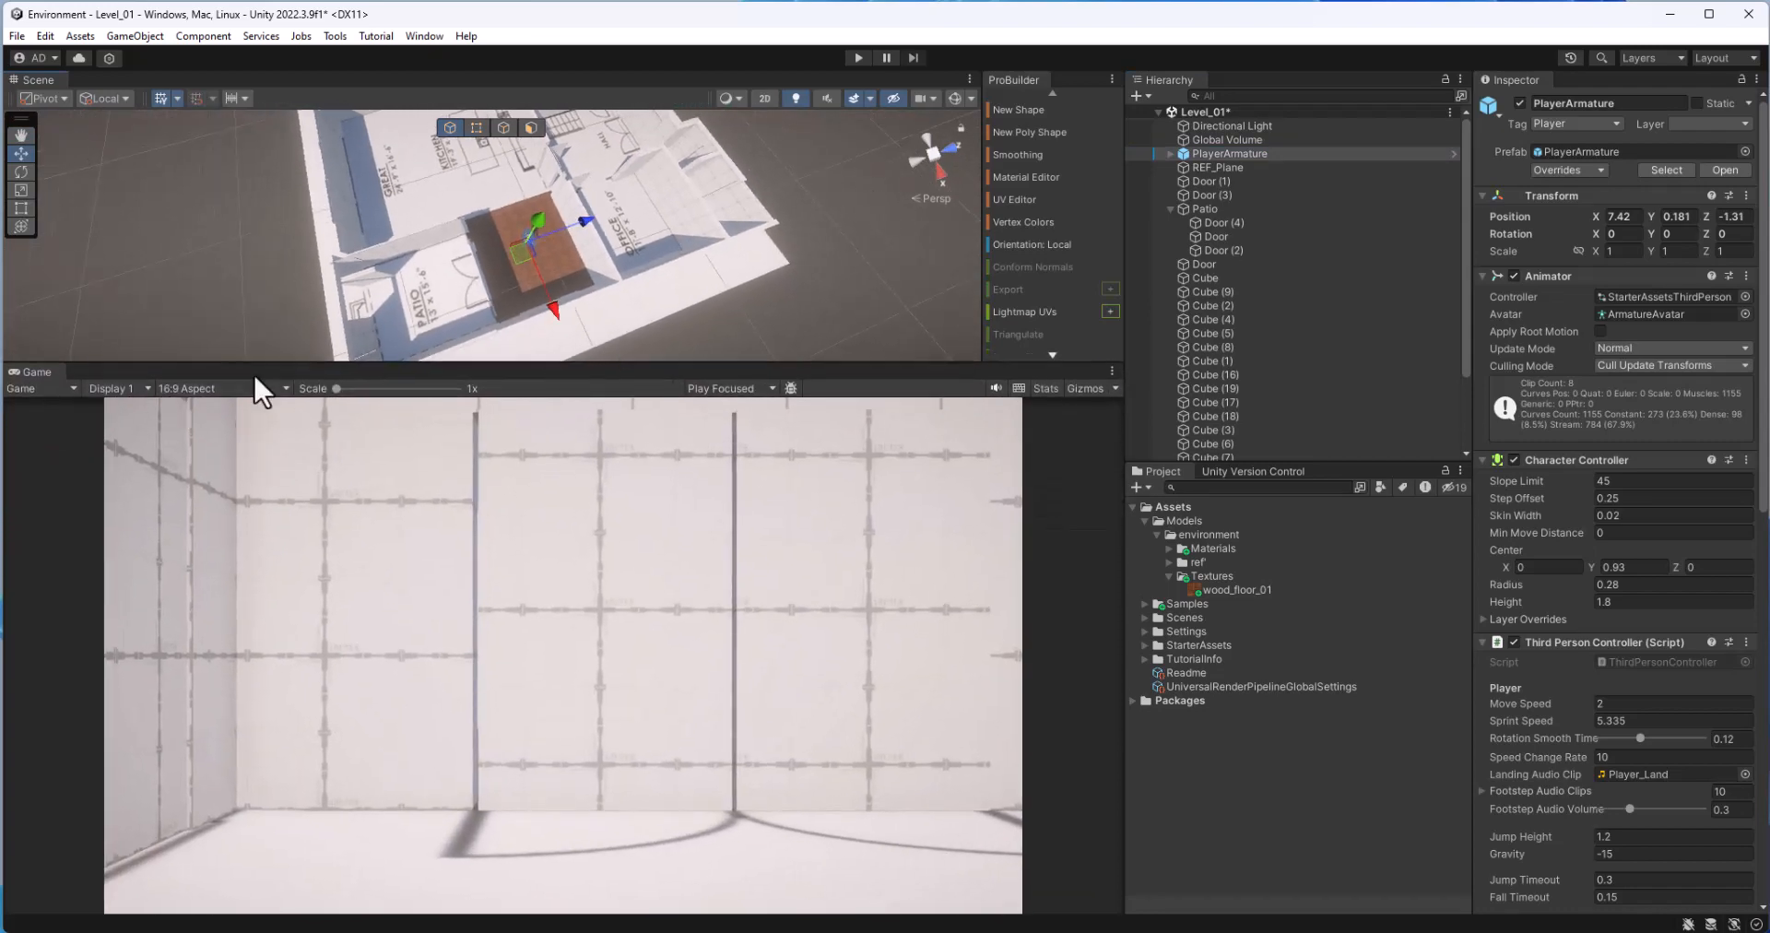
# Step: Playtest the level by walking the character around and off the wood floor to judge the texture's scale, and exit Play mode
pyautogui.click(853, 57)
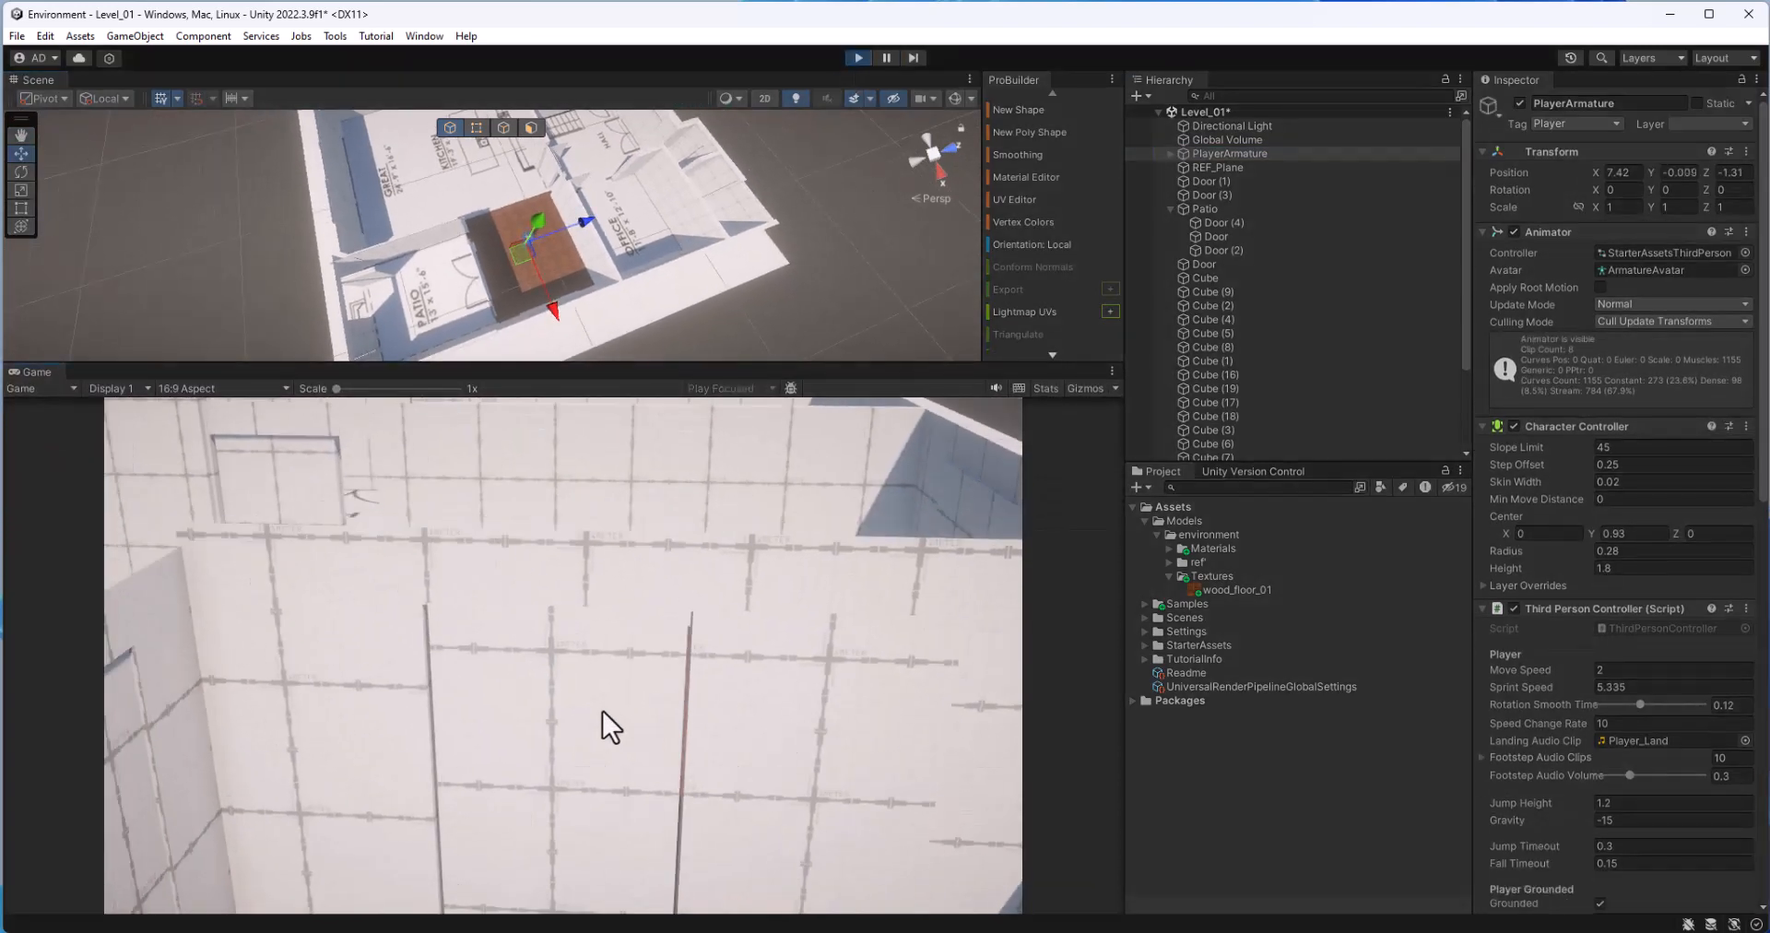
pyautogui.press('w')
pyautogui.press('s')
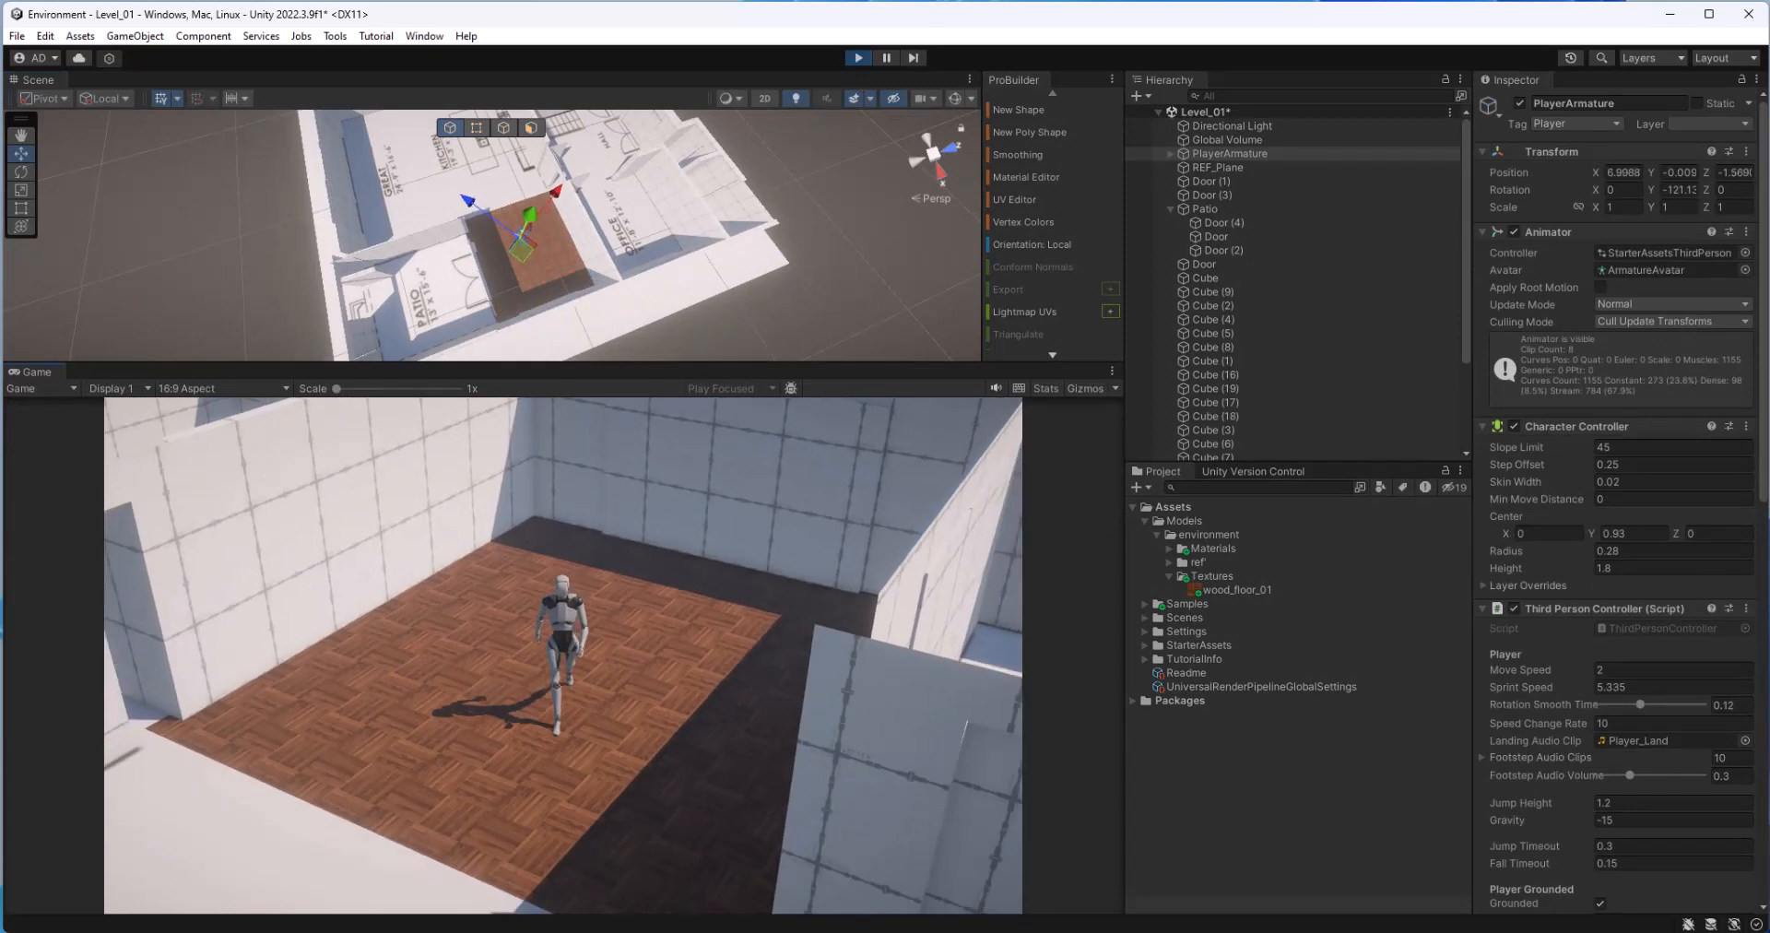
pyautogui.press('a')
pyautogui.press('w')
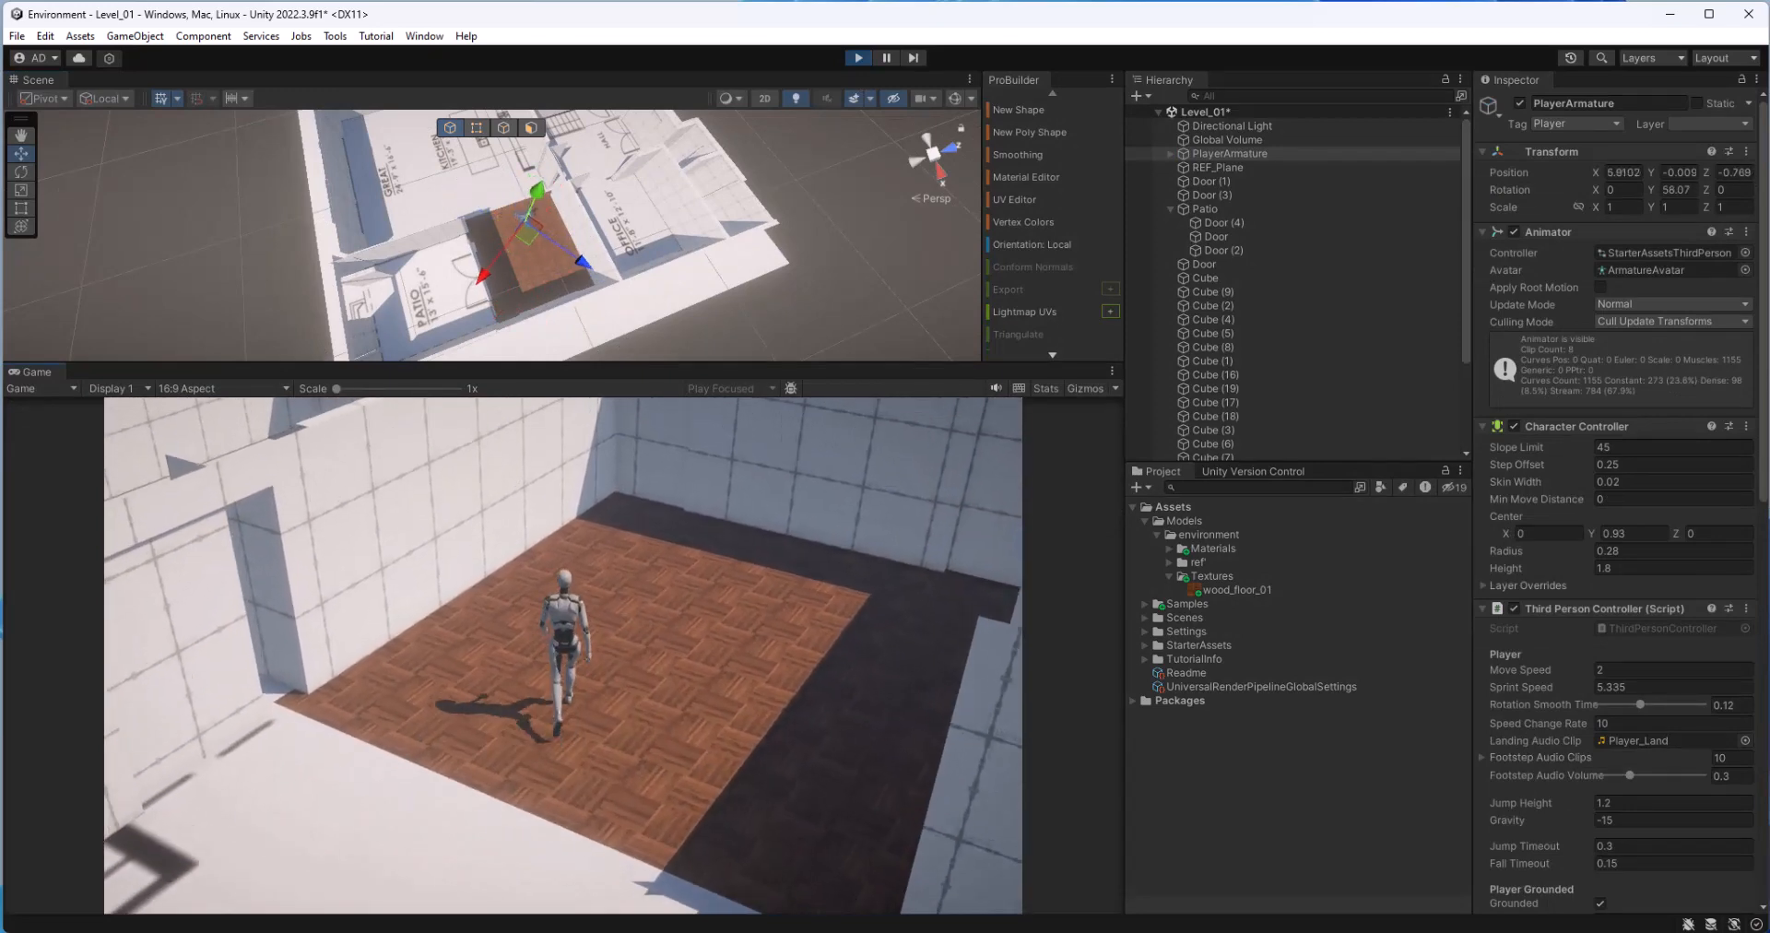
pyautogui.press('d')
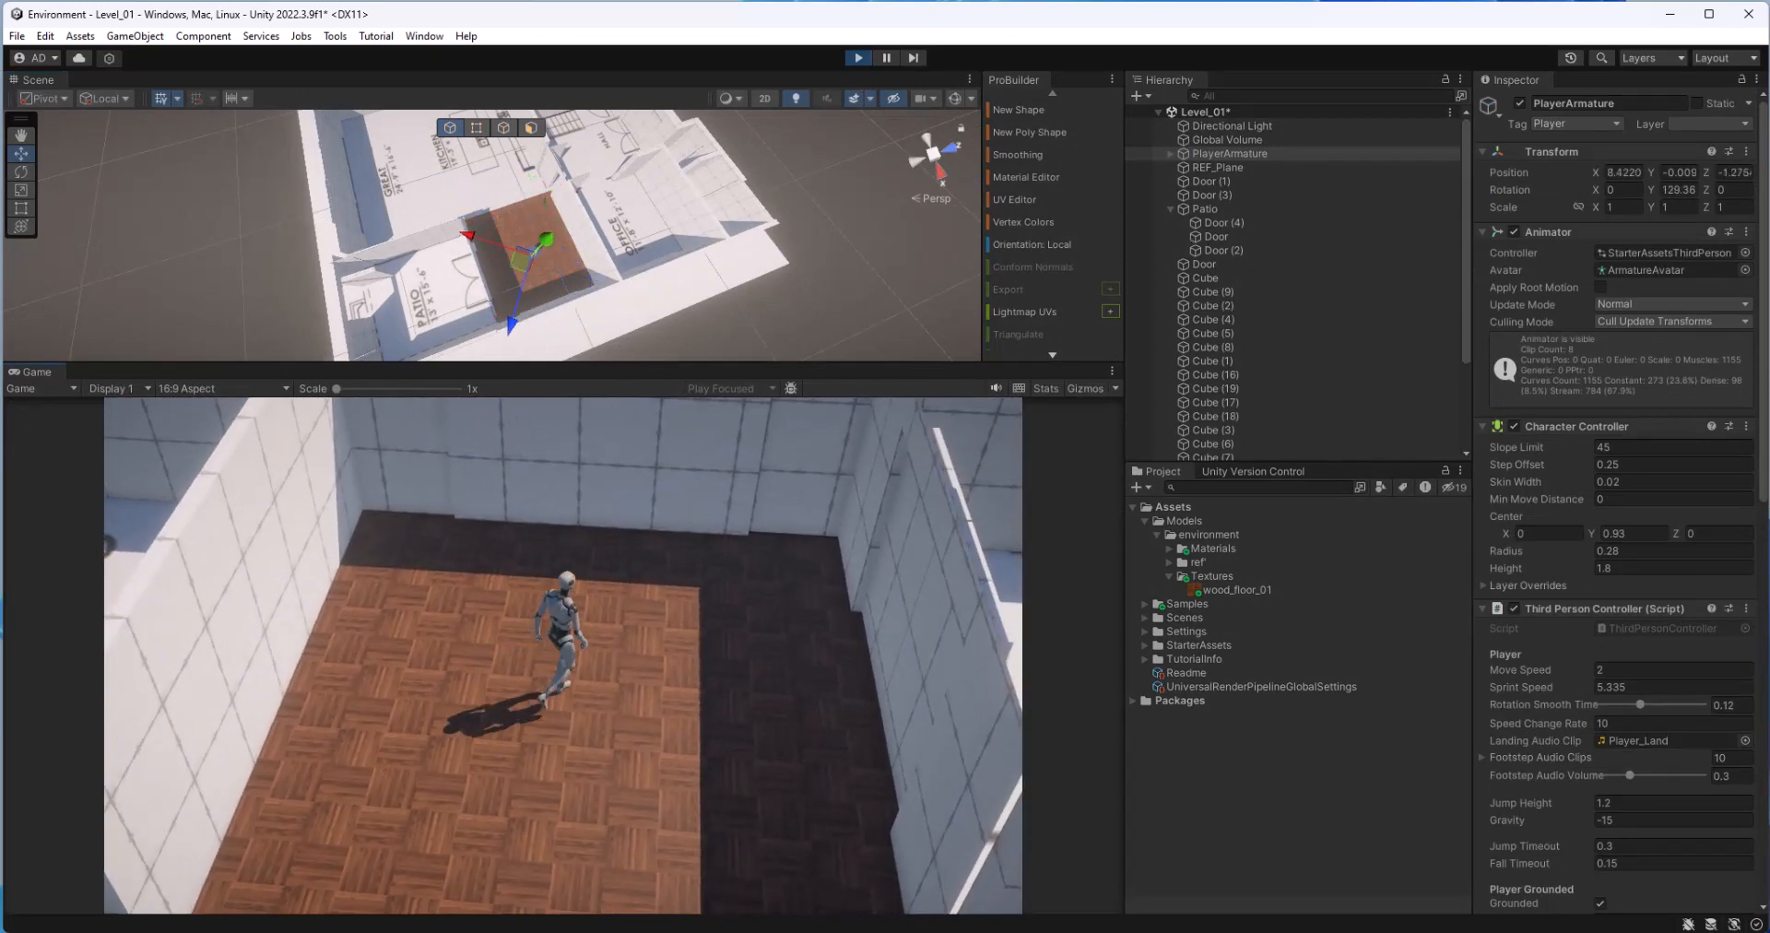
pyautogui.press('s')
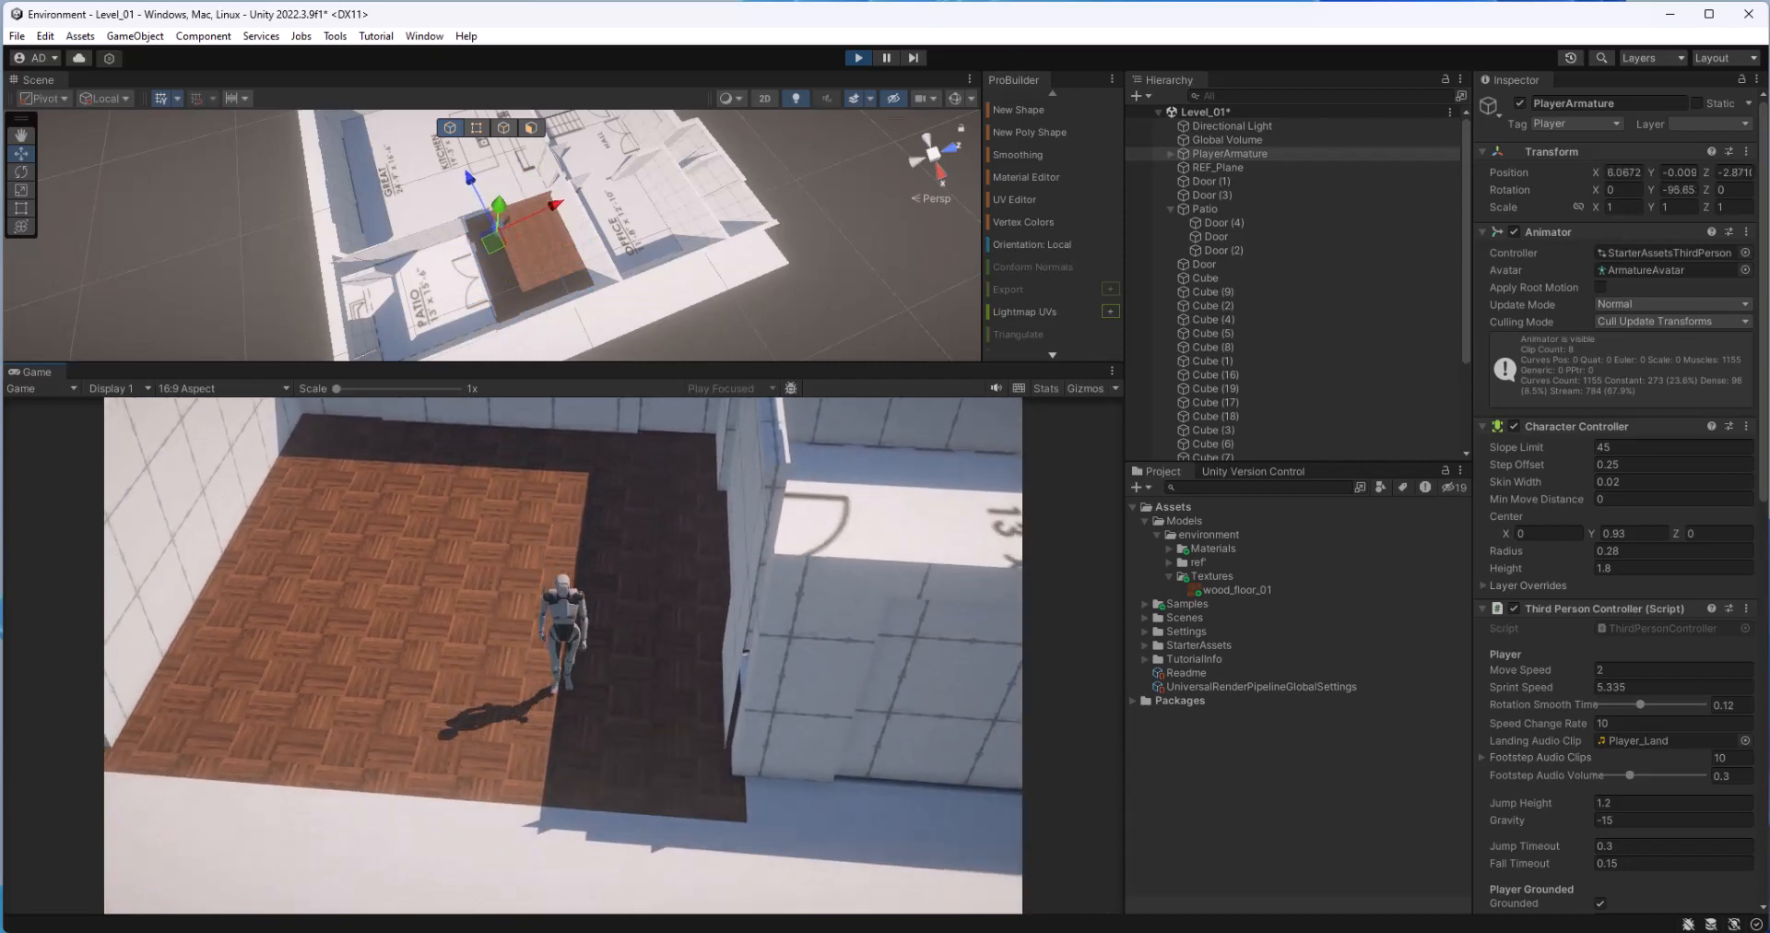
pyautogui.press('a')
pyautogui.press('w')
pyautogui.press('d')
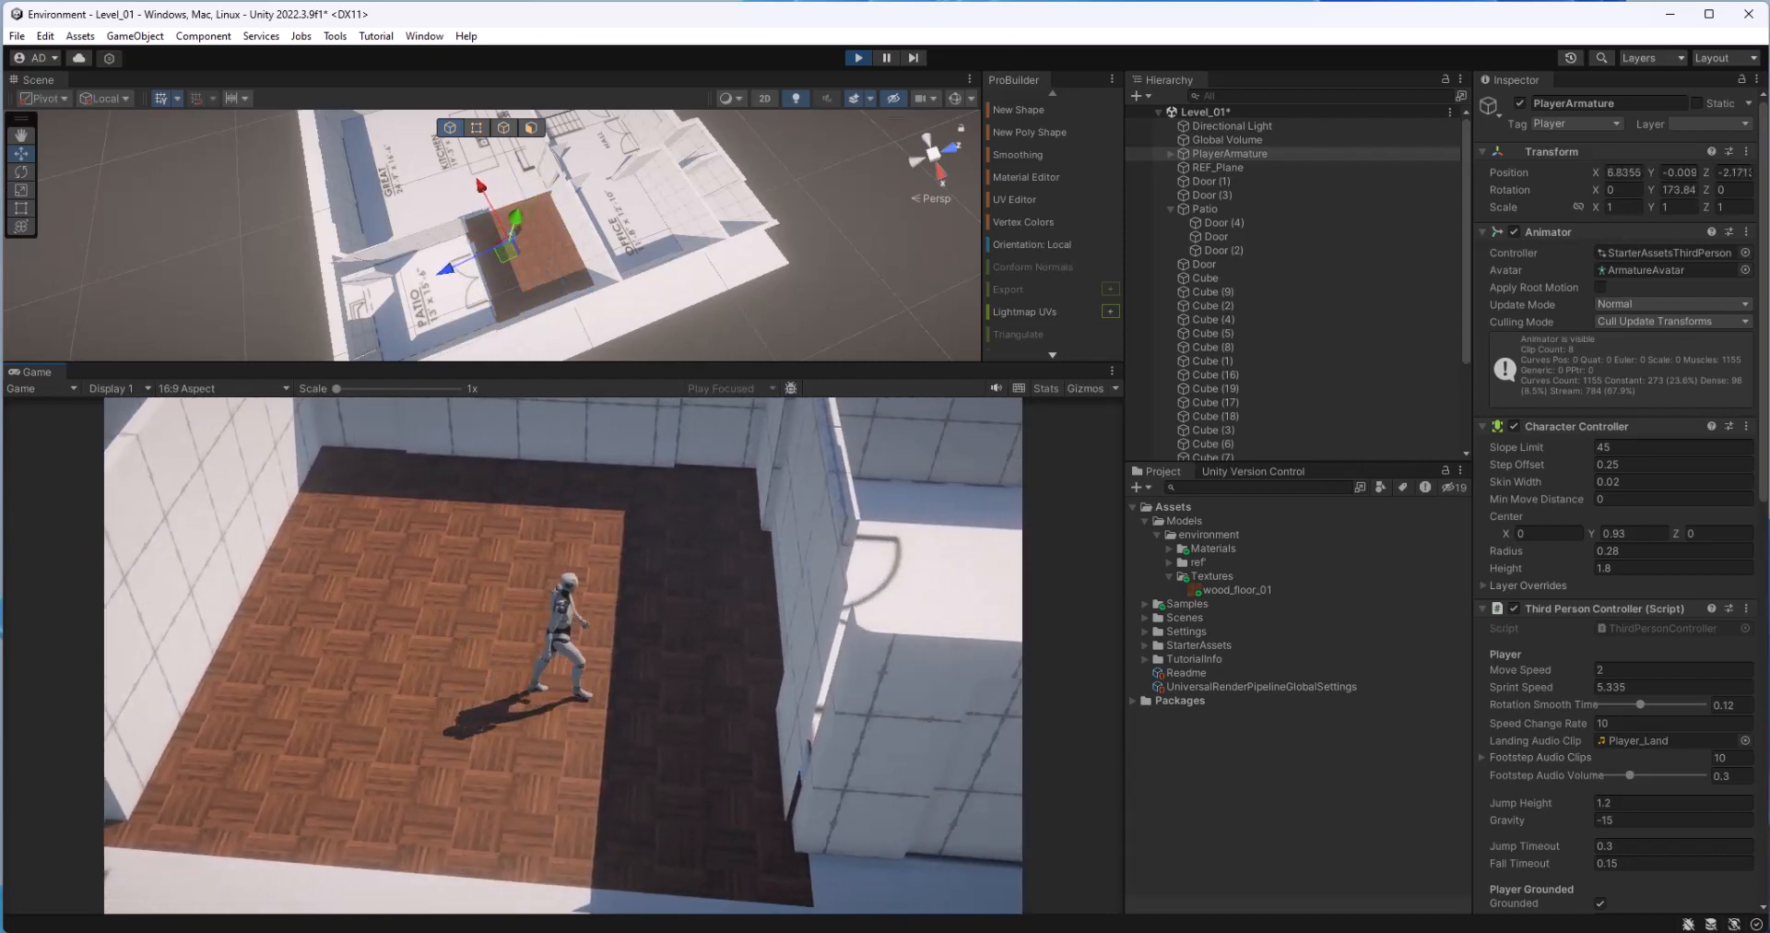
pyautogui.press('w')
pyautogui.press('a')
pyautogui.press('s')
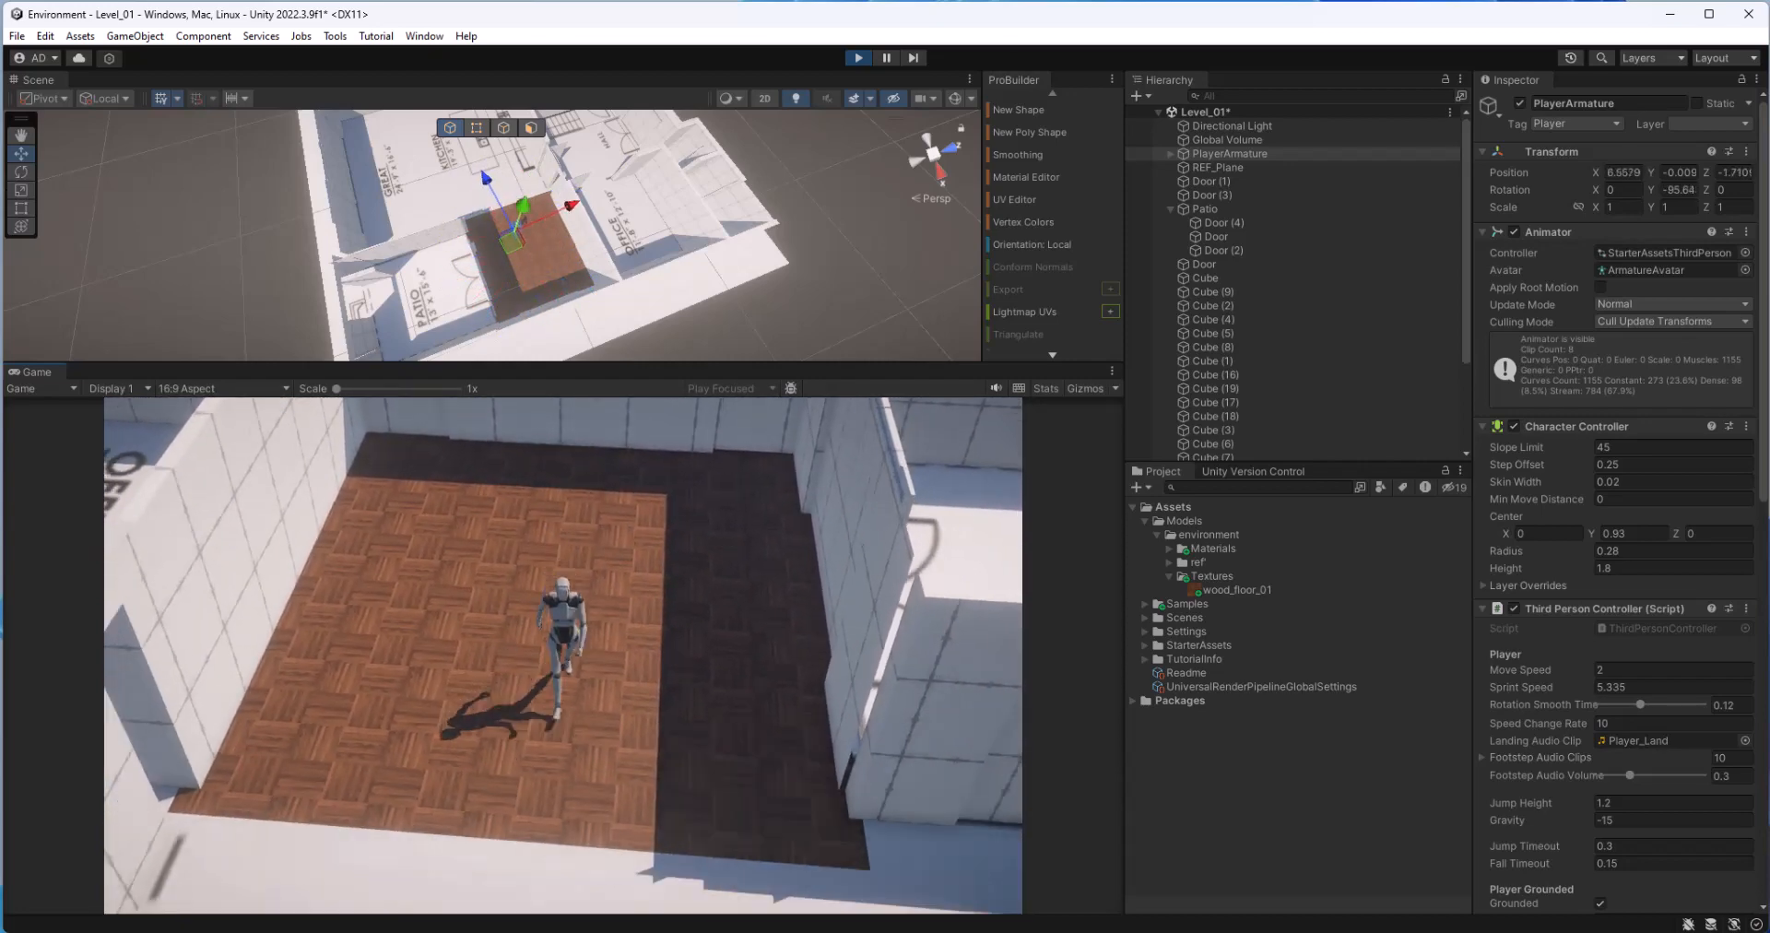
pyautogui.press('d')
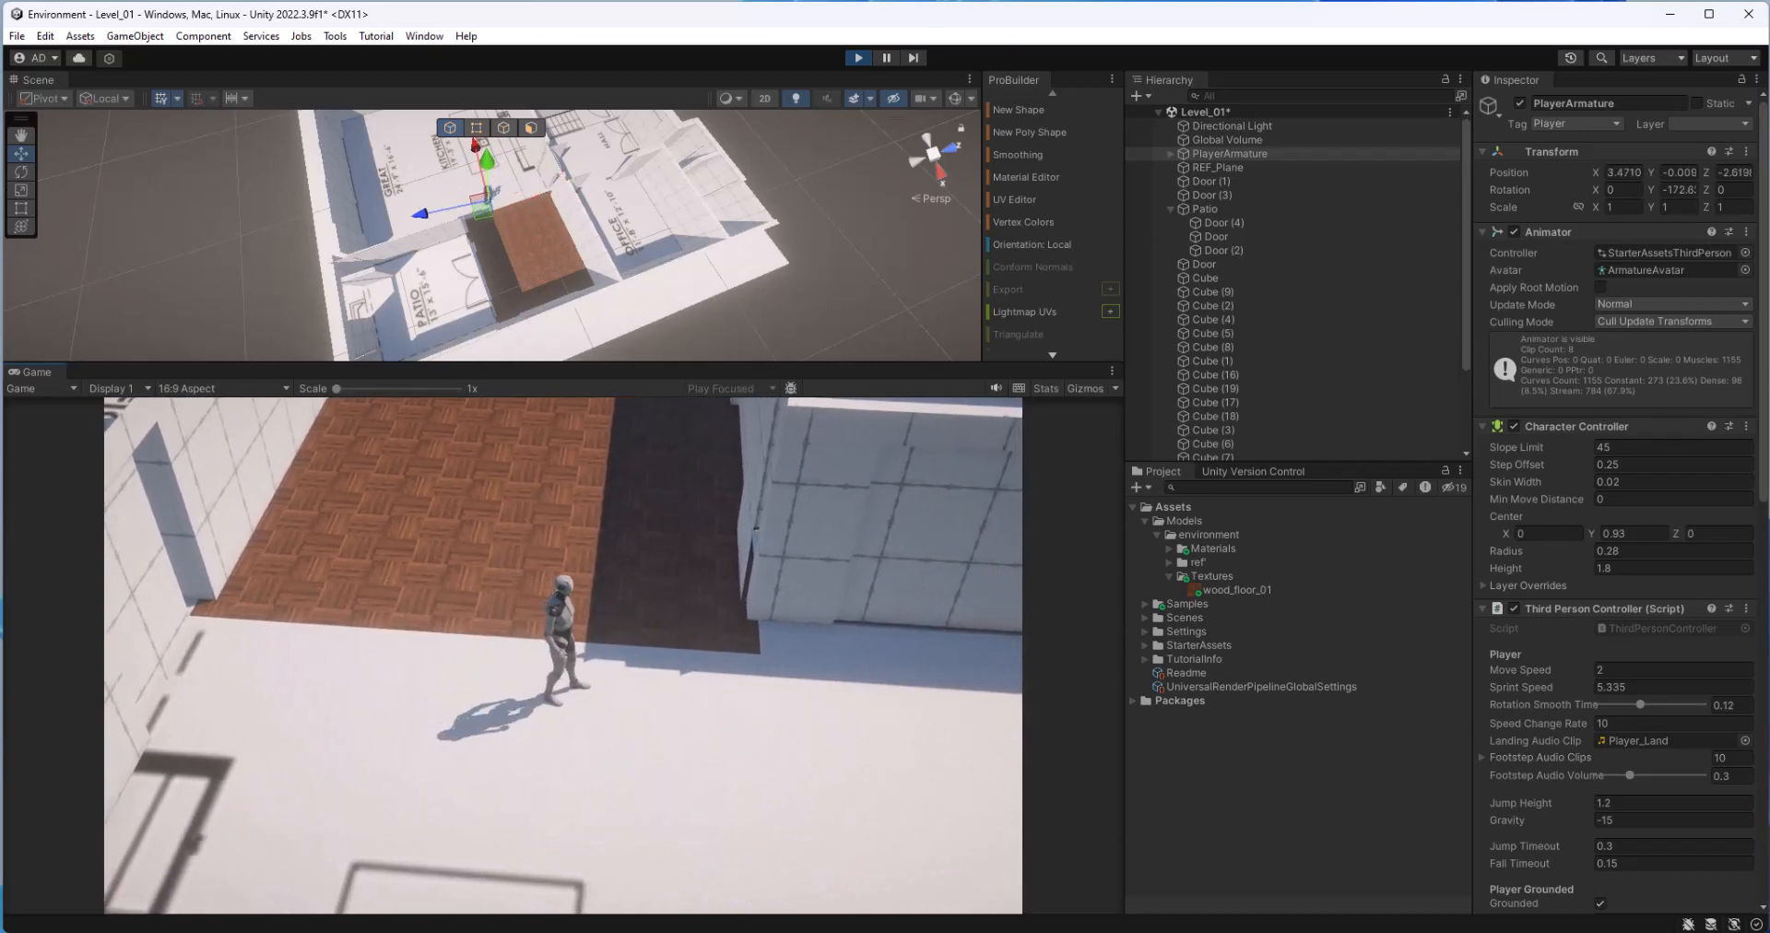
pyautogui.press('Escape')
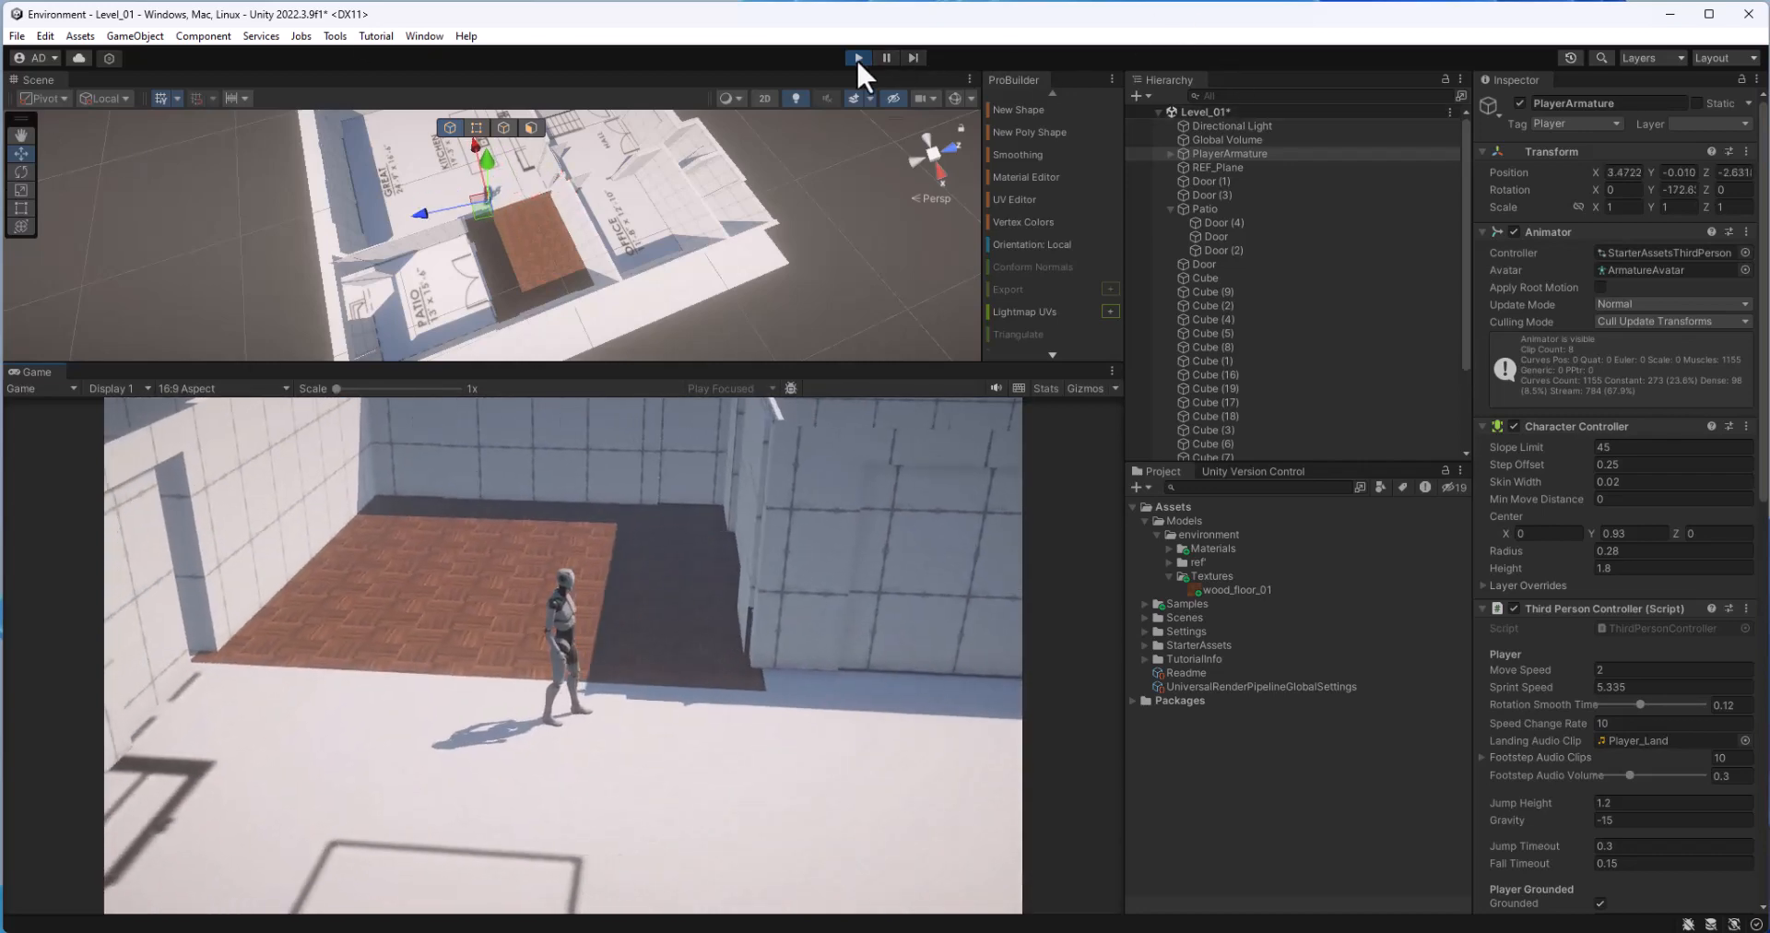
pyautogui.click(859, 57)
# Step: Enlarge the Scene view and create a ProBuilder plane about 12.28 by 13.49 units over the great room and kitchen floor
pyautogui.moveTo(566, 365); pyautogui.dragTo(589, 703)
pyautogui.scroll(-1, 483, 298)
pyautogui.moveTo(483, 299); pyautogui.dragTo(526, 329, button='middle')
pyautogui.keyDown('alt'); pyautogui.moveTo(323, 452); pyautogui.dragTo(301, 360); pyautogui.keyUp('alt')
pyautogui.scroll(-1, 517, 271)
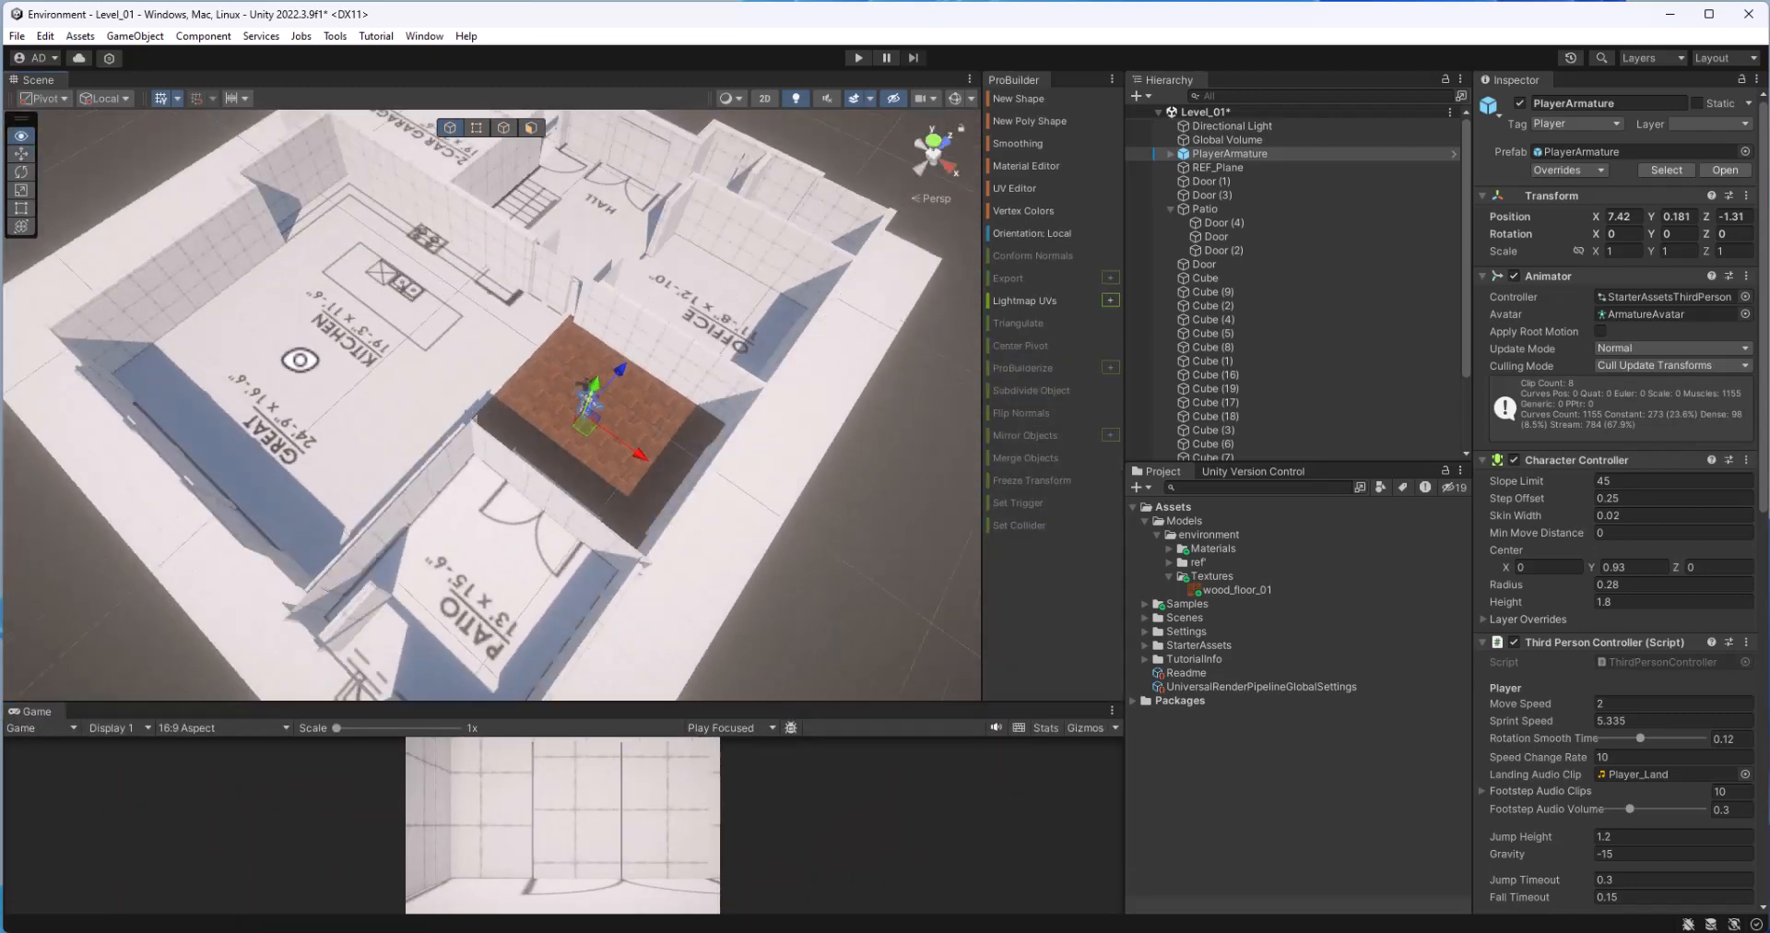
pyautogui.moveTo(359, 423); pyautogui.dragTo(581, 415, button='middle')
pyautogui.keyDown('alt'); pyautogui.moveTo(590, 420); pyautogui.dragTo(511, 444); pyautogui.keyUp('alt')
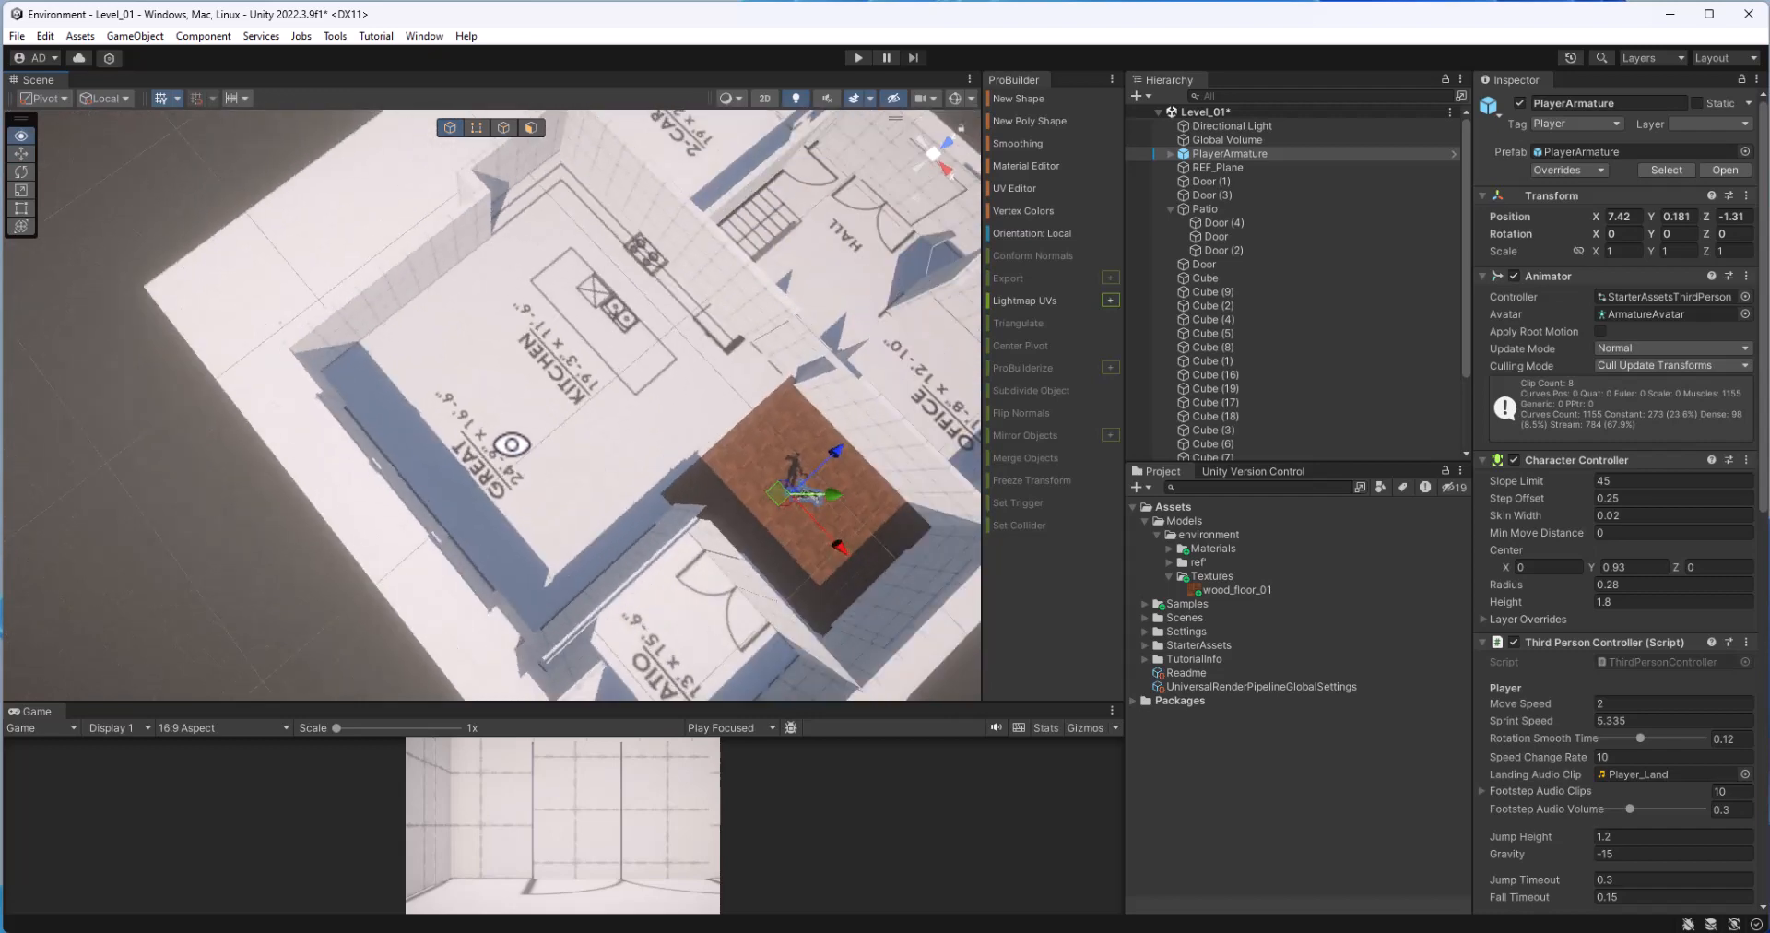
pyautogui.click(1027, 98)
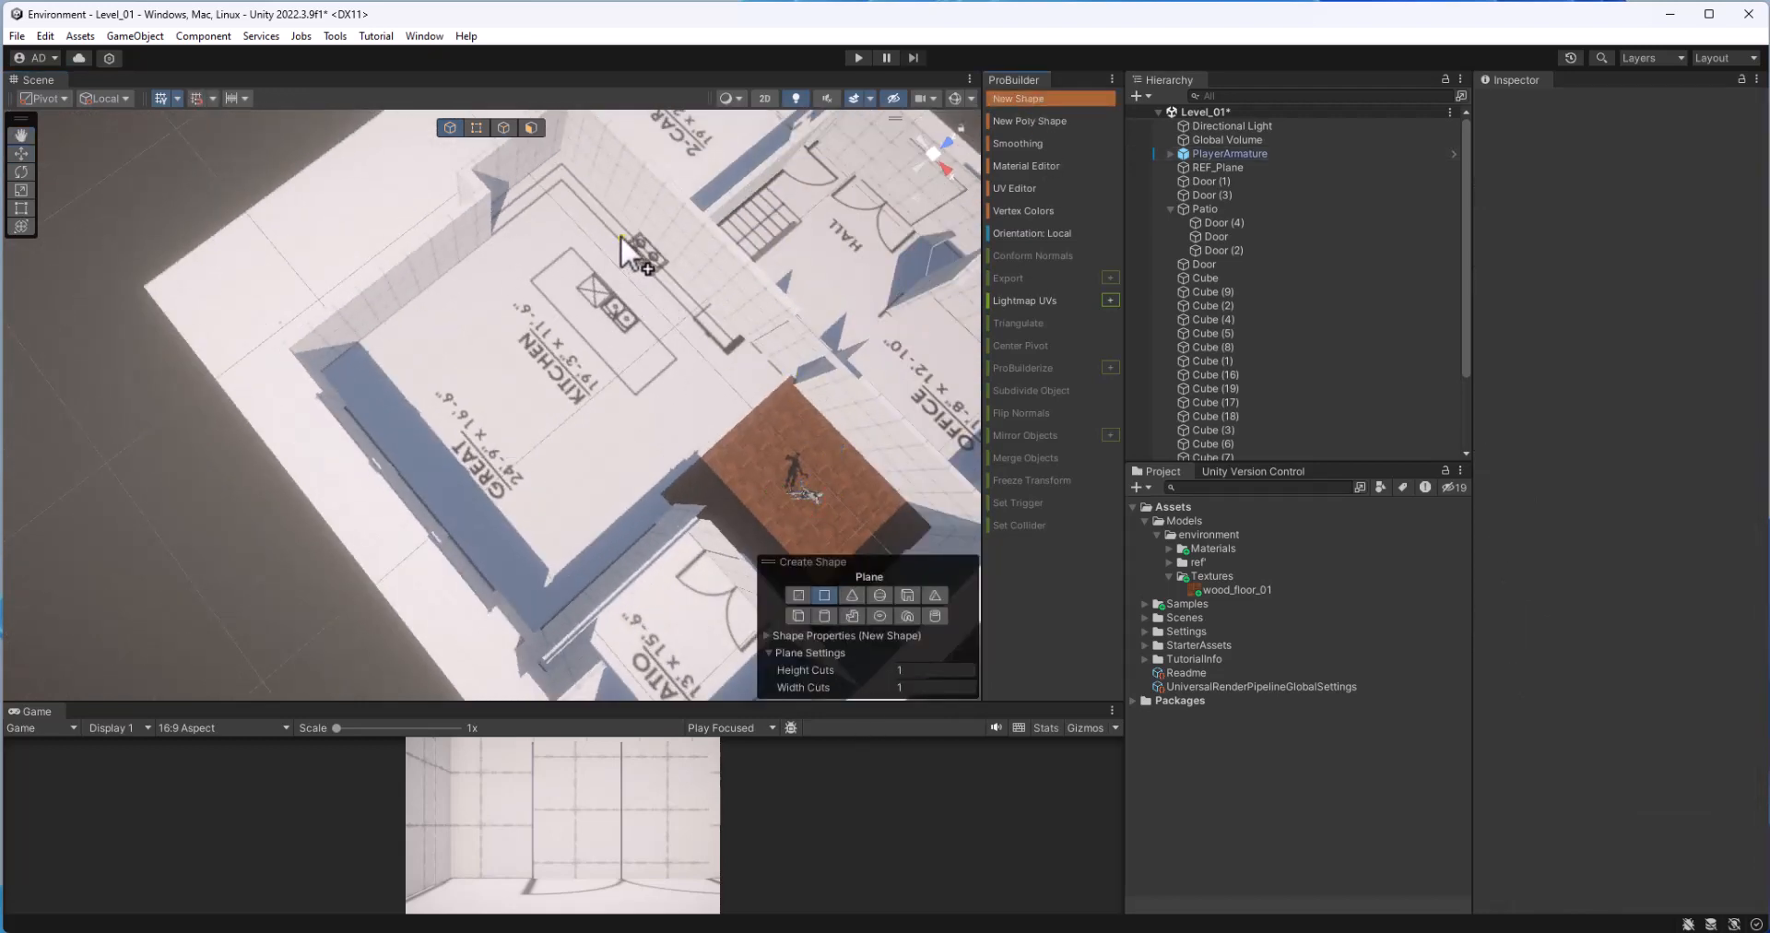
pyautogui.moveTo(585, 181); pyautogui.dragTo(532, 639)
pyautogui.keyDown('alt'); pyautogui.moveTo(616, 396); pyautogui.dragTo(434, 457); pyautogui.keyUp('alt')
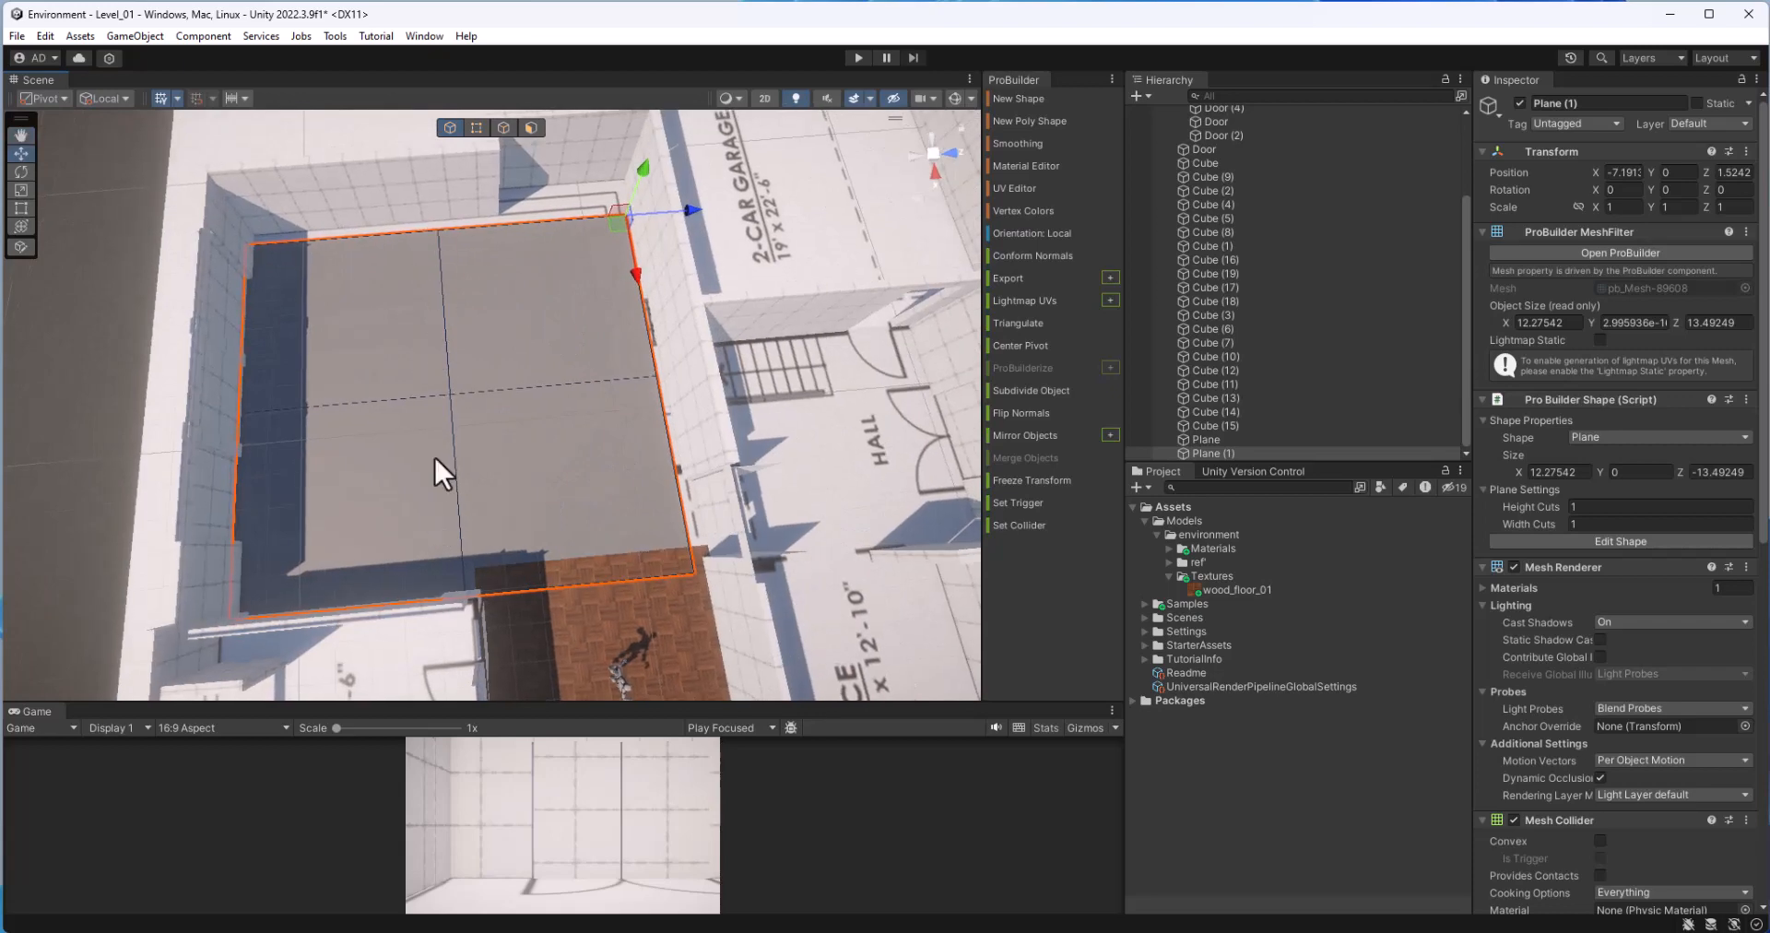
pyautogui.scroll(-3, 496, 163)
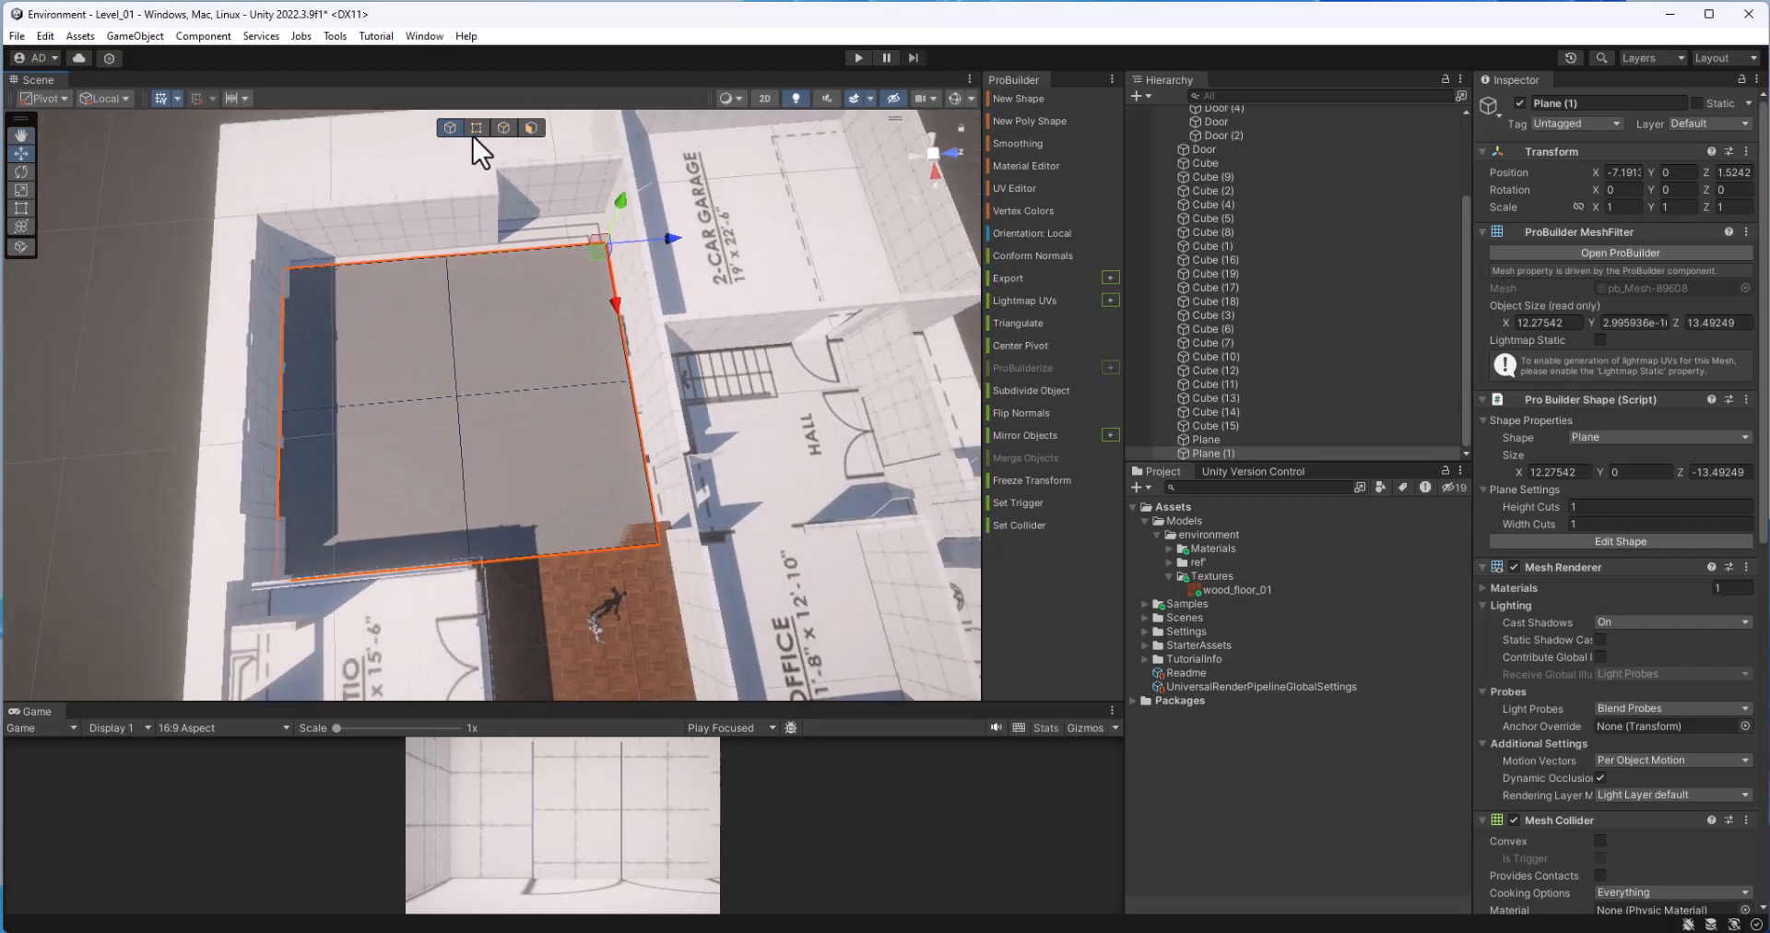
# Step: Select the great room plane's vertices on the edge farthest from the dining room and move them outward to an X size of about 12.60
pyautogui.click(475, 128)
pyautogui.moveTo(483, 288); pyautogui.dragTo(336, 606, button='middle')
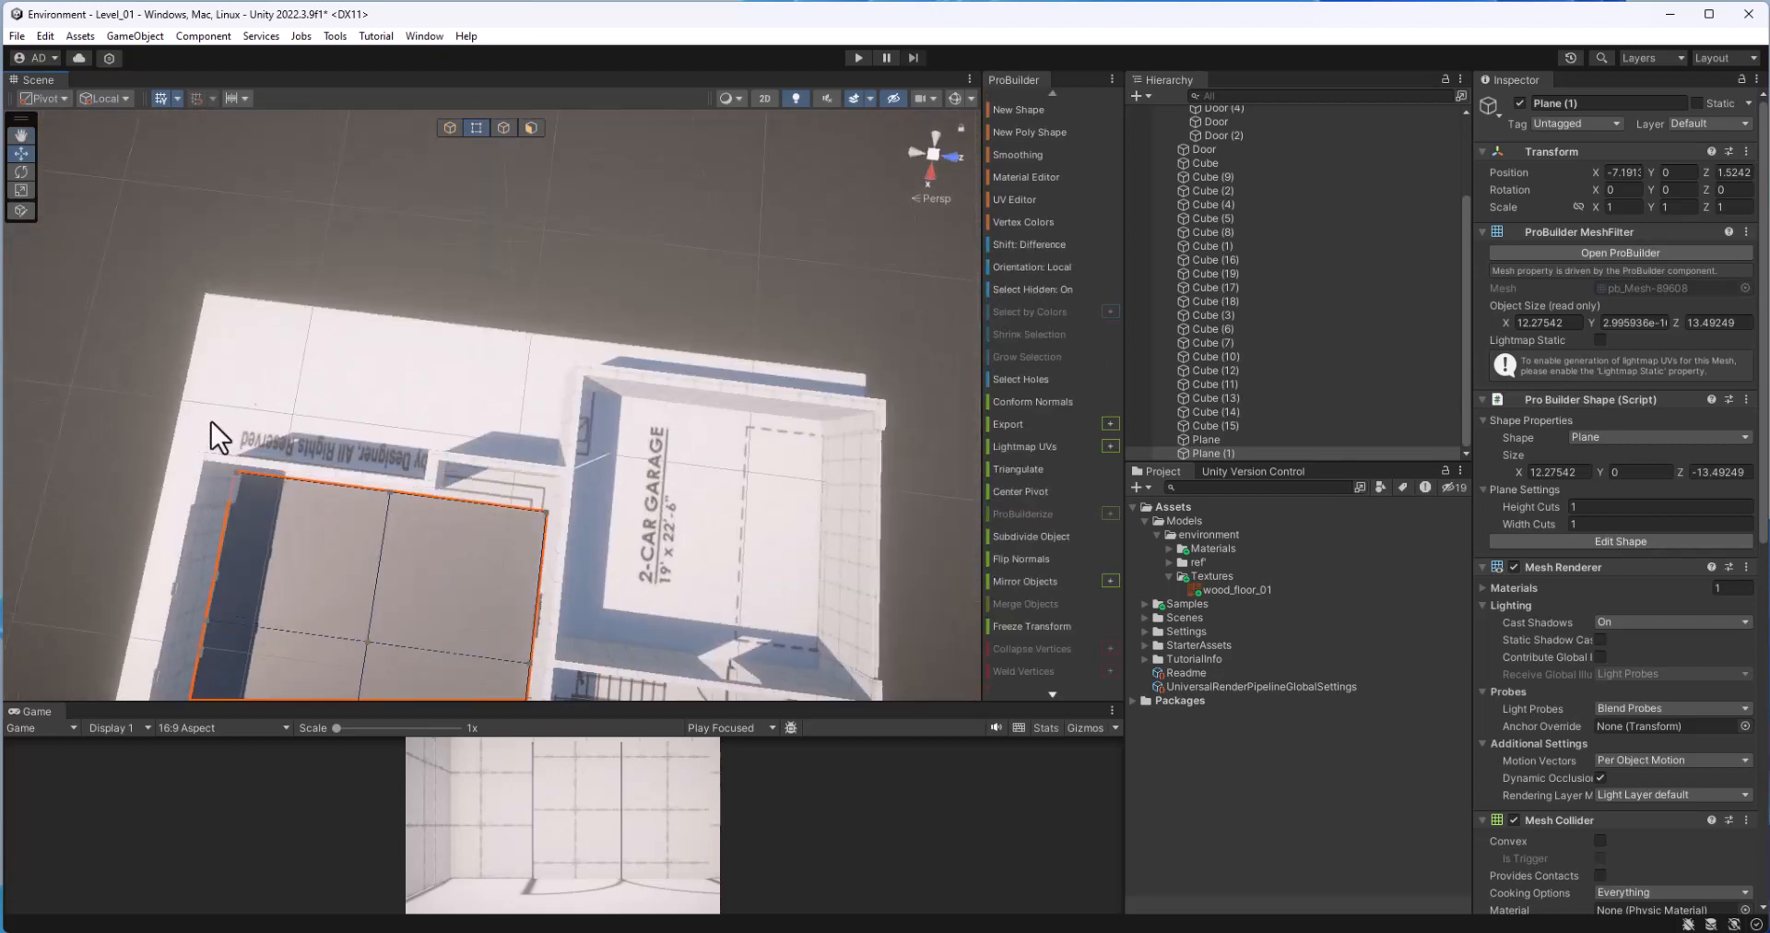
pyautogui.moveTo(212, 422); pyautogui.dragTo(722, 563)
pyautogui.moveTo(539, 588); pyautogui.dragTo(546, 580)
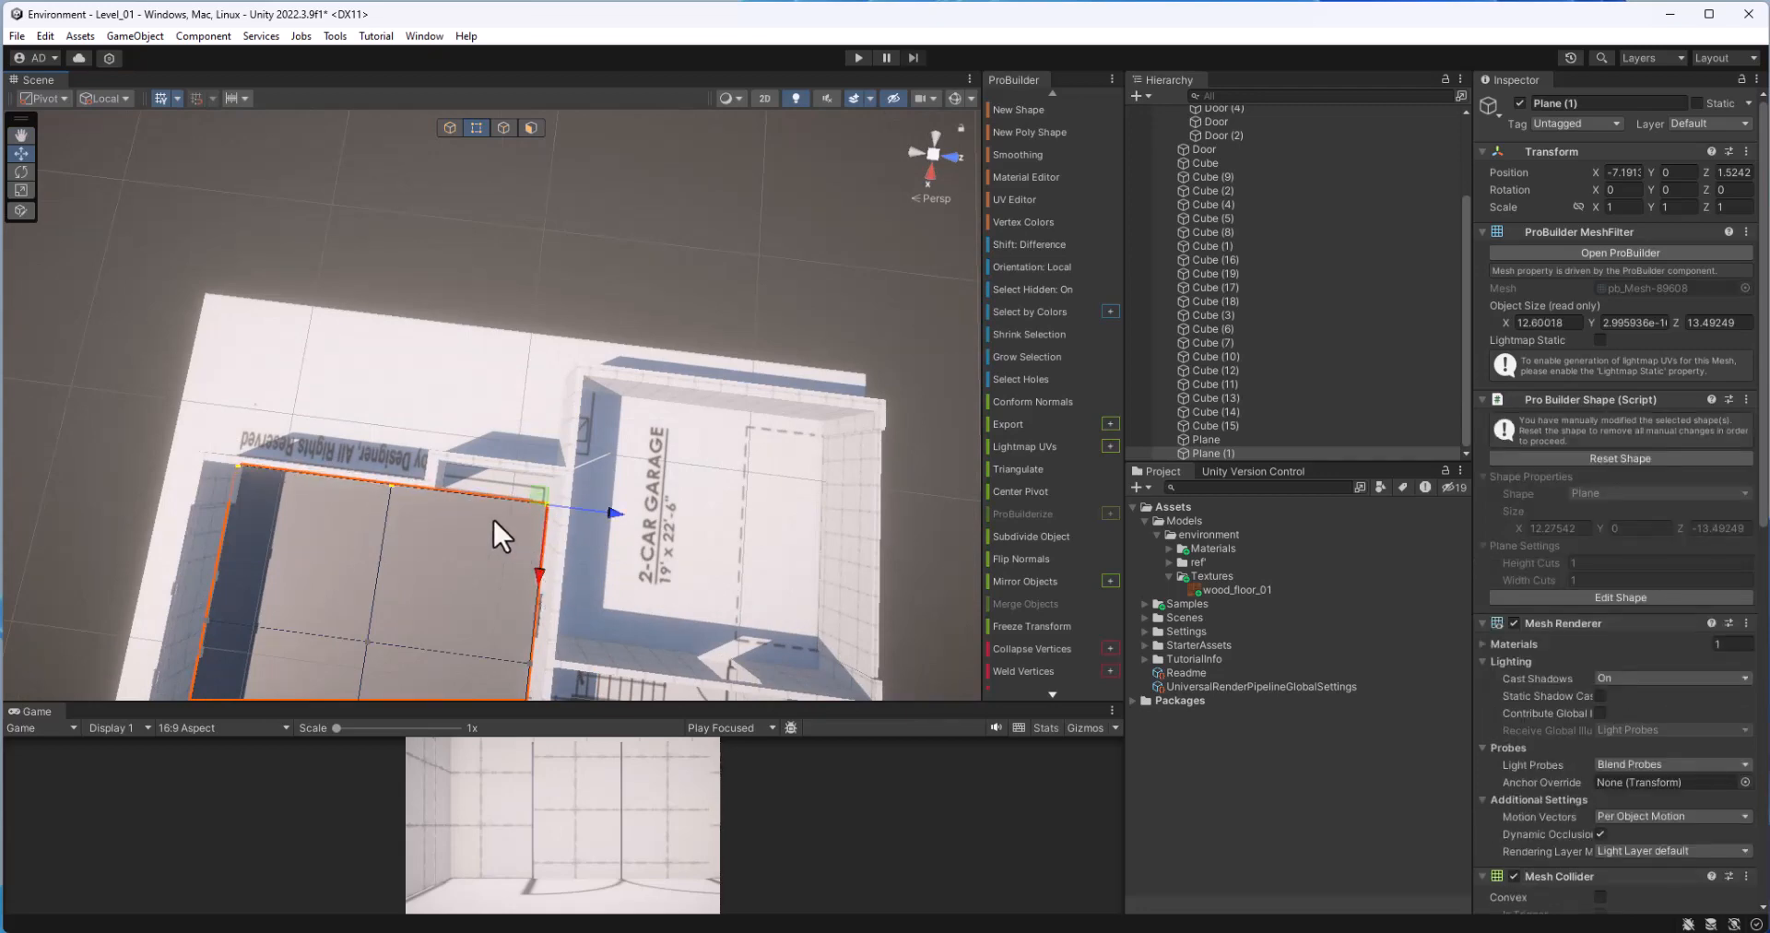
# Step: Select the plane's vertices along the dining room and patio edge and move them inward to an X size of about 12.18
pyautogui.keyDown('alt'); pyautogui.moveTo(546, 520); pyautogui.dragTo(700, 612); pyautogui.keyUp('alt')
pyautogui.moveTo(701, 612); pyautogui.dragTo(739, 557, button='middle')
pyautogui.scroll(-3, 728, 557)
pyautogui.keyDown('alt'); pyautogui.moveTo(651, 499); pyautogui.dragTo(798, 506); pyautogui.keyUp('alt')
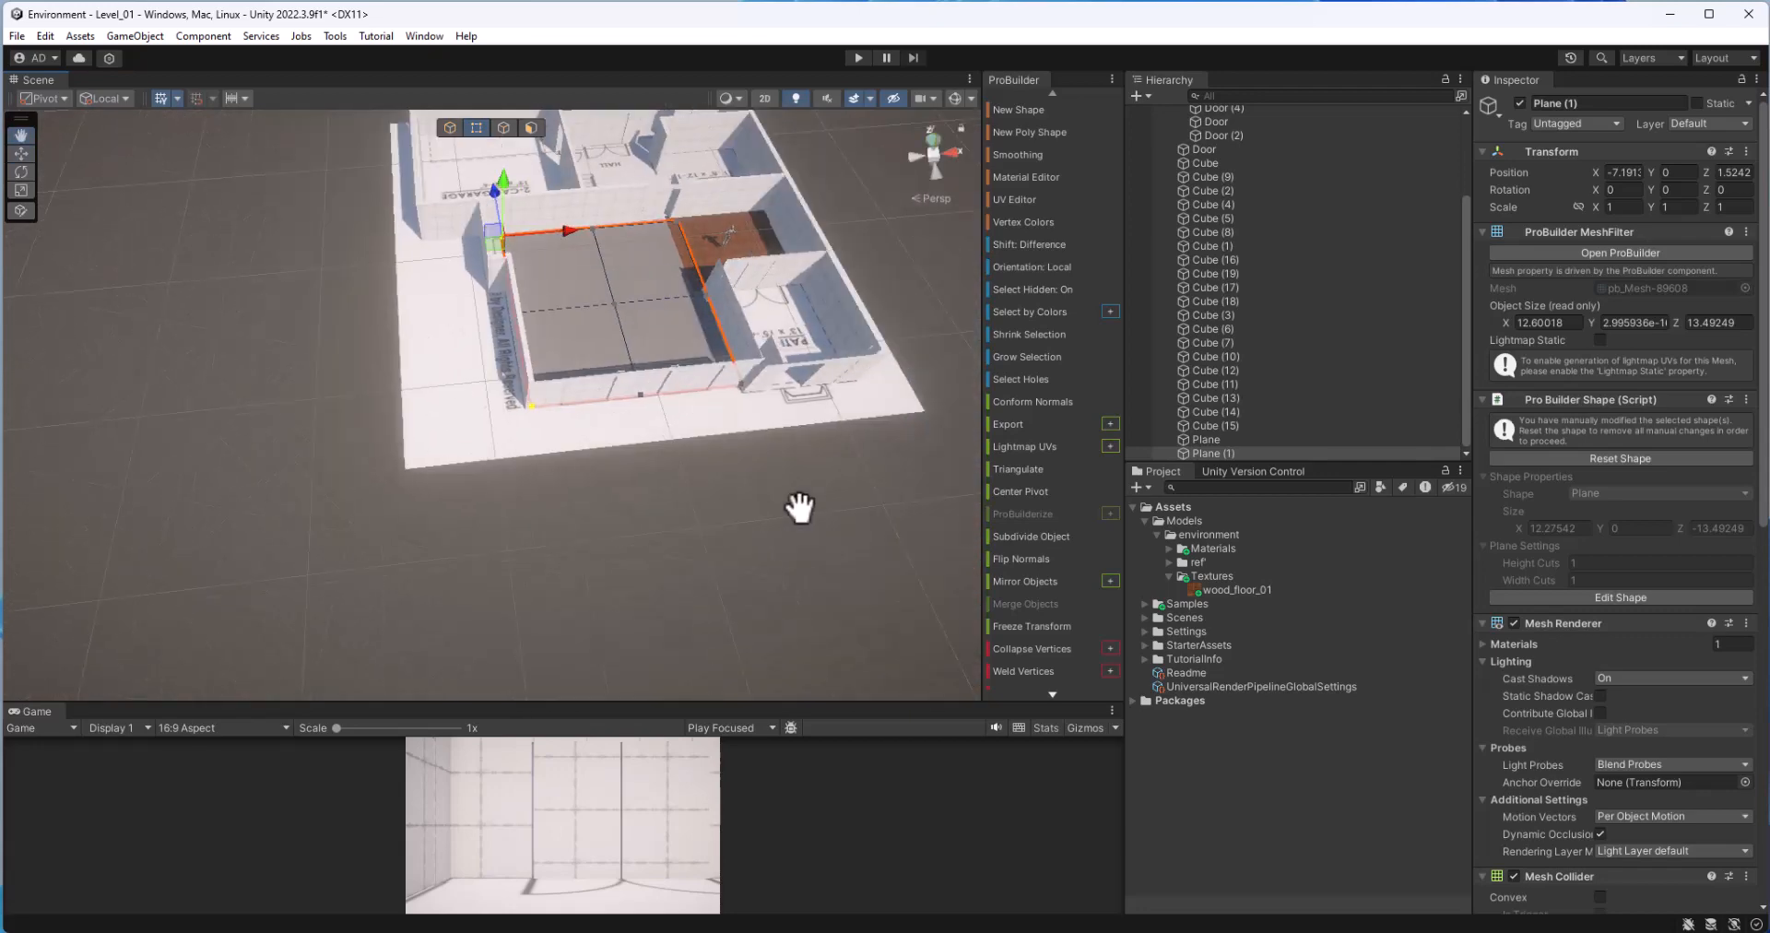
pyautogui.moveTo(798, 506); pyautogui.dragTo(673, 586, button='middle')
pyautogui.keyDown('alt'); pyautogui.moveTo(660, 520); pyautogui.dragTo(624, 542); pyautogui.keyUp('alt')
pyautogui.moveTo(573, 289); pyautogui.dragTo(694, 626)
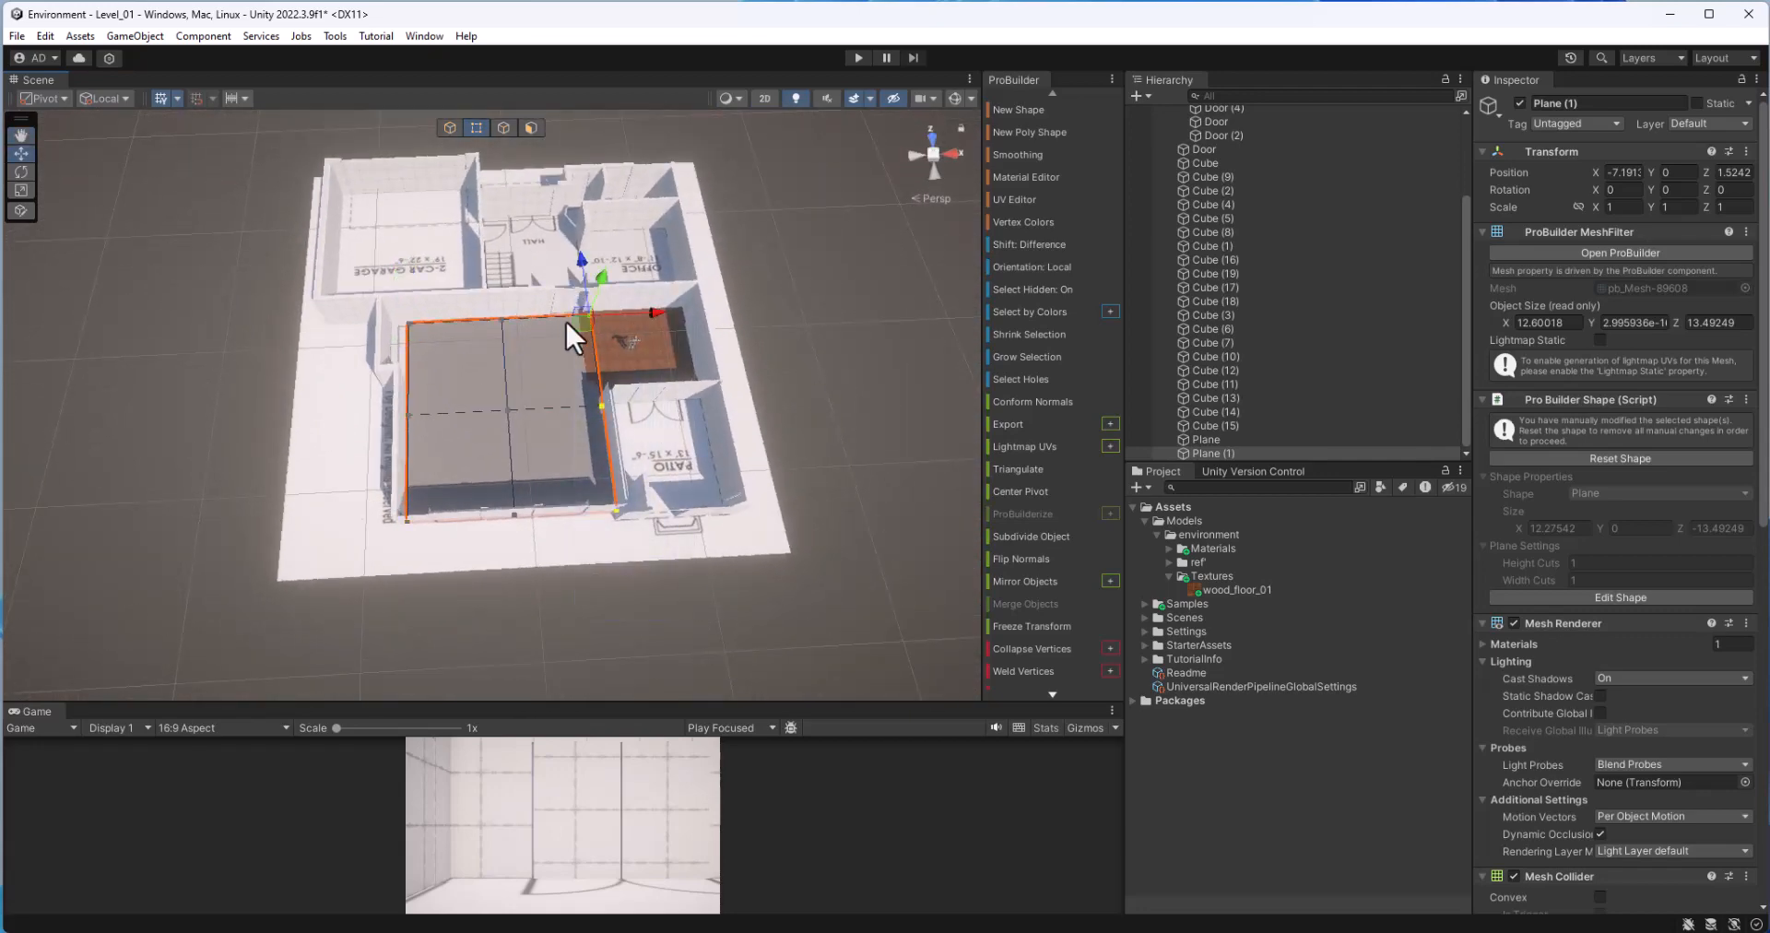
pyautogui.moveTo(650, 307); pyautogui.dragTo(645, 313)
pyautogui.keyDown('alt'); pyautogui.moveTo(627, 378); pyautogui.dragTo(296, 581); pyautogui.keyUp('alt')
pyautogui.scroll(3, 442, 358)
pyautogui.moveTo(296, 581); pyautogui.dragTo(245, 589, button='middle')
pyautogui.keyDown('alt'); pyautogui.moveTo(245, 589); pyautogui.dragTo(472, 455); pyautogui.keyUp('alt')
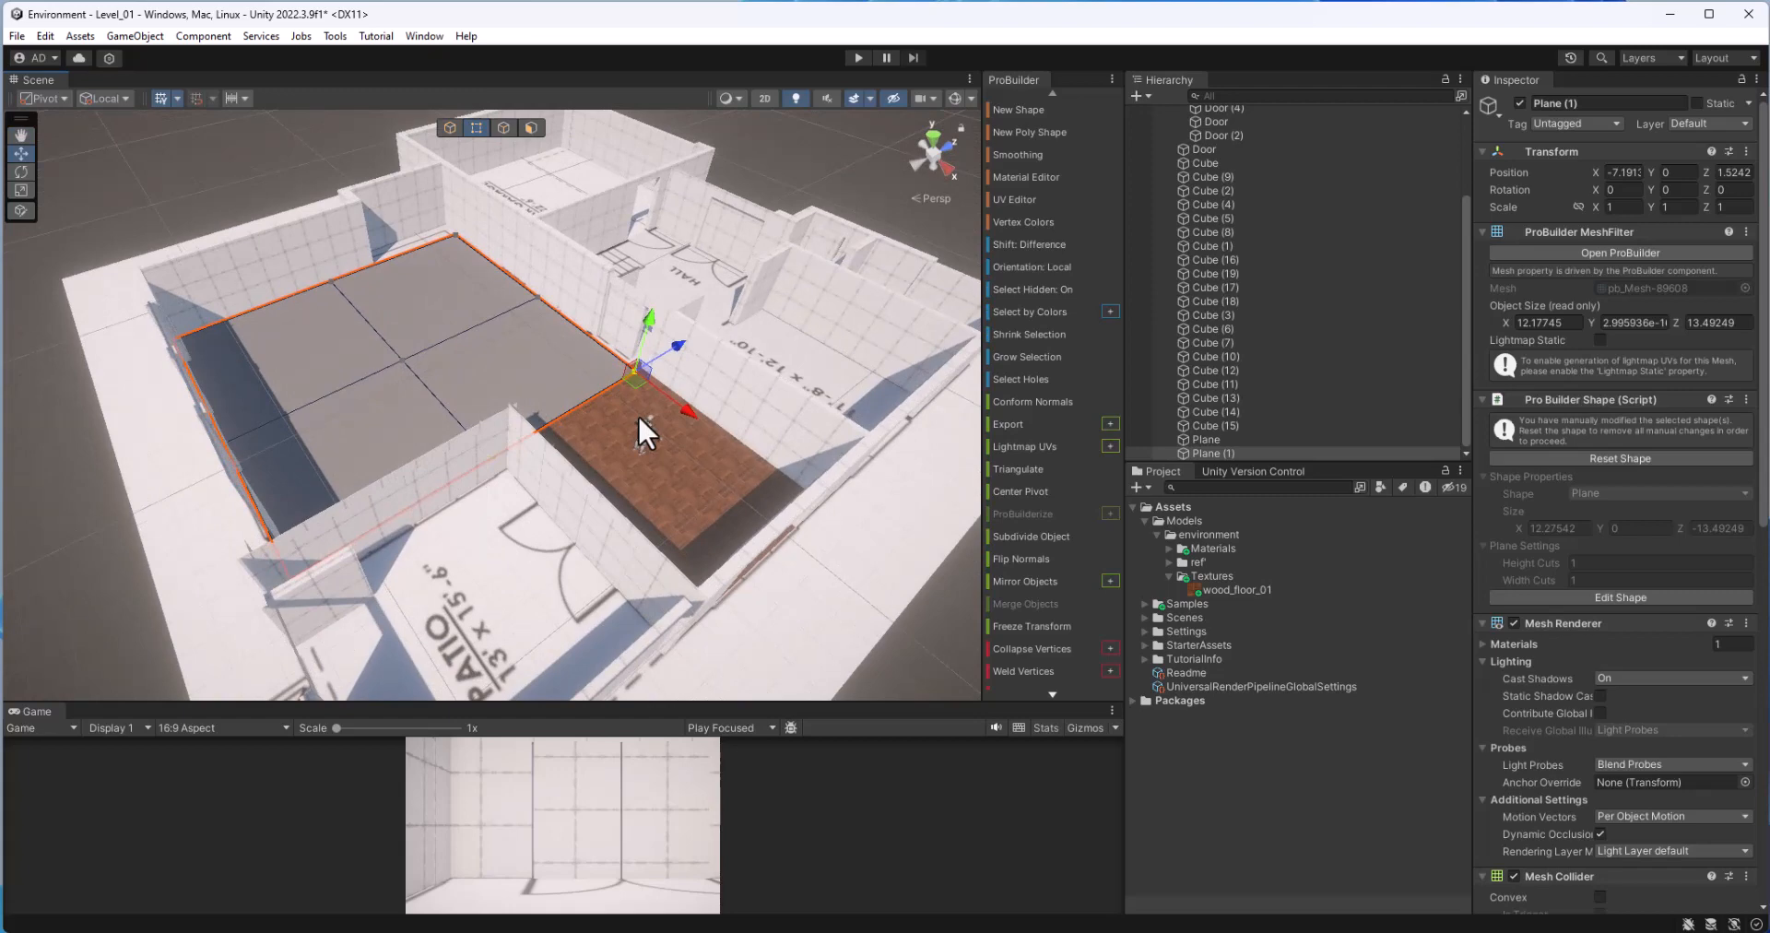
# Step: Switch to textures.com in the browser and replace the wood floor search with a search for "carpet"
pyautogui.hotkey('alt', 'Tab')
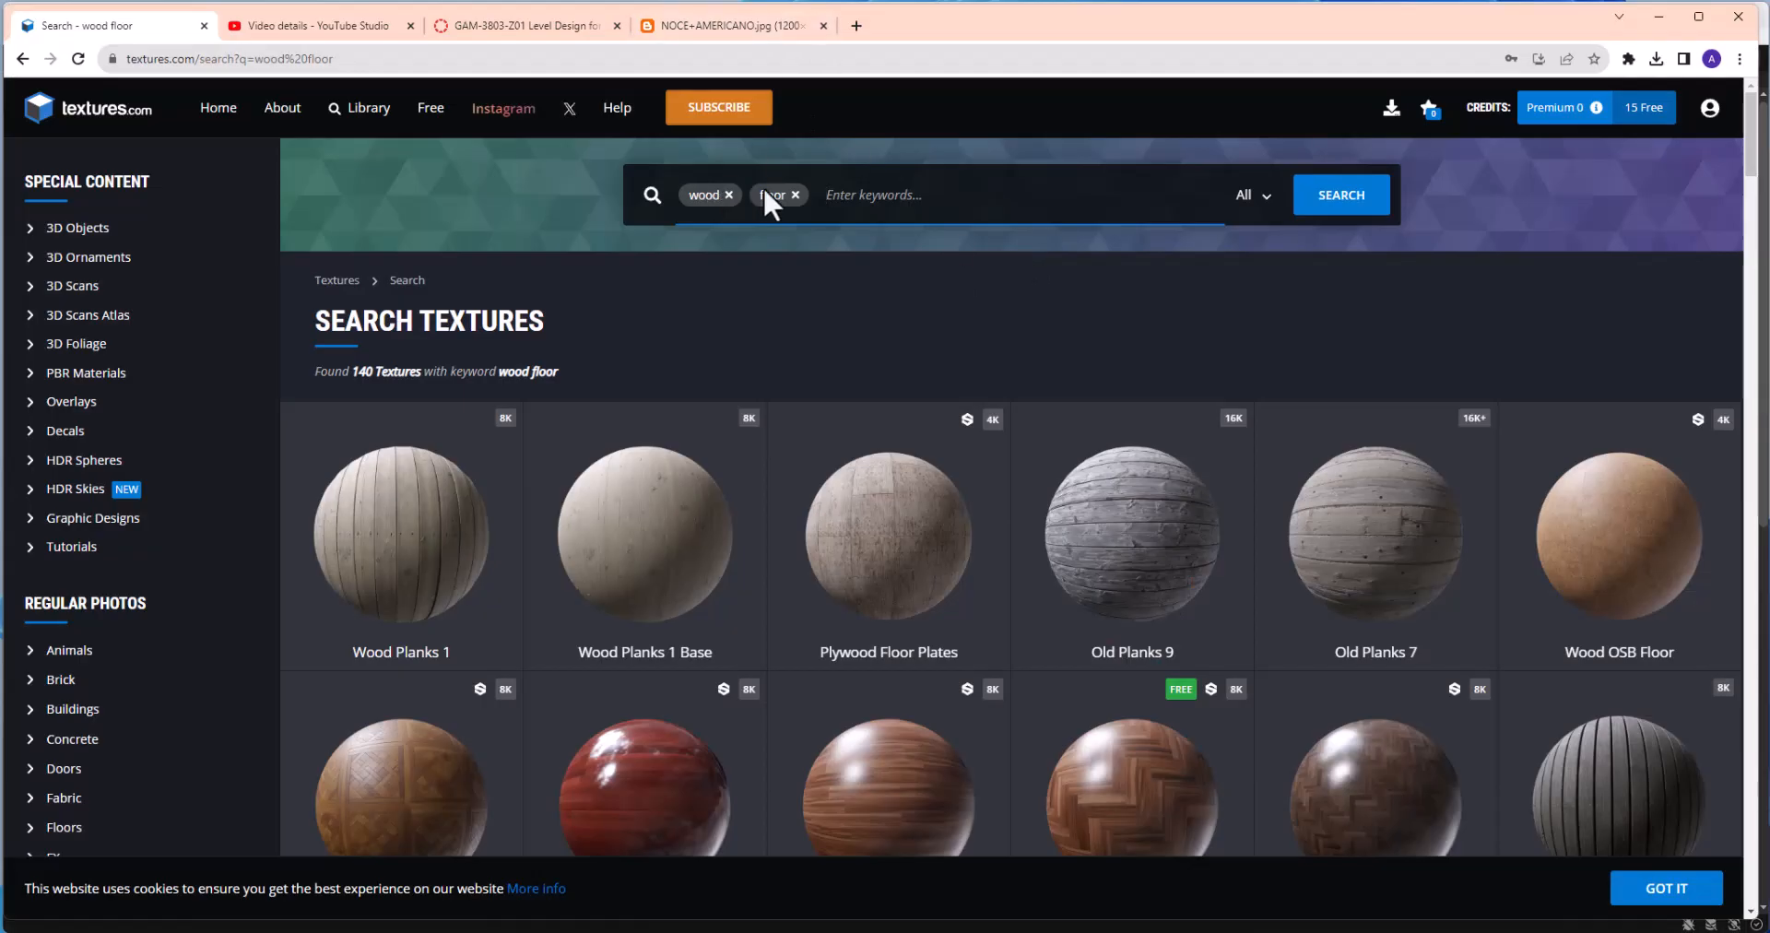
pyautogui.click(729, 194)
pyautogui.click(724, 196)
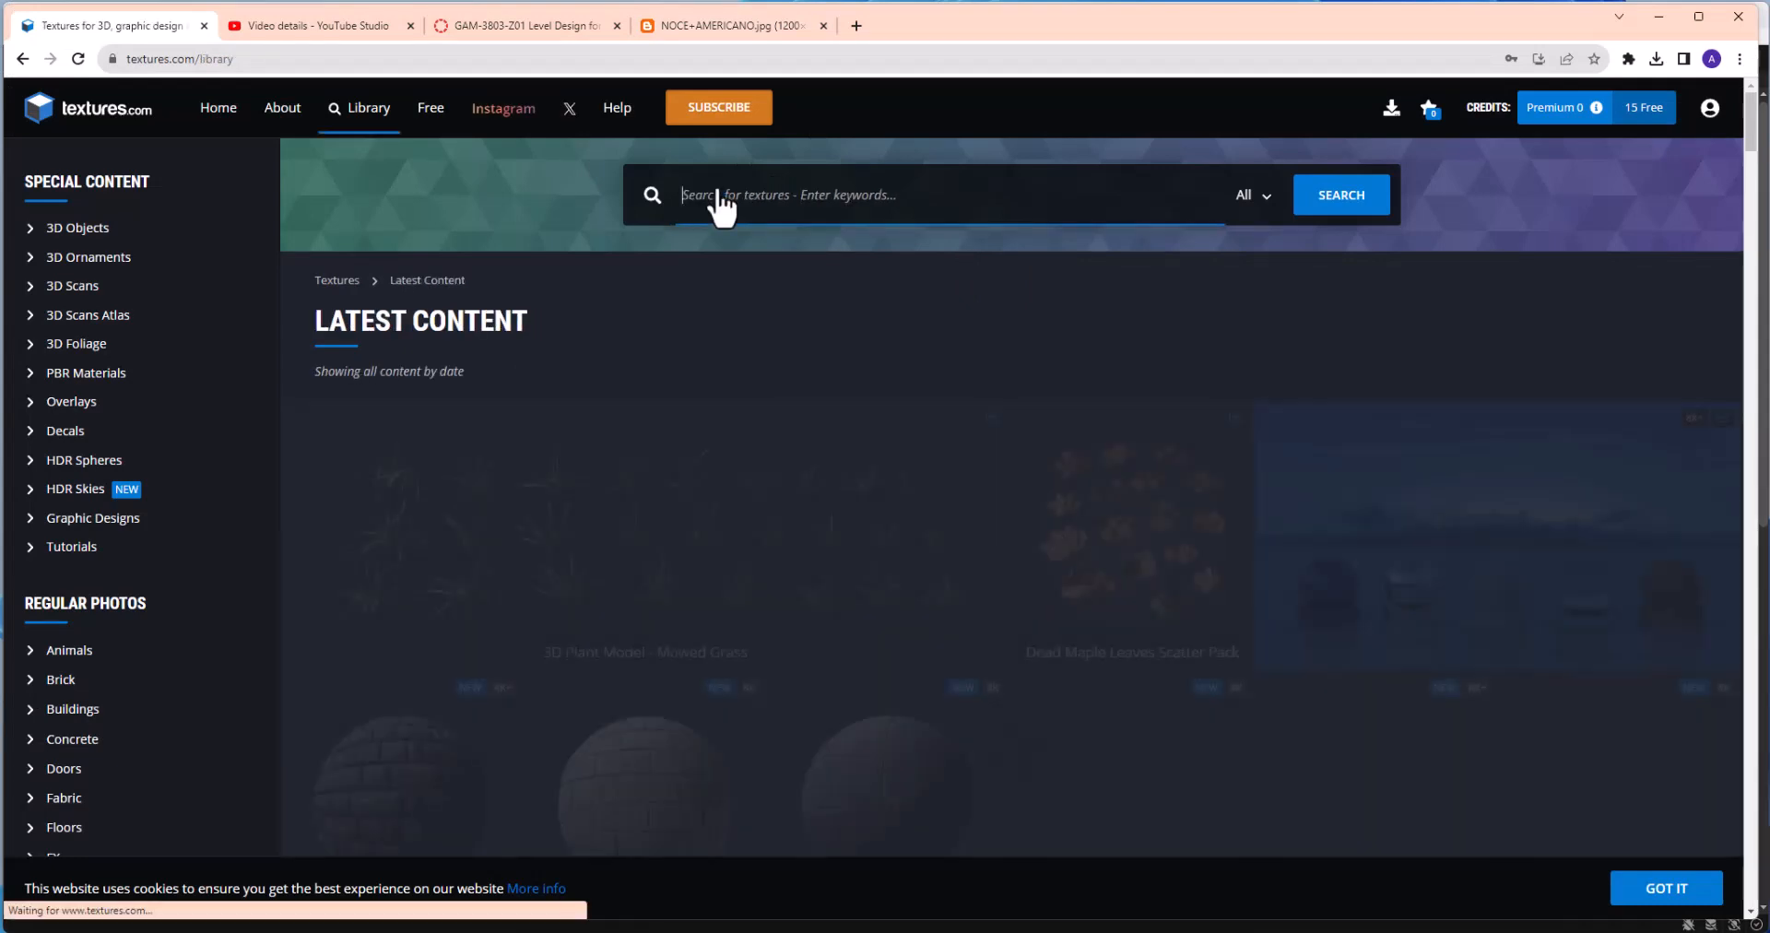
pyautogui.write('carp')
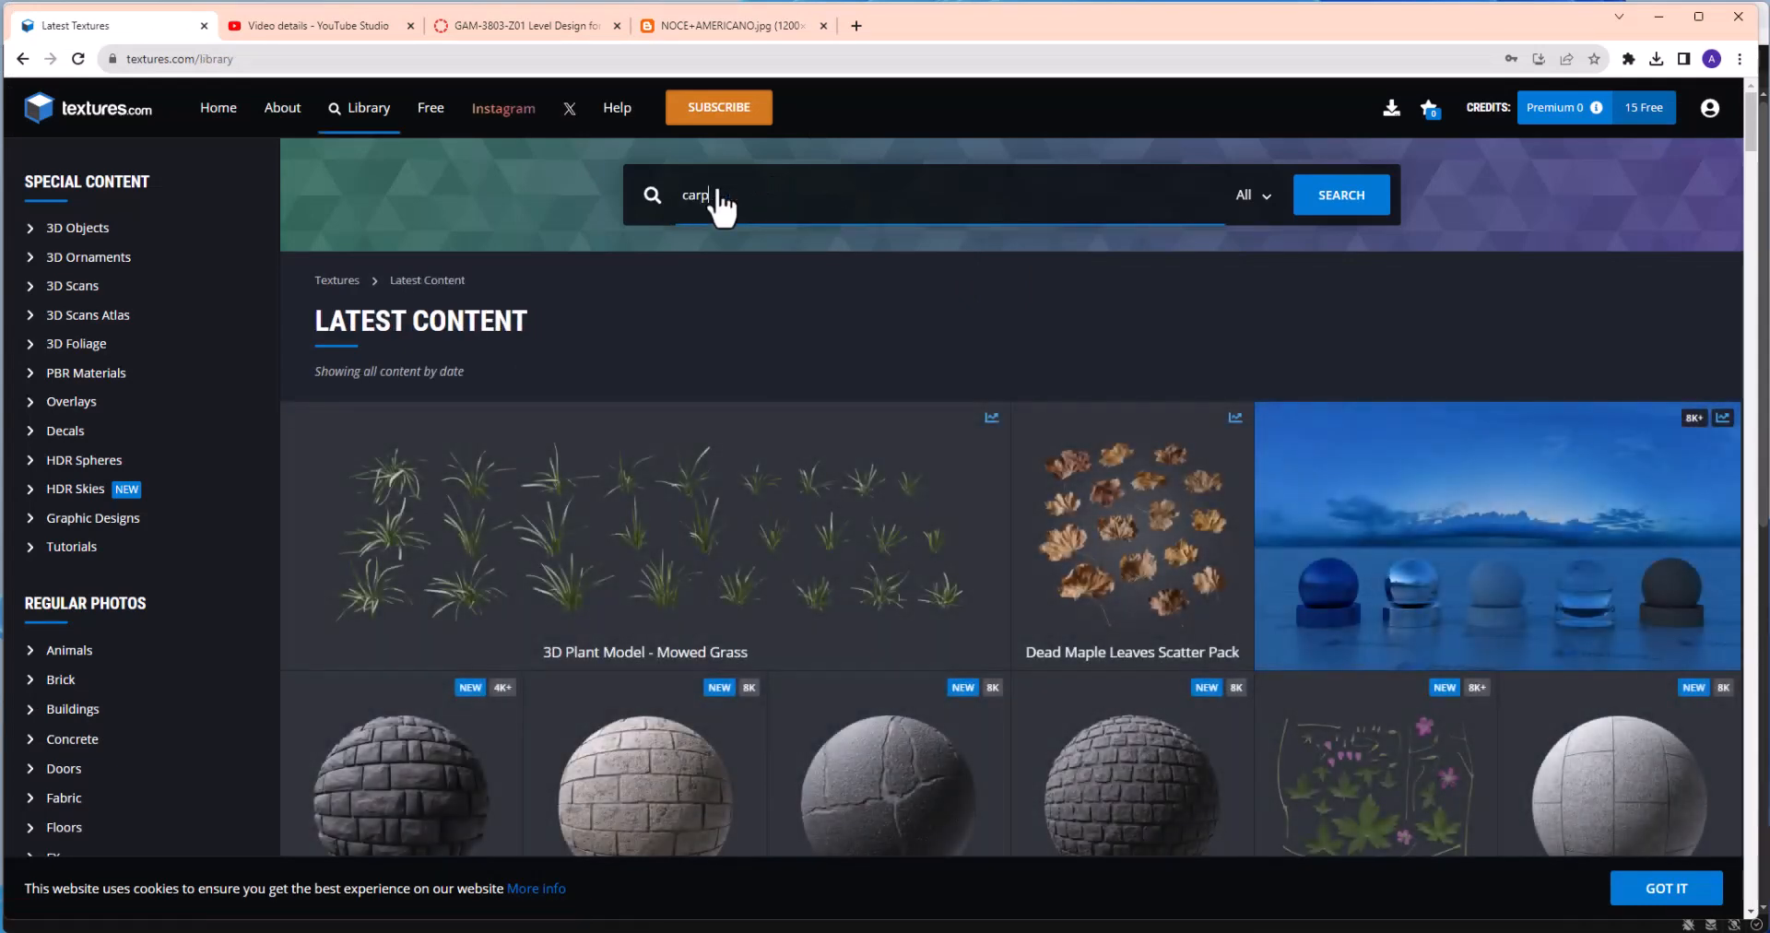
pyautogui.write('et')
pyautogui.press('Return')
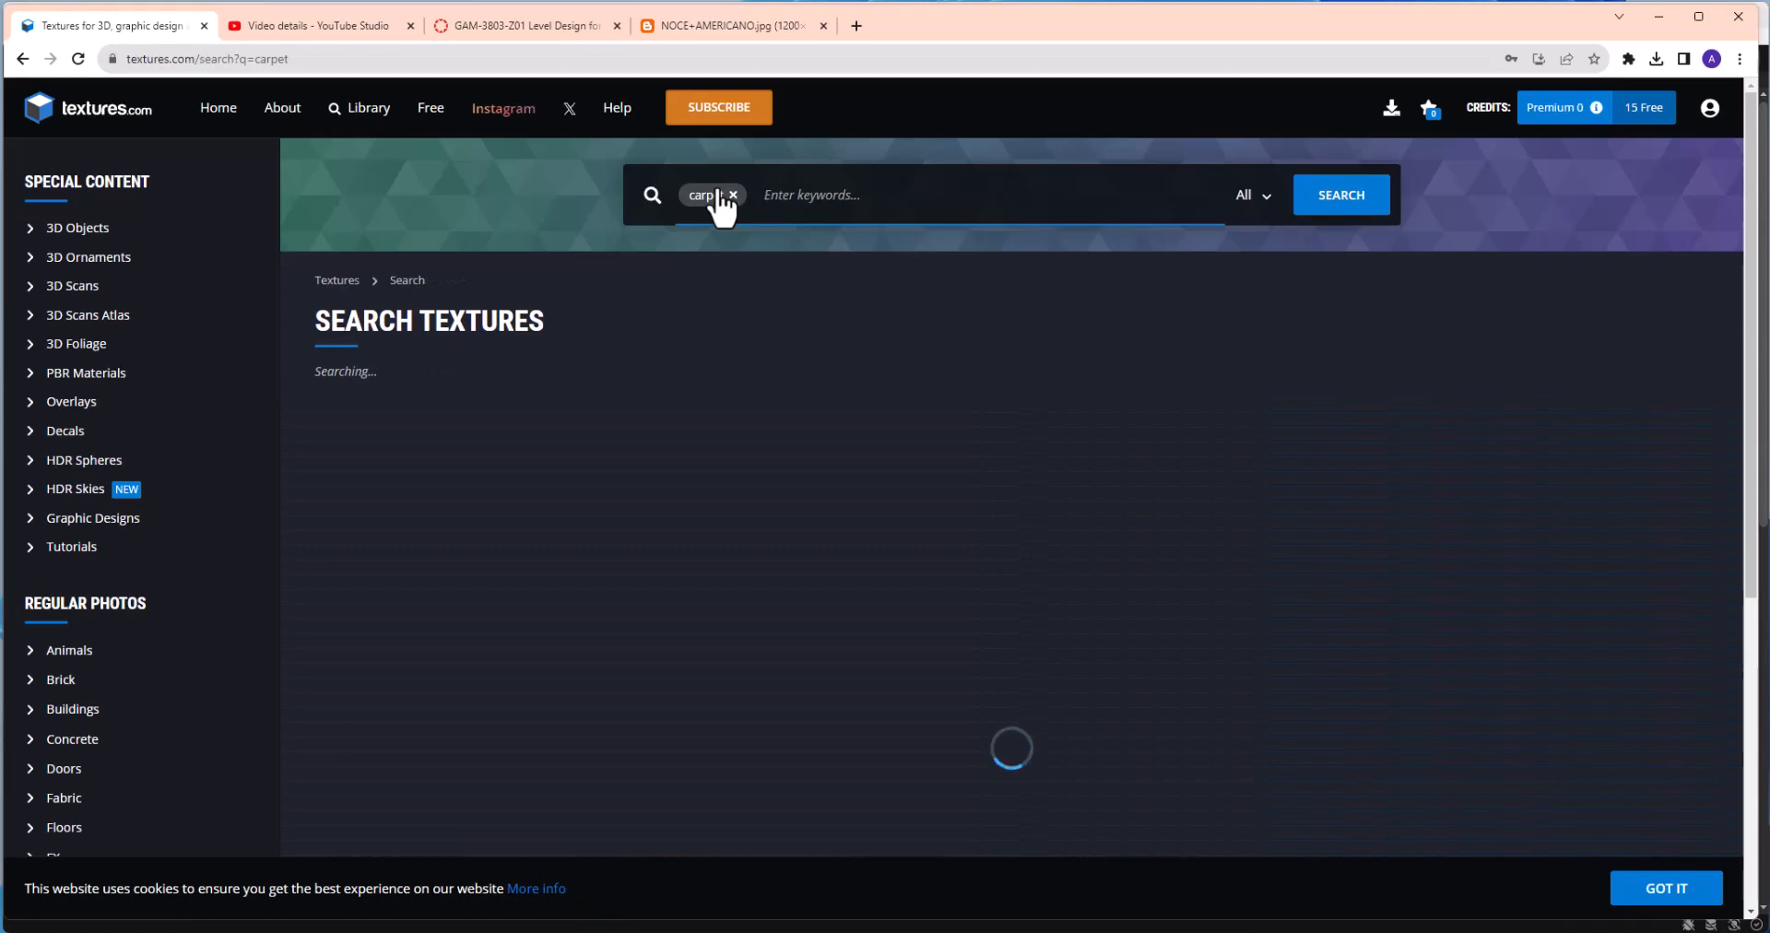
pyautogui.scroll(-4, 1059, 395)
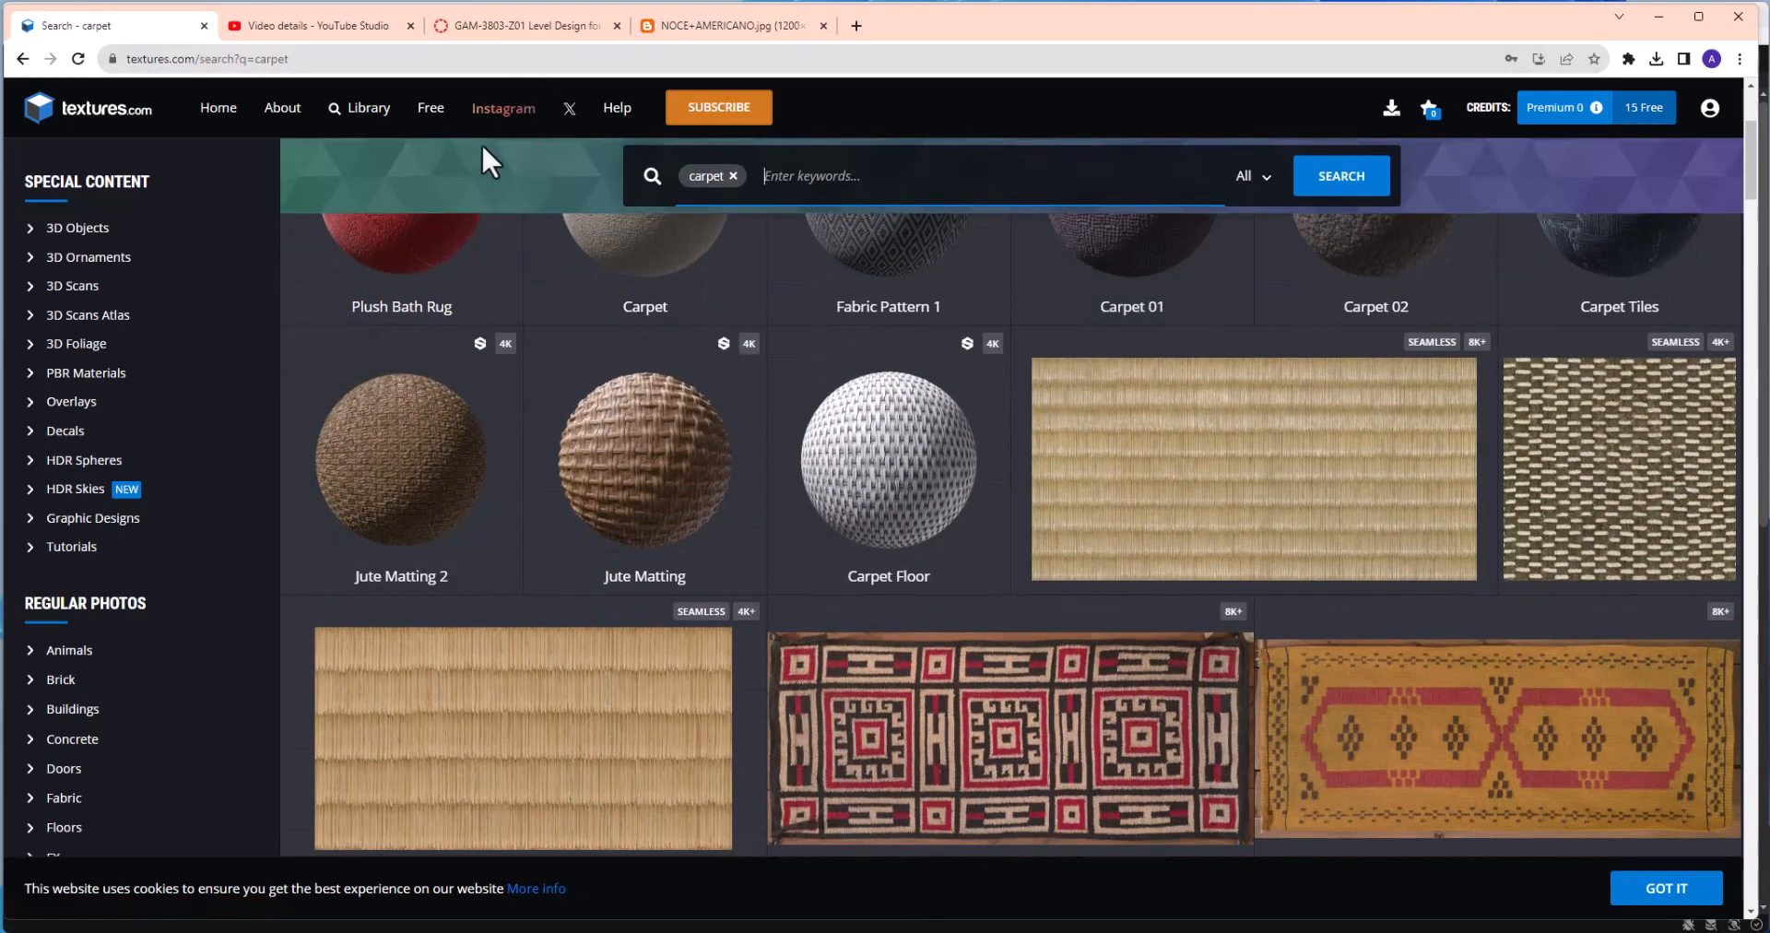
# Step: Browse the site's free content from start to end for a usable carpet texture
pyautogui.click(433, 127)
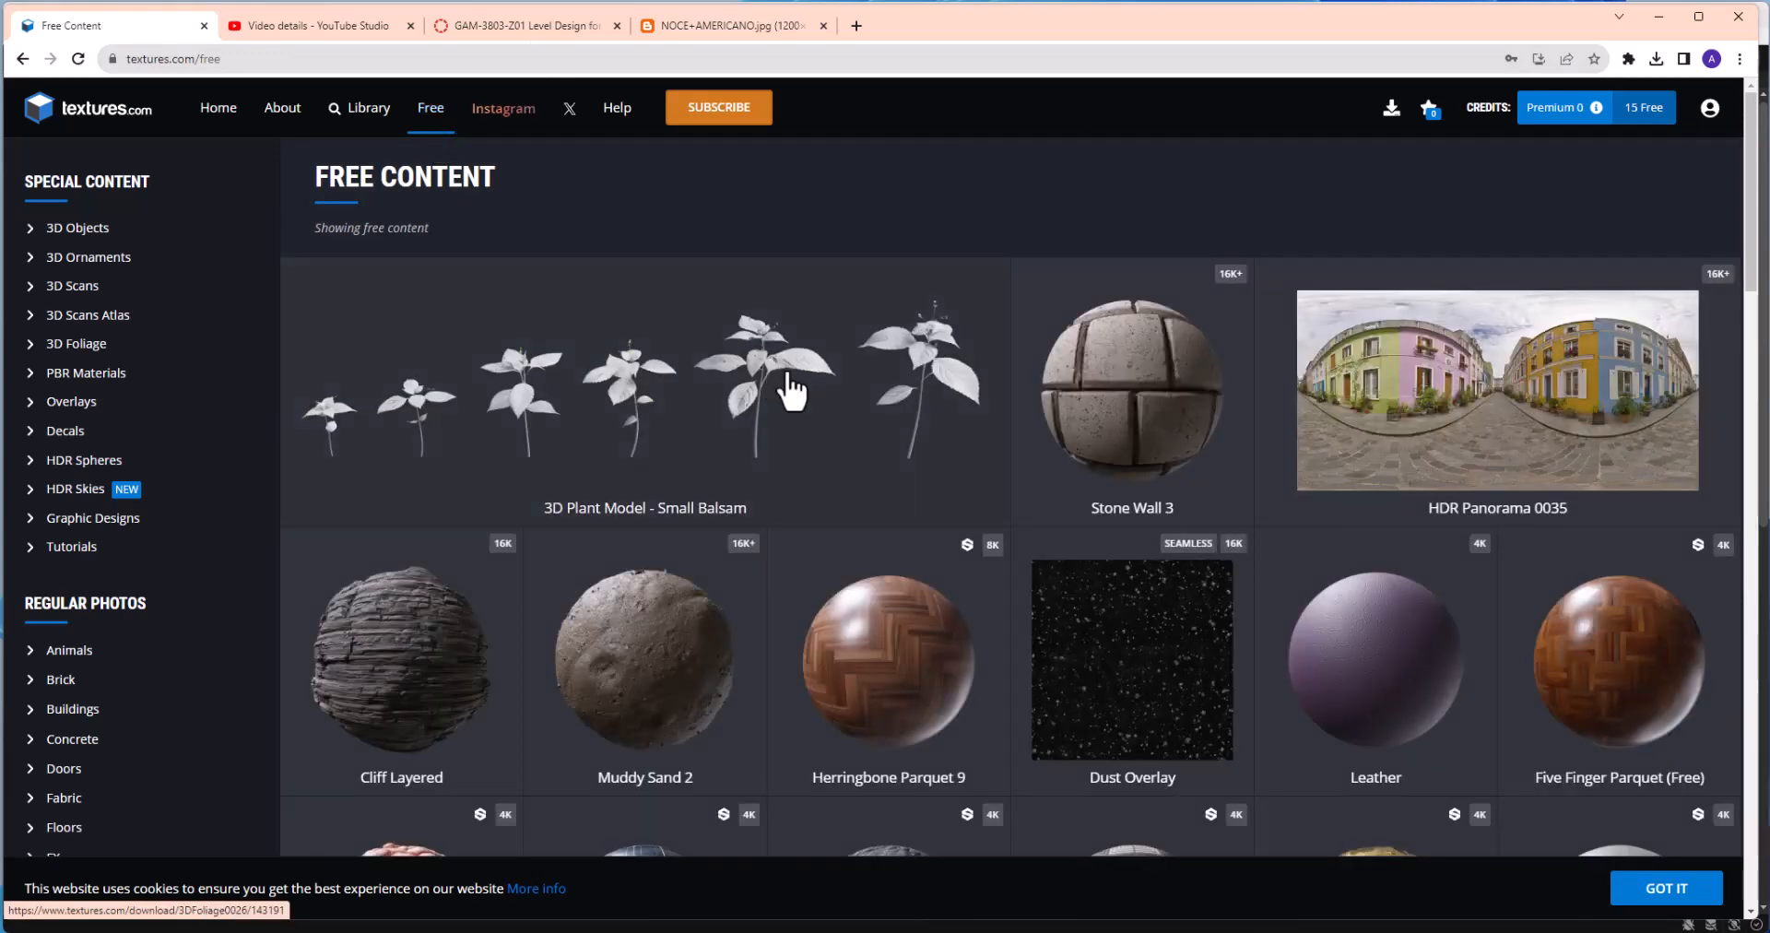
pyautogui.scroll(-7, 1060, 427)
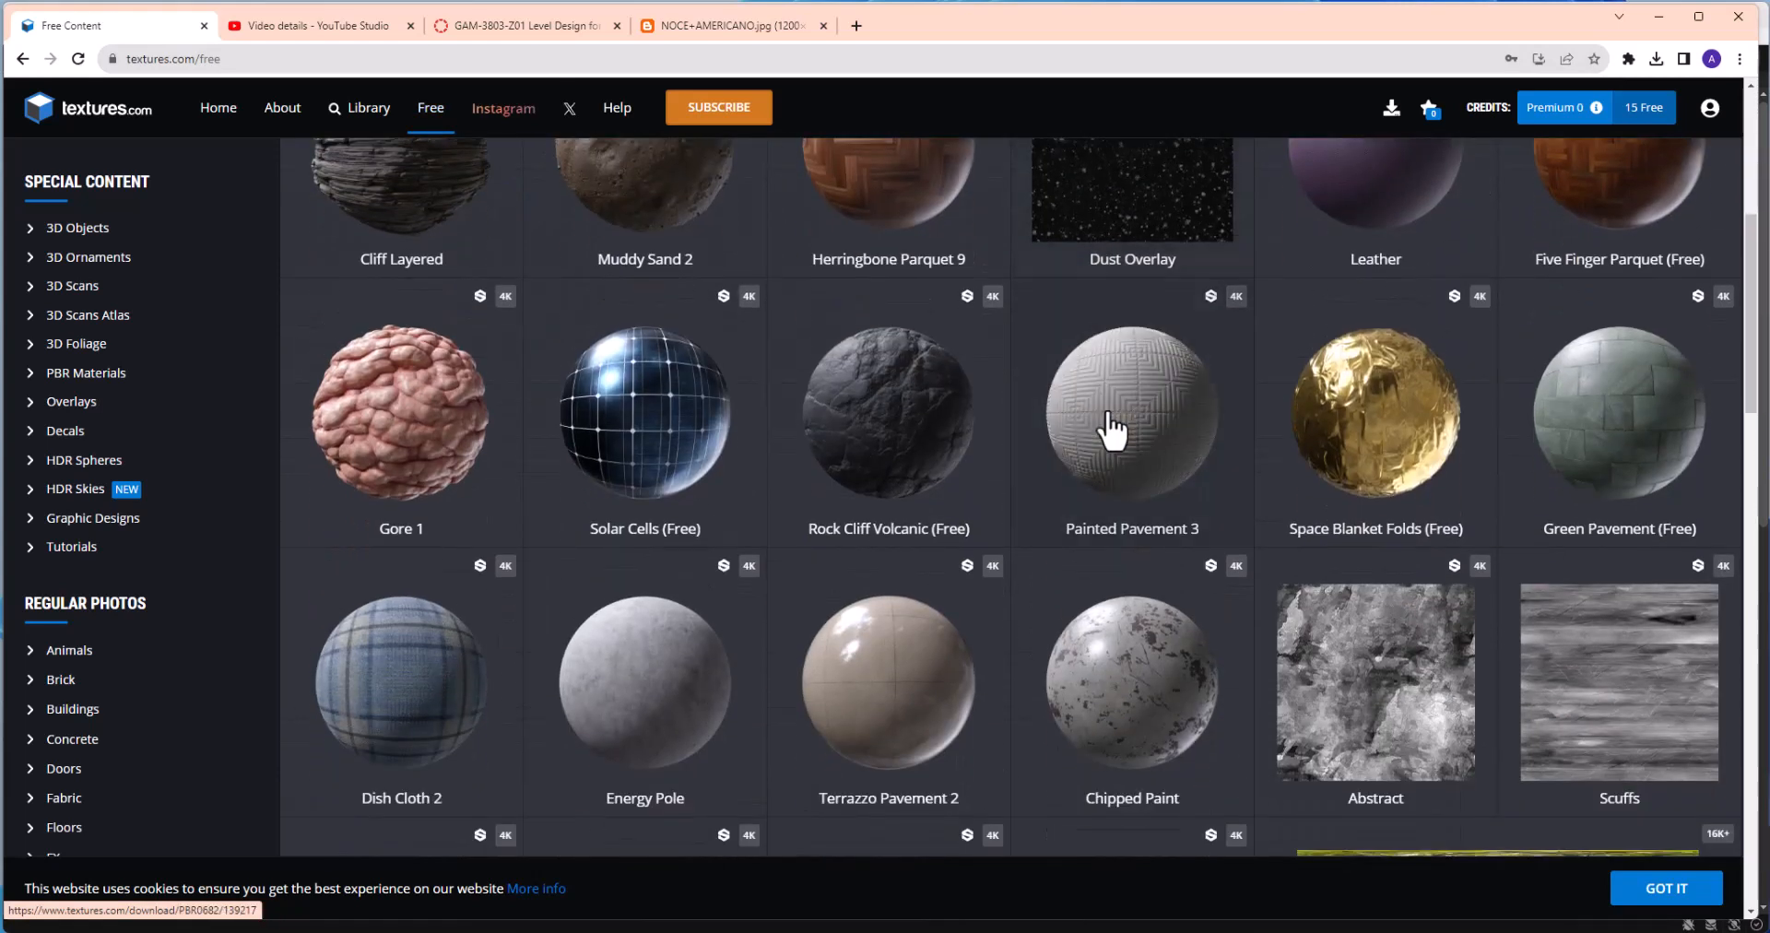
pyautogui.scroll(-3, 1112, 428)
pyautogui.scroll(-7, 1113, 428)
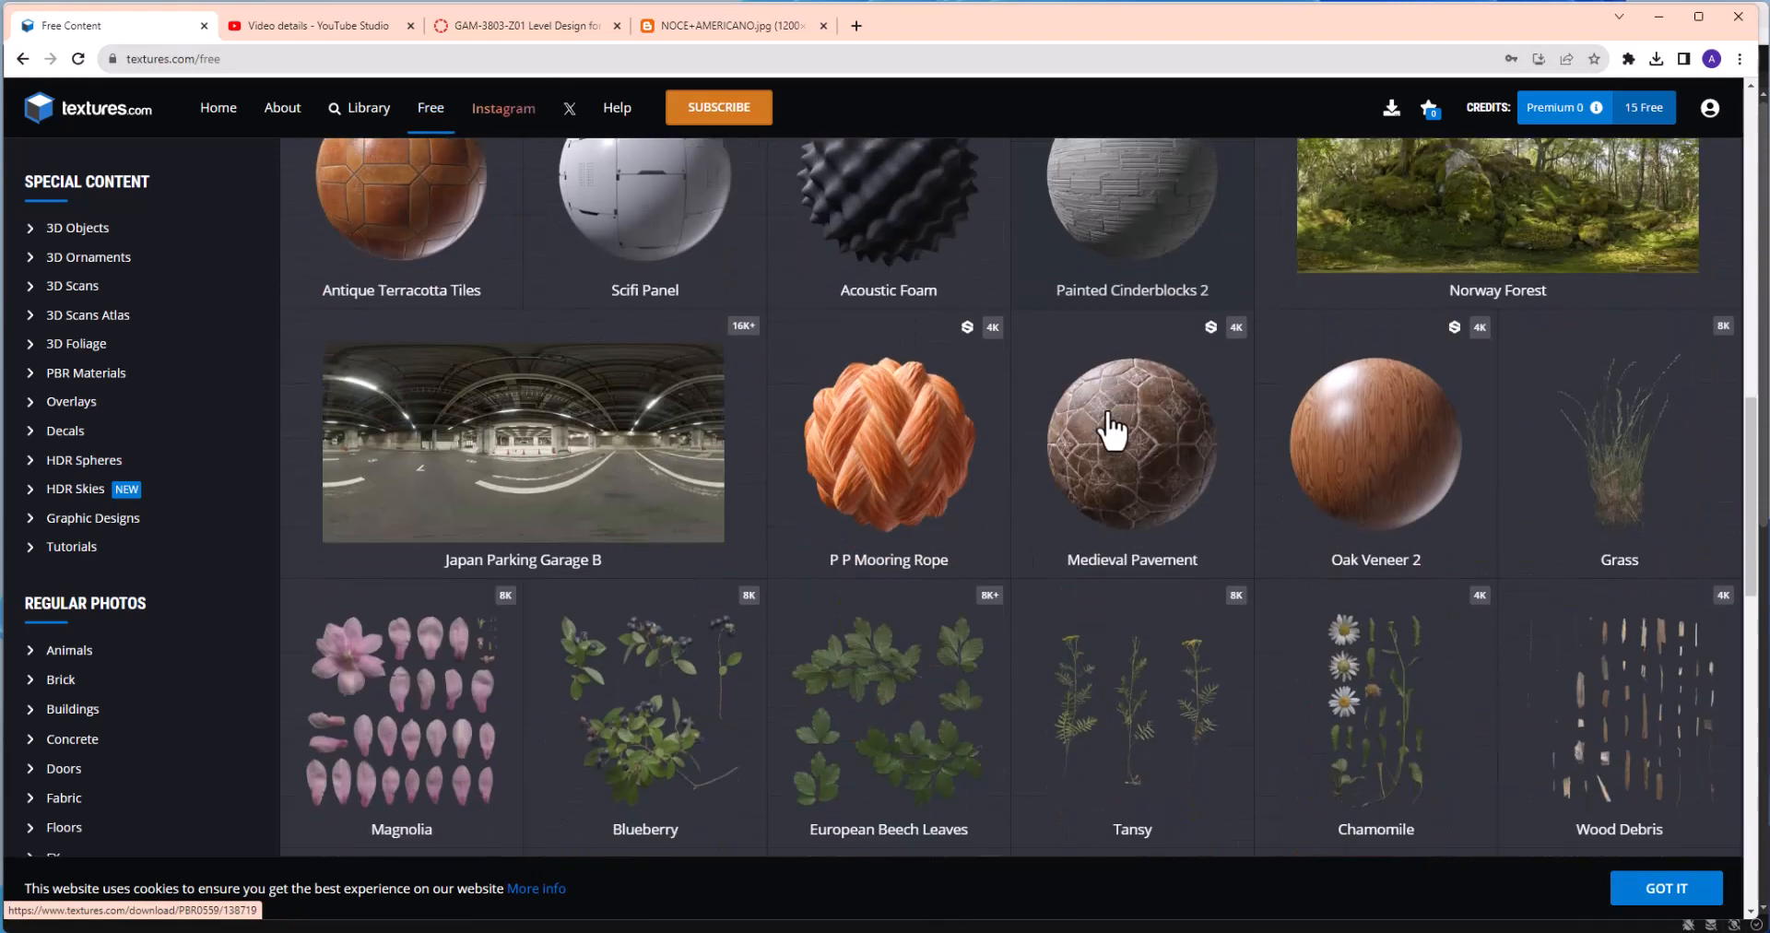
pyautogui.scroll(-10, 1116, 426)
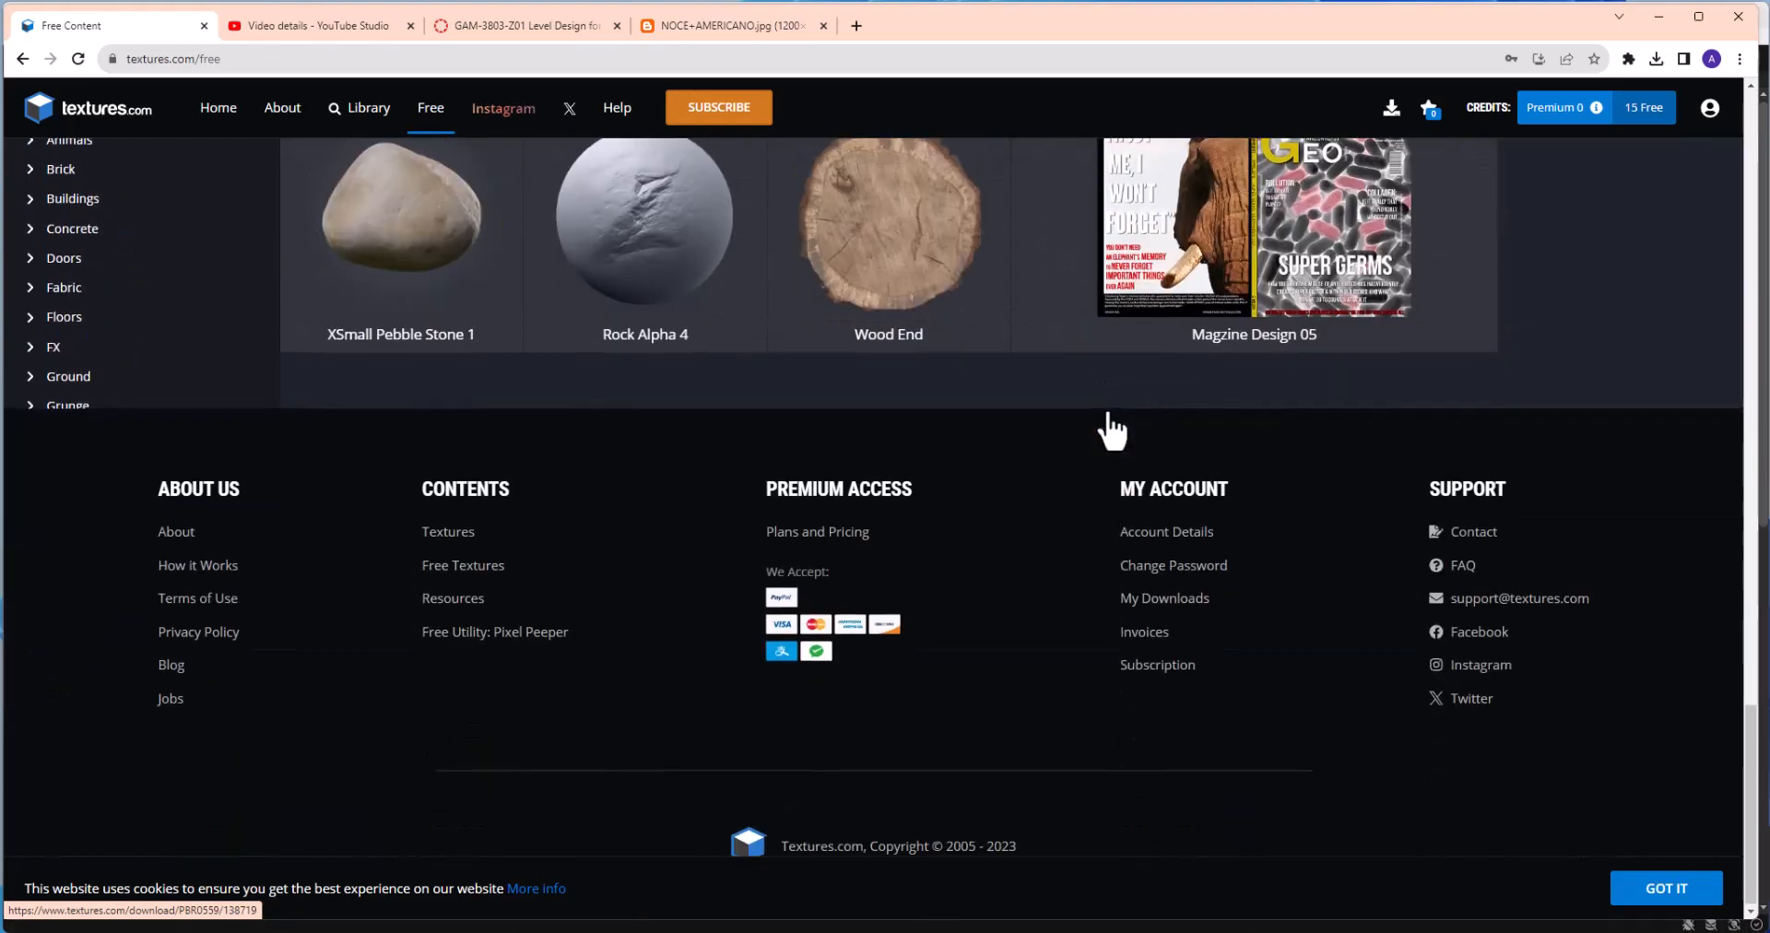
pyautogui.scroll(10, 1110, 427)
pyautogui.scroll(17, 1141, 442)
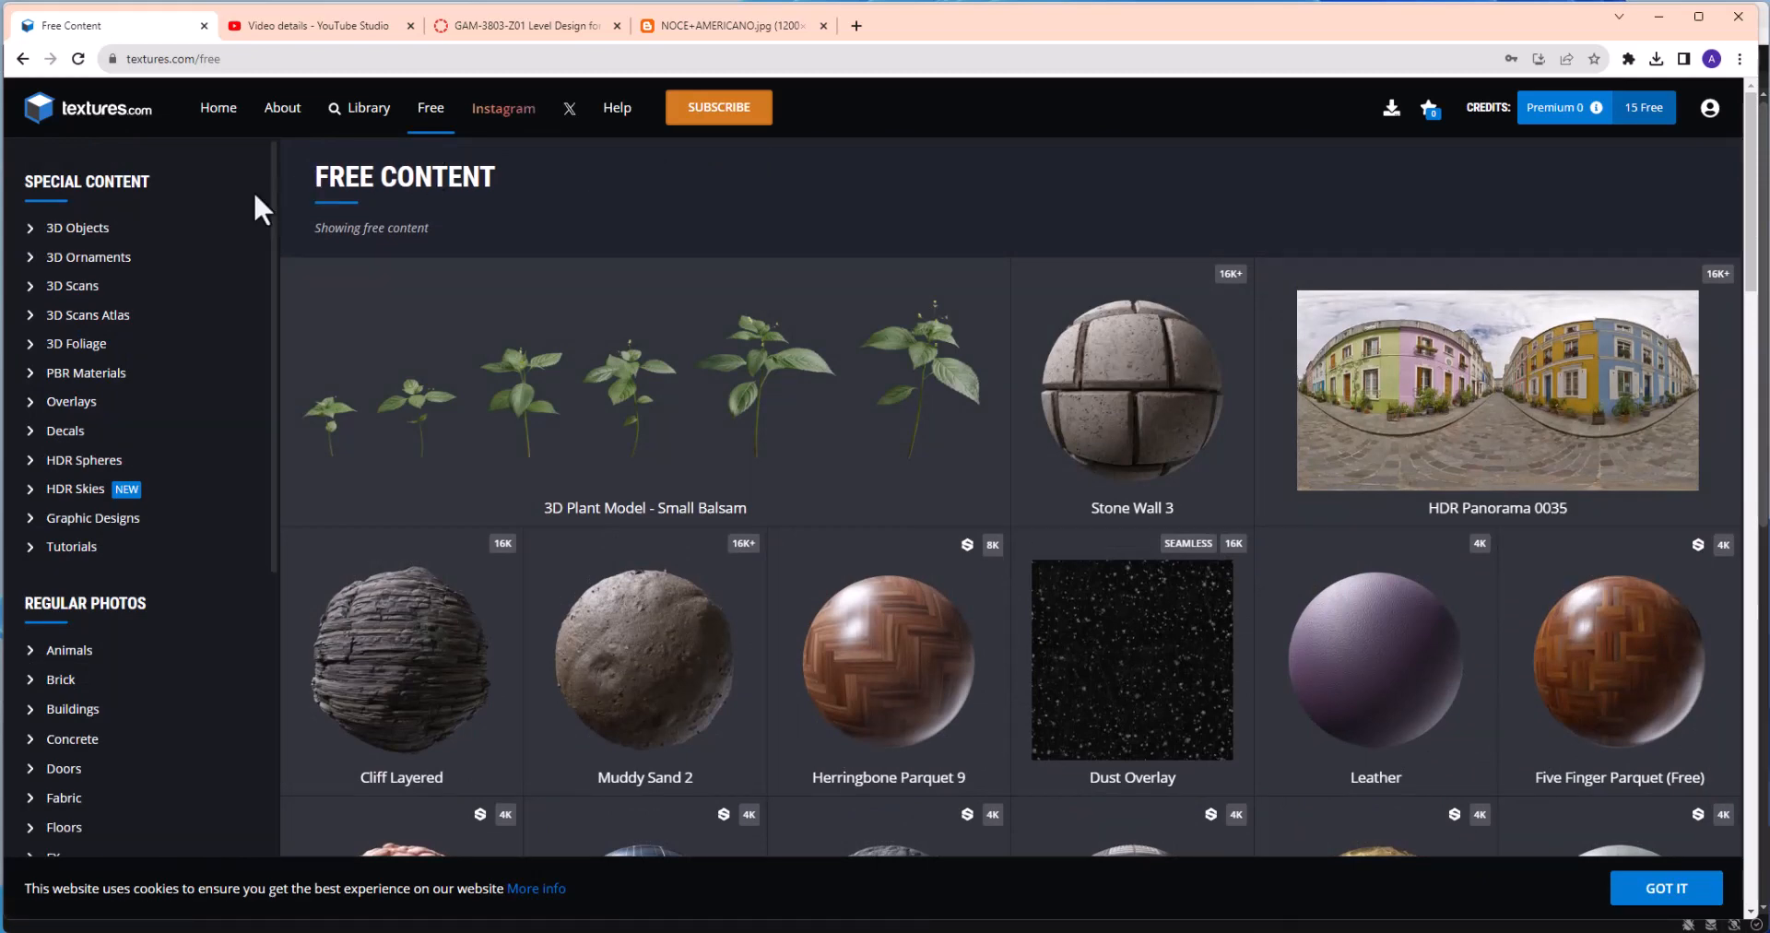
# Step: Search the texture library for "carpet" and open the Fabric Pattern 1 material's download options
pyautogui.click(376, 127)
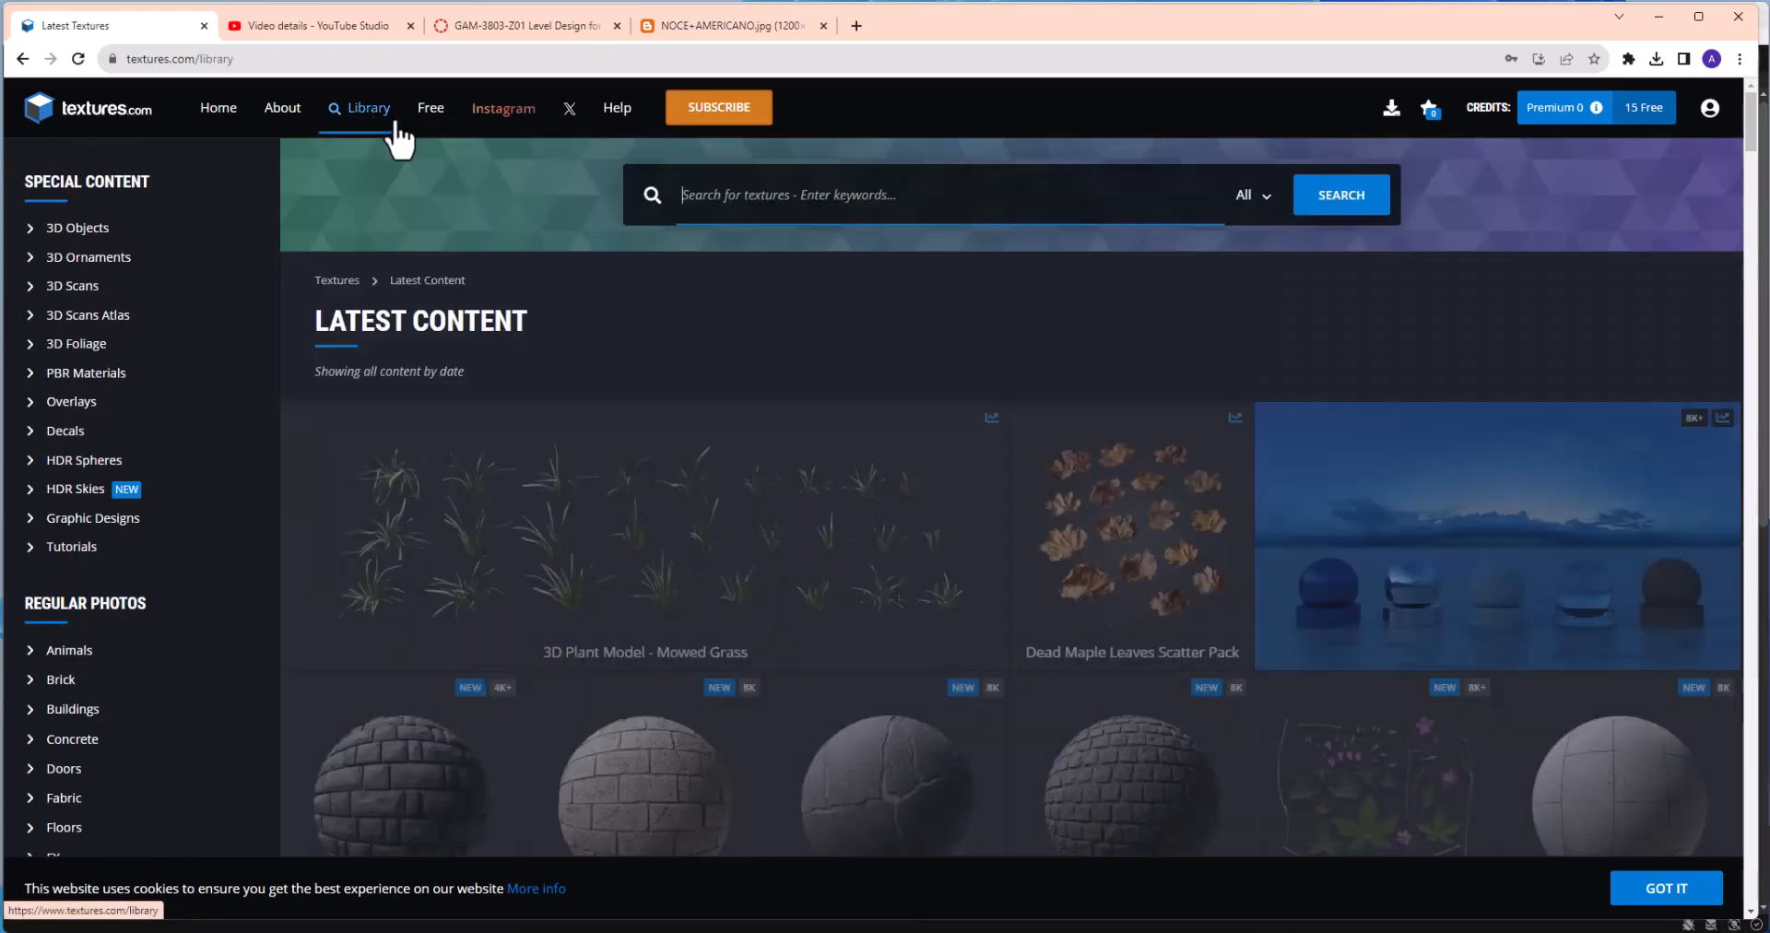
pyautogui.click(798, 175)
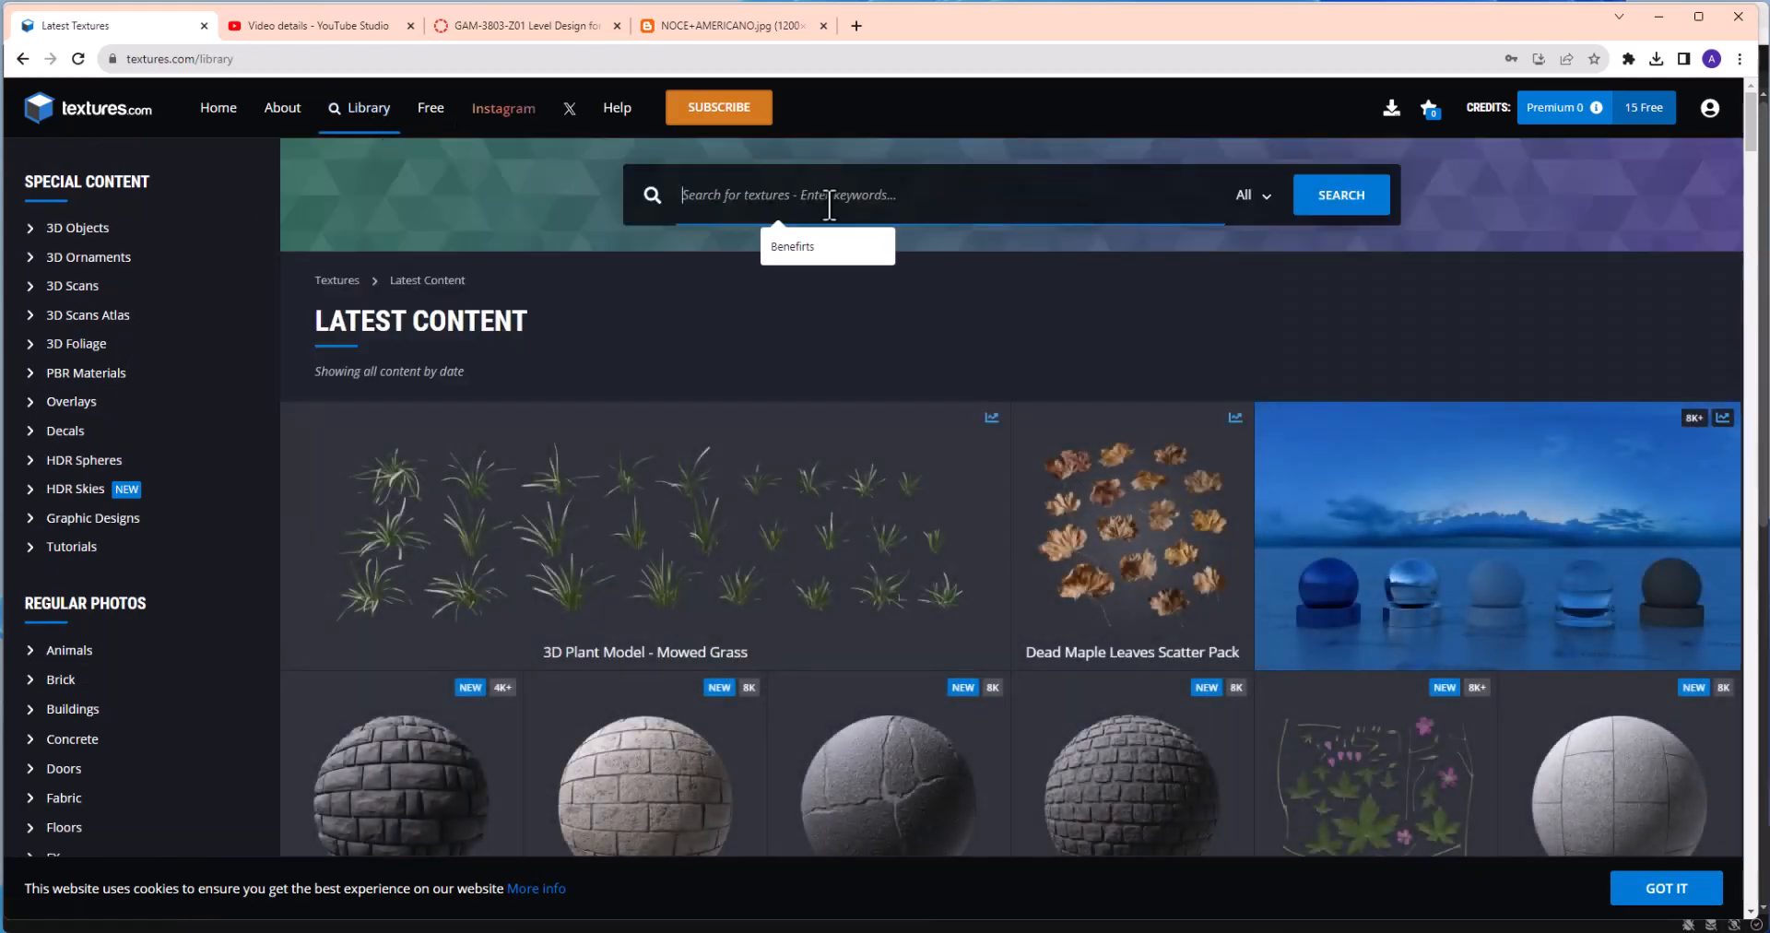
pyautogui.write('carpet')
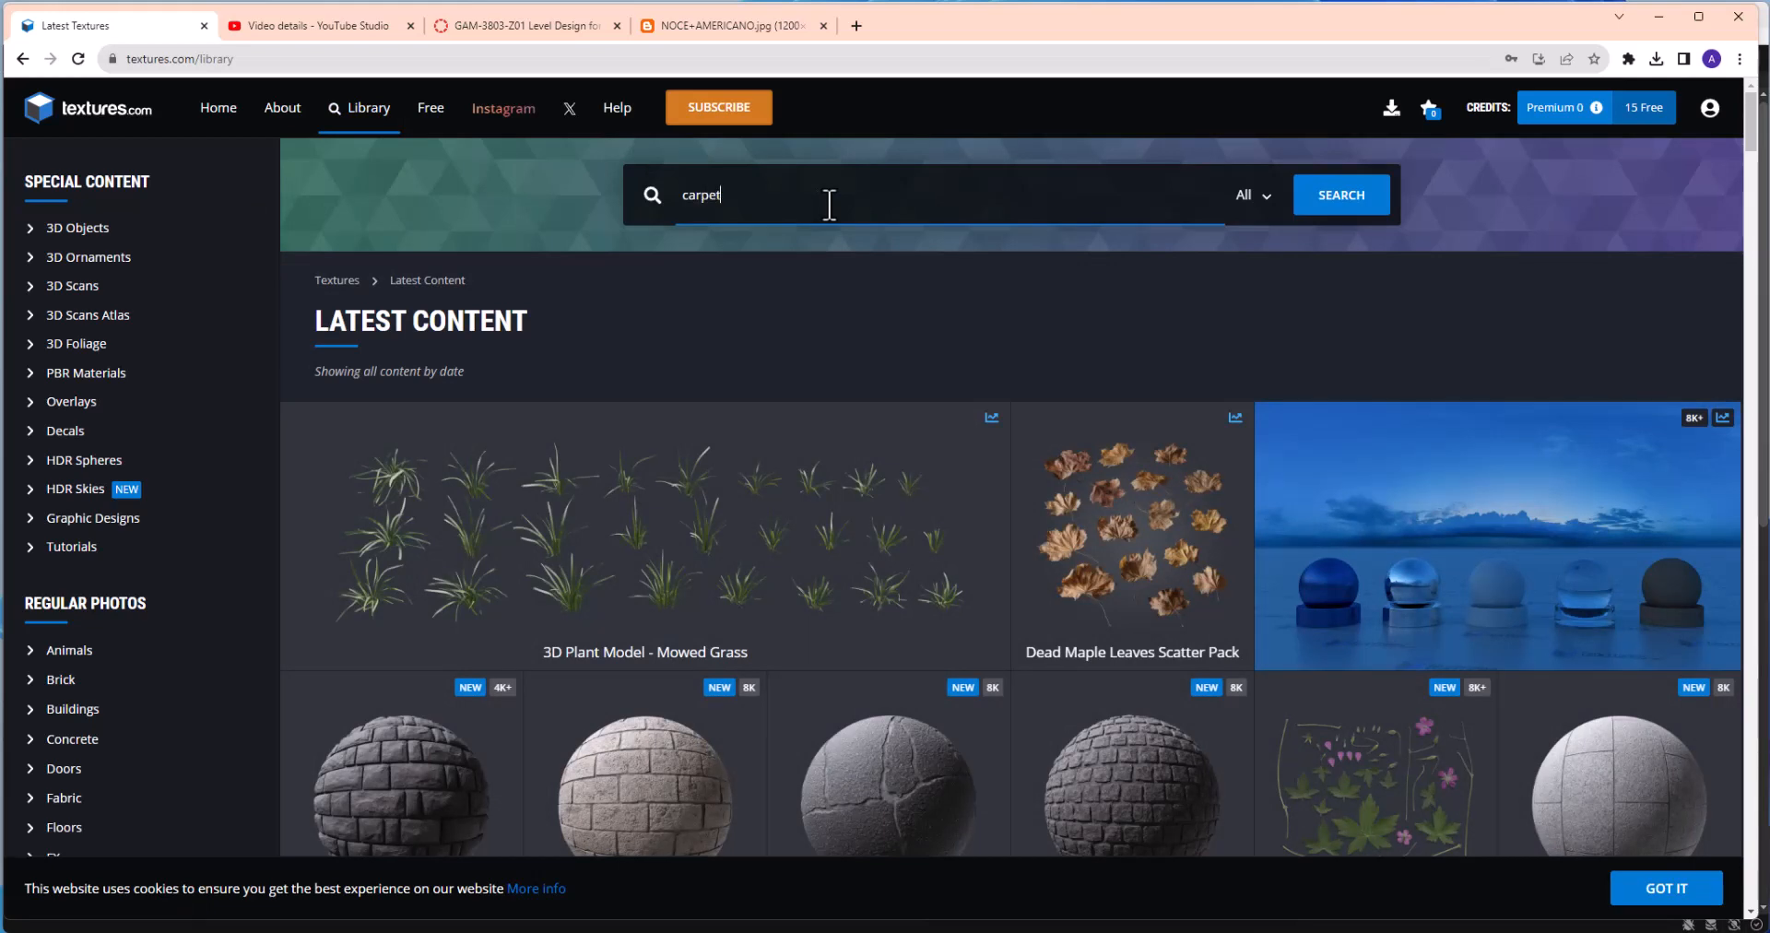
pyautogui.press('Return')
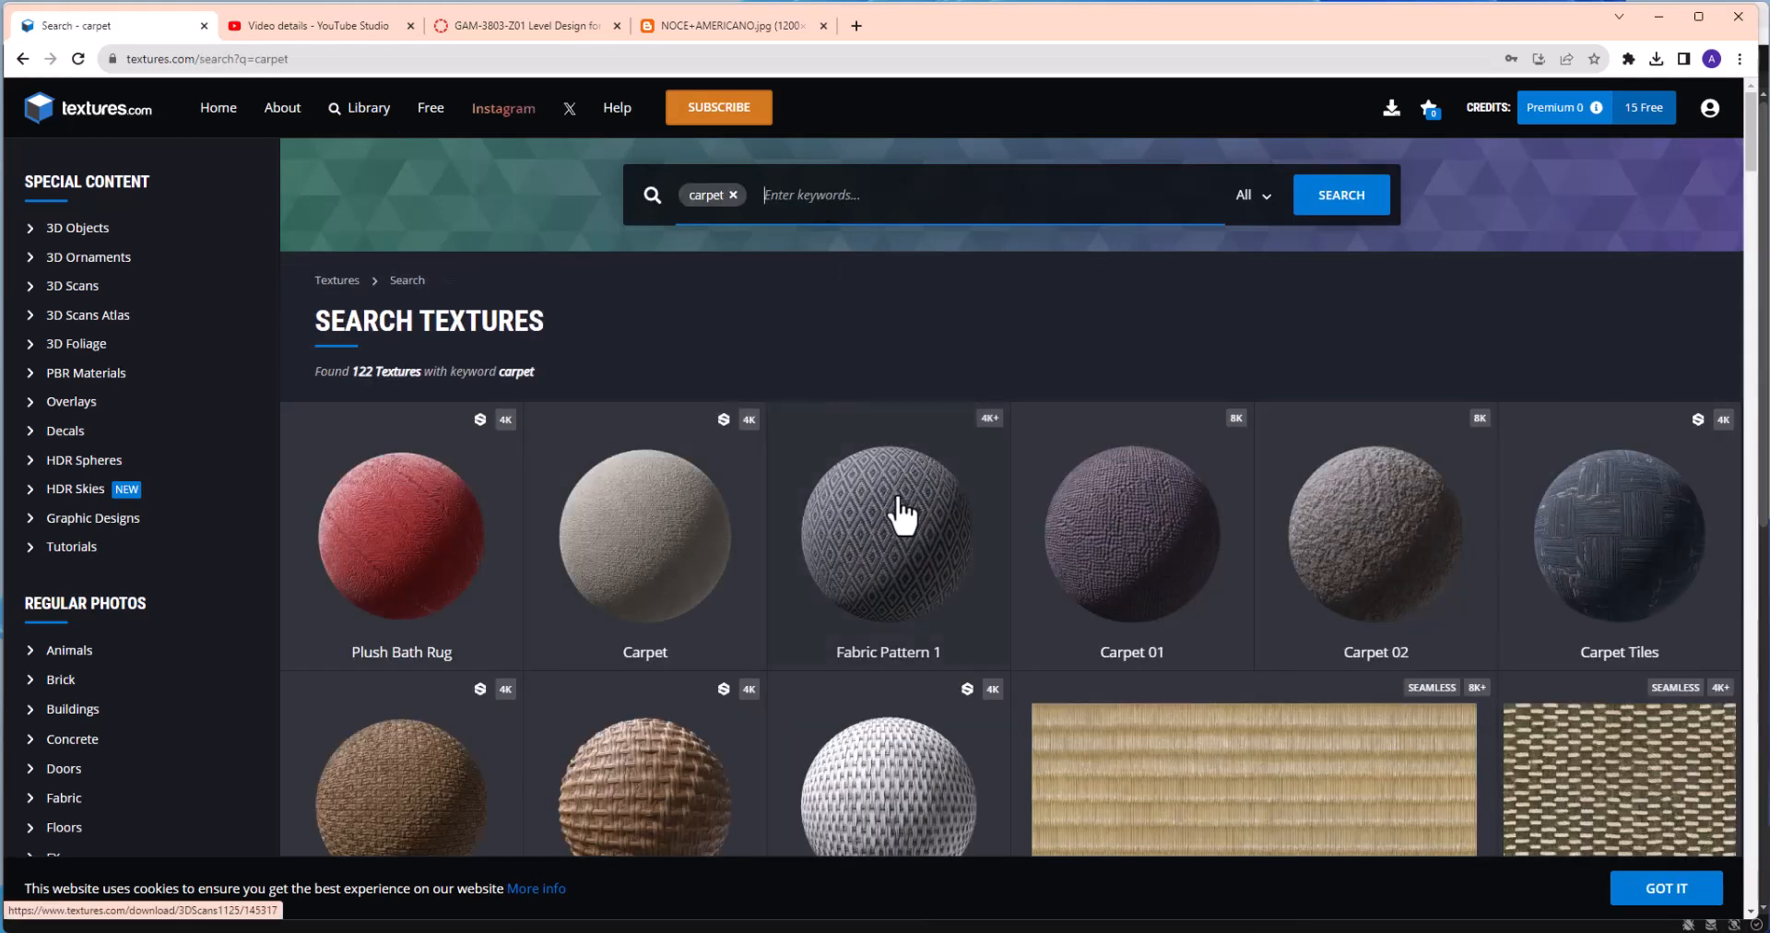
pyautogui.scroll(-3, 899, 514)
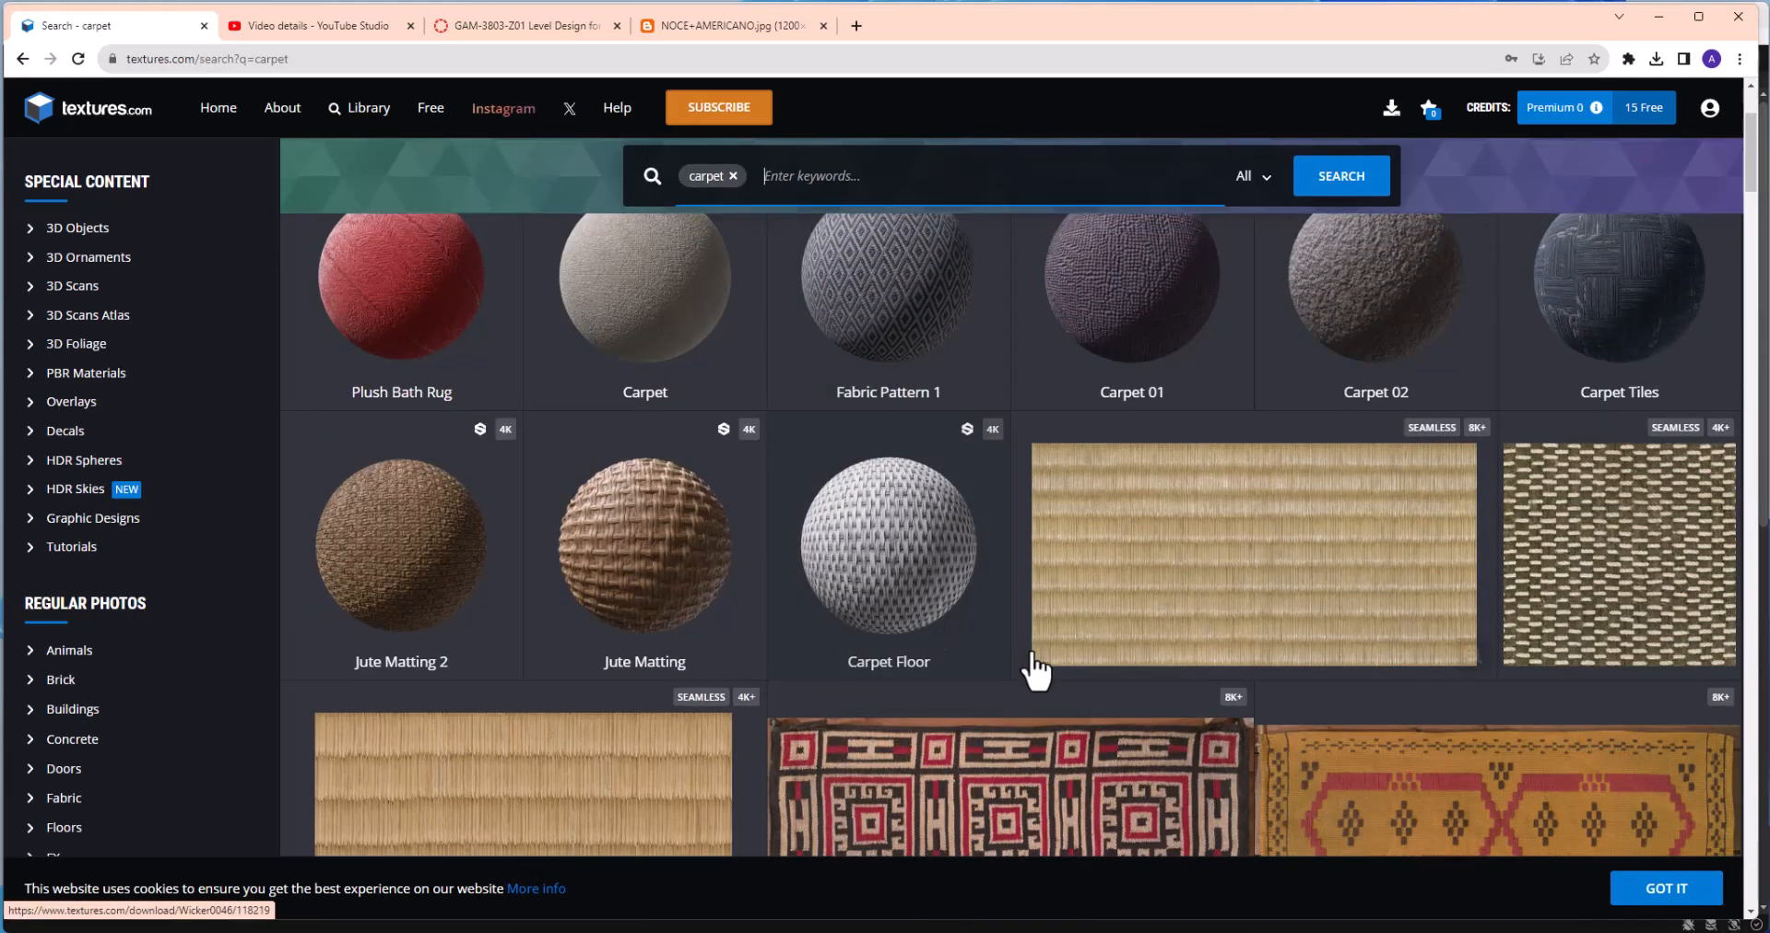
pyautogui.click(916, 289)
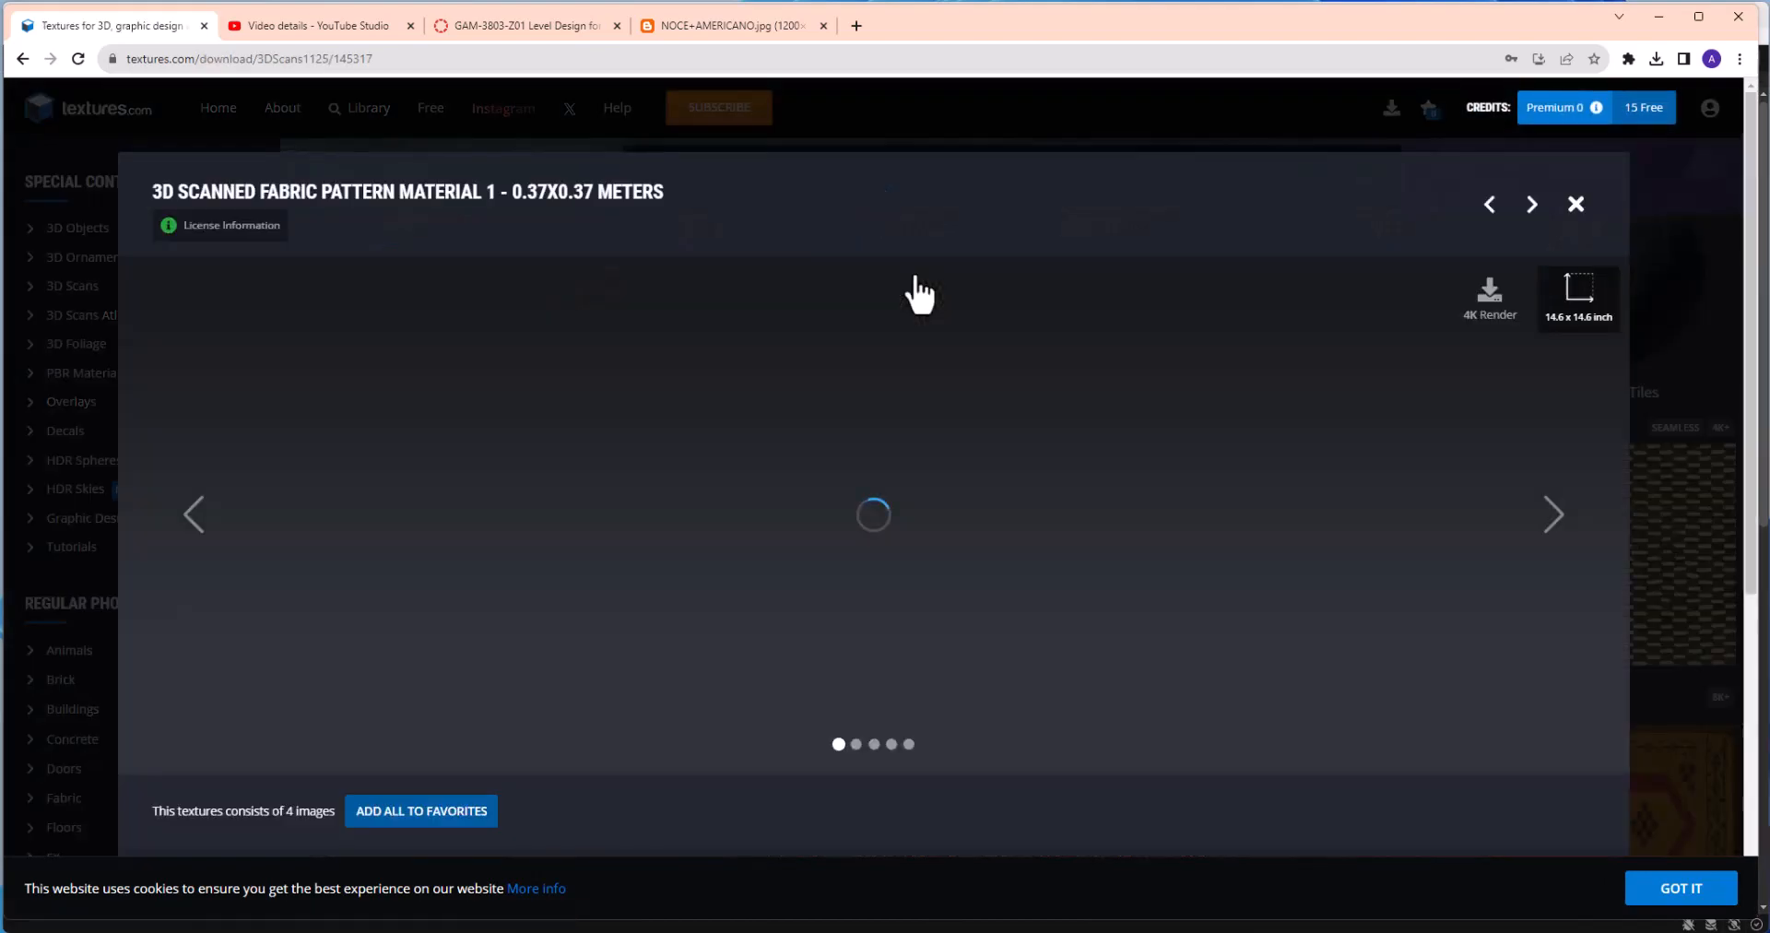
pyautogui.scroll(-5, 890, 542)
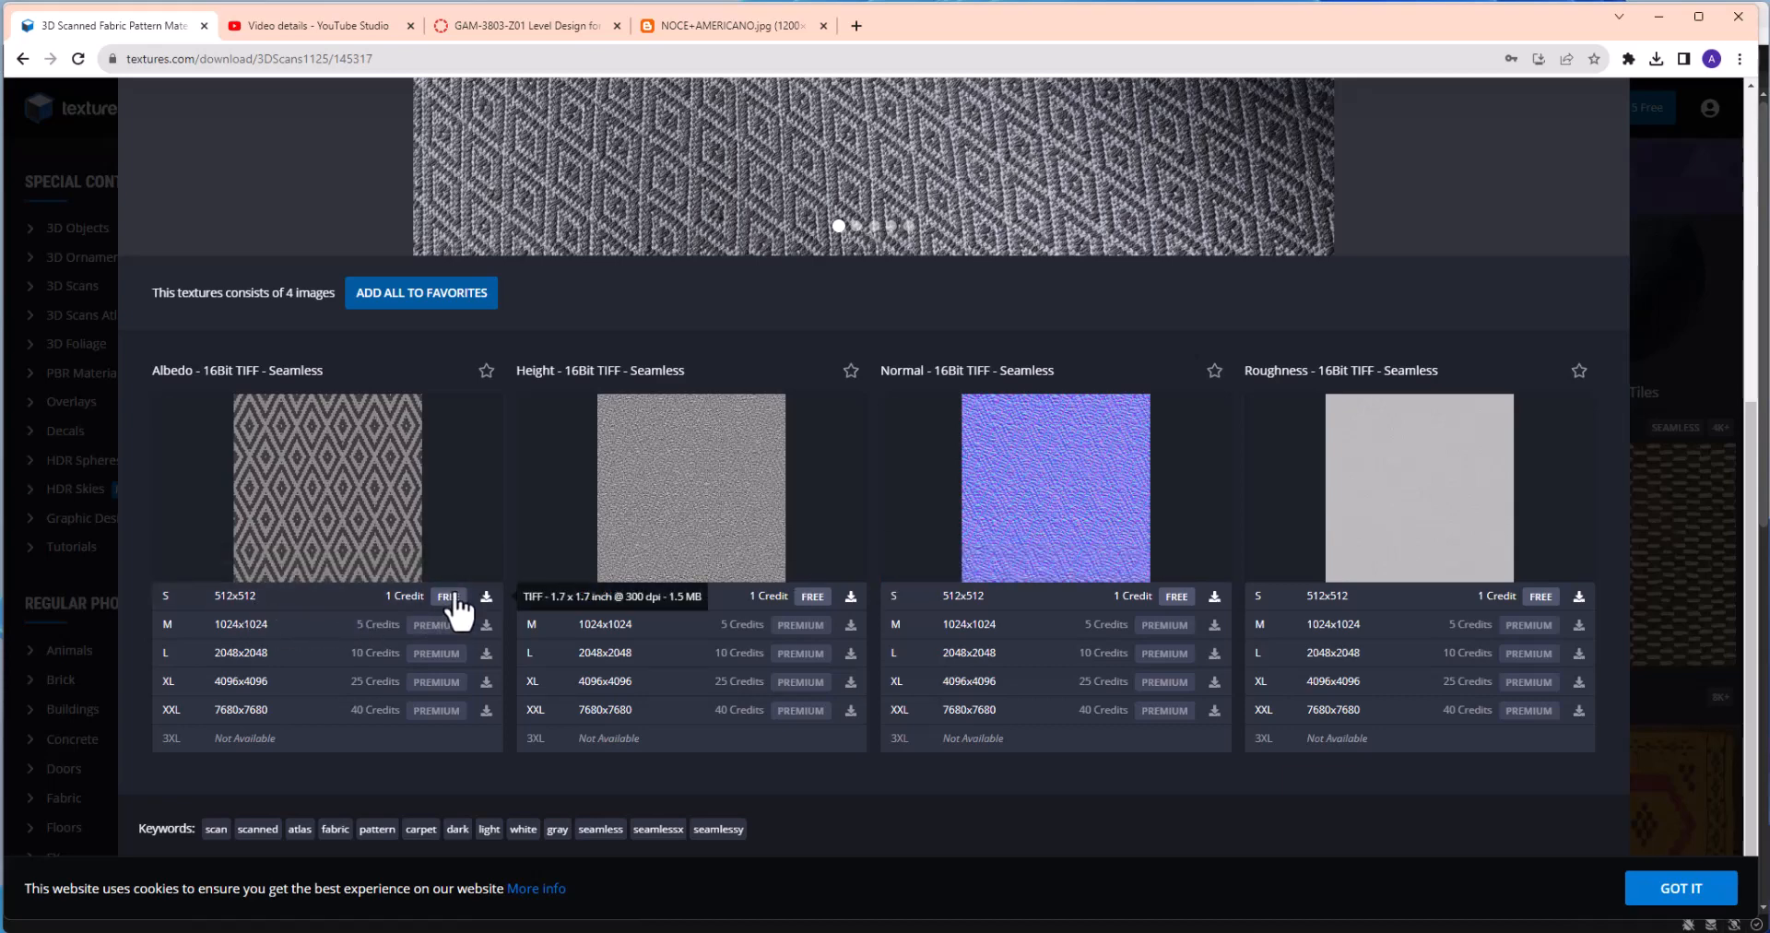
# Step: Download the free 512x512 albedo image and save it to the Desktop as Gray_Carpet_01
pyautogui.click(452, 597)
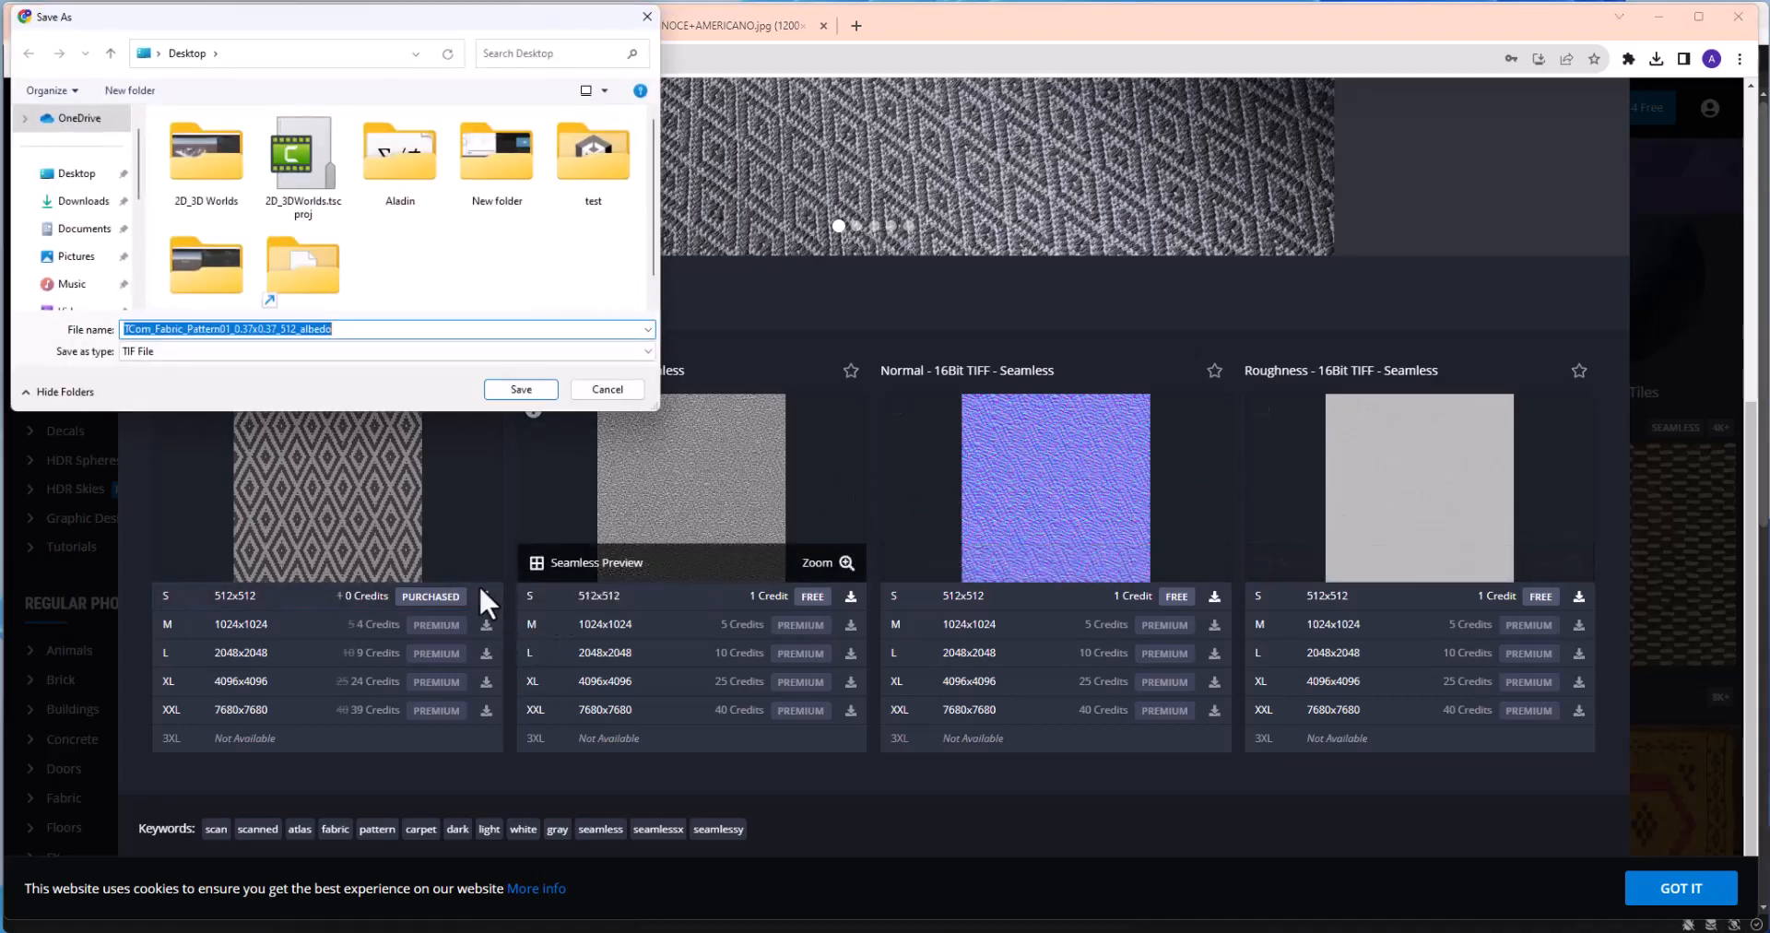
pyautogui.click(396, 351)
pyautogui.click(393, 362)
pyautogui.write('Gray')
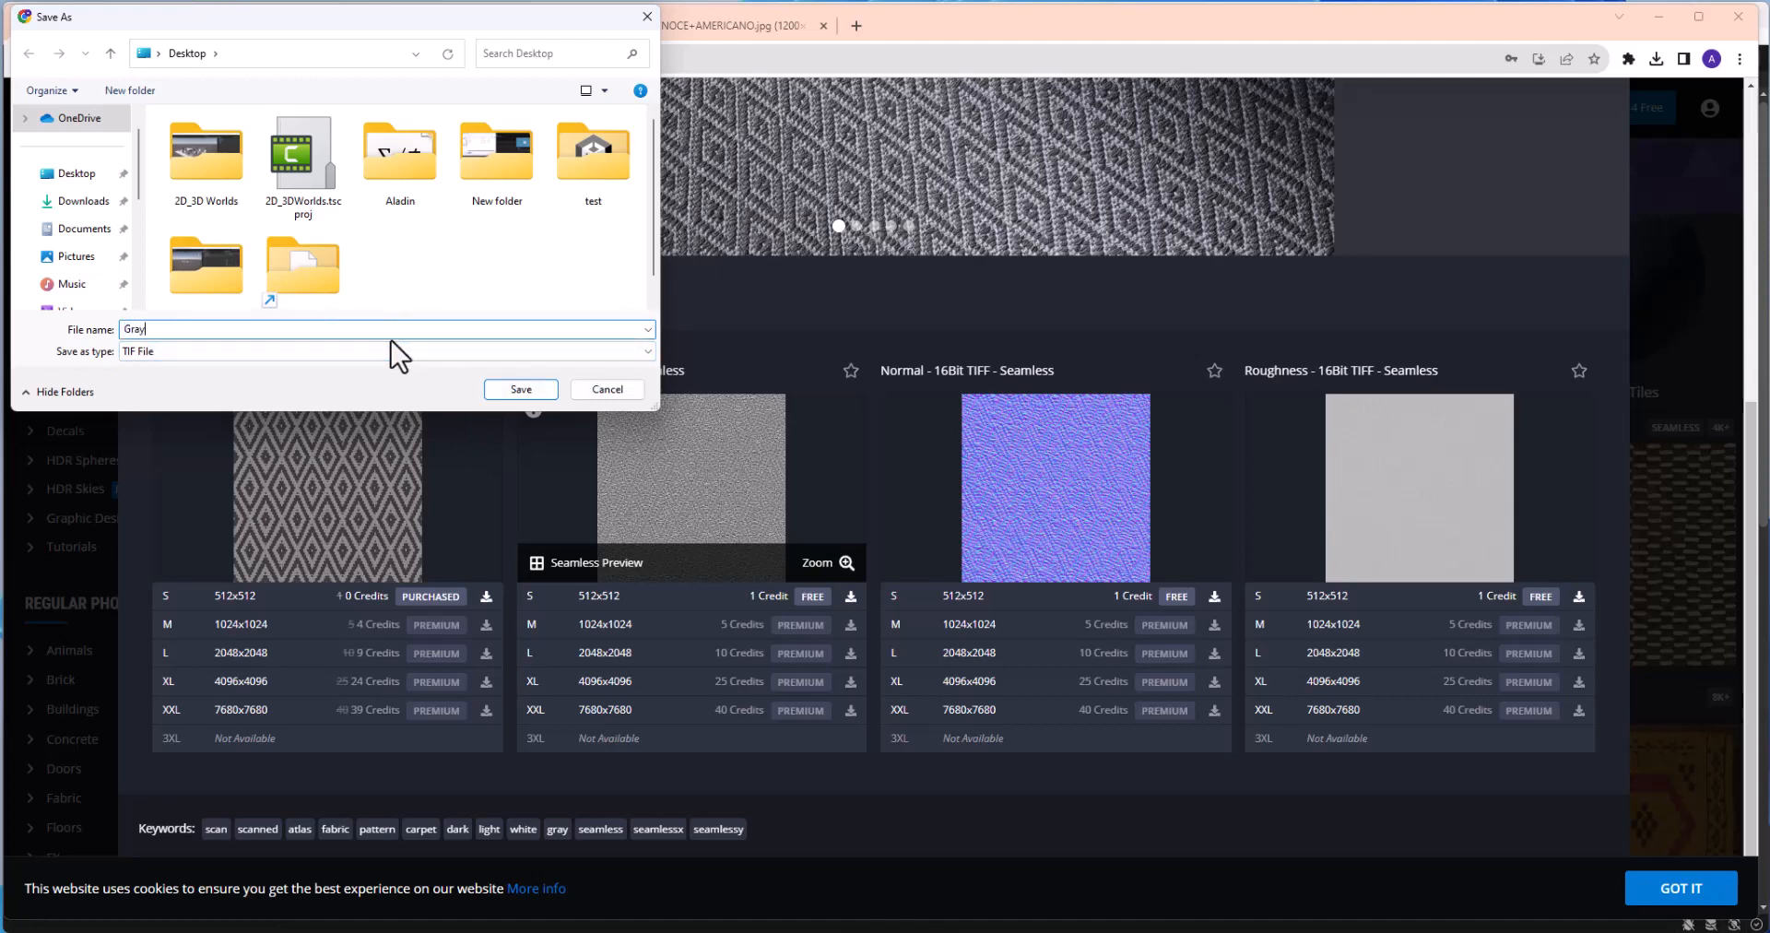
pyautogui.write('_Carpet_01')
pyautogui.press('Return')
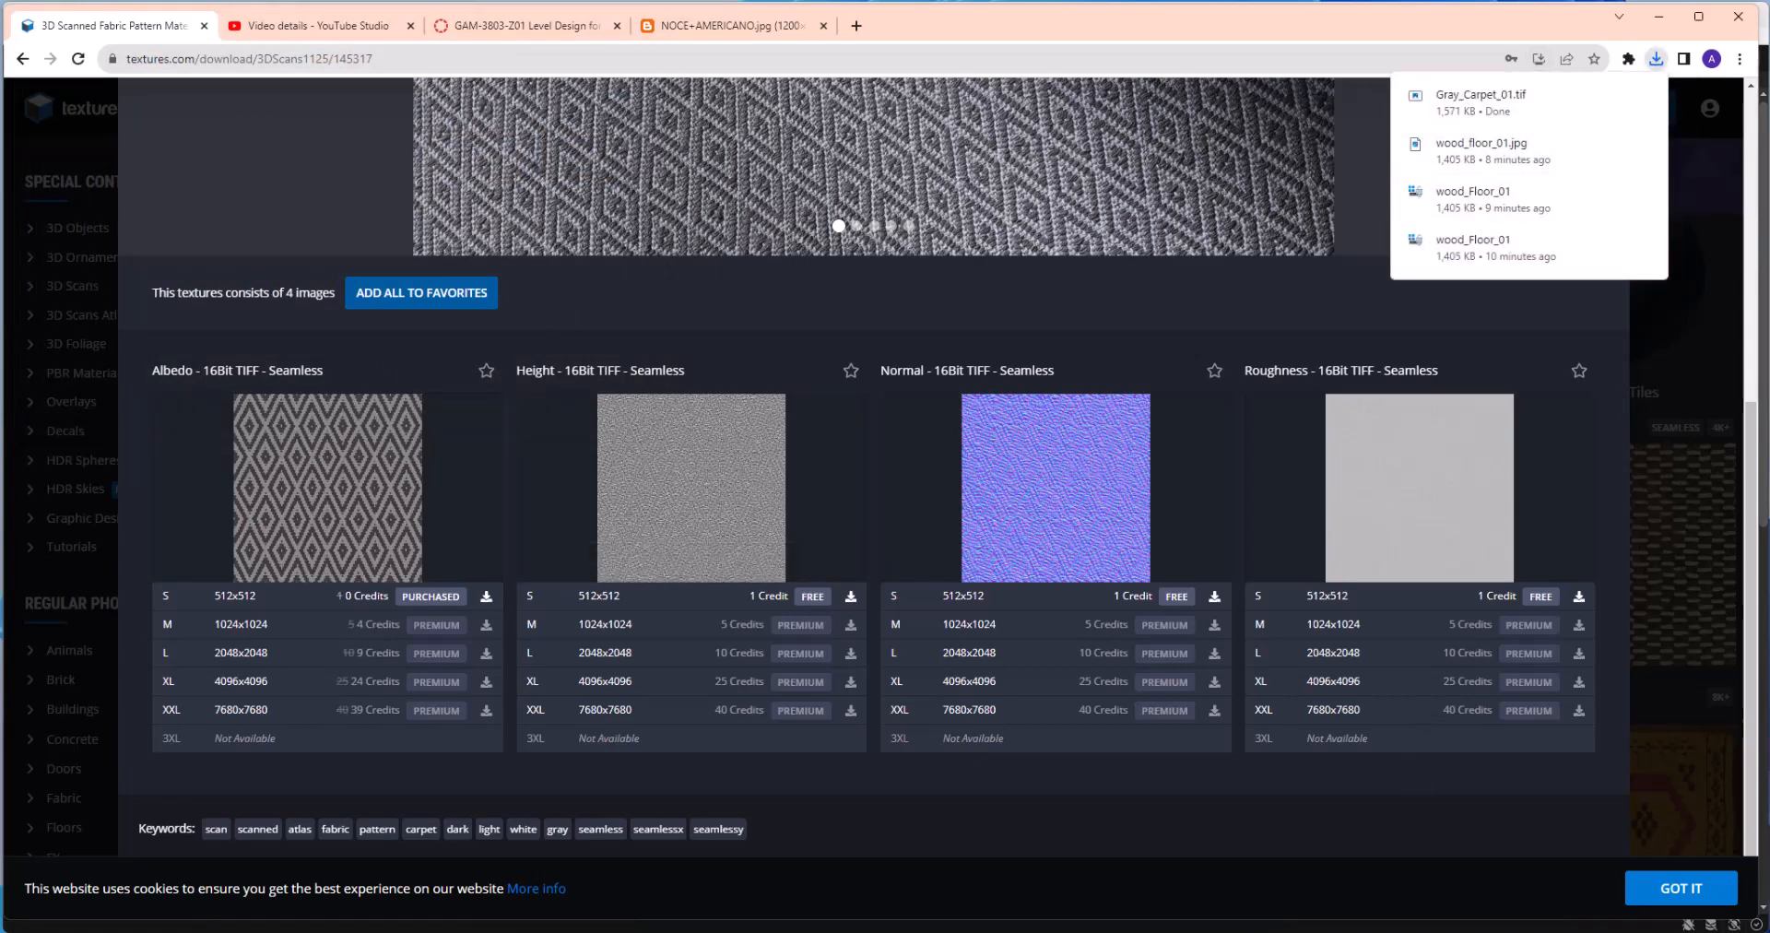
# Step: Return to Unity, switch ProBuilder back to object selection and center the great room plane's pivot
pyautogui.hotkey('alt', 'Tab')
pyautogui.keyDown('alt'); pyautogui.moveTo(457, 299); pyautogui.dragTo(476, 336); pyautogui.keyUp('alt')
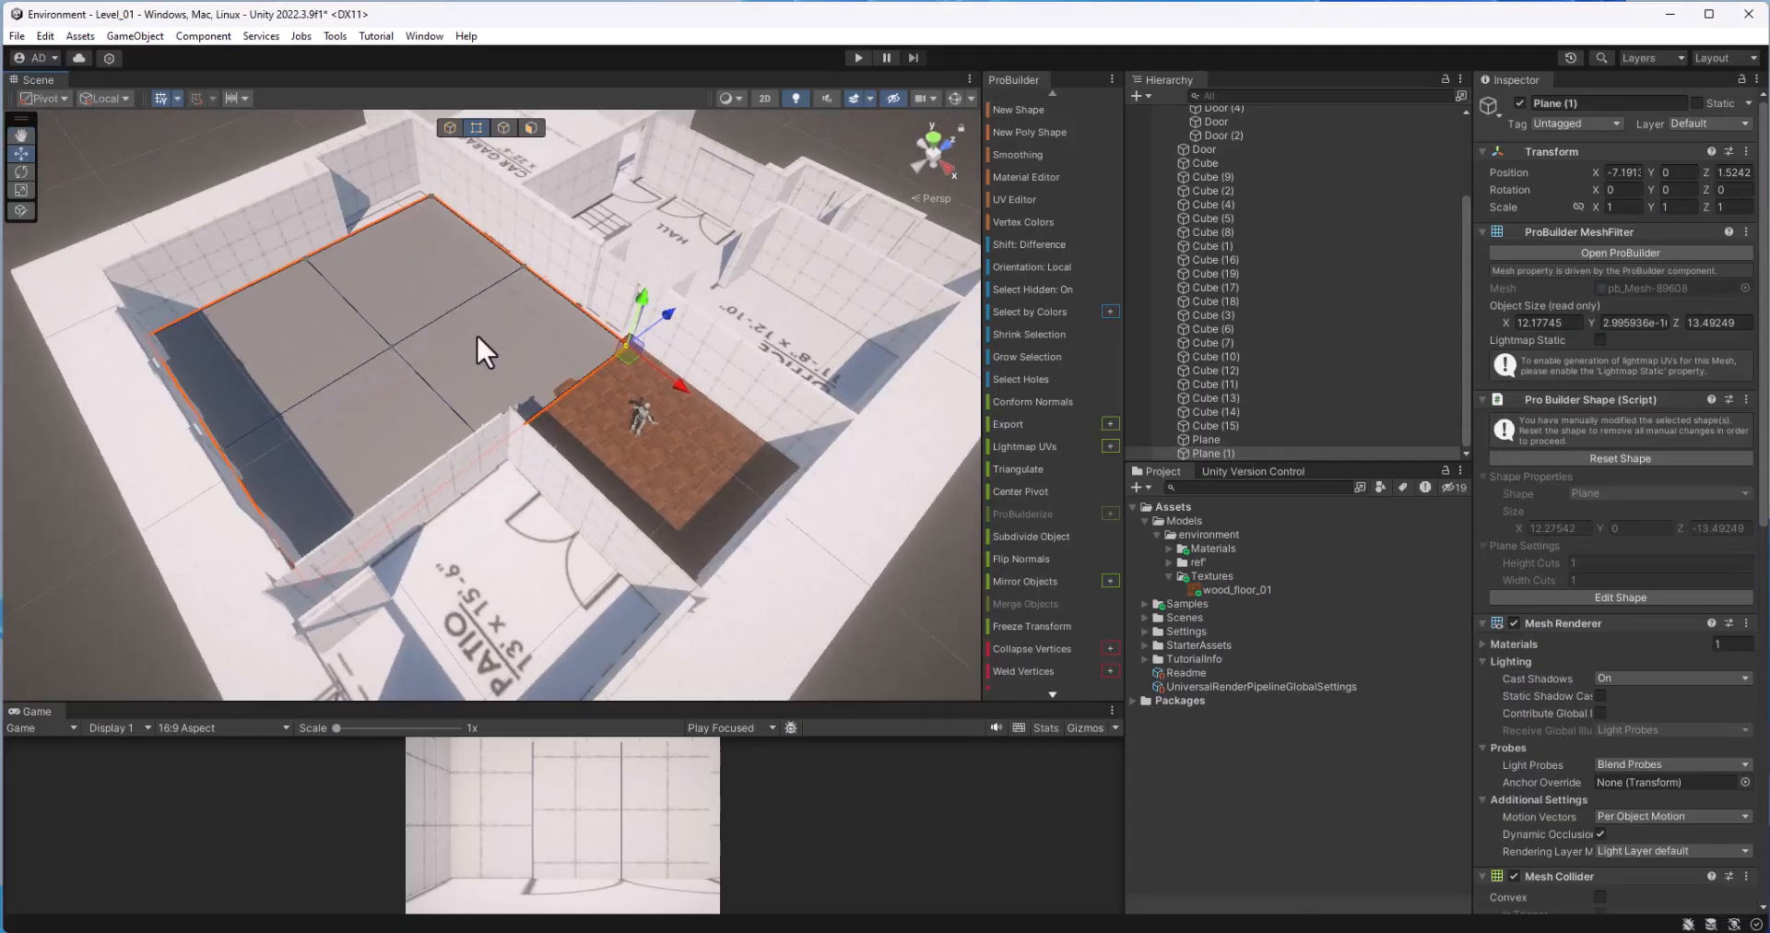
pyautogui.click(435, 400)
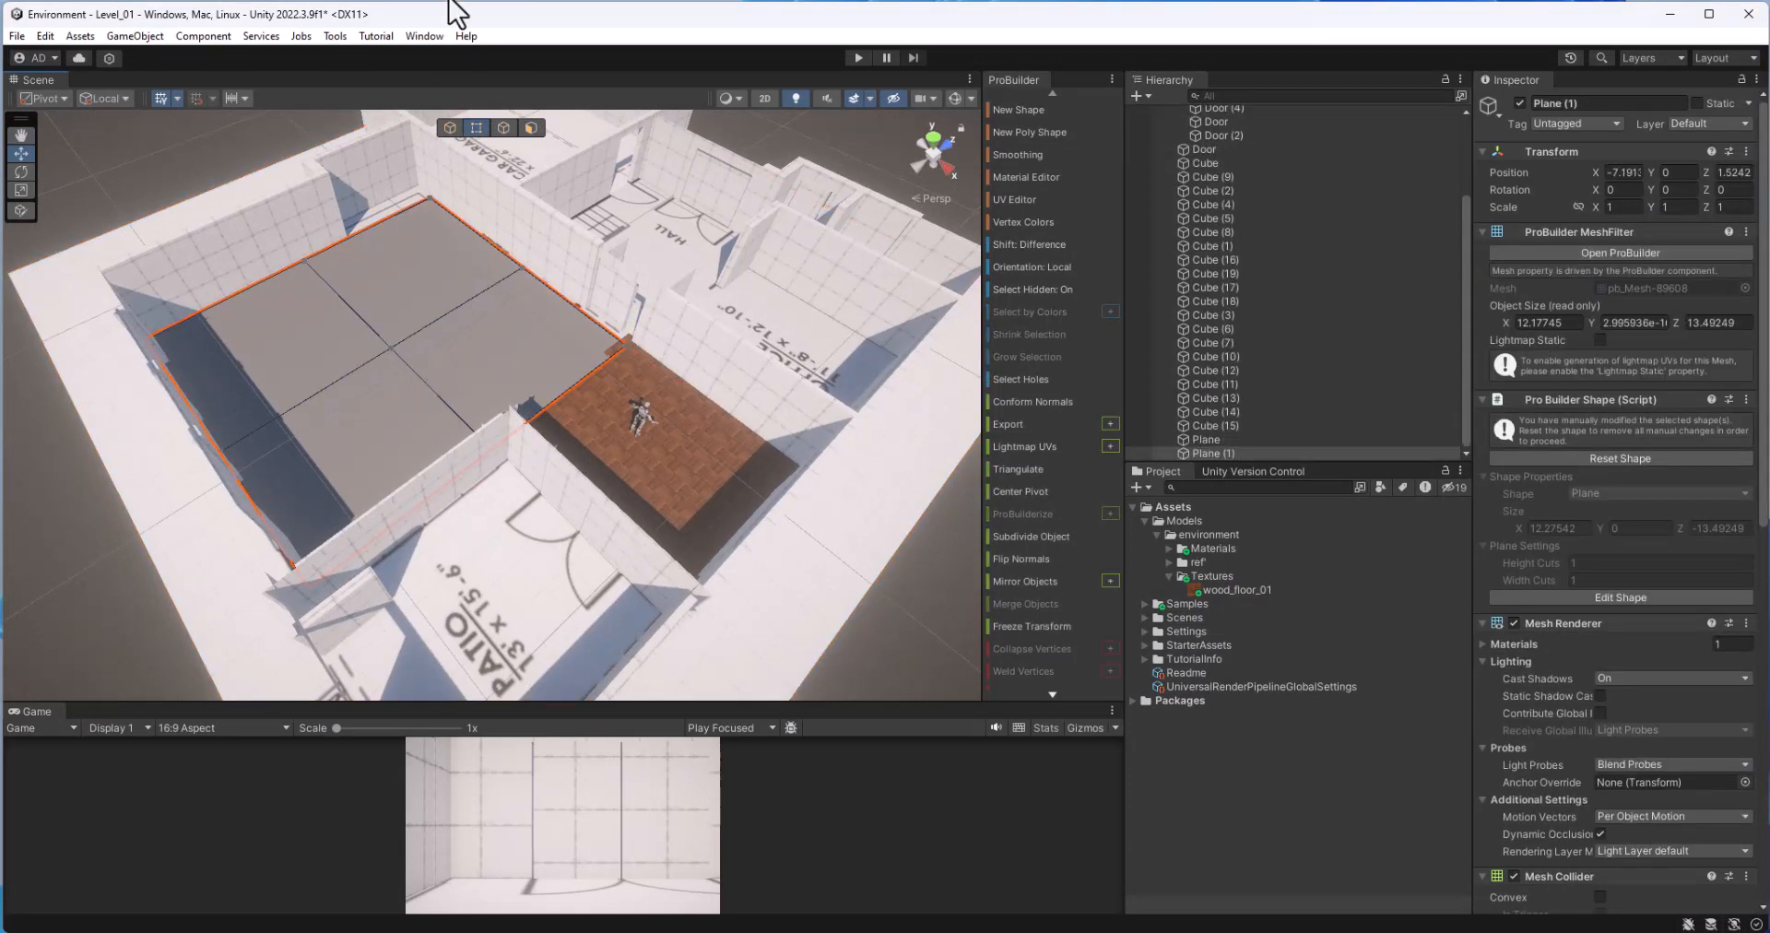
pyautogui.click(448, 129)
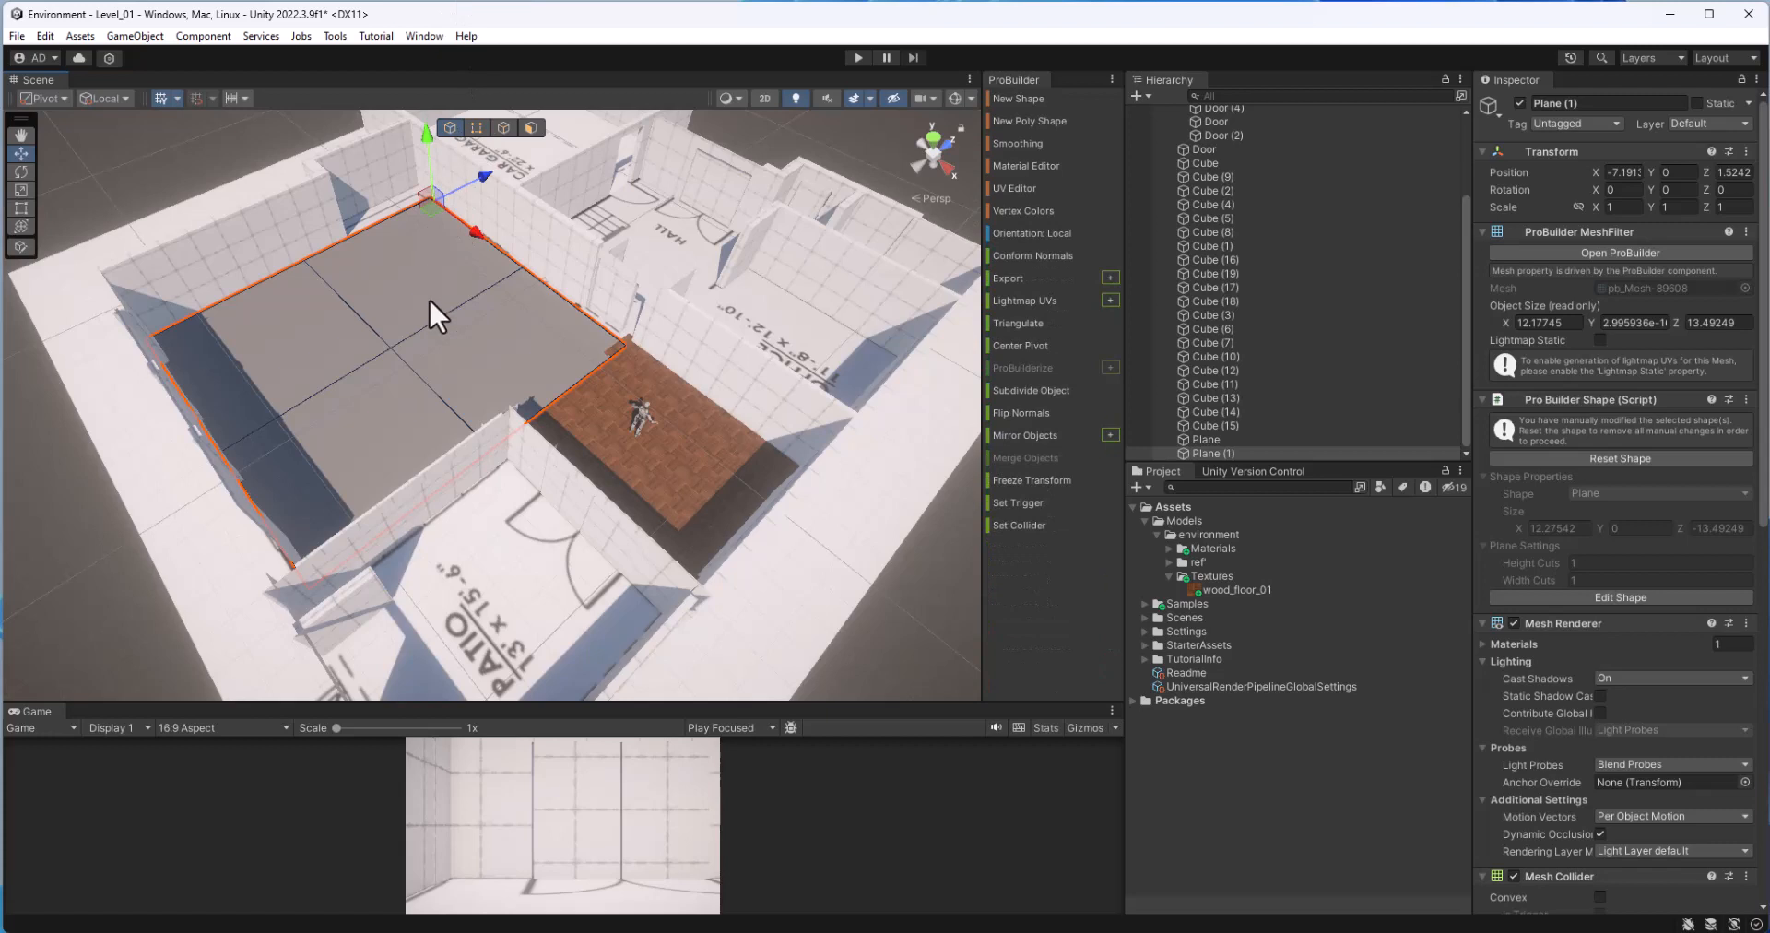
pyautogui.click(1041, 345)
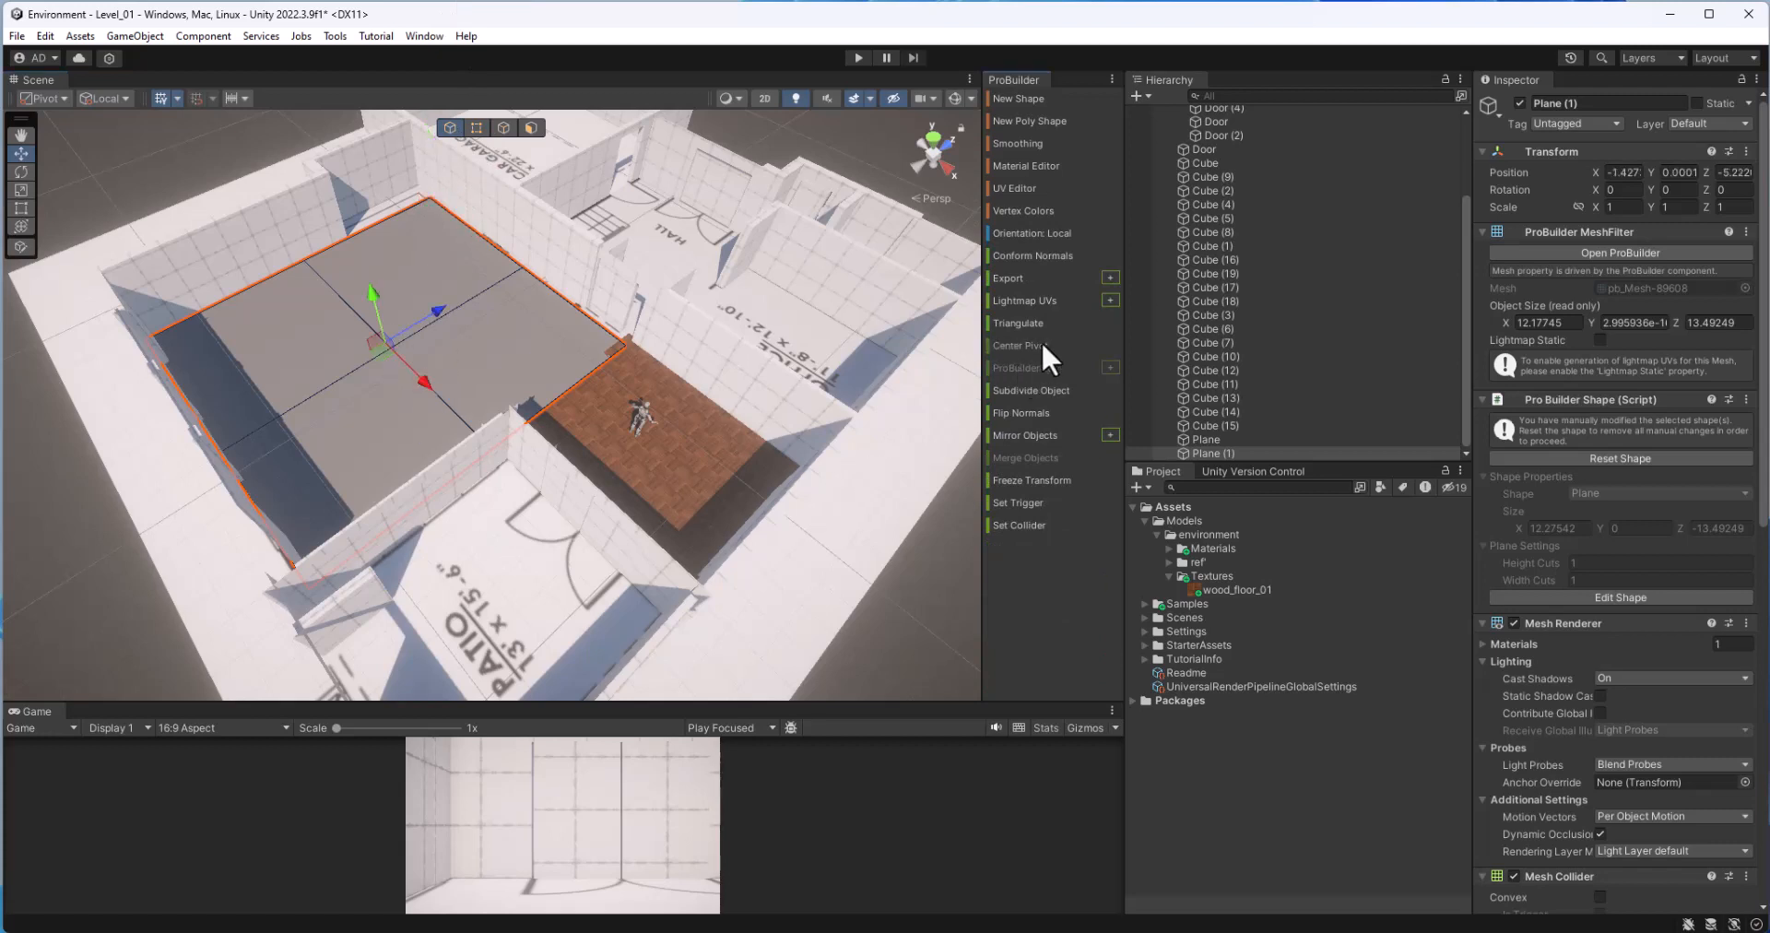
# Step: Import the Gray_Carpet_01 image from the Desktop into the project's Textures folder
pyautogui.rightClick(1201, 576)
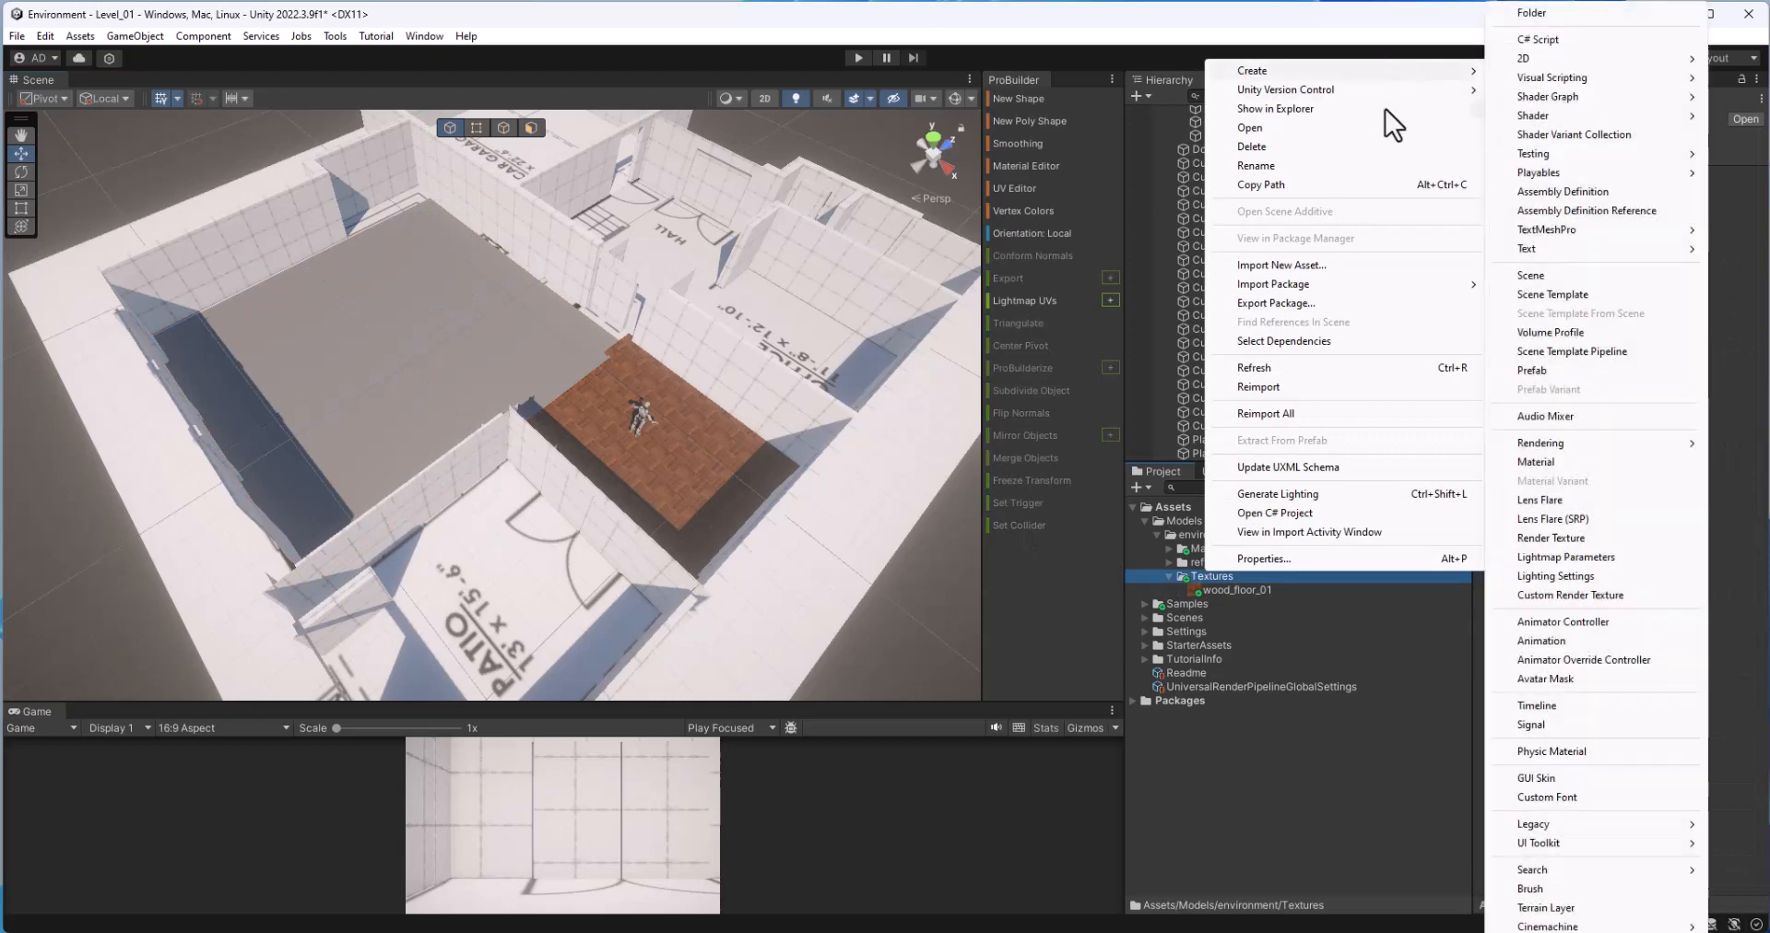
pyautogui.click(1319, 265)
pyautogui.doubleClick(403, 309)
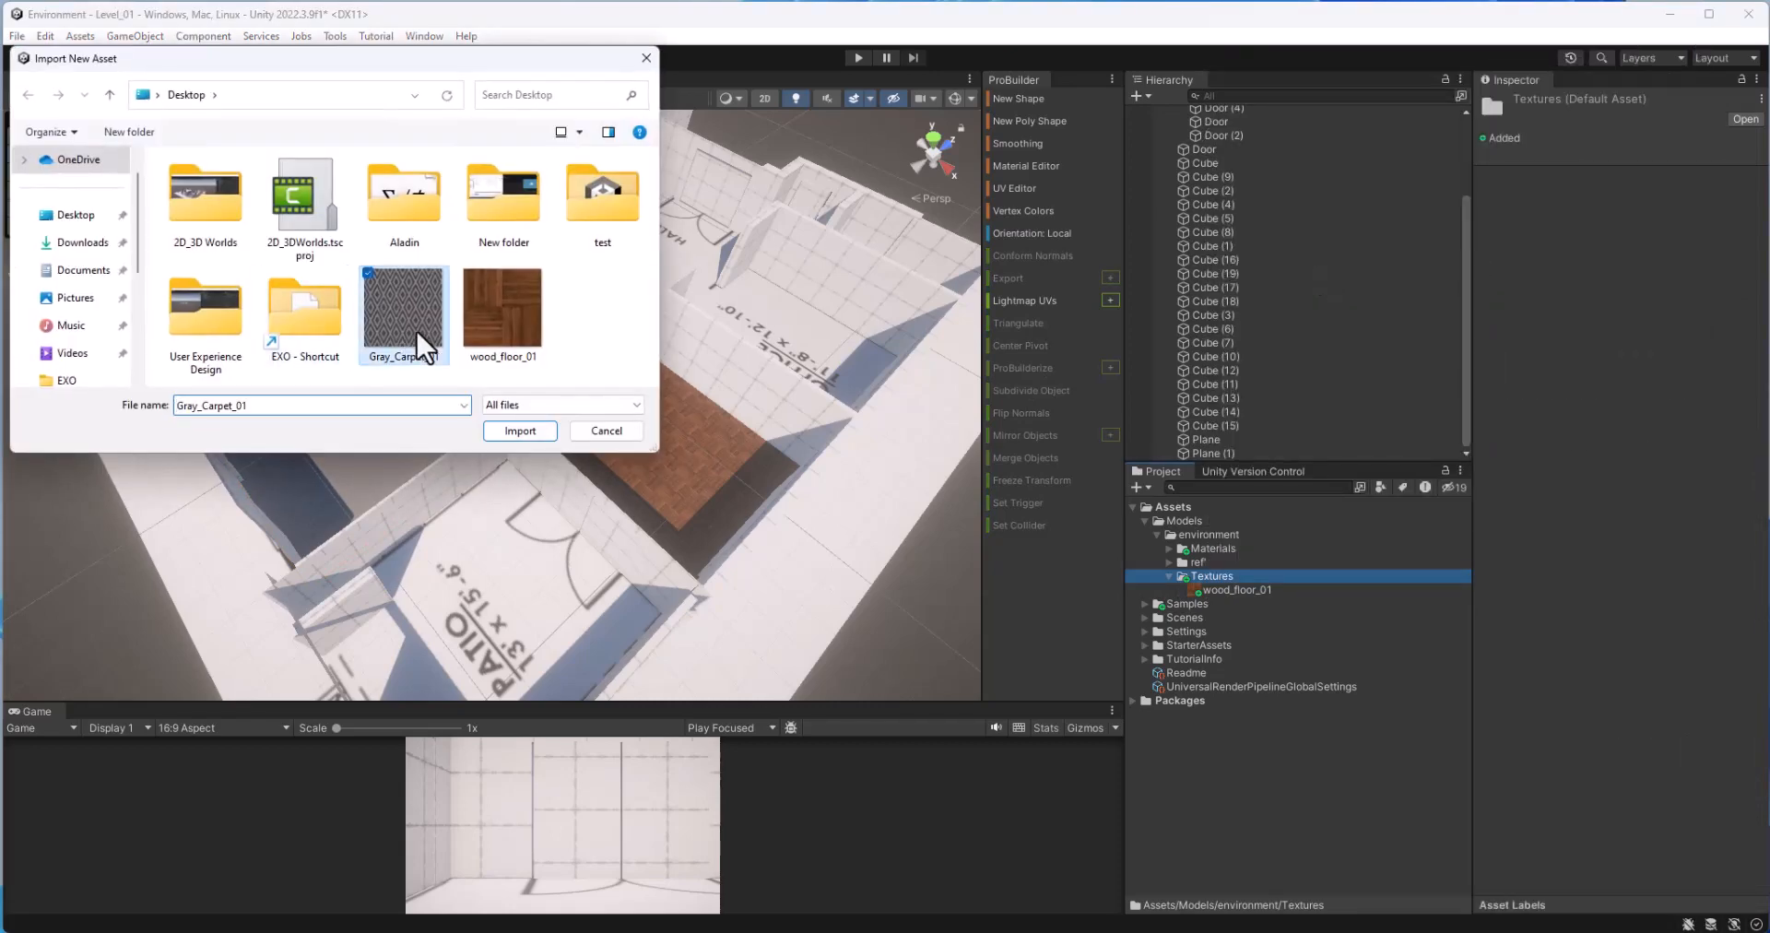
# Step: Expand the Materials folder and apply the Gray_Carpet_01 texture to the great room floor plane
pyautogui.scroll(5, 474, 396)
pyautogui.keyDown('alt'); pyautogui.moveTo(474, 396); pyautogui.dragTo(484, 473); pyautogui.keyUp('alt')
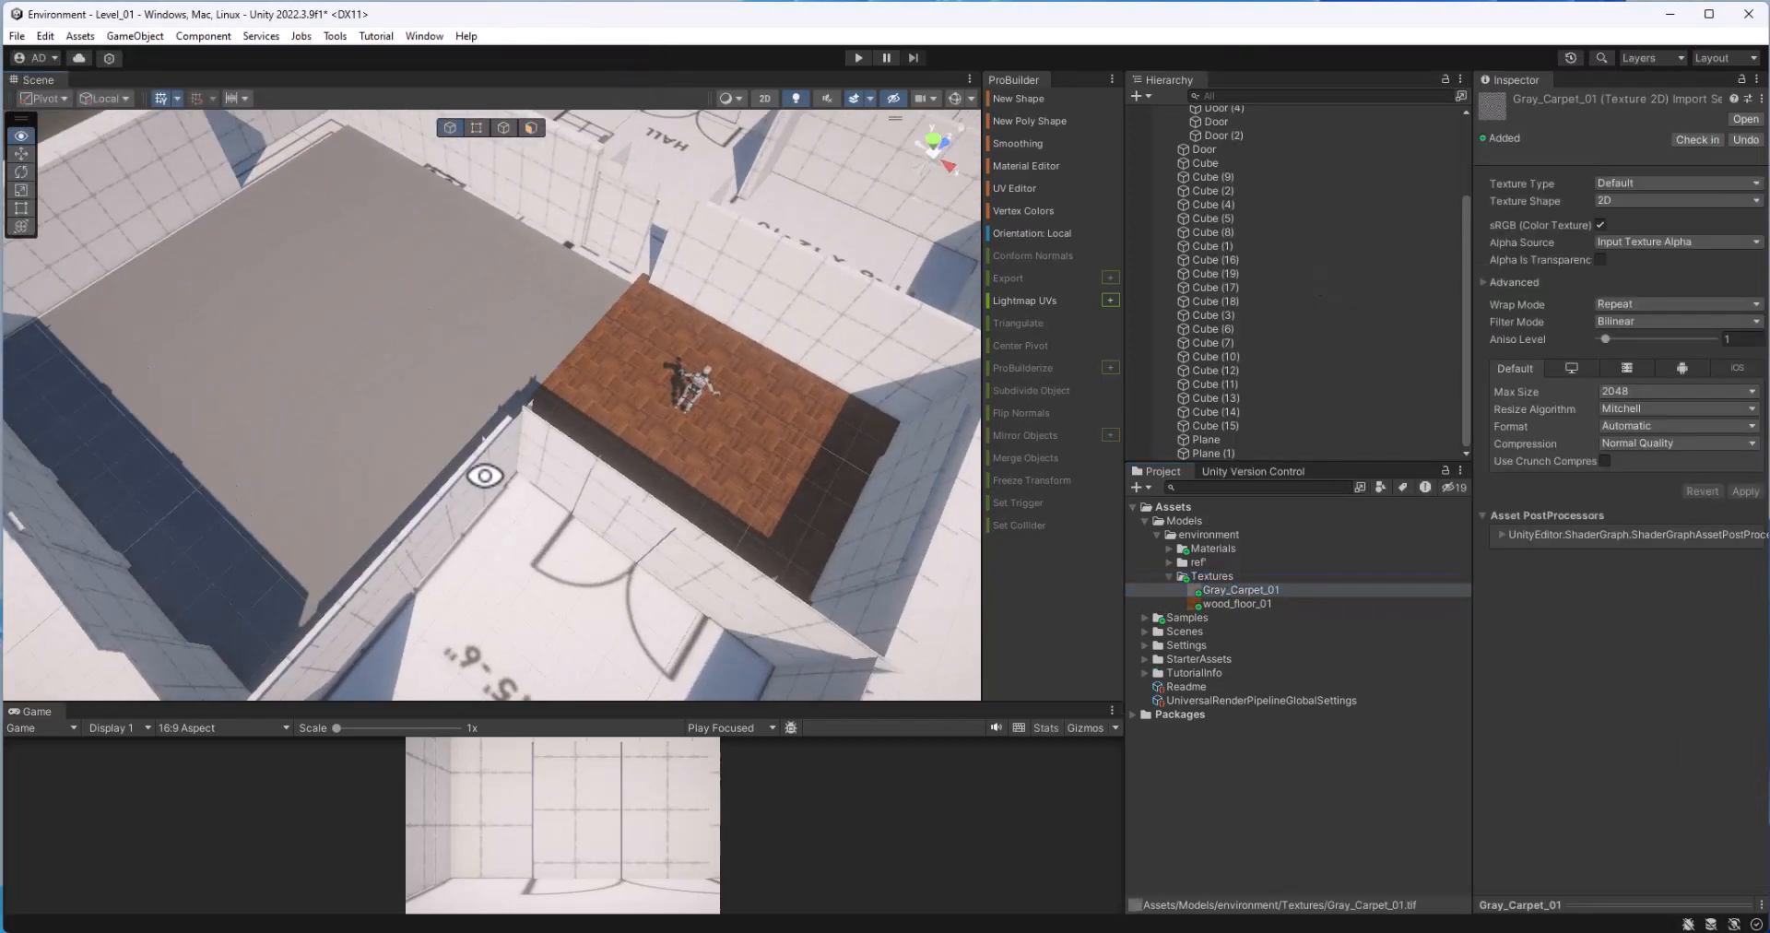
pyautogui.click(603, 490)
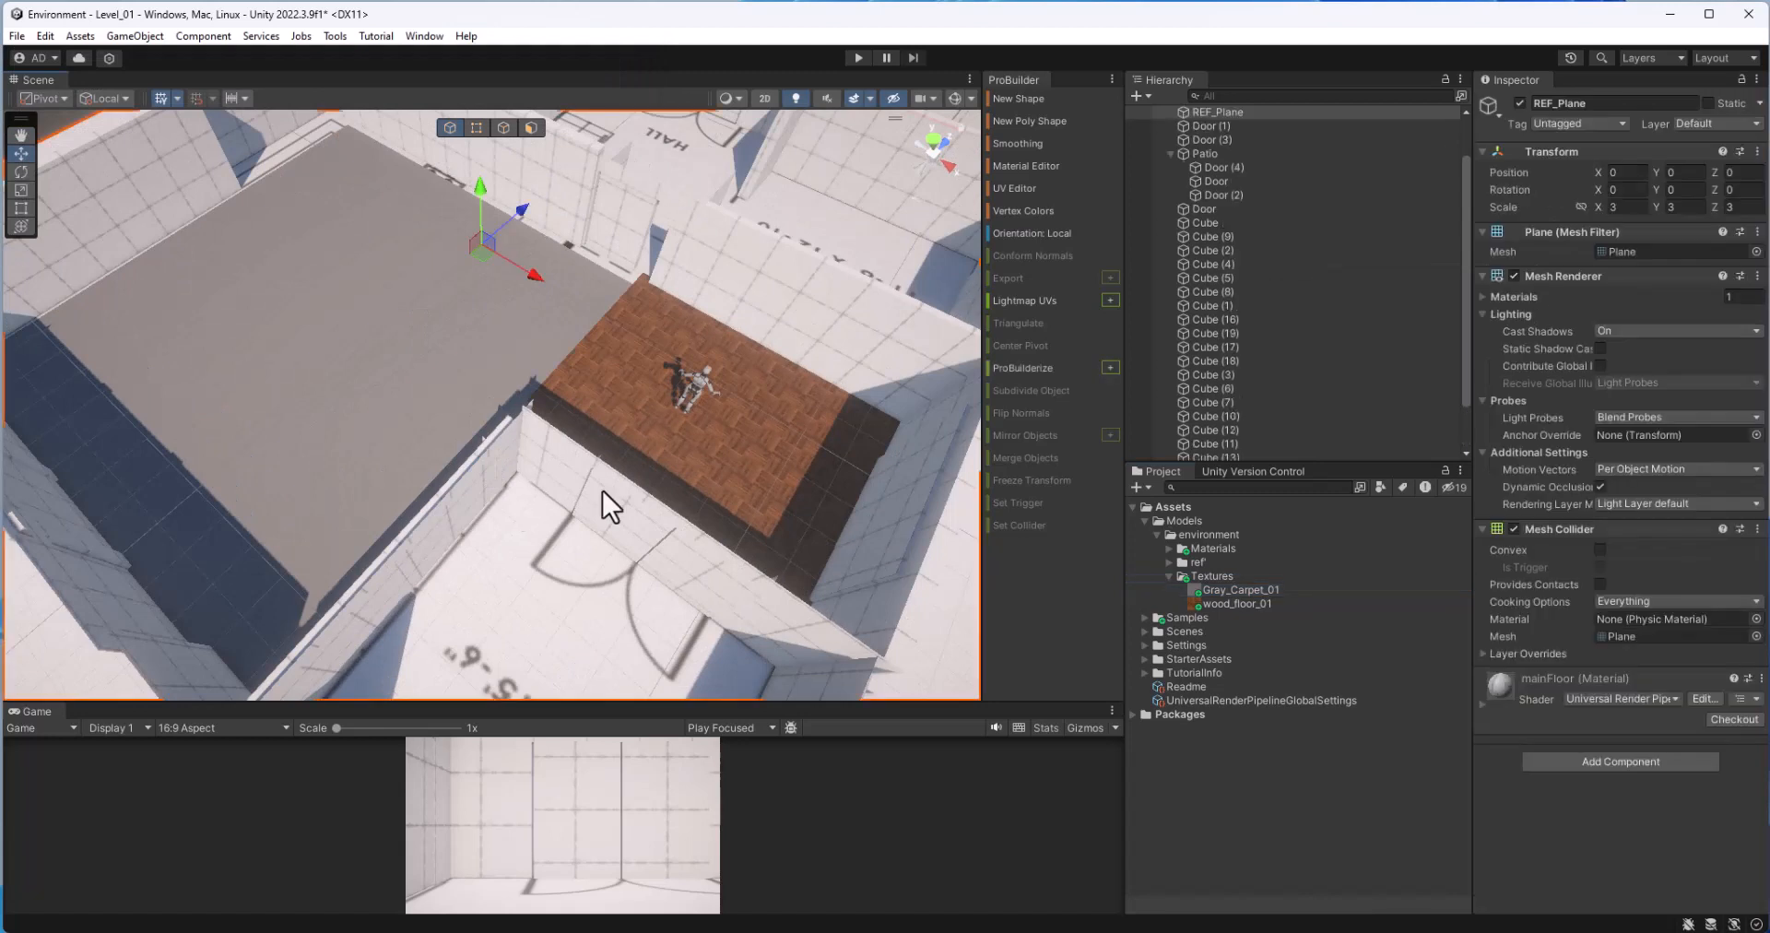
pyautogui.click(1169, 547)
pyautogui.click(1232, 563)
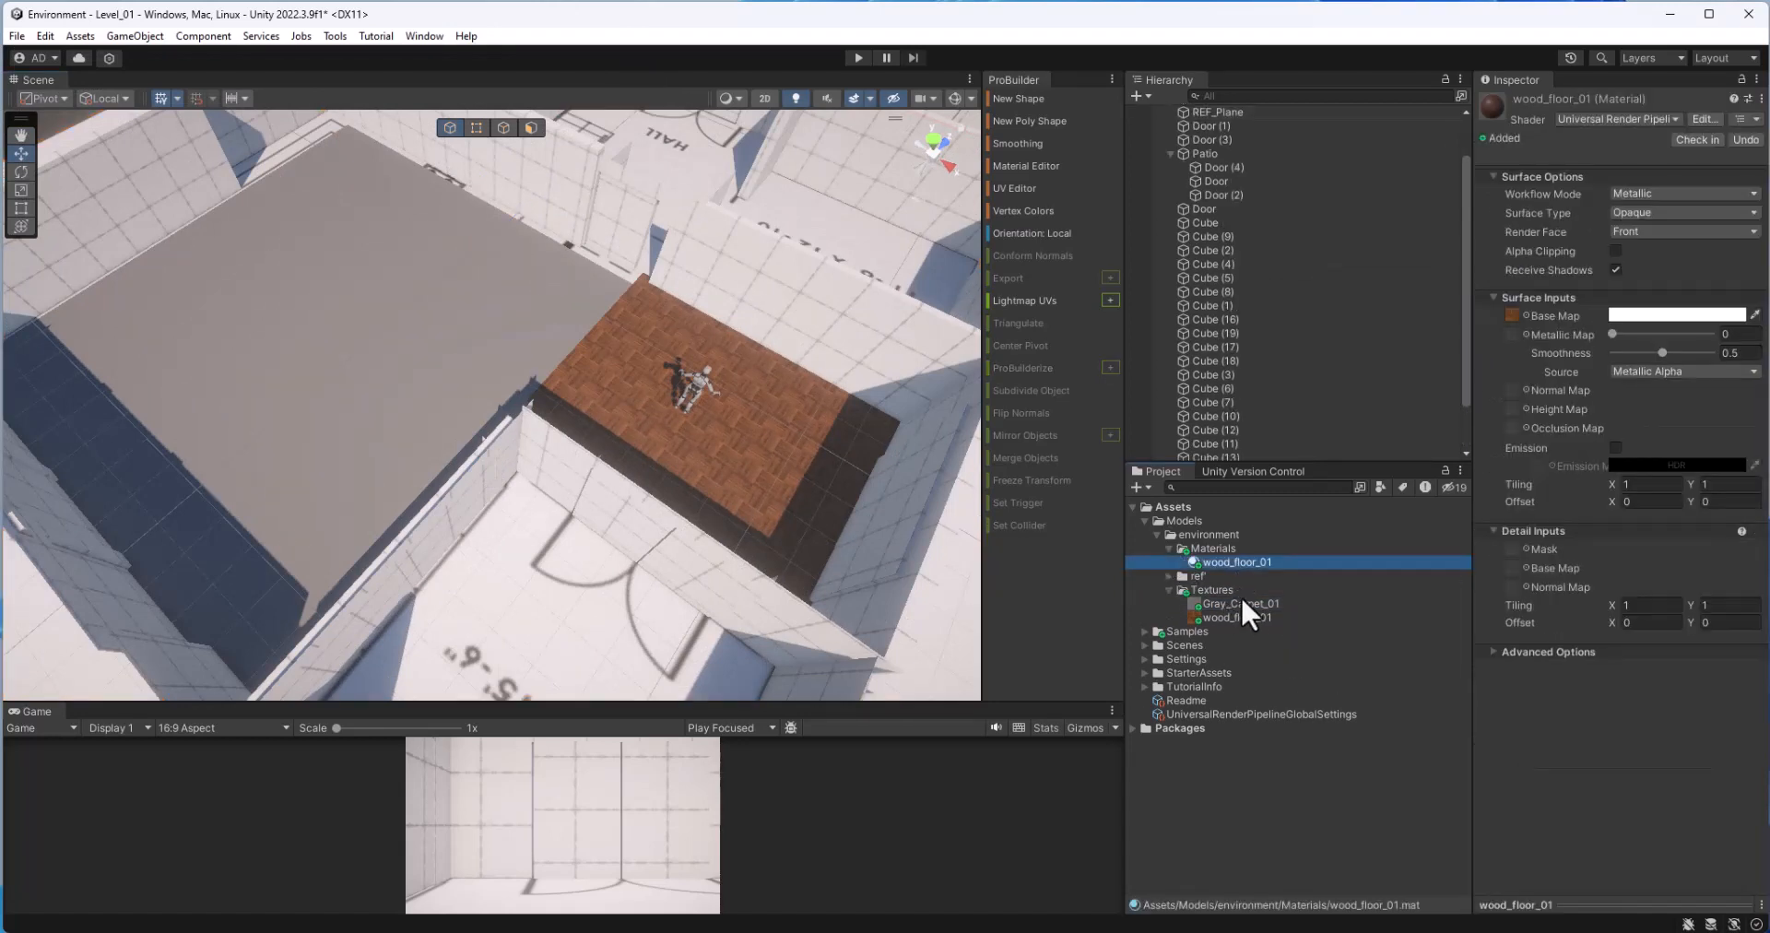
pyautogui.moveTo(1243, 603); pyautogui.dragTo(264, 394)
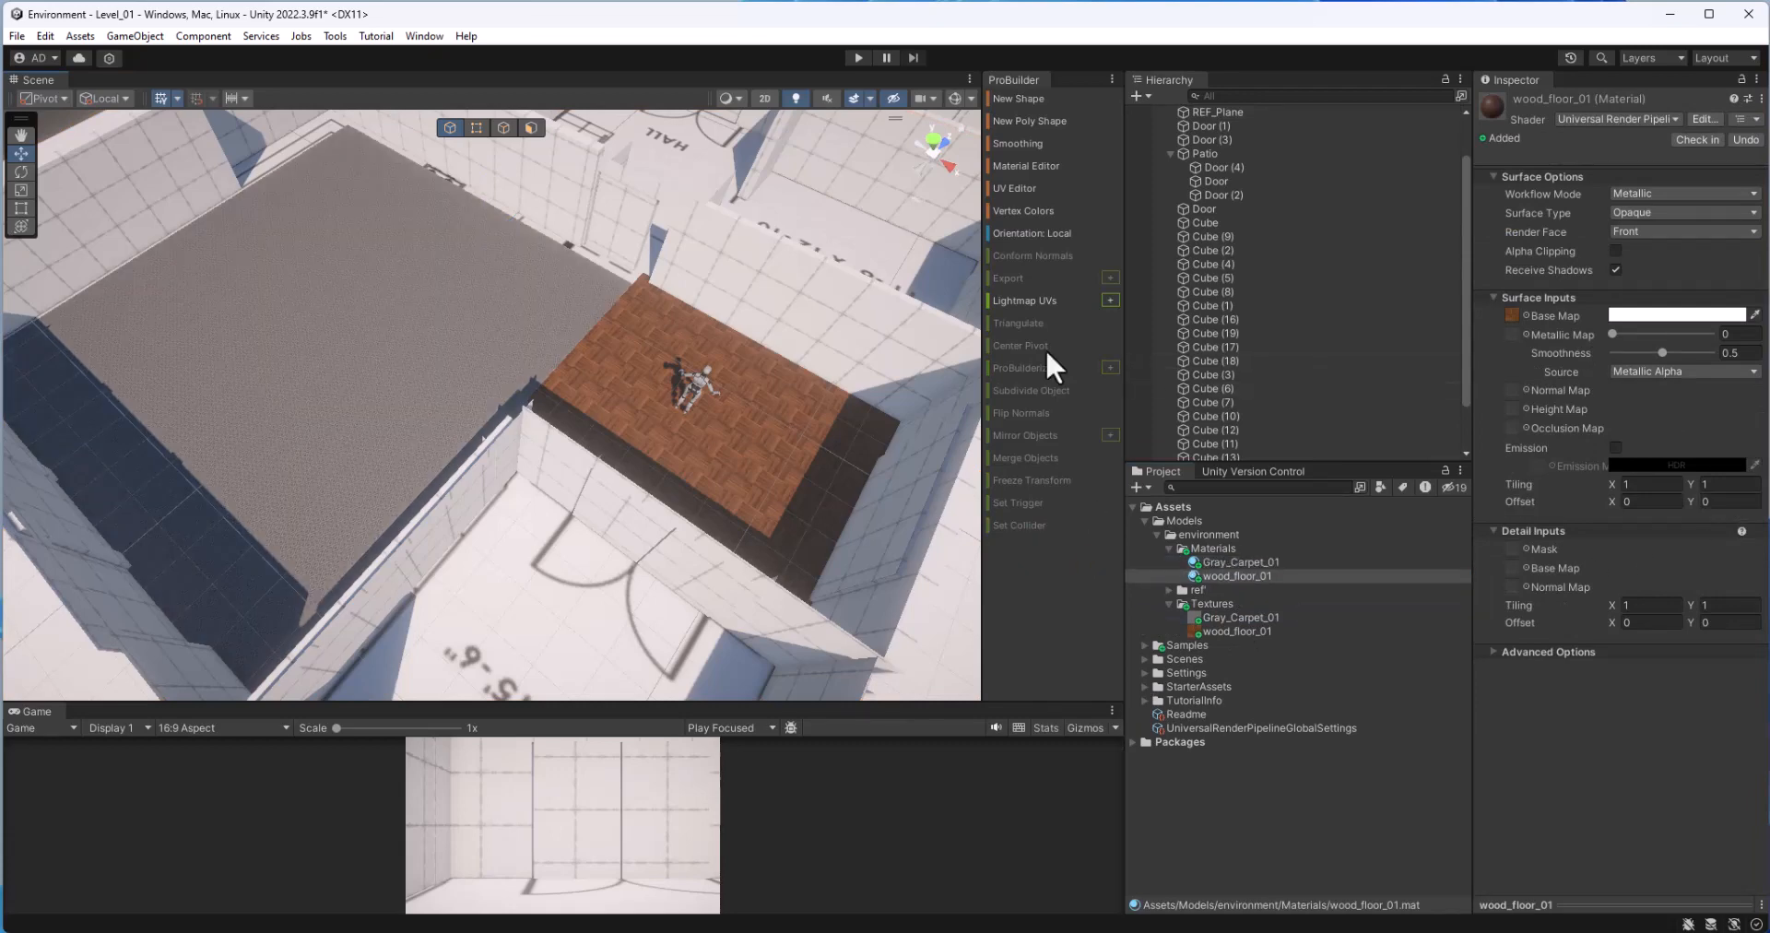
# Step: Examine the gray carpet texture on the great room floor plane up close and from a distance
pyautogui.scroll(3, 284, 354)
pyautogui.keyDown('alt'); pyautogui.moveTo(332, 387); pyautogui.dragTo(571, 479); pyautogui.keyUp('alt')
pyautogui.moveTo(571, 479); pyautogui.dragTo(804, 507, button='middle')
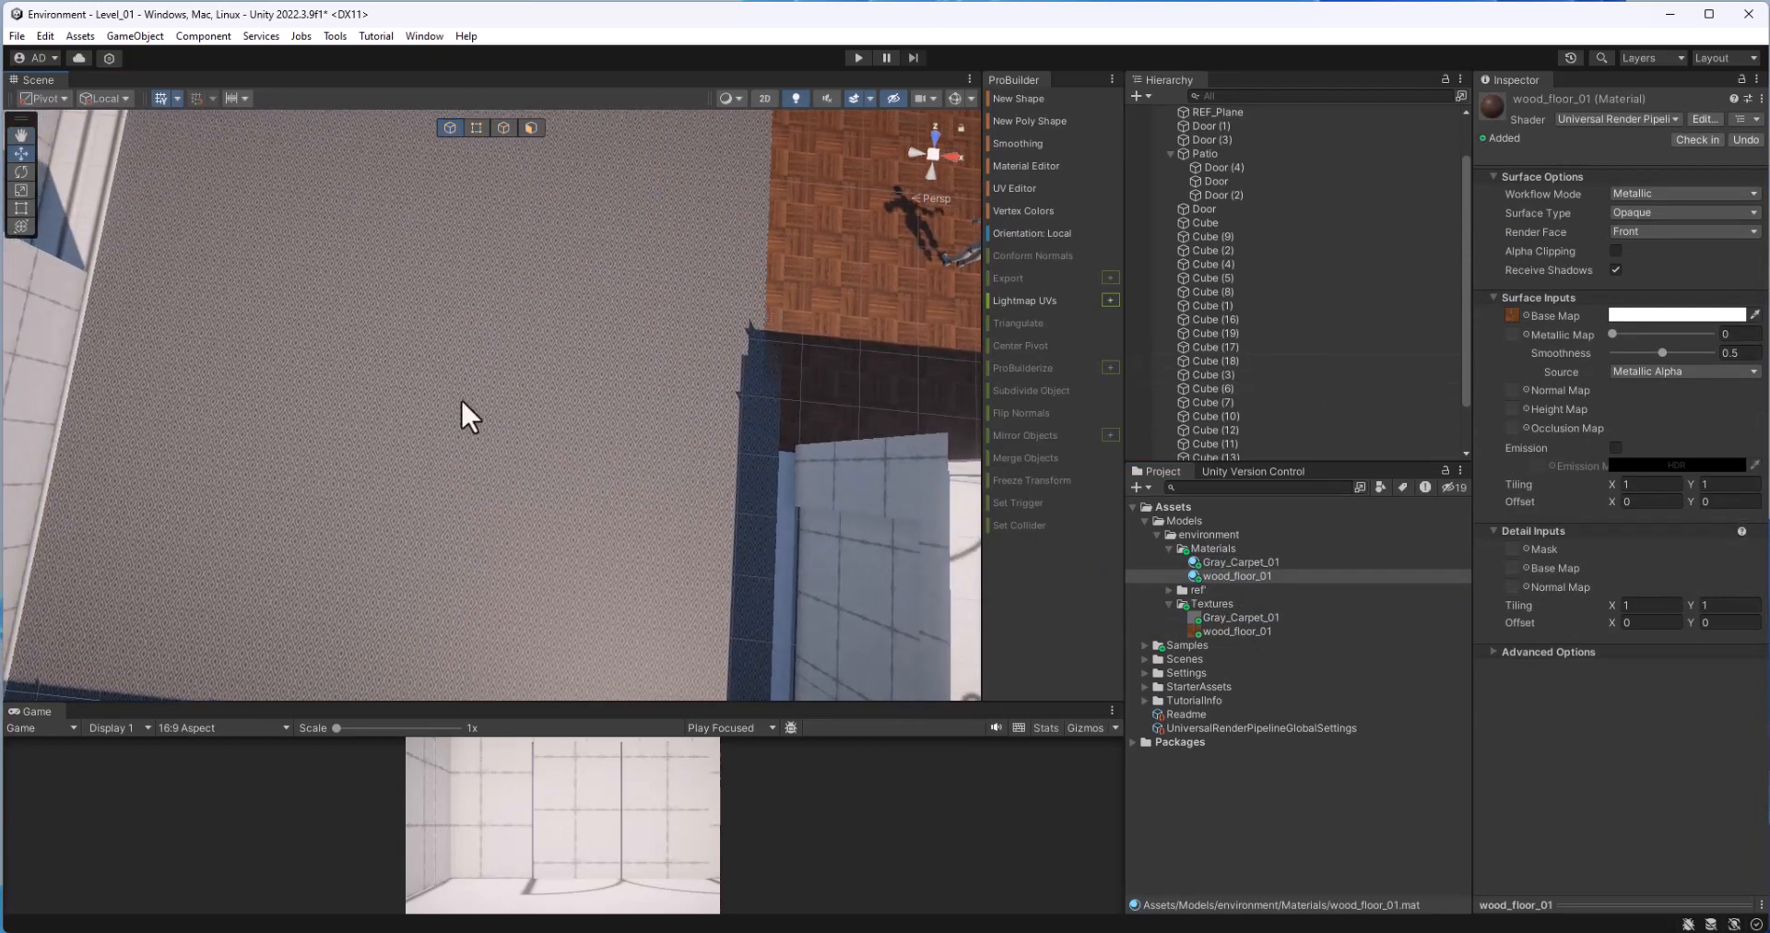
pyautogui.click(446, 392)
pyautogui.scroll(3, 446, 392)
pyautogui.keyDown('alt'); pyautogui.moveTo(446, 391); pyautogui.dragTo(69, 268); pyautogui.keyUp('alt')
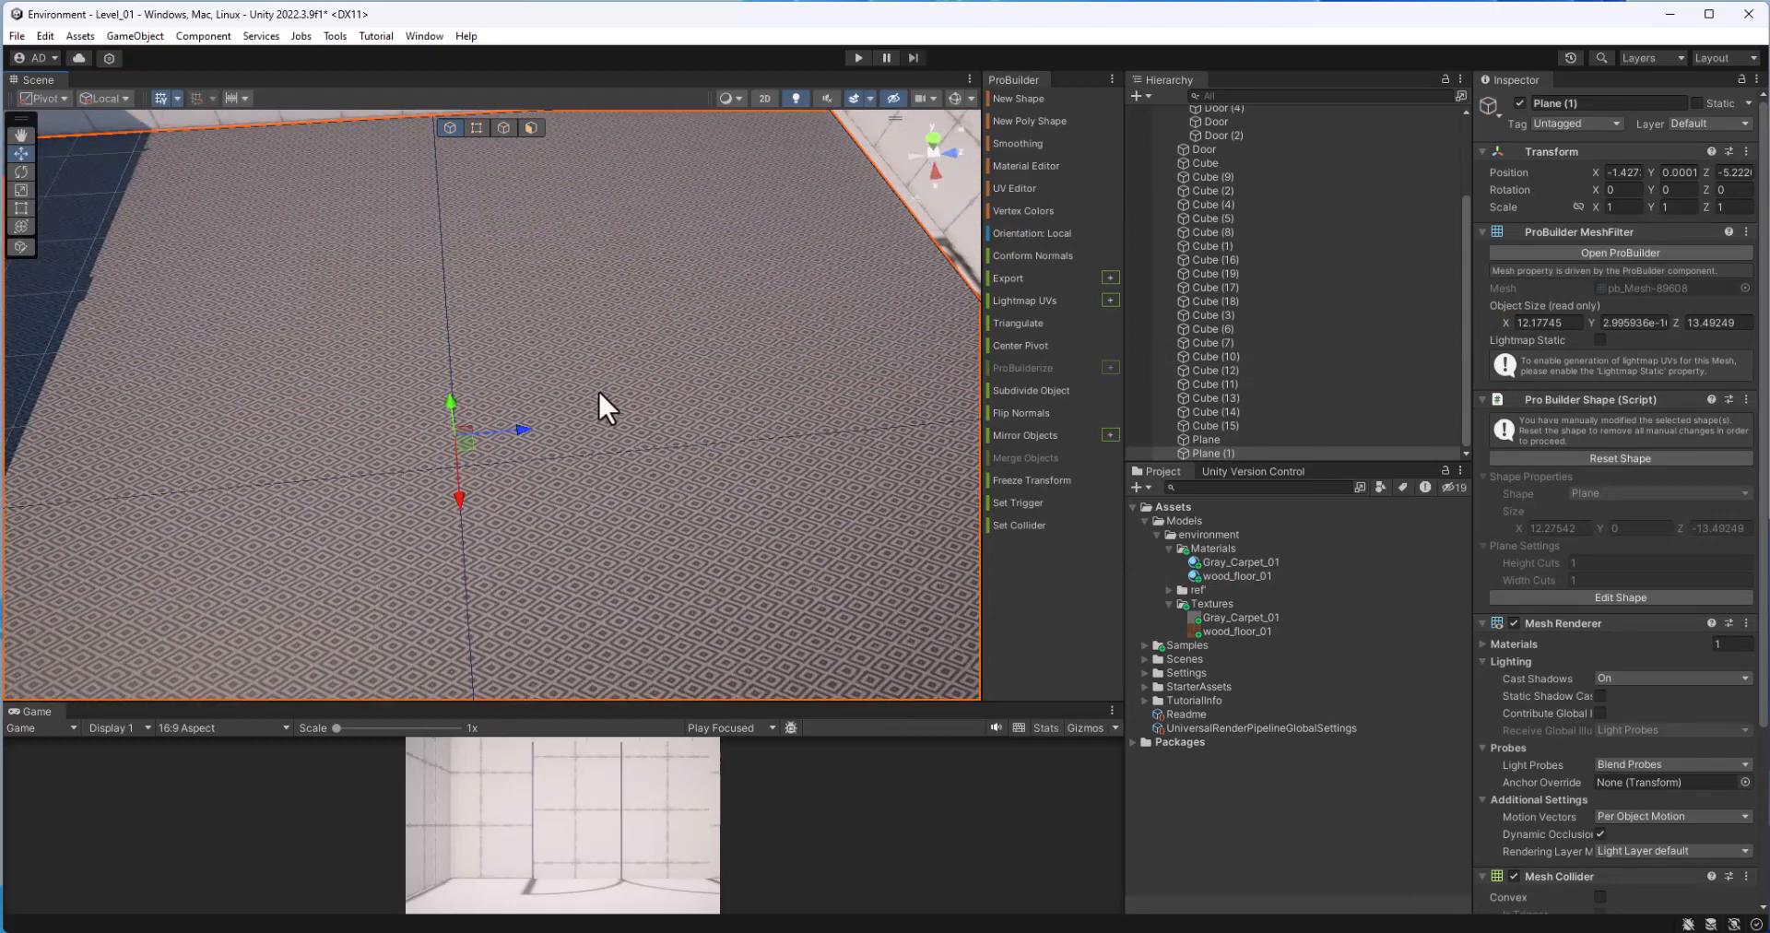
pyautogui.scroll(-5, 599, 392)
pyautogui.keyDown('alt'); pyautogui.moveTo(545, 446); pyautogui.dragTo(805, 560); pyautogui.keyUp('alt')
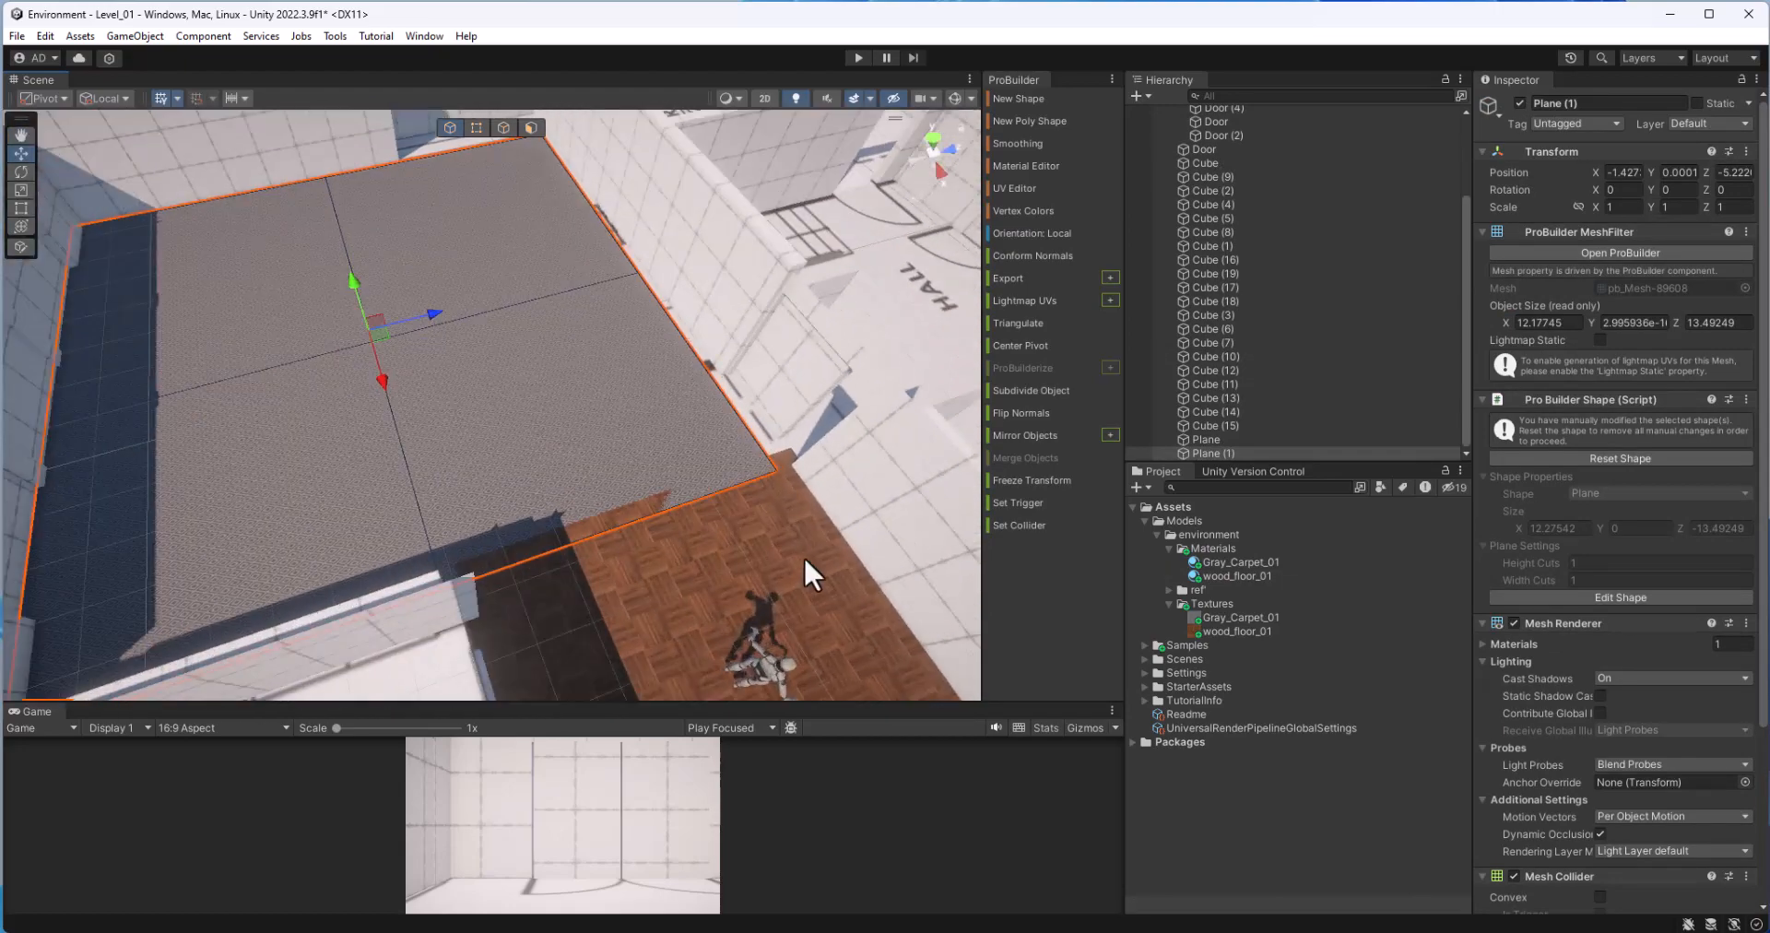
# Step: Inspect the seam between the carpet and wood floor planes at the dining room and their placement in the house
pyautogui.scroll(5, 590, 516)
pyautogui.keyDown('alt'); pyautogui.moveTo(597, 498); pyautogui.dragTo(485, 389); pyautogui.keyUp('alt')
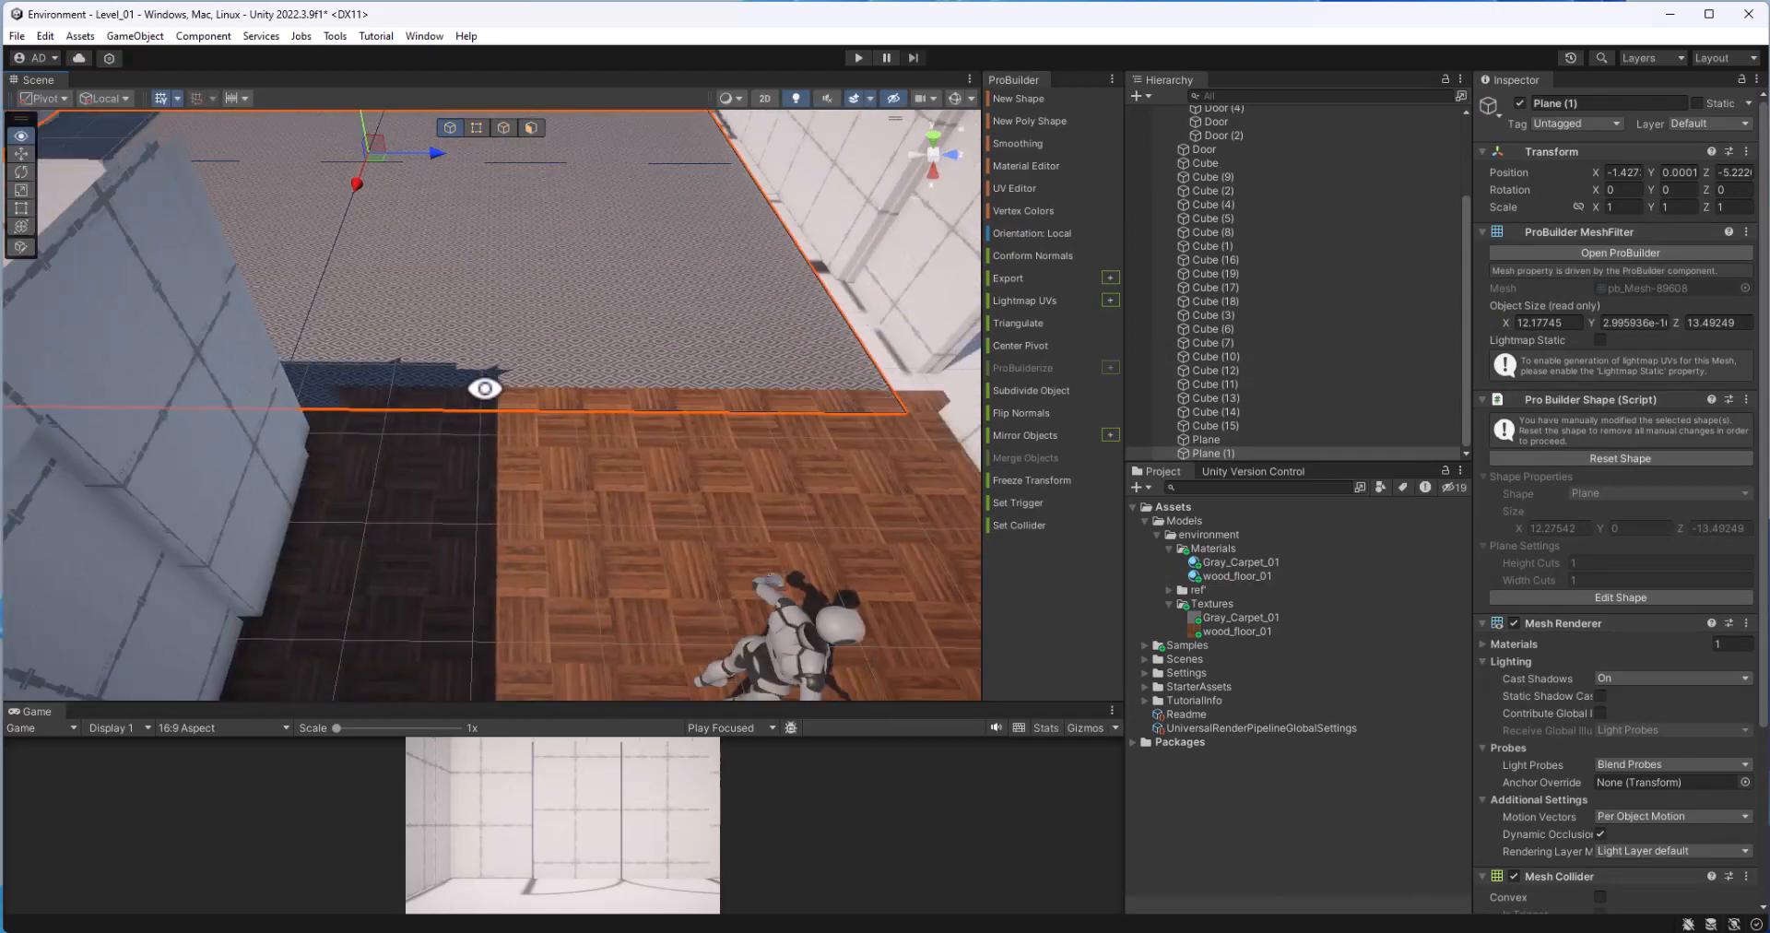
pyautogui.moveTo(892, 386); pyautogui.dragTo(621, 473, button='middle')
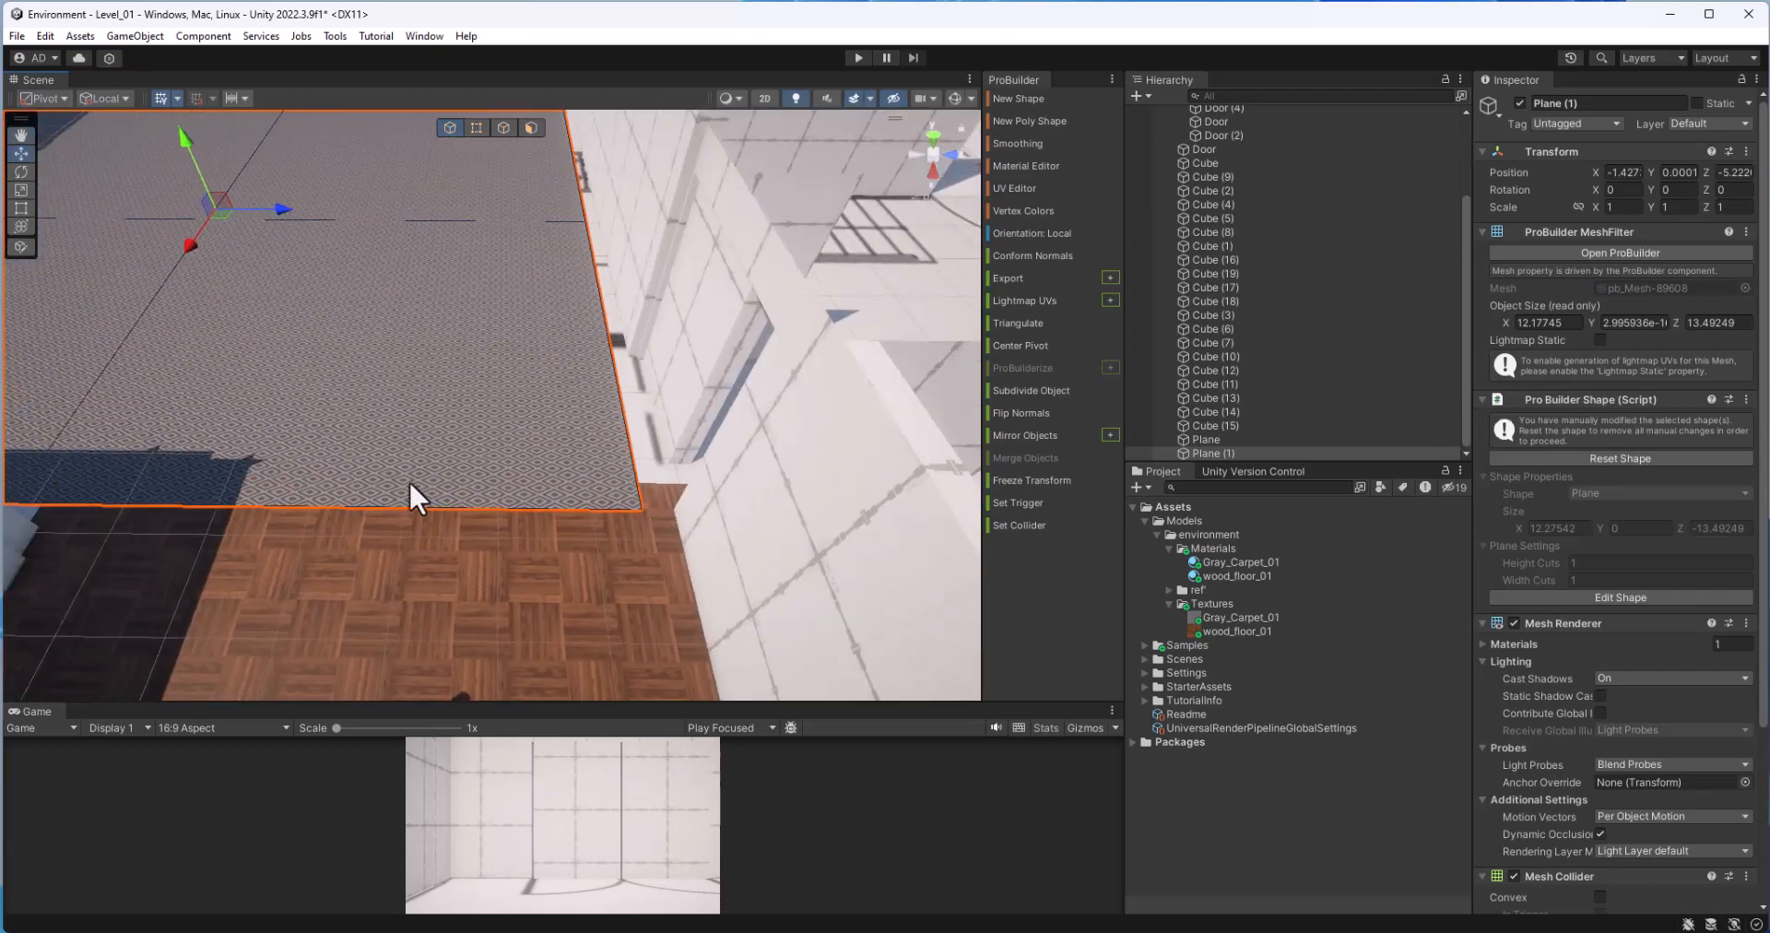
pyautogui.scroll(-2, 347, 488)
pyautogui.keyDown('alt'); pyautogui.moveTo(345, 488); pyautogui.dragTo(399, 489); pyautogui.keyUp('alt')
pyautogui.click(542, 533)
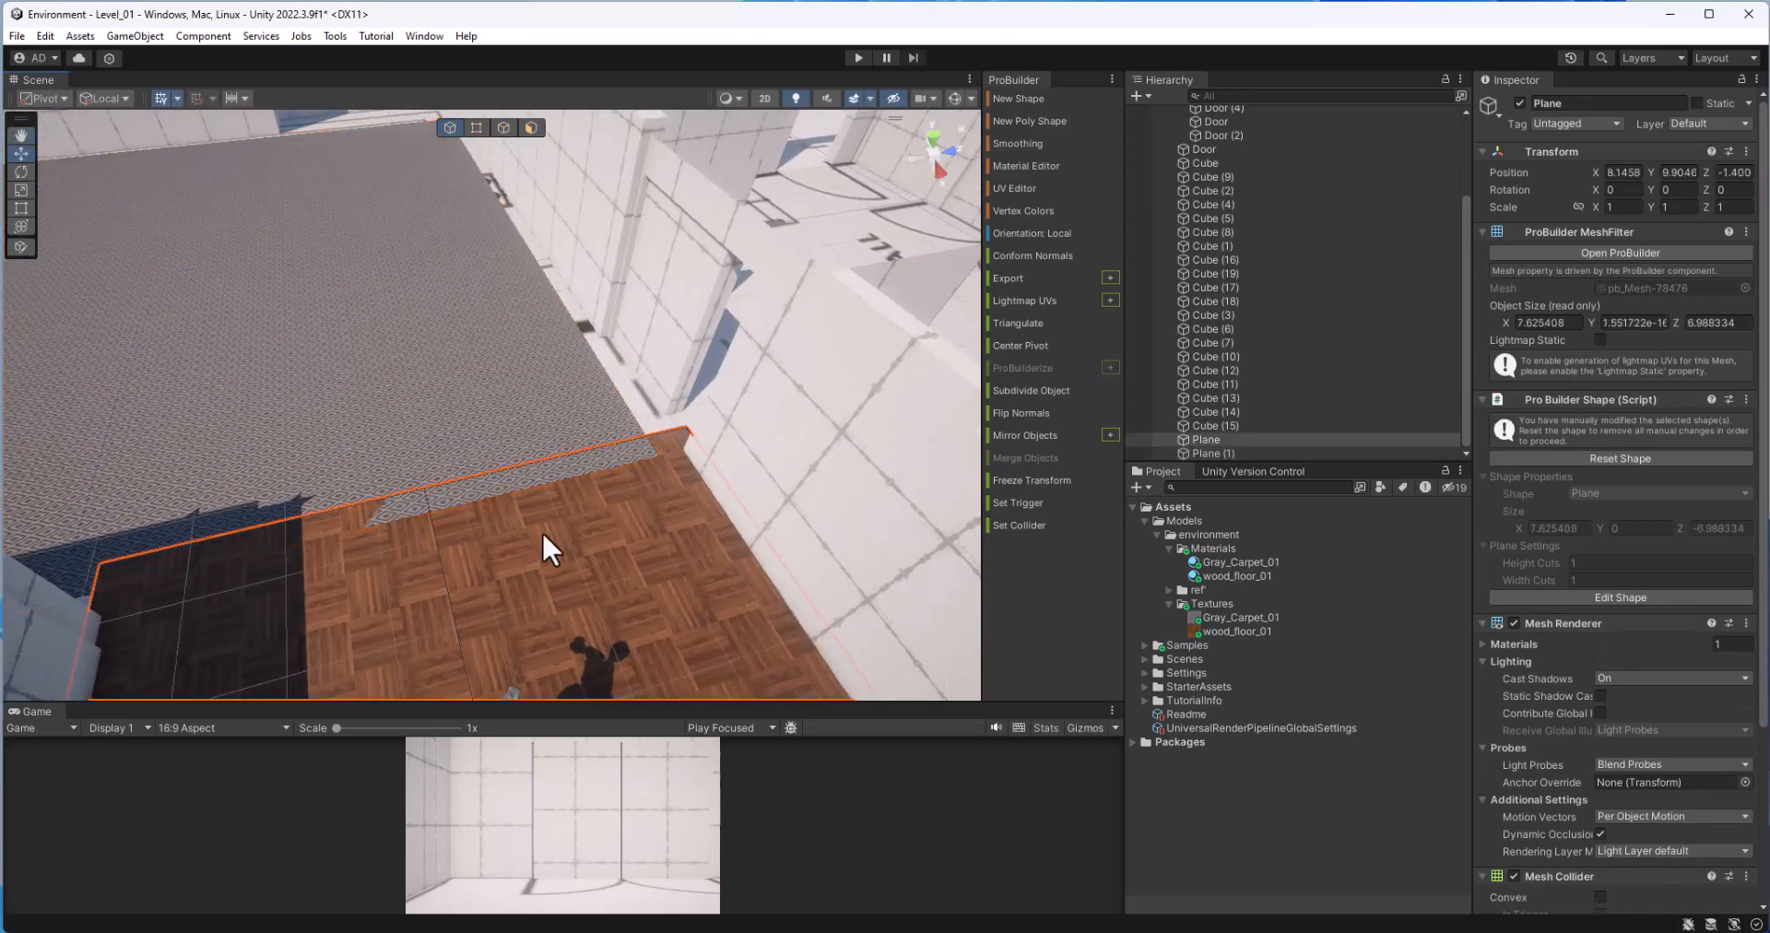
pyautogui.keyDown('alt'); pyautogui.moveTo(102, 427); pyautogui.dragTo(225, 391); pyautogui.keyUp('alt')
pyautogui.click(234, 395)
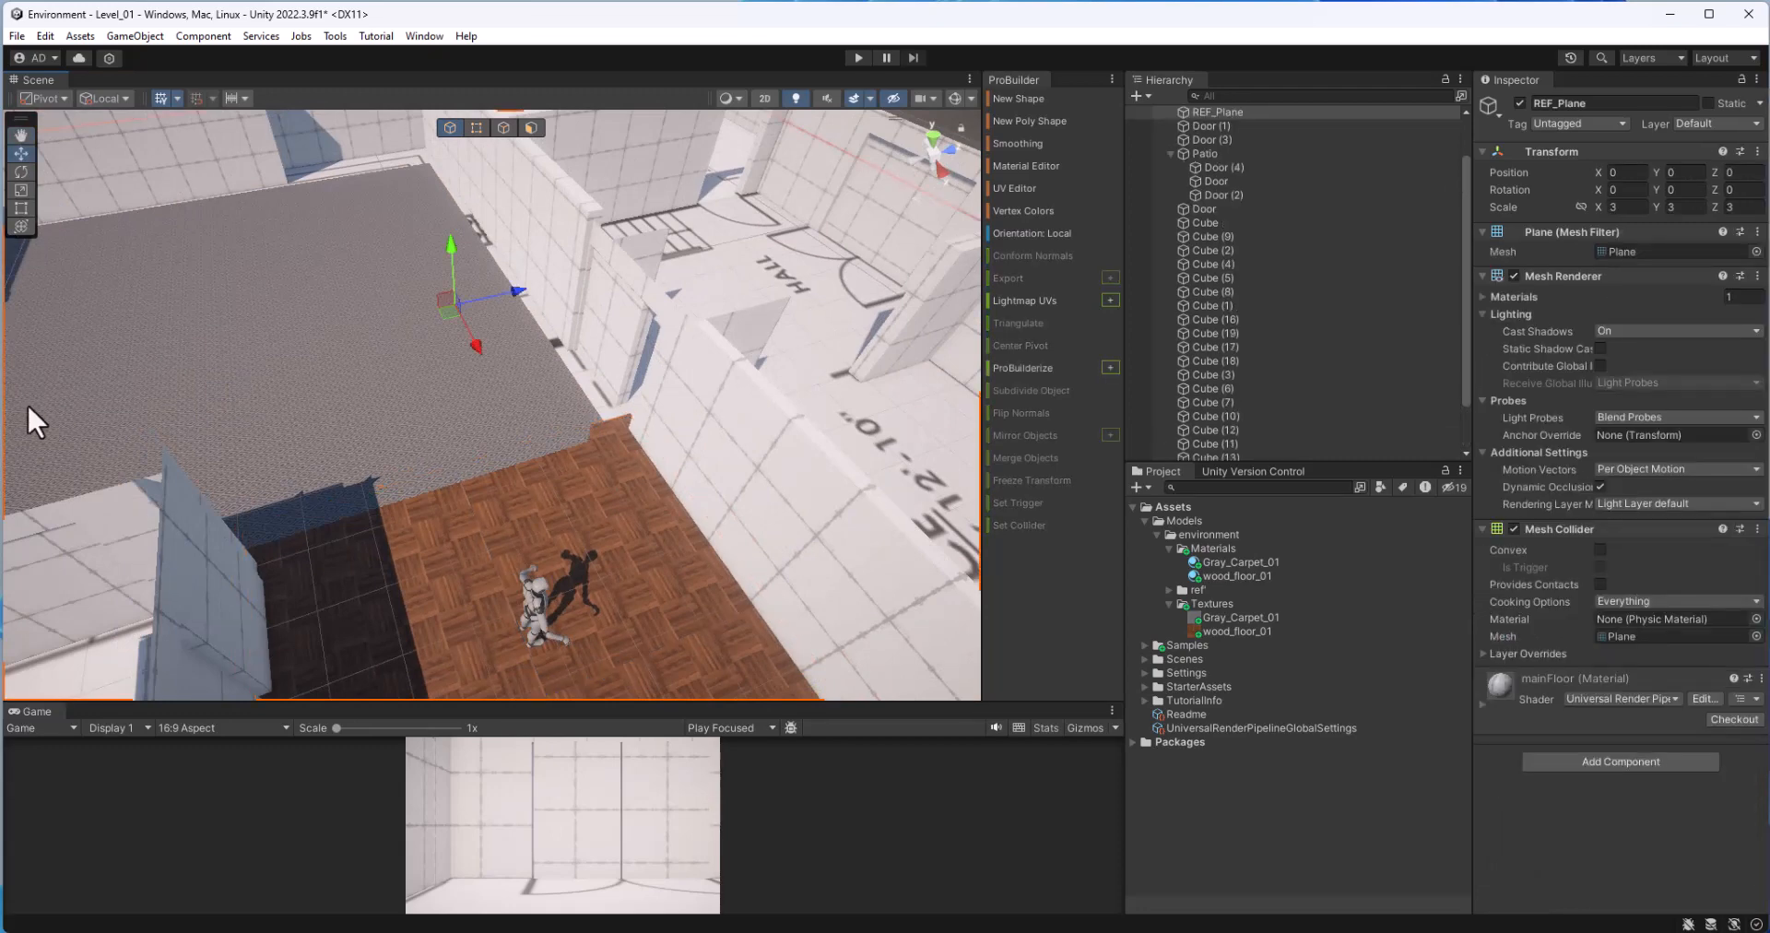
pyautogui.click(297, 468)
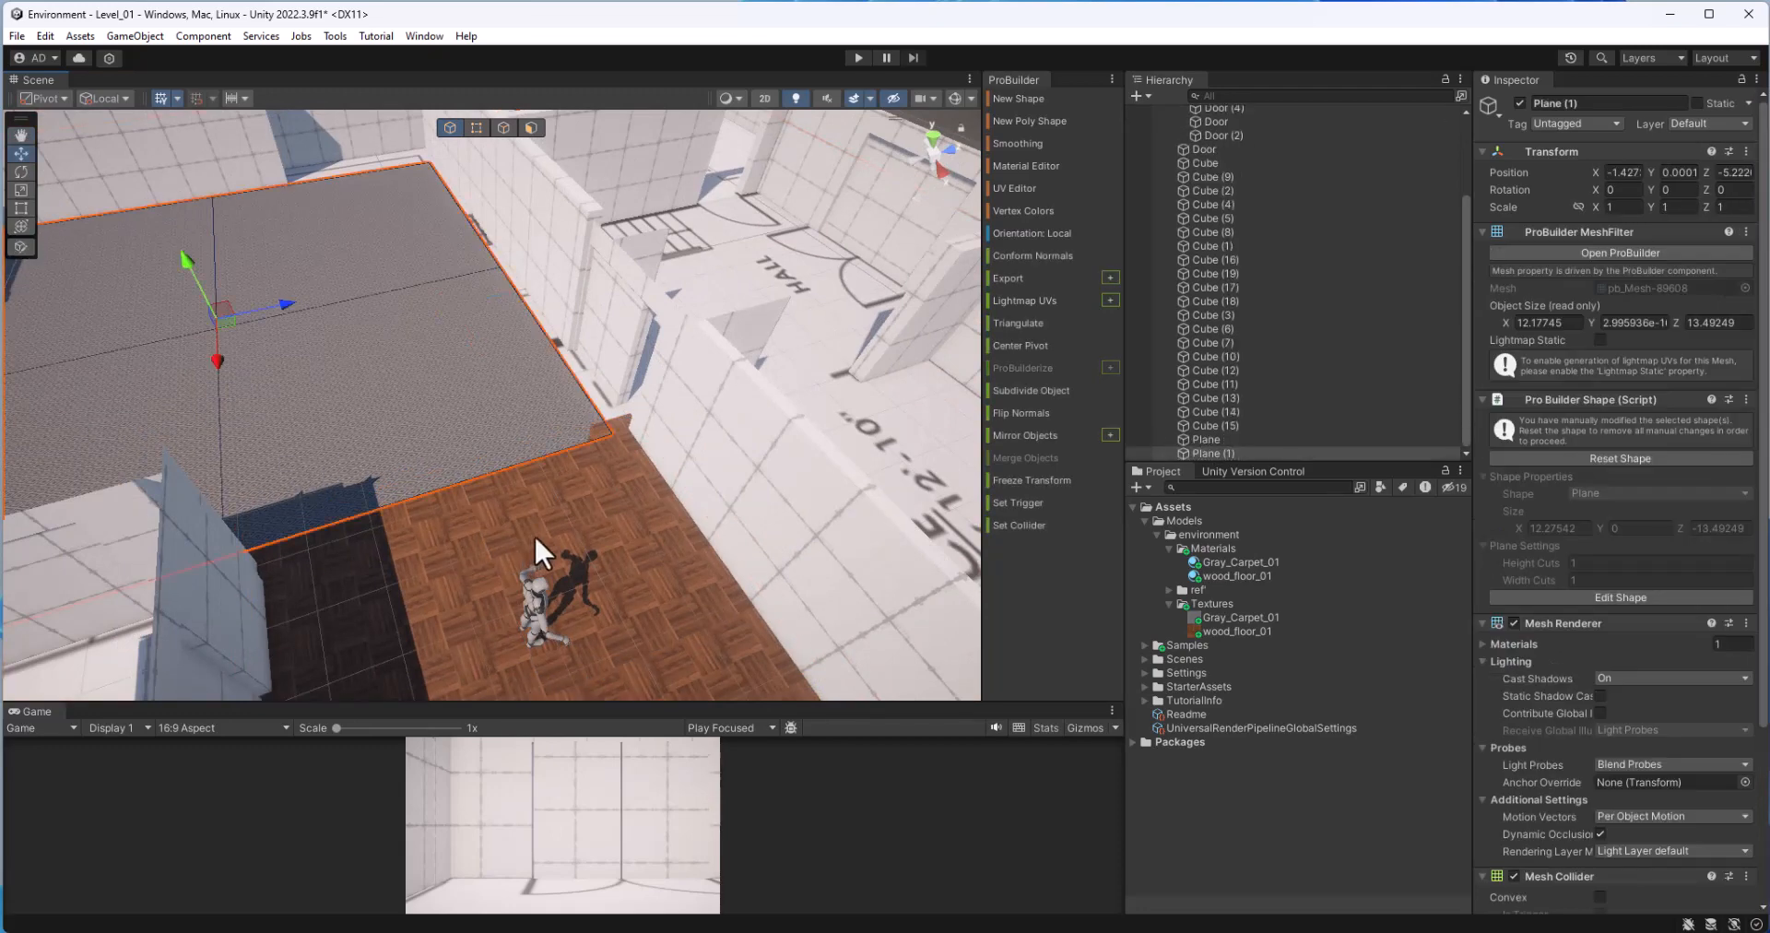
pyautogui.click(509, 557)
pyautogui.click(508, 557)
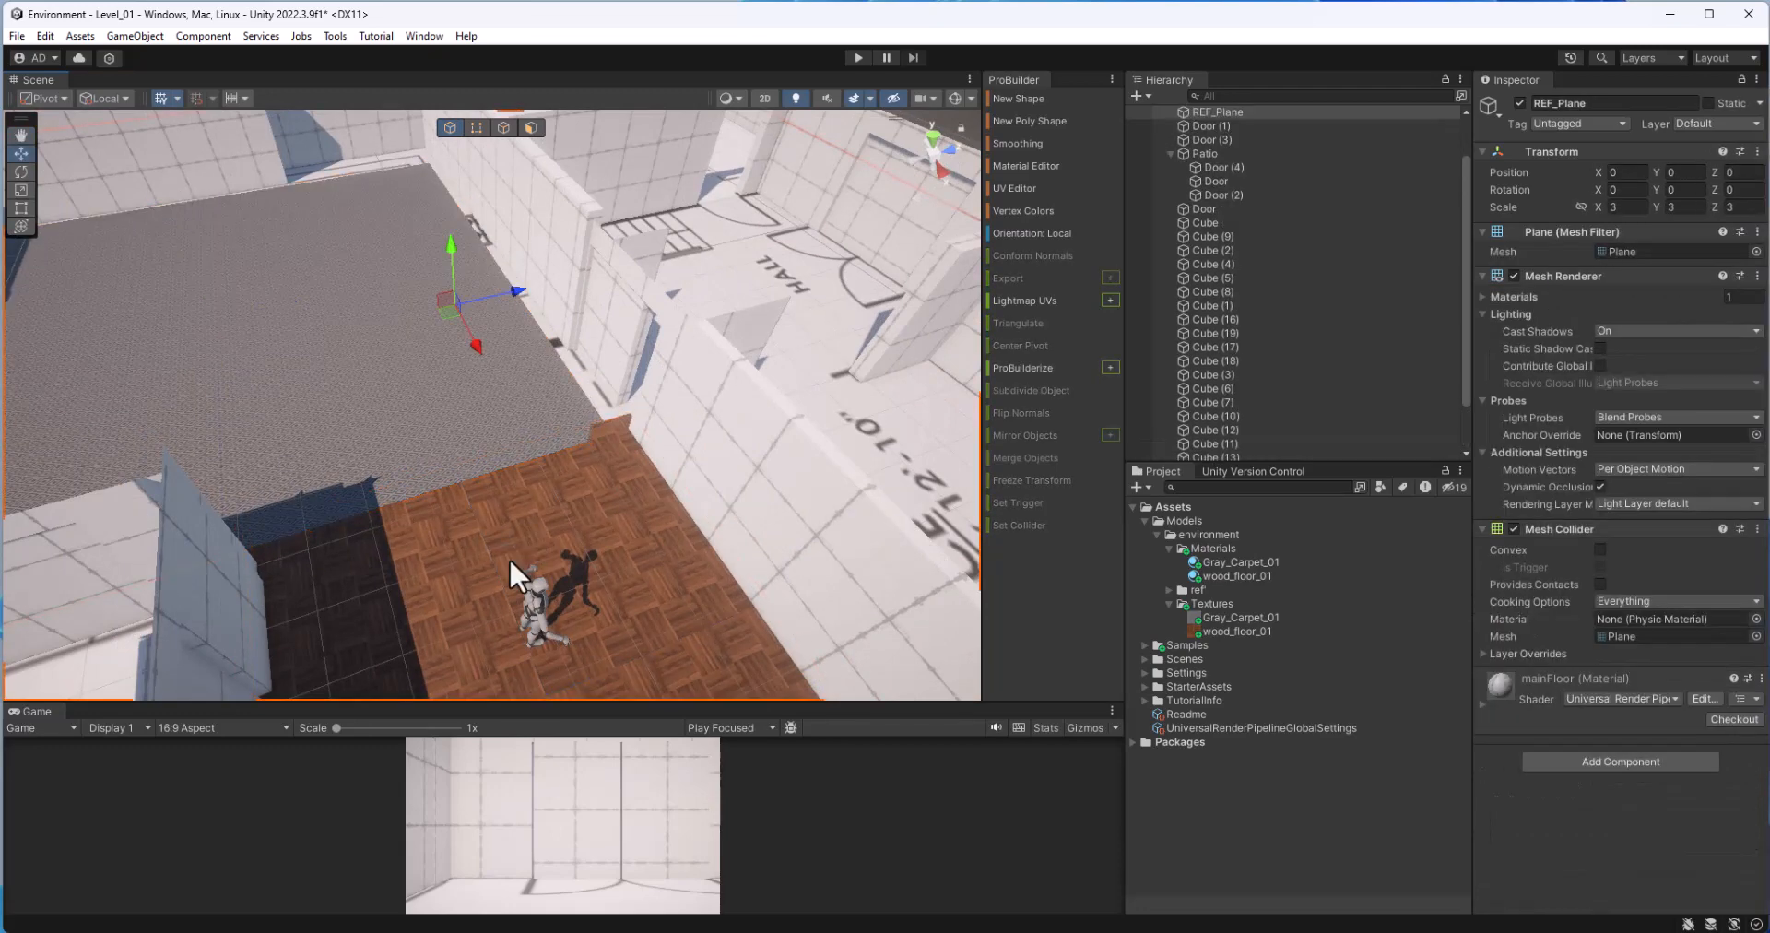
pyautogui.press('f')
pyautogui.keyDown('alt'); pyautogui.moveTo(451, 479); pyautogui.dragTo(651, 379); pyautogui.keyUp('alt')
pyautogui.scroll(10, 562, 446)
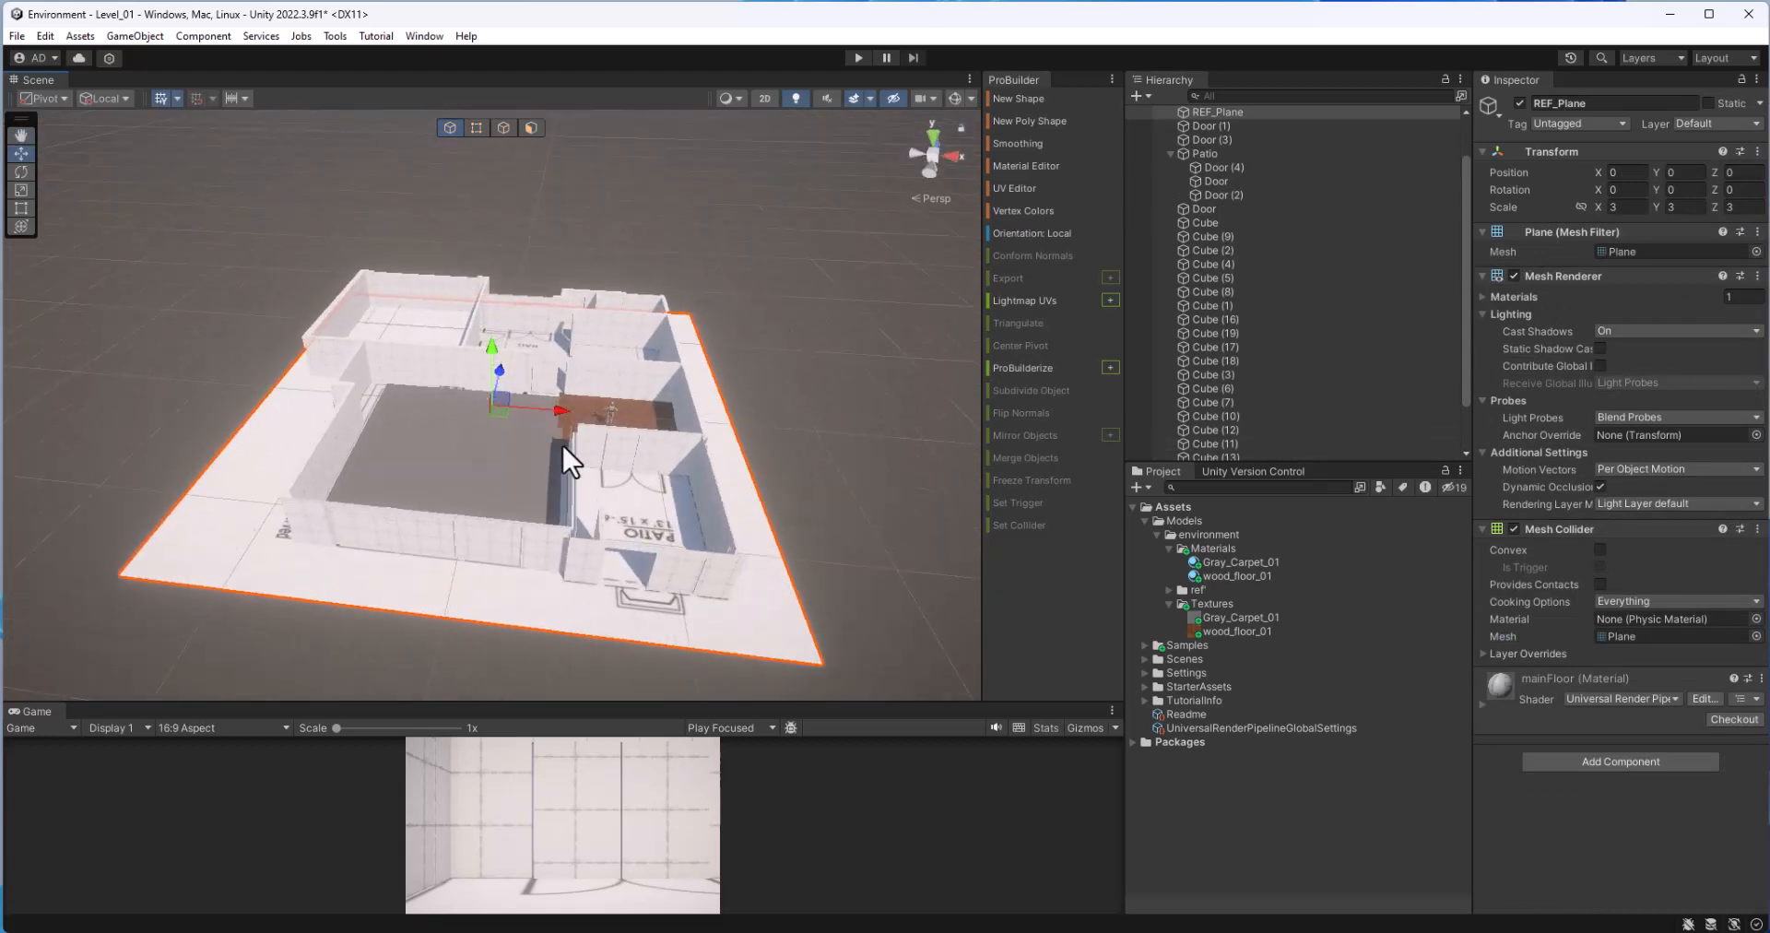
pyautogui.keyDown('alt'); pyautogui.moveTo(784, 312); pyautogui.dragTo(751, 292); pyautogui.keyUp('alt')
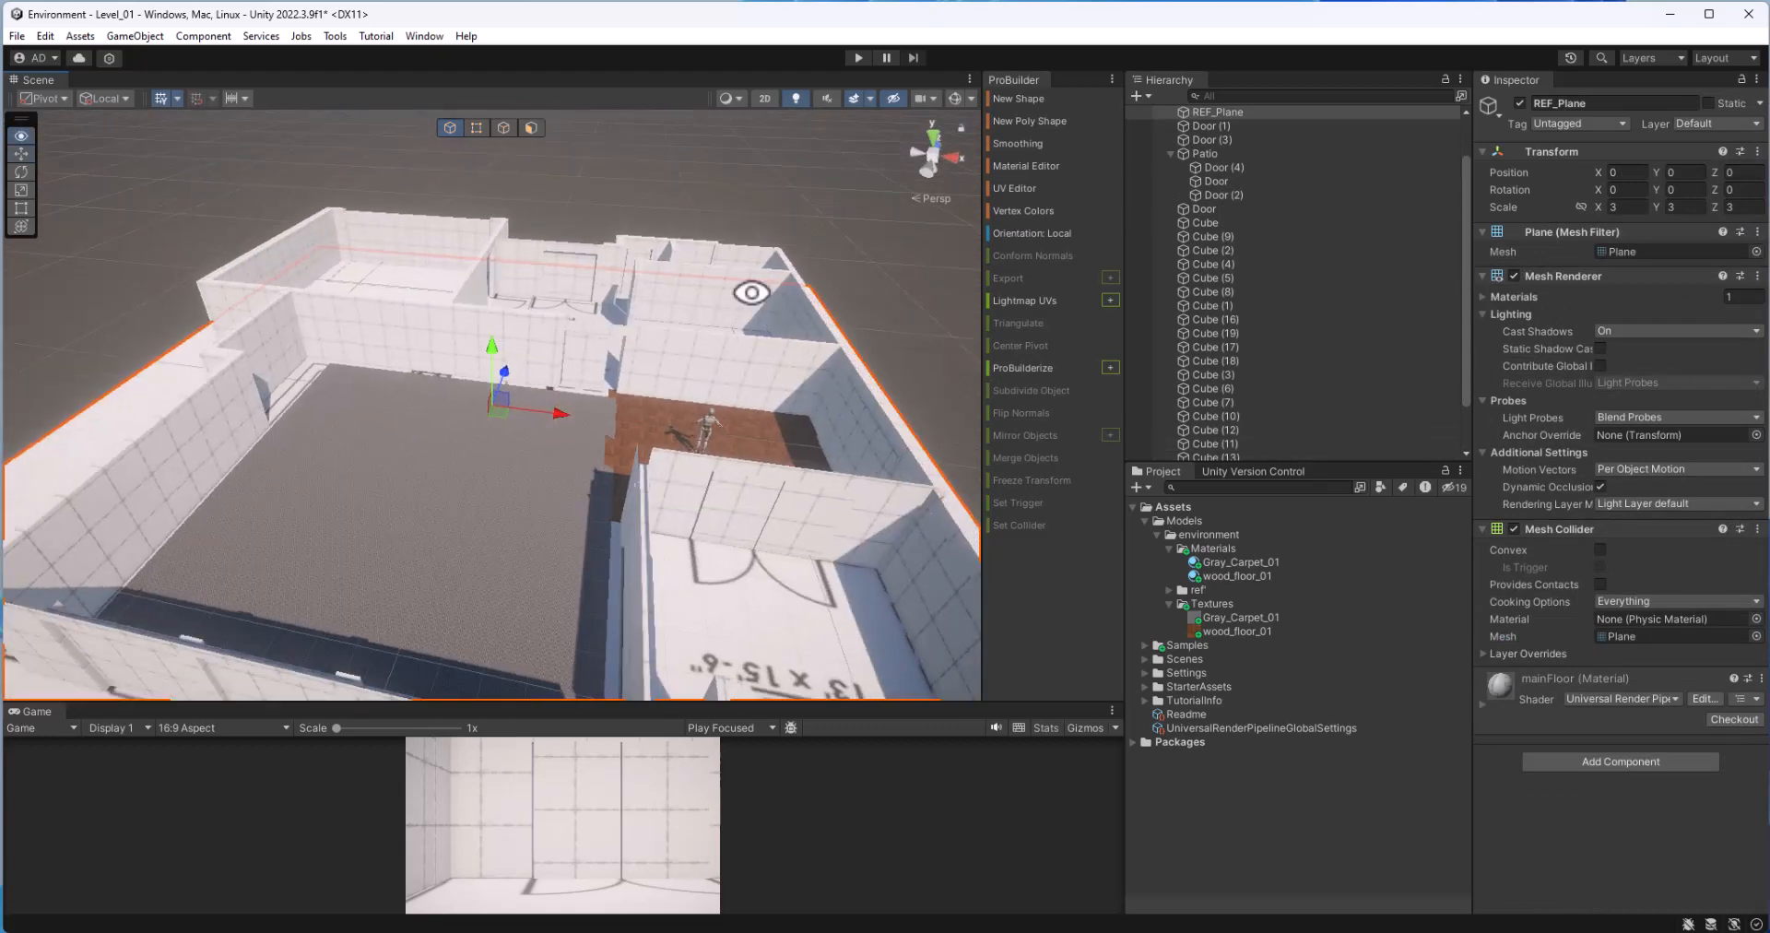
# Step: Pull the wood floor plane's great-room-side vertices inward to make it about 6.97 wide, and return to object selection
pyautogui.click(671, 437)
pyautogui.press('f')
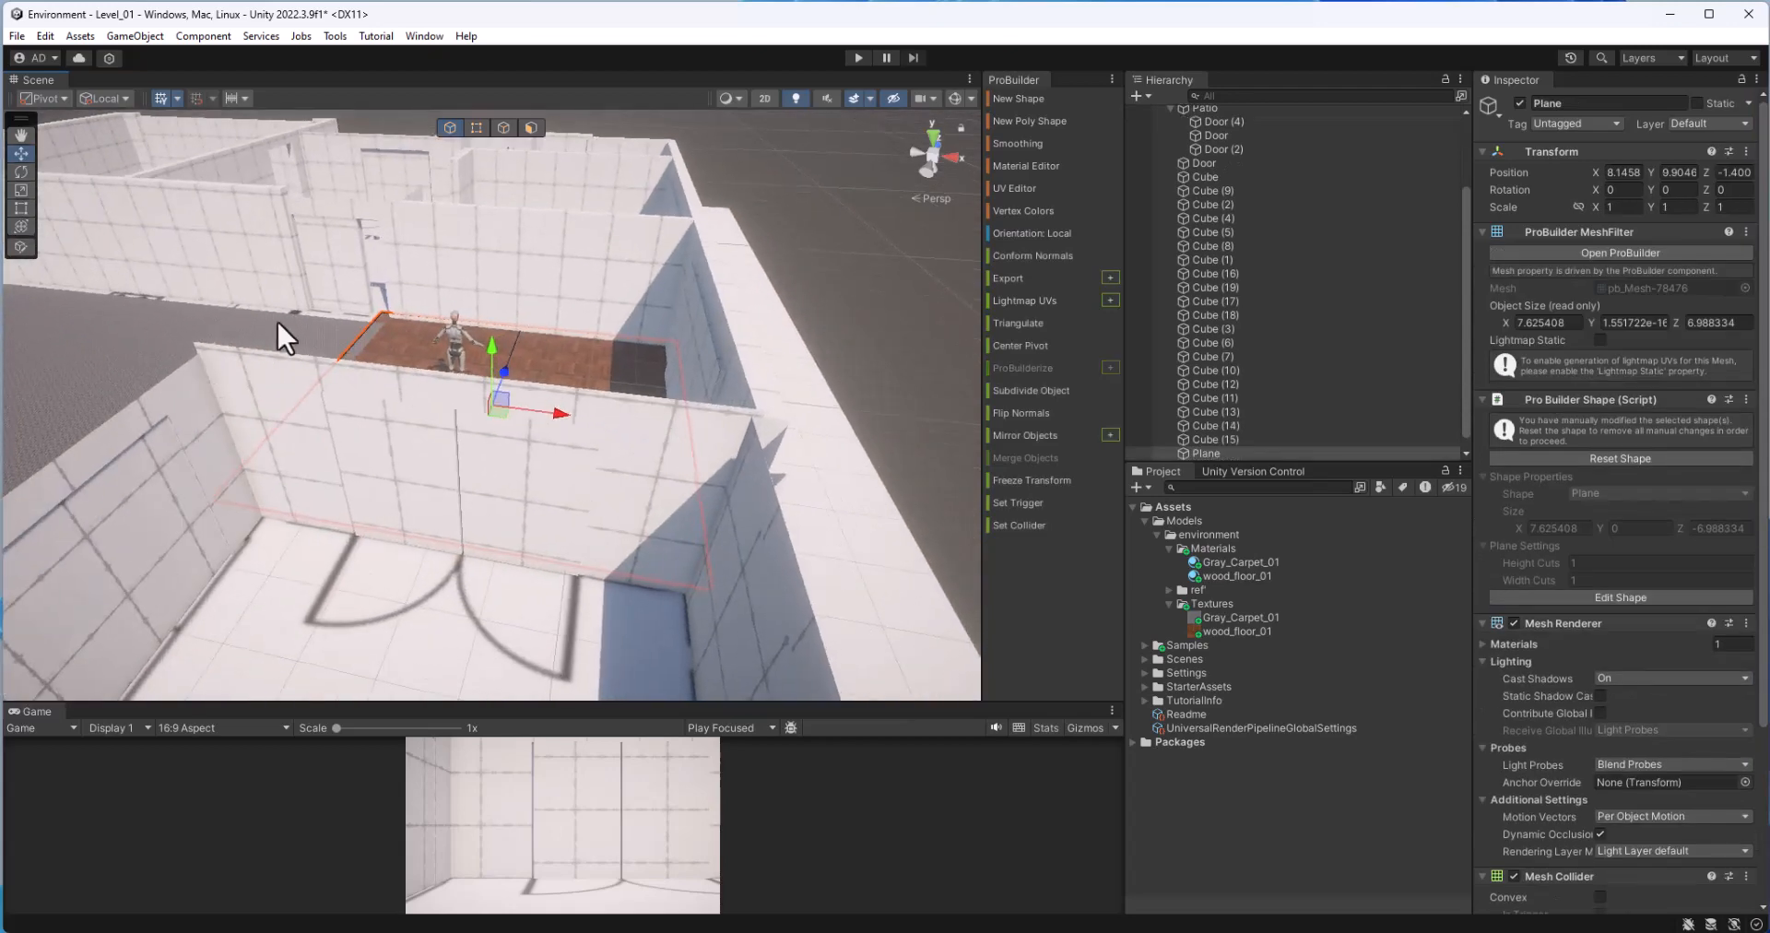
pyautogui.keyDown('alt'); pyautogui.moveTo(277, 320); pyautogui.dragTo(349, 379); pyautogui.keyUp('alt')
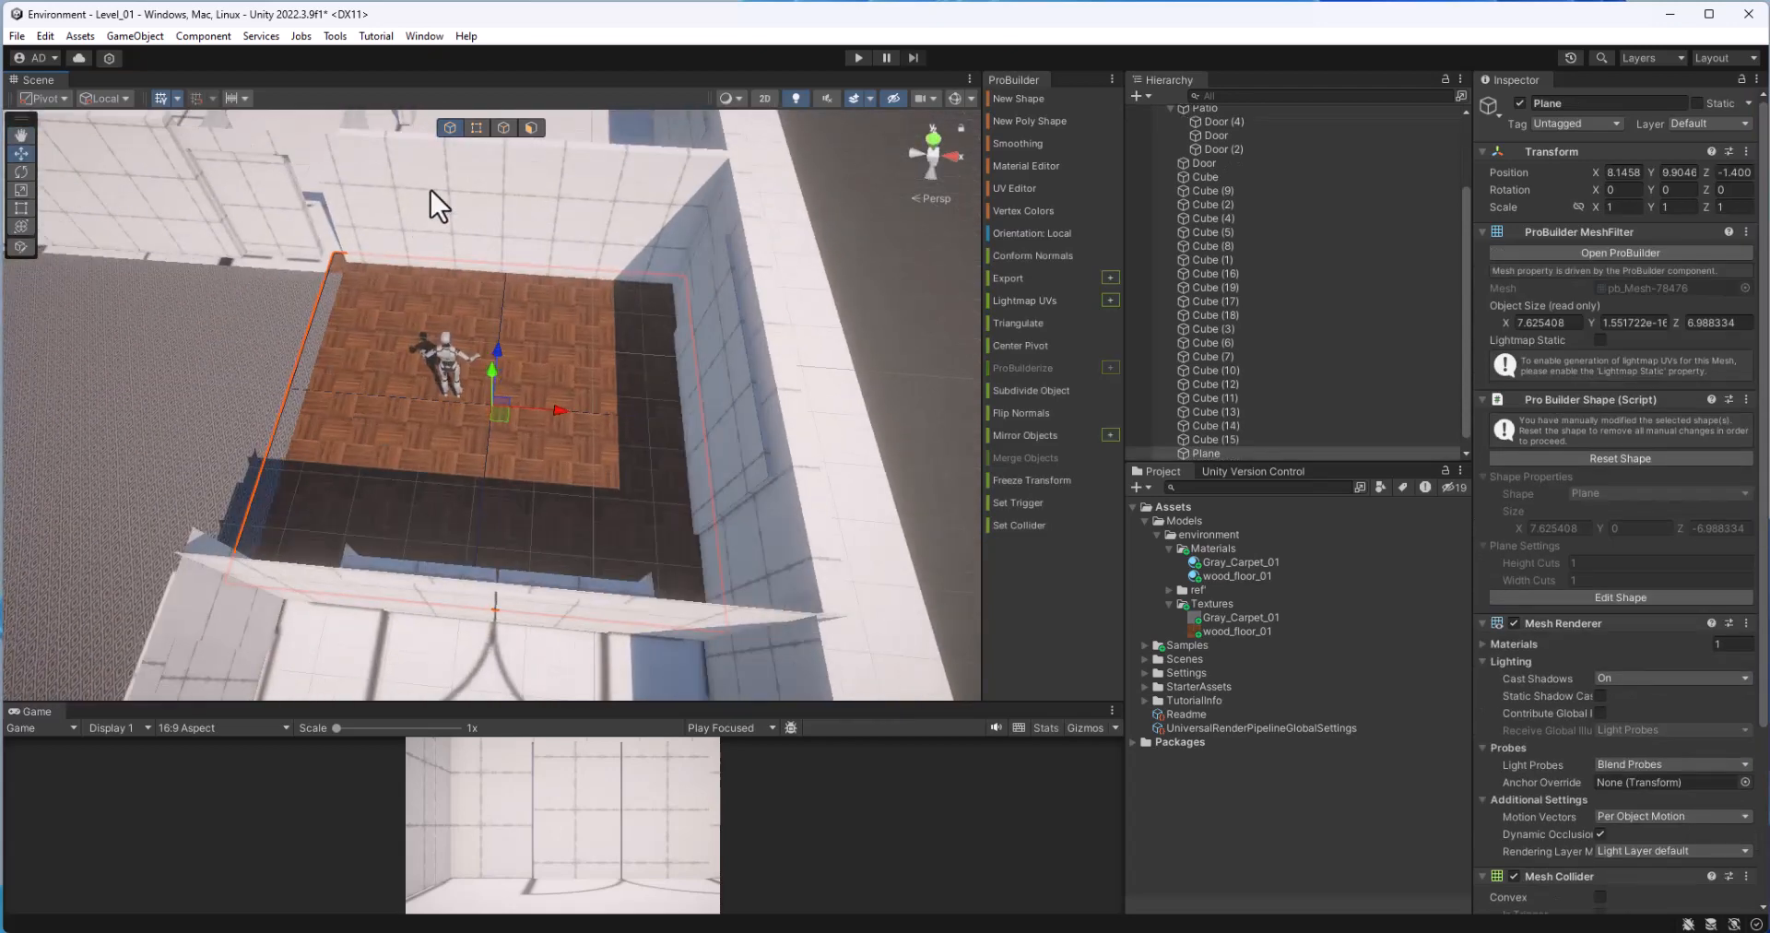
pyautogui.click(478, 129)
pyautogui.keyDown('alt'); pyautogui.moveTo(217, 528); pyautogui.dragTo(242, 629); pyautogui.keyUp('alt')
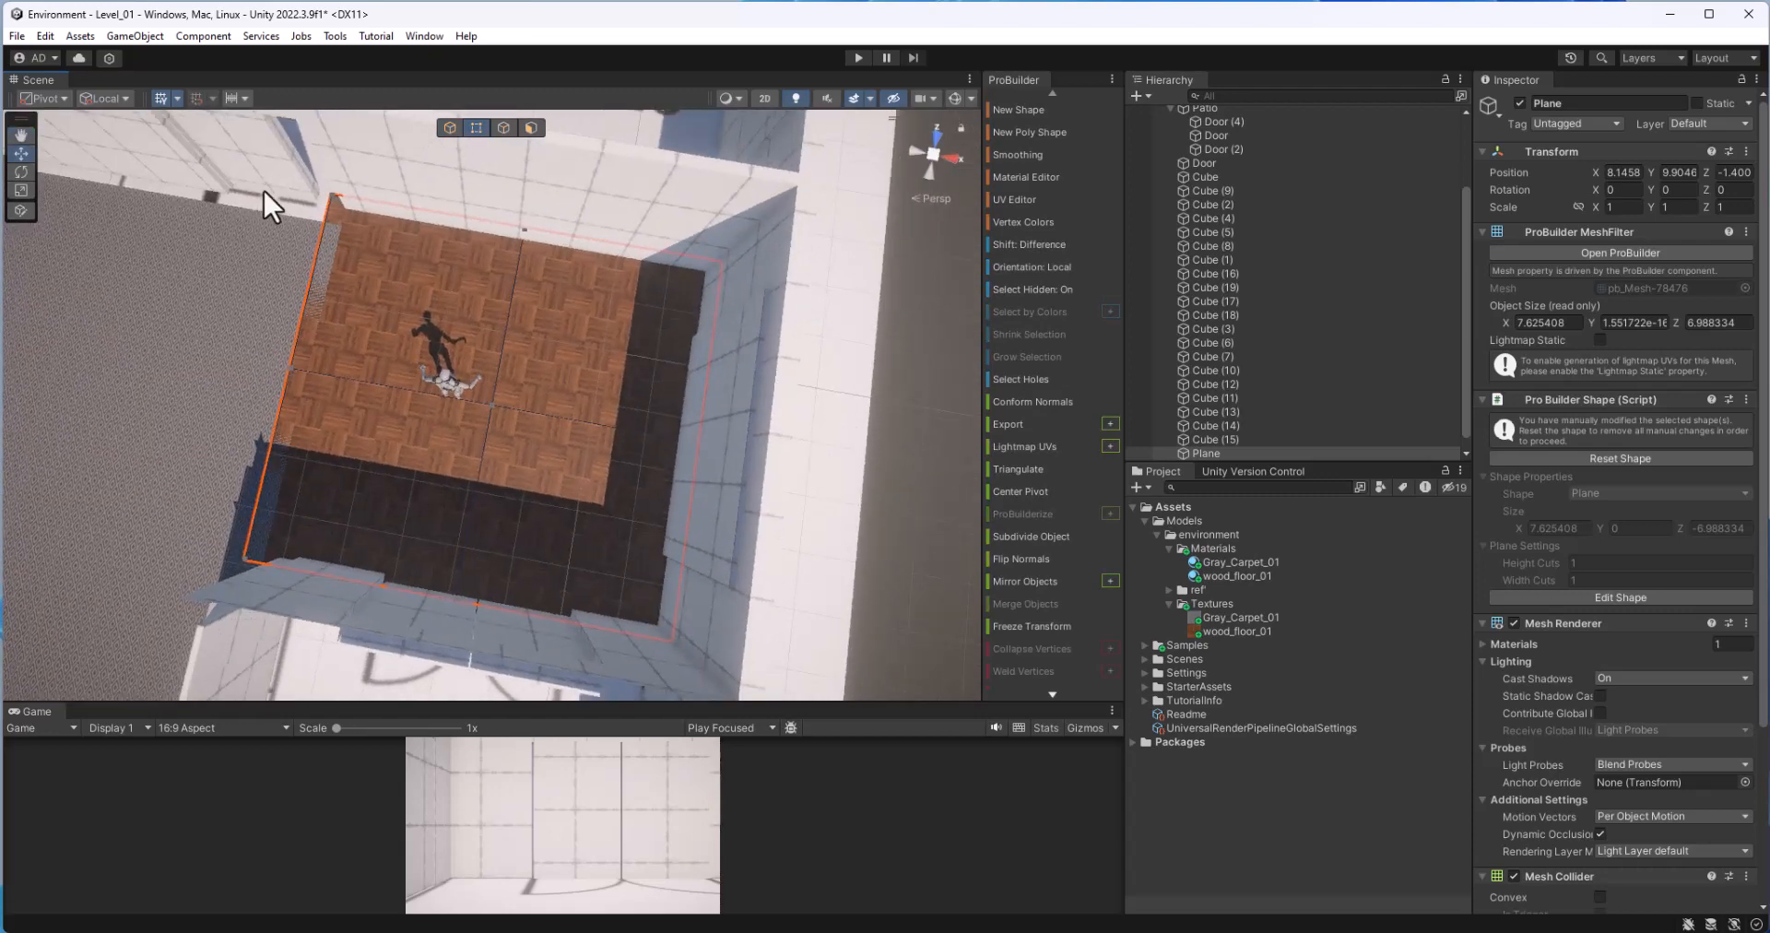
pyautogui.click(377, 280)
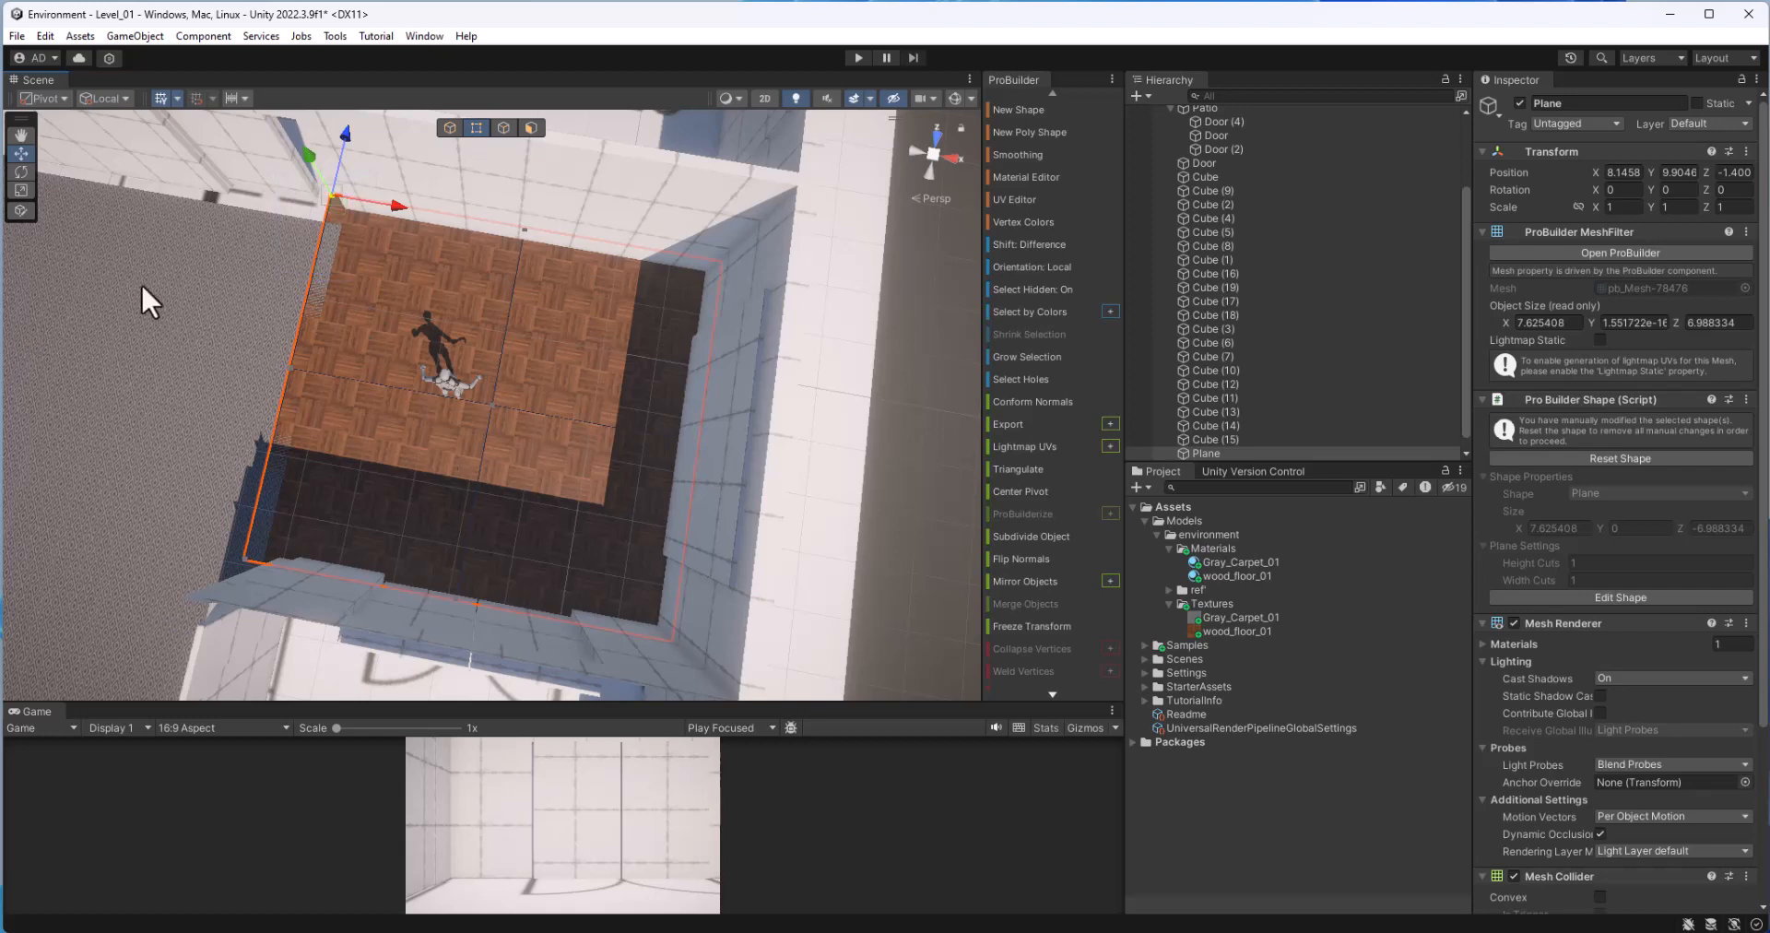
pyautogui.keyDown('shift'); pyautogui.moveTo(219, 317); pyautogui.dragTo(387, 631); pyautogui.keyUp('shift')
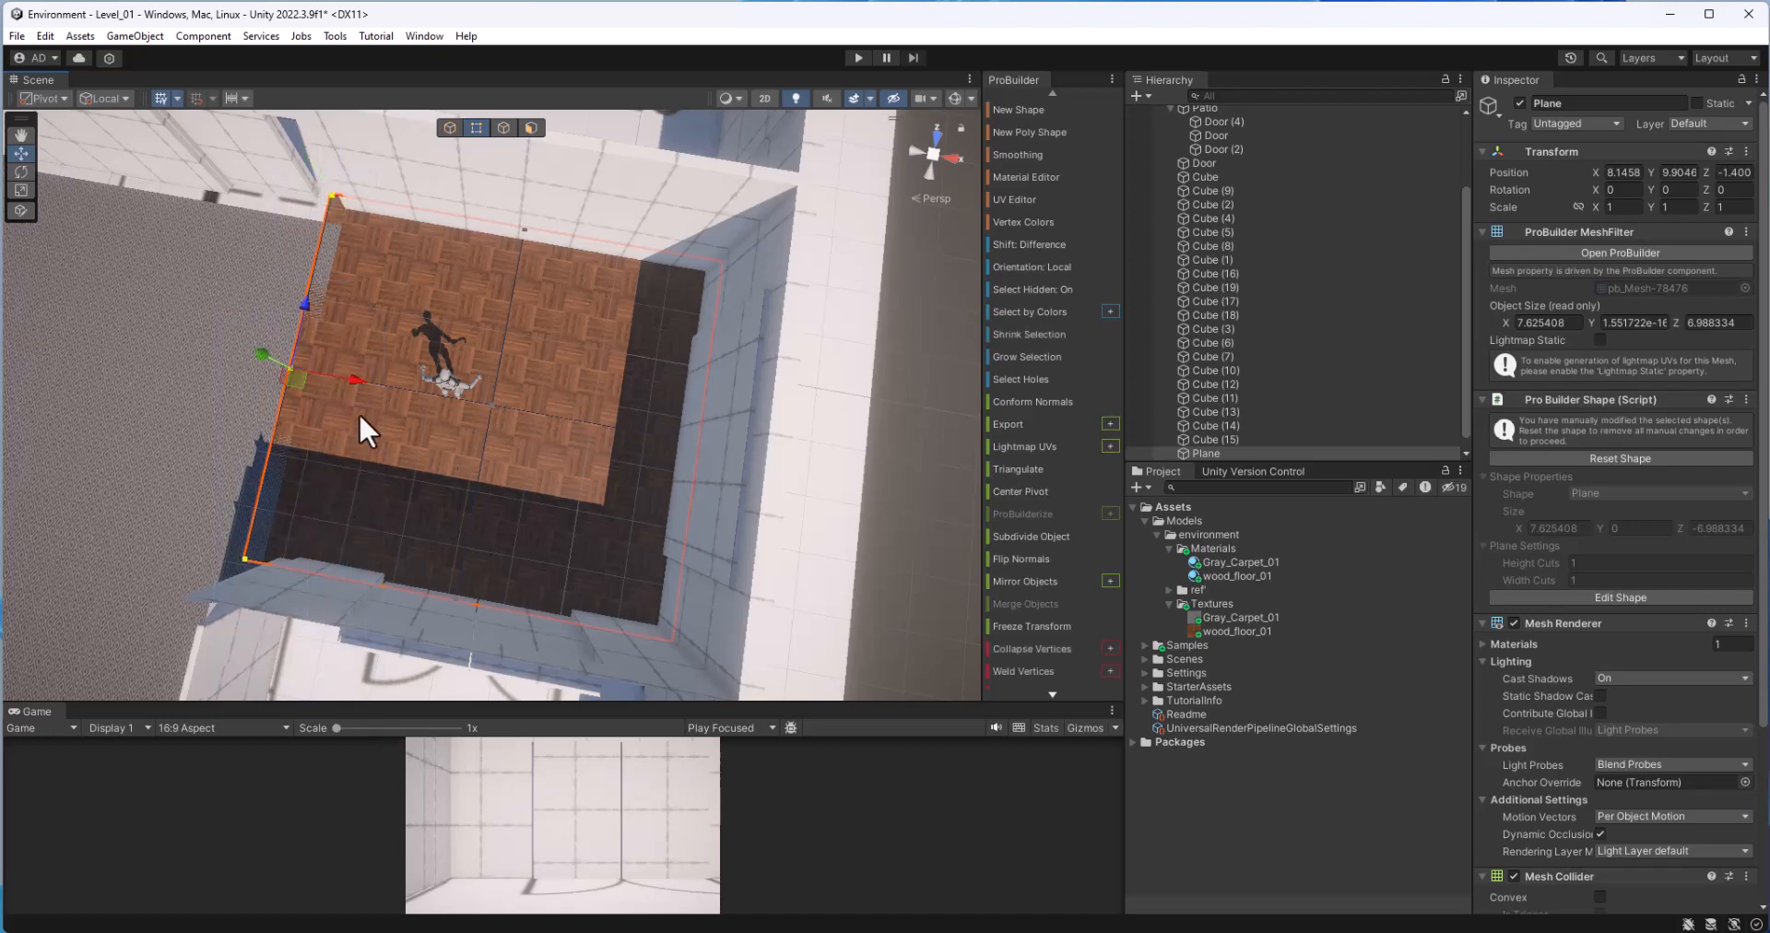
pyautogui.moveTo(355, 380); pyautogui.dragTo(600, 381)
pyautogui.press('f')
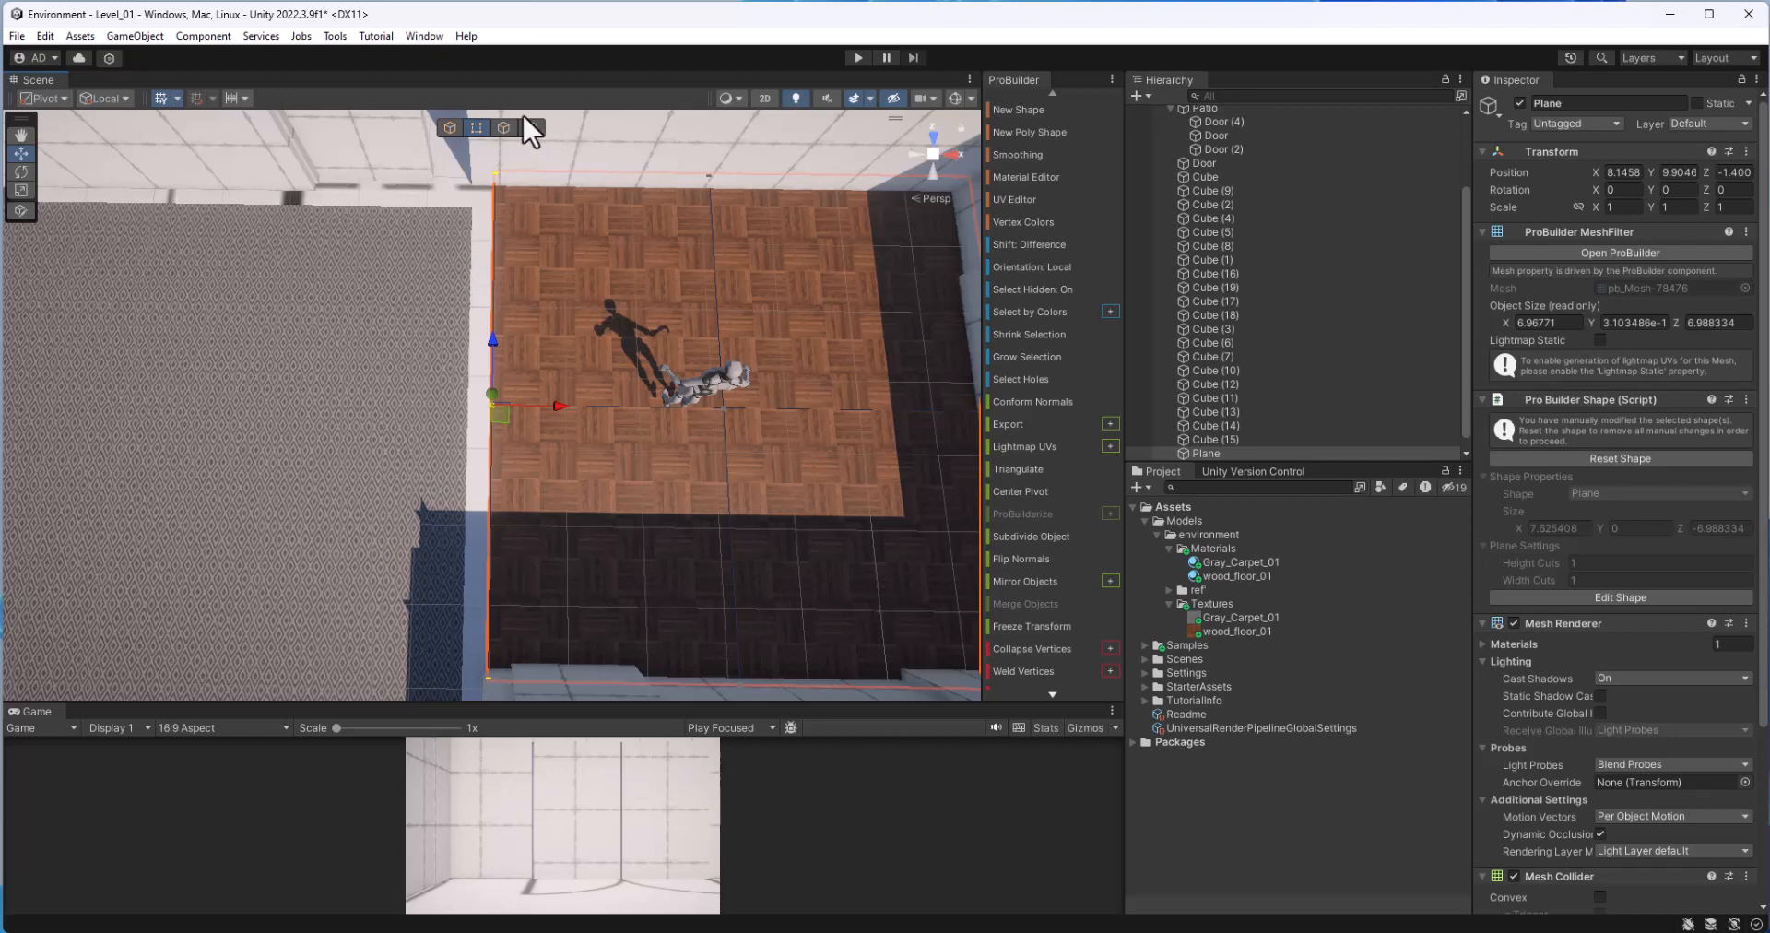
pyautogui.click(449, 127)
# Step: Examine both room floors from above and select the great room's carpet plane
pyautogui.scroll(-10, 562, 346)
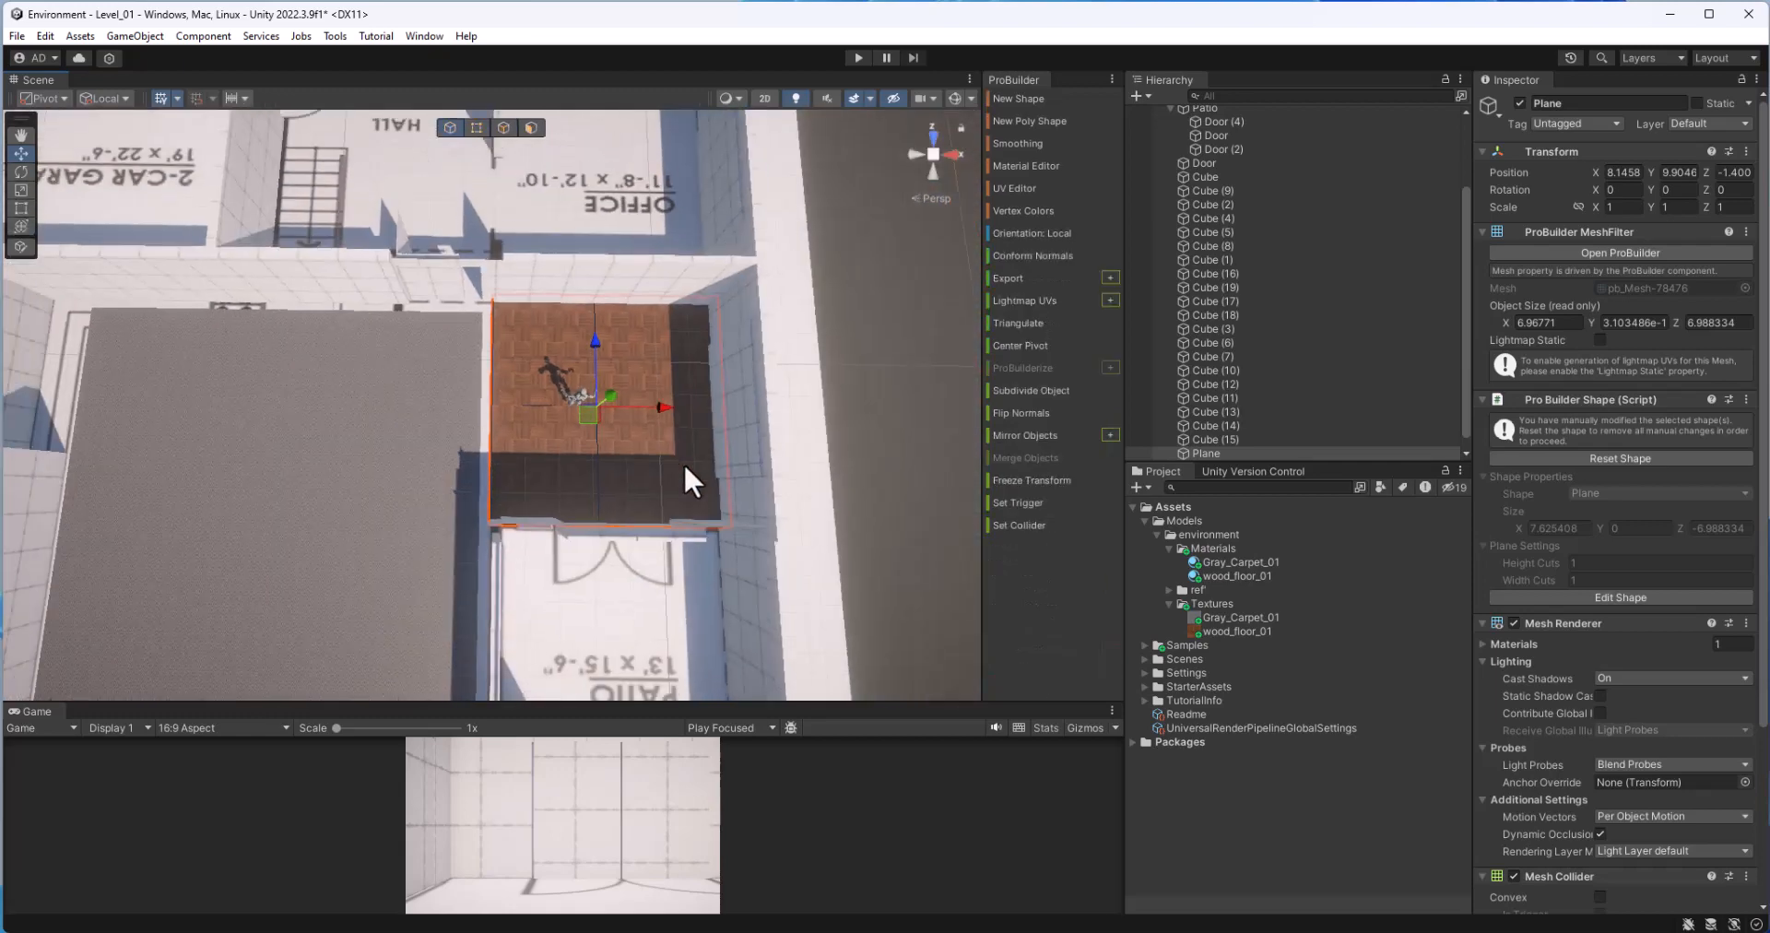
pyautogui.scroll(-2, 574, 538)
pyautogui.click(573, 538)
pyautogui.scroll(-3, 386, 306)
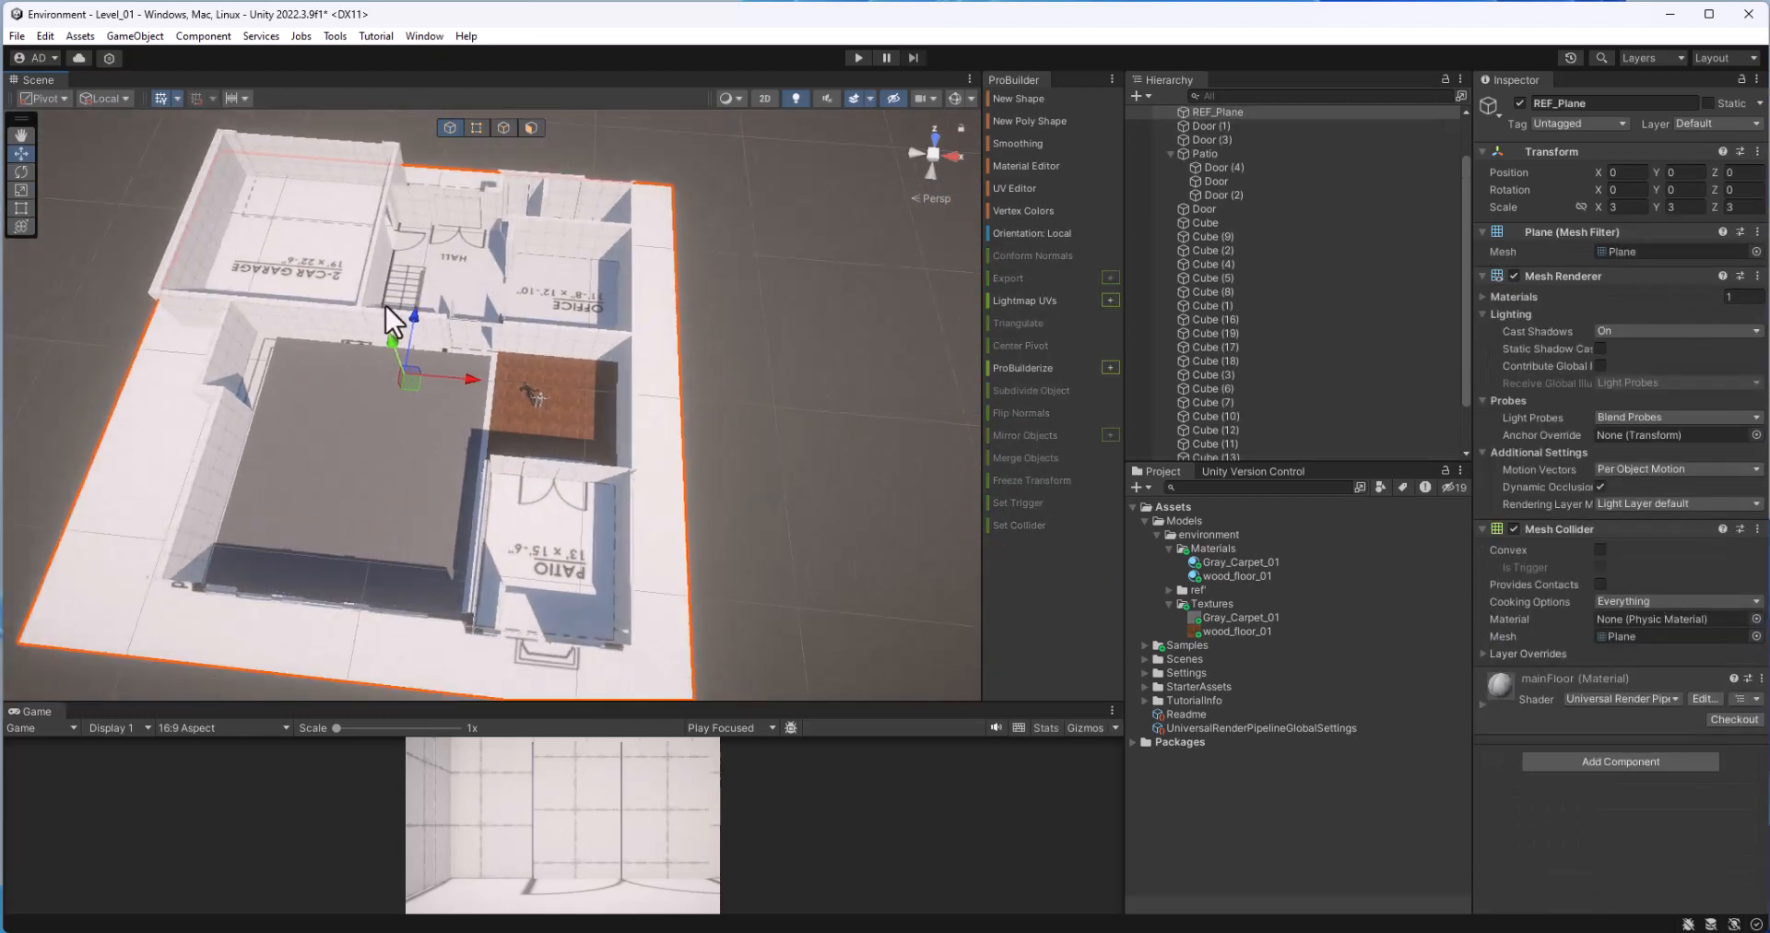
pyautogui.scroll(6, 500, 413)
pyautogui.click(299, 401)
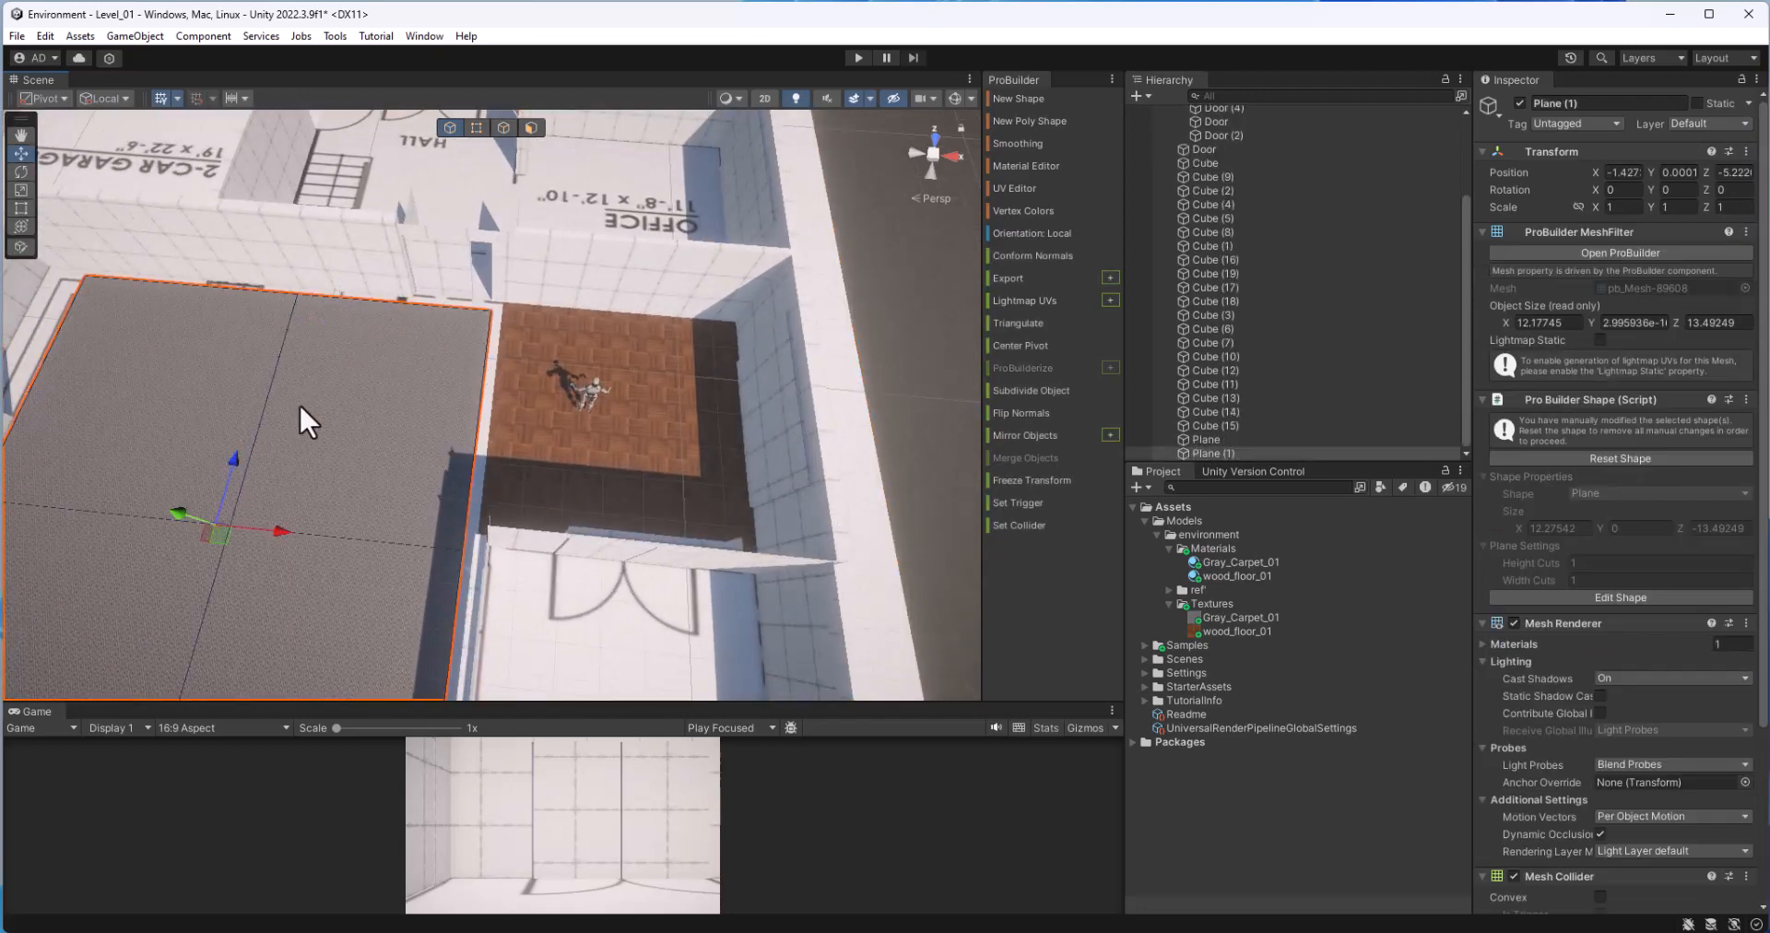
pyautogui.scroll(2, 299, 401)
pyautogui.moveTo(334, 417); pyautogui.dragTo(557, 375, button='middle')
pyautogui.scroll(3, 556, 376)
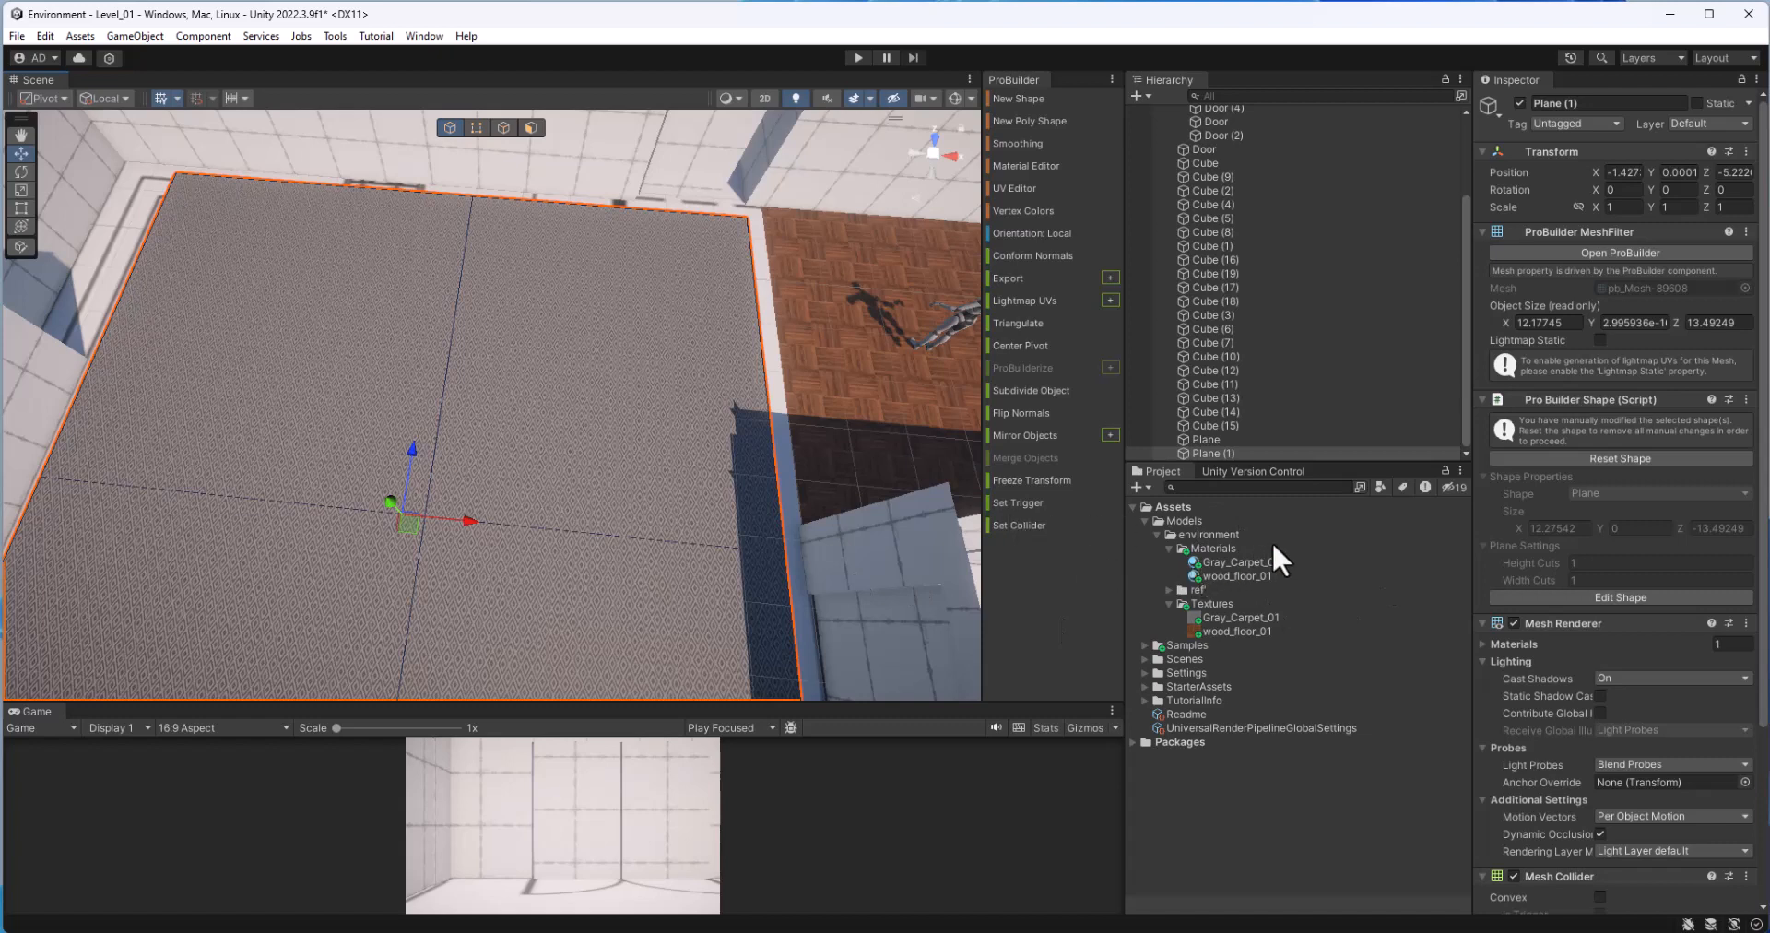
# Step: Set the Detail Inputs tiling of the Gray_Carpet_01 material to 2 in X and Y
pyautogui.click(1240, 563)
pyautogui.click(1674, 605)
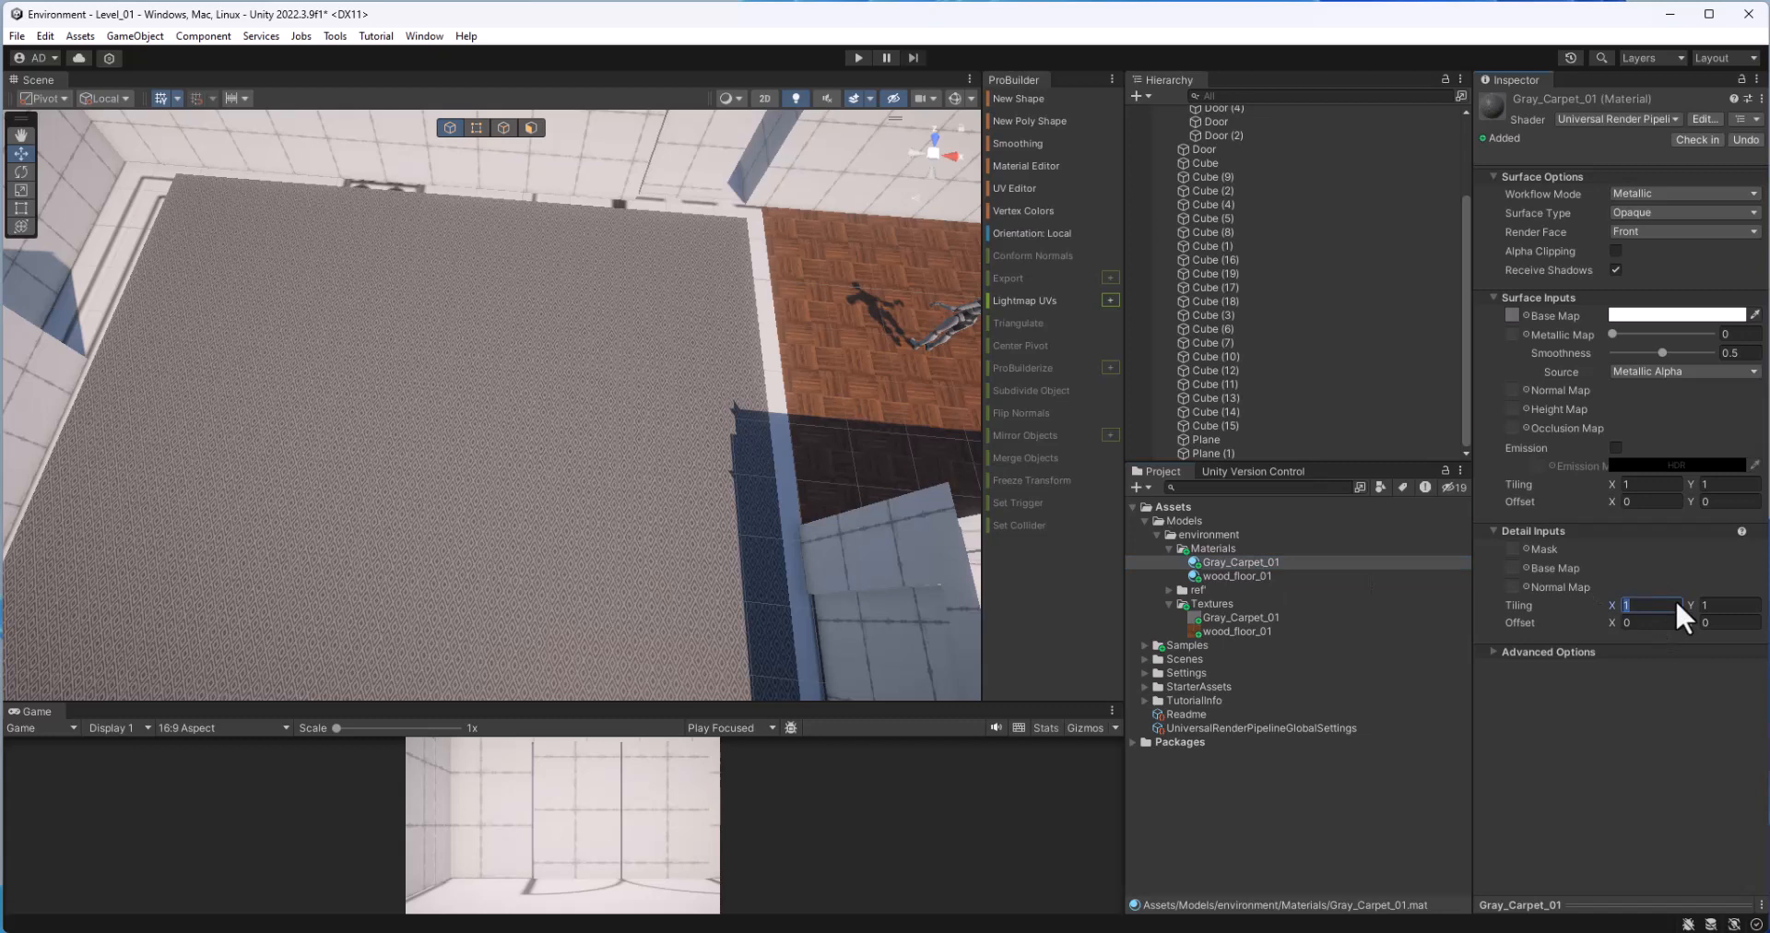
pyautogui.press('Tab')
pyautogui.write('2')
# Step: Select the great room plane, expand its Gray_Carpet_01 material and review the surface and tiling settings
pyautogui.click(540, 500)
pyautogui.keyDown('alt'); pyautogui.moveTo(540, 501); pyautogui.dragTo(529, 458); pyautogui.keyUp('alt')
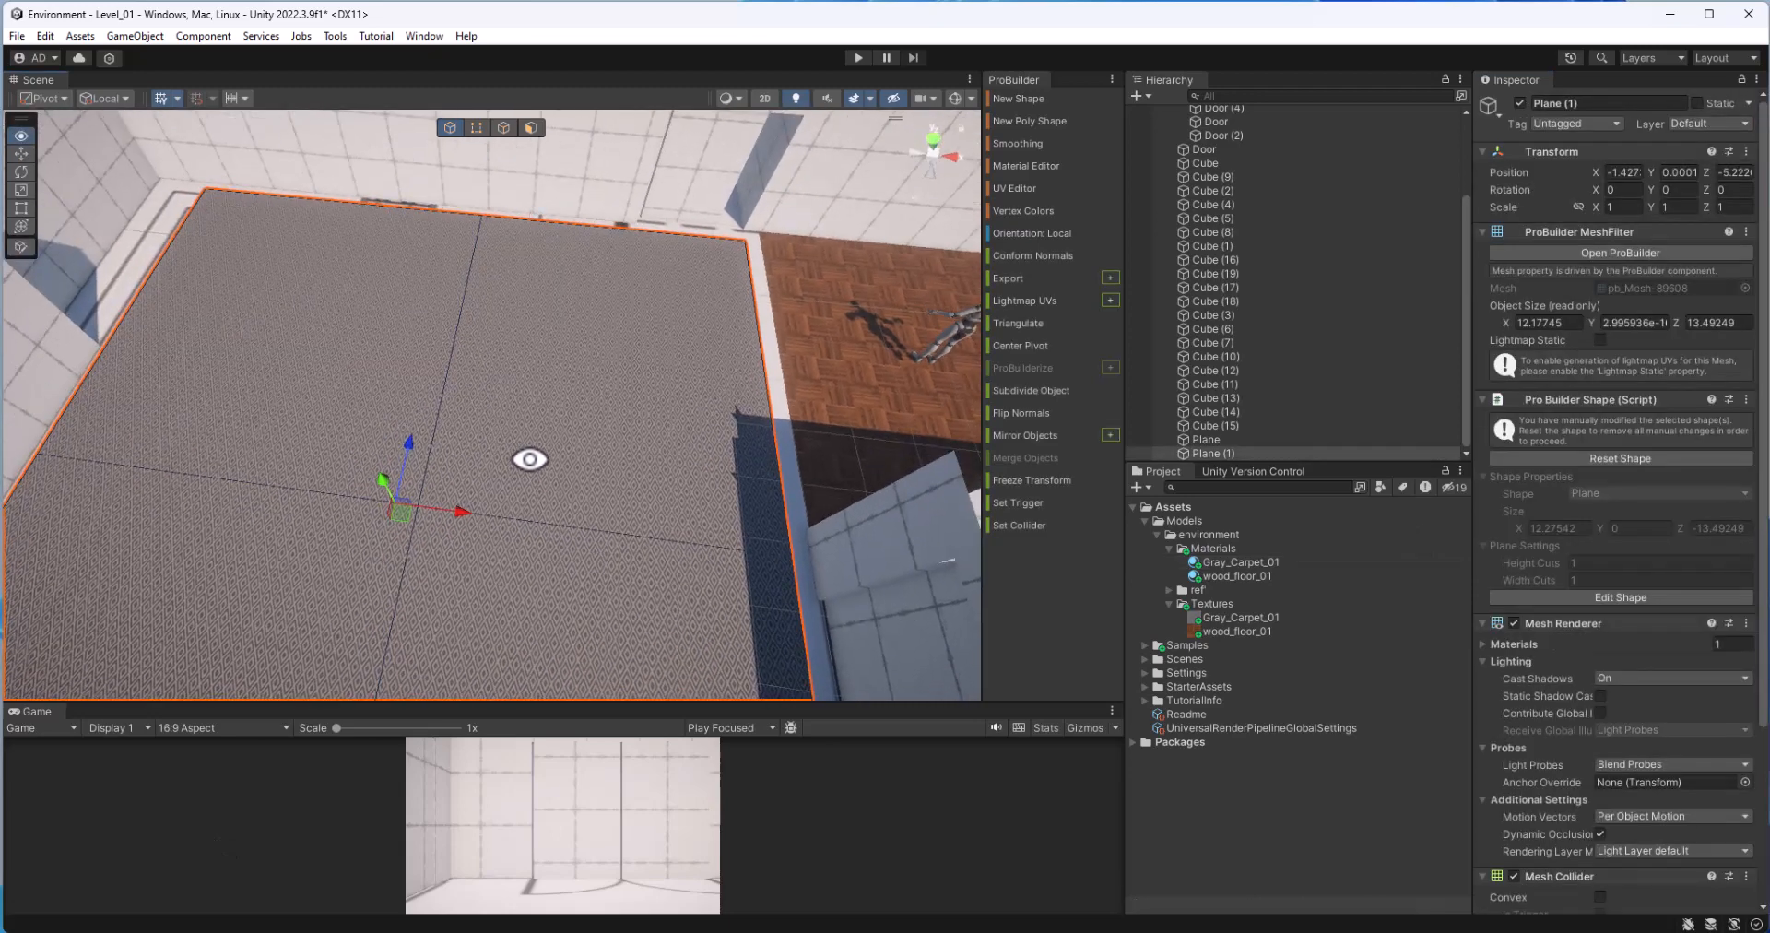
pyautogui.scroll(-5, 1558, 553)
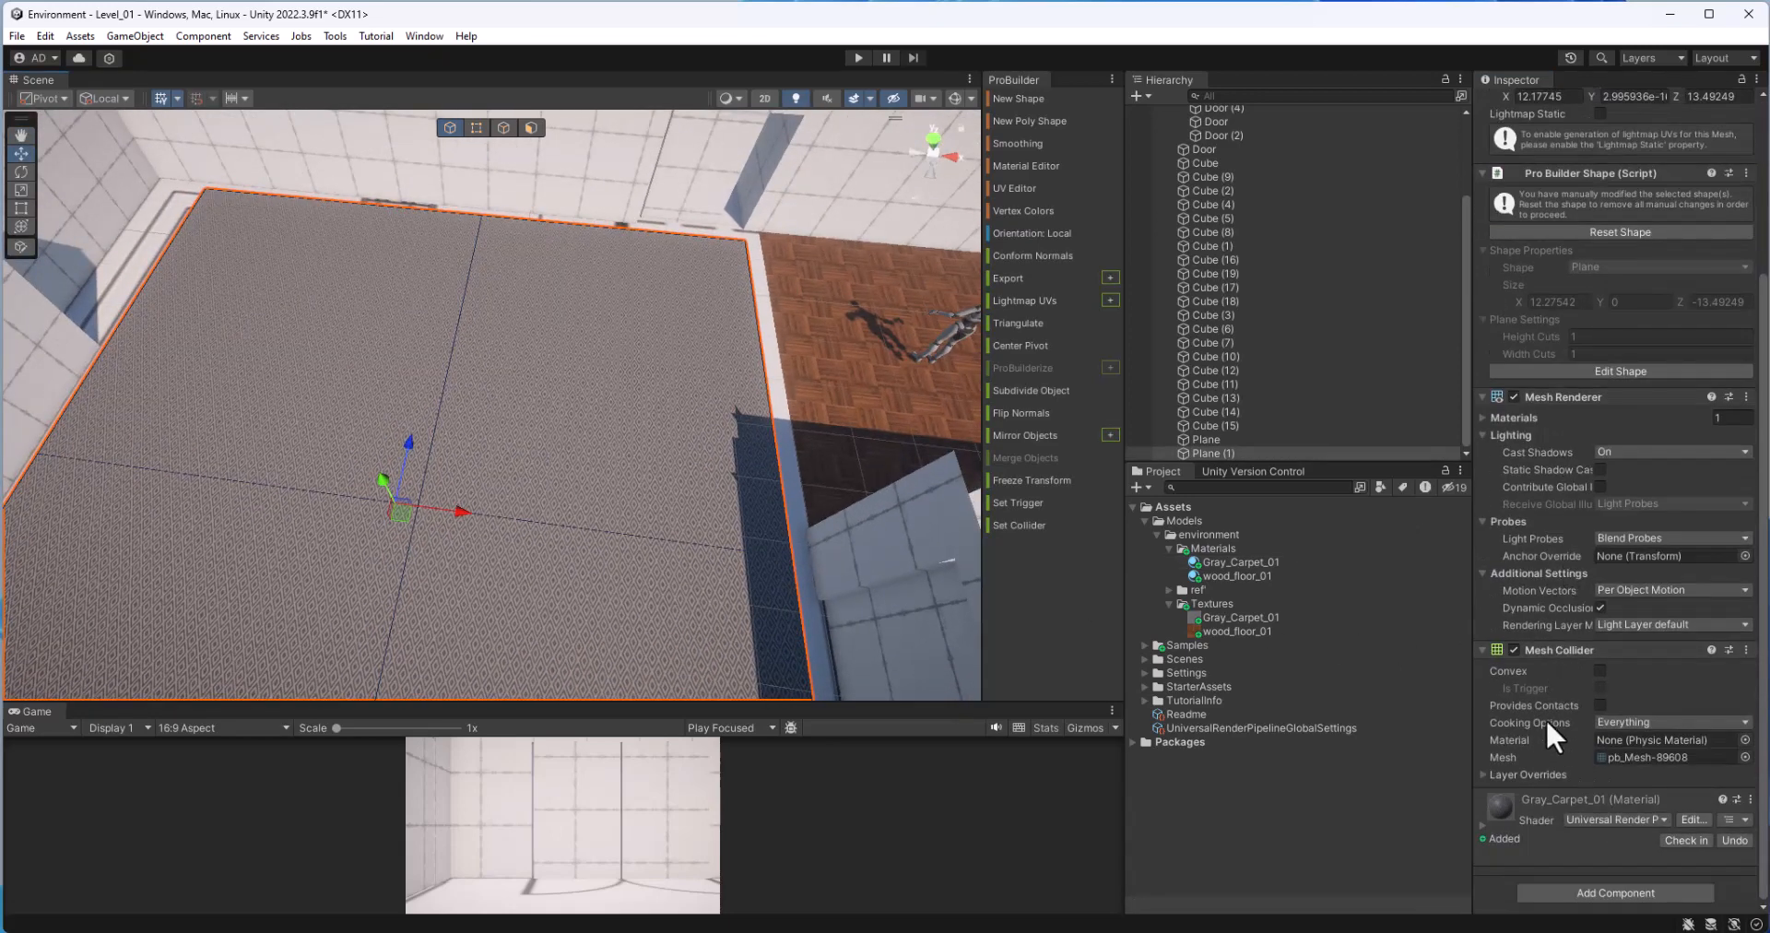
pyautogui.click(1484, 822)
pyautogui.scroll(-10, 1583, 811)
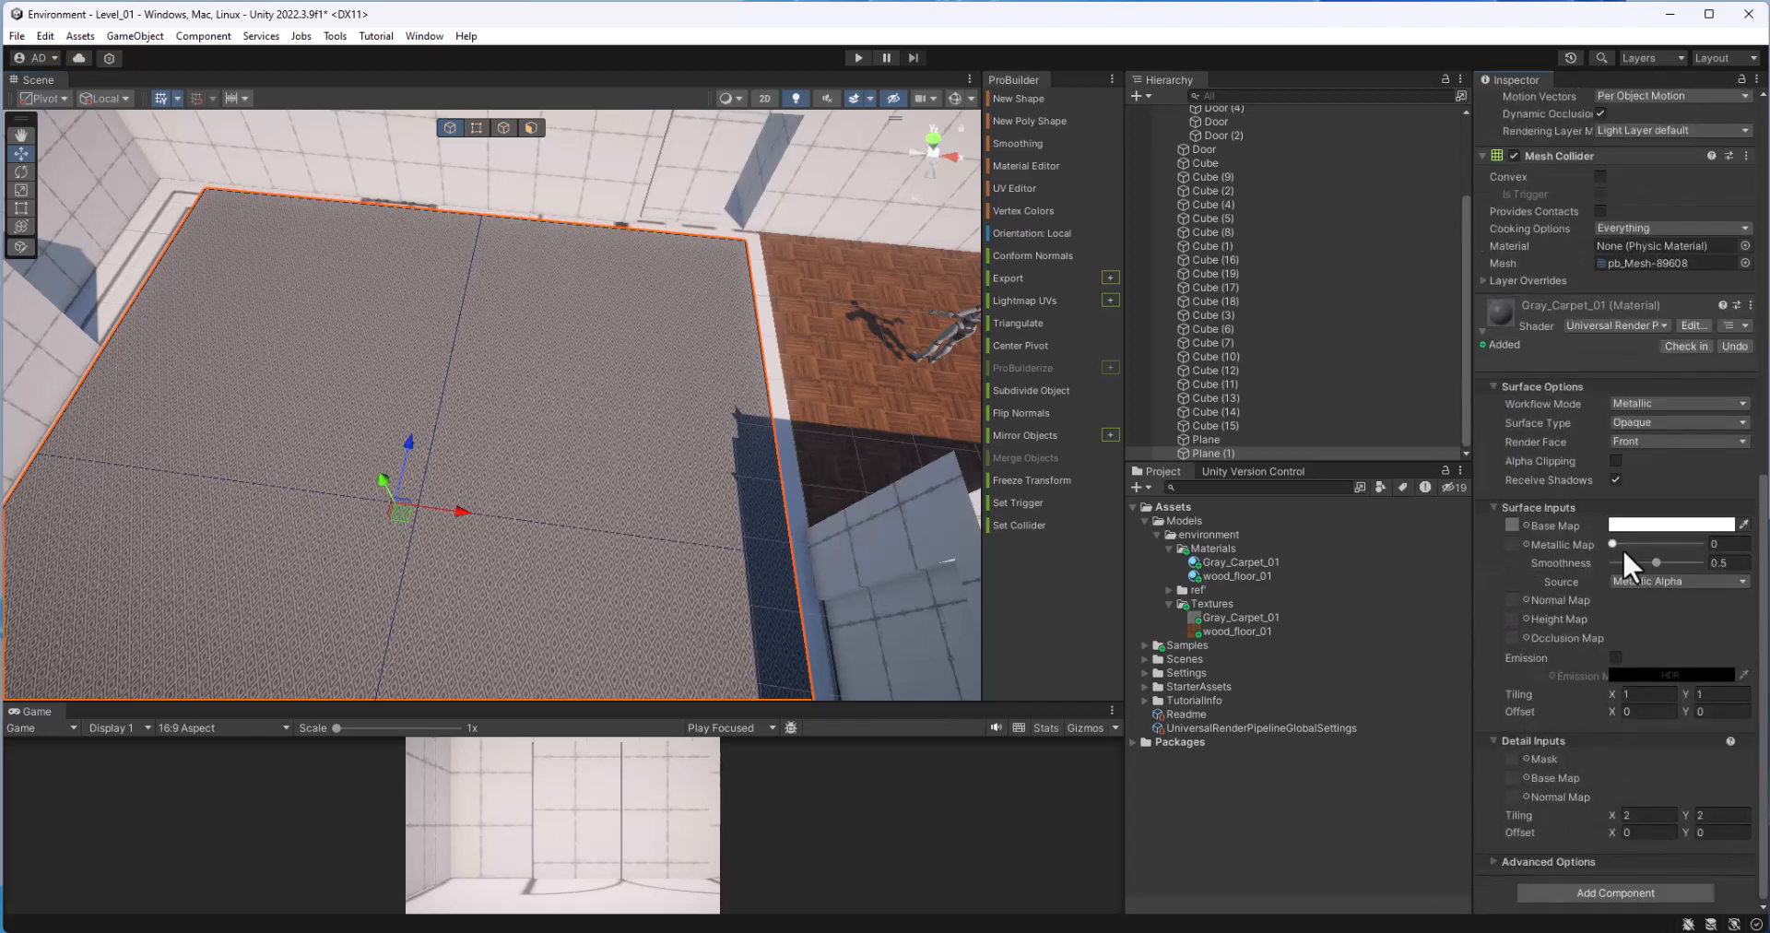
pyautogui.scroll(6, 1573, 583)
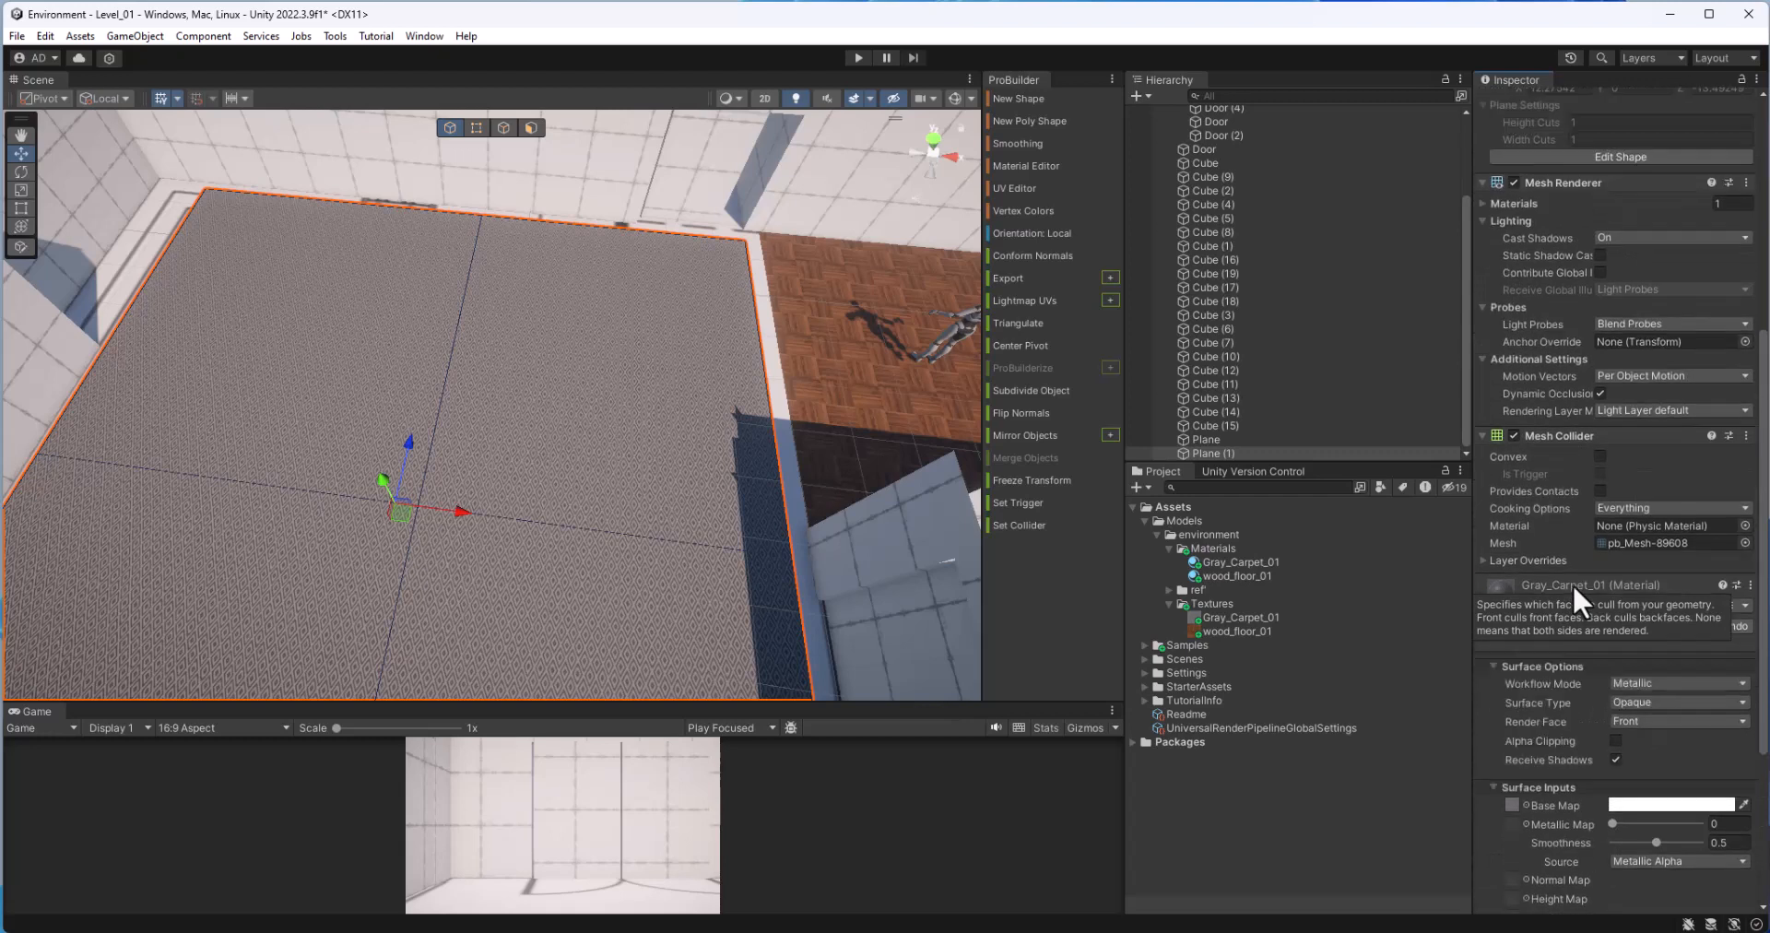
pyautogui.scroll(3, 1604, 619)
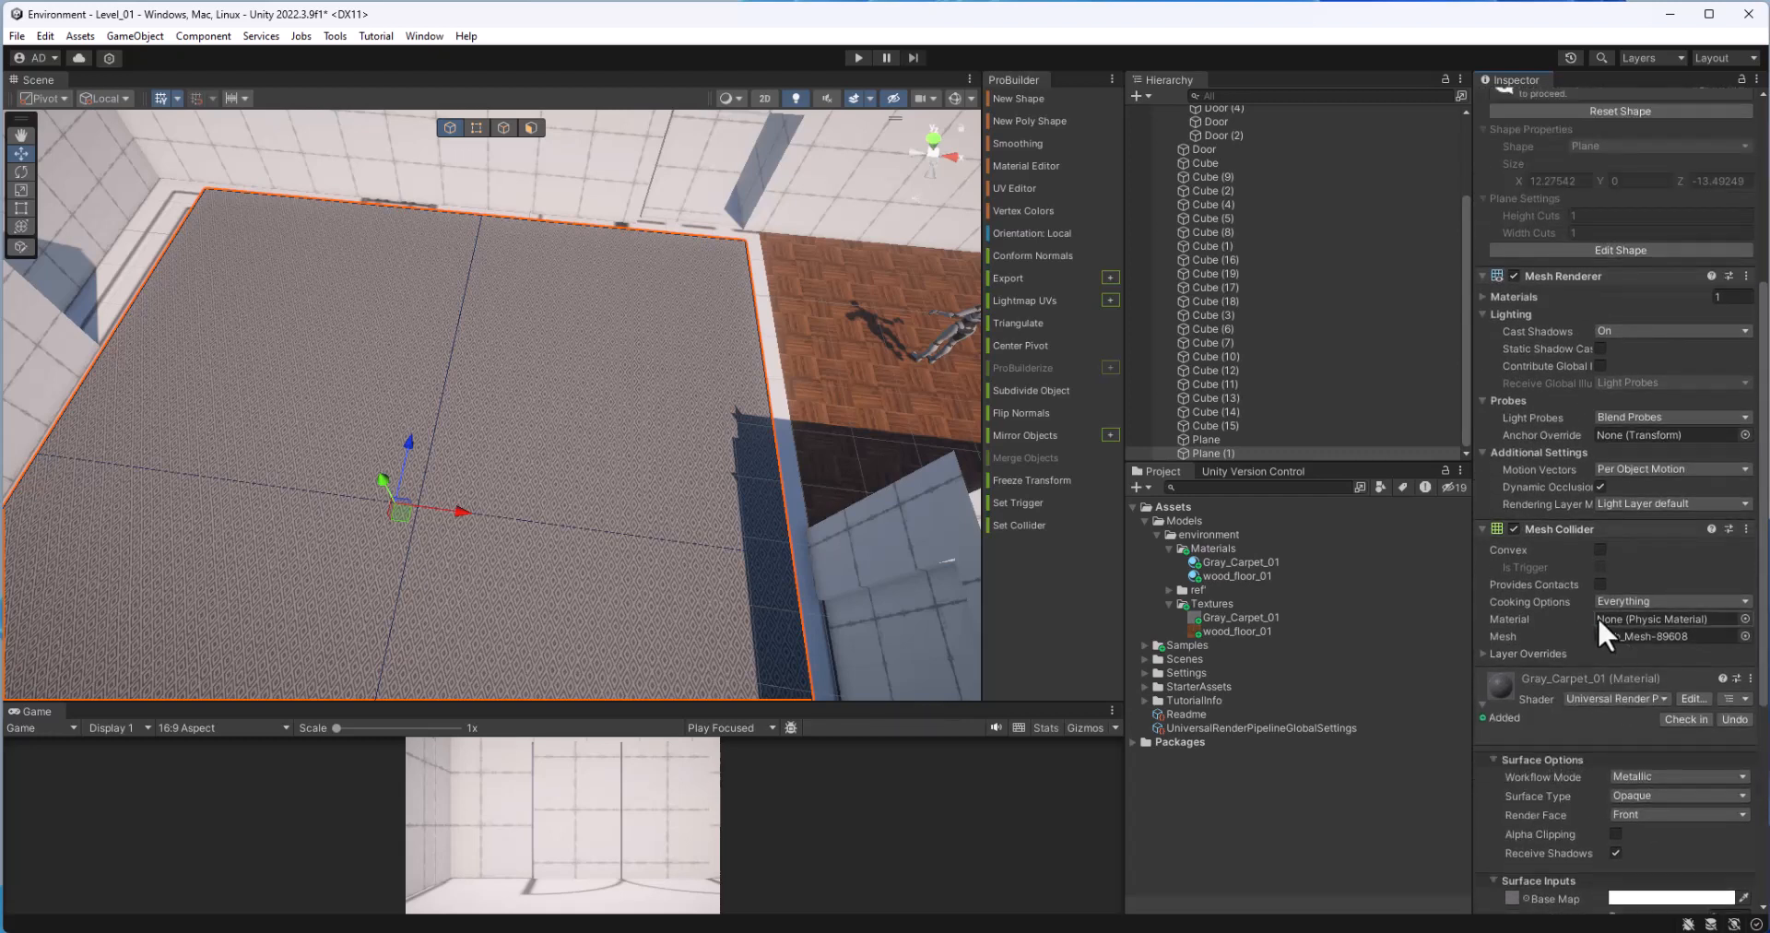
pyautogui.scroll(2, 1596, 615)
pyautogui.scroll(-10, 1597, 615)
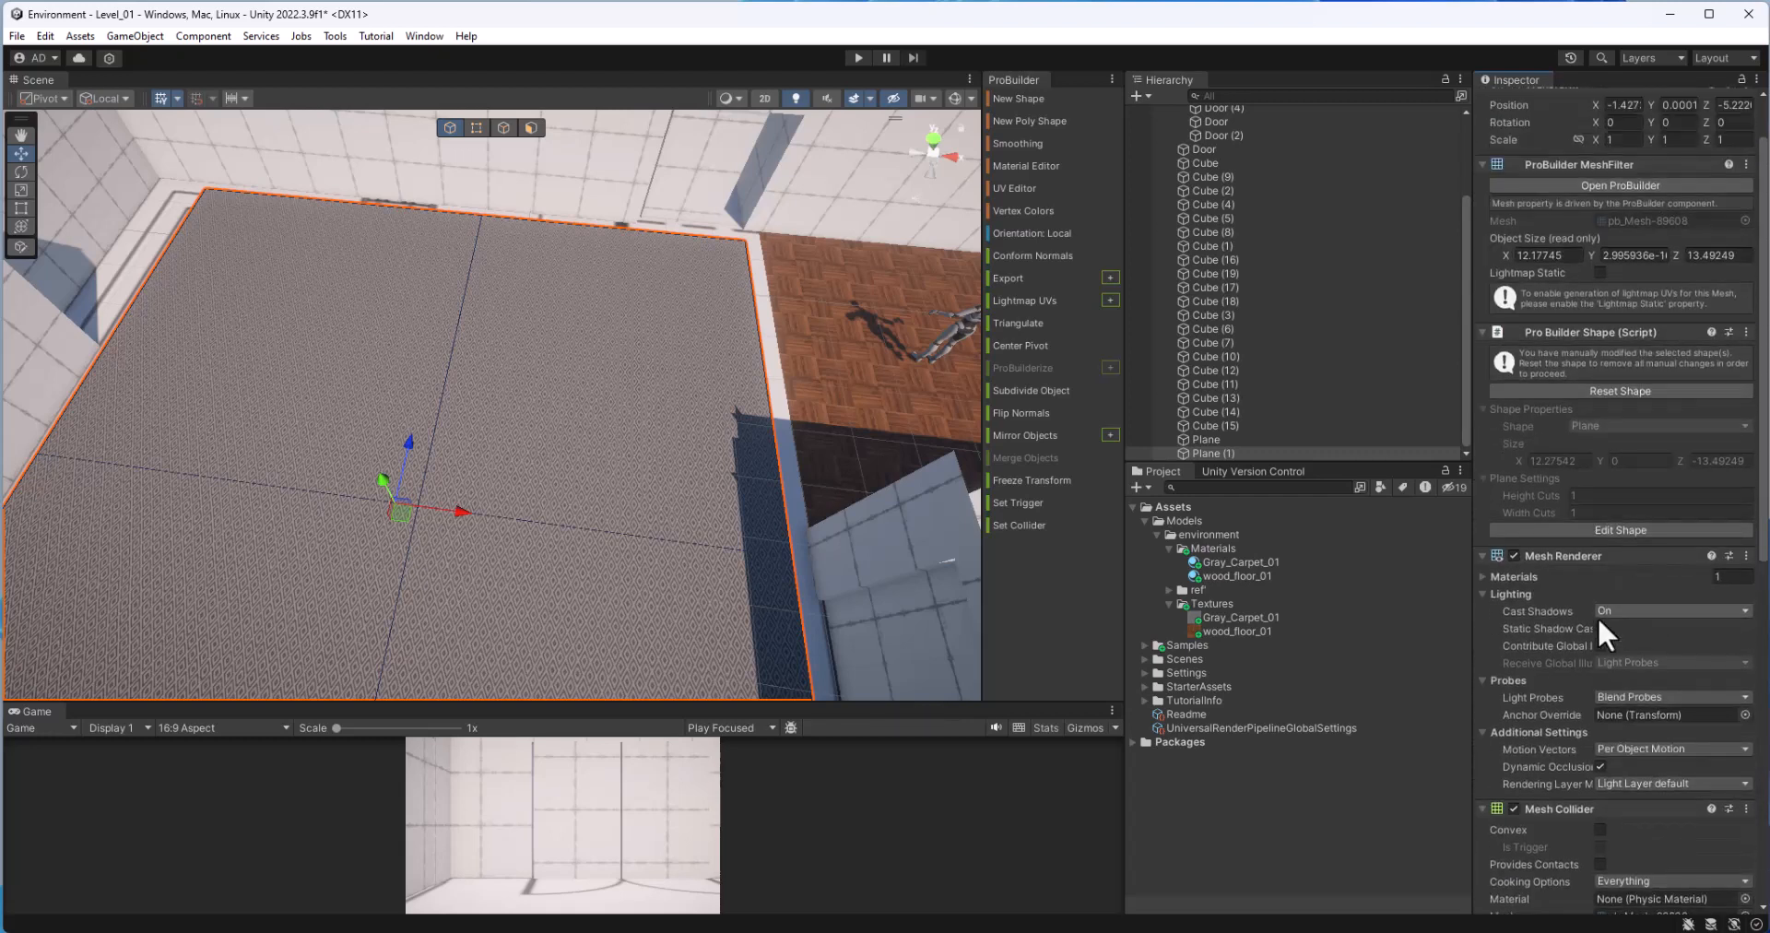
pyautogui.scroll(-2, 1597, 615)
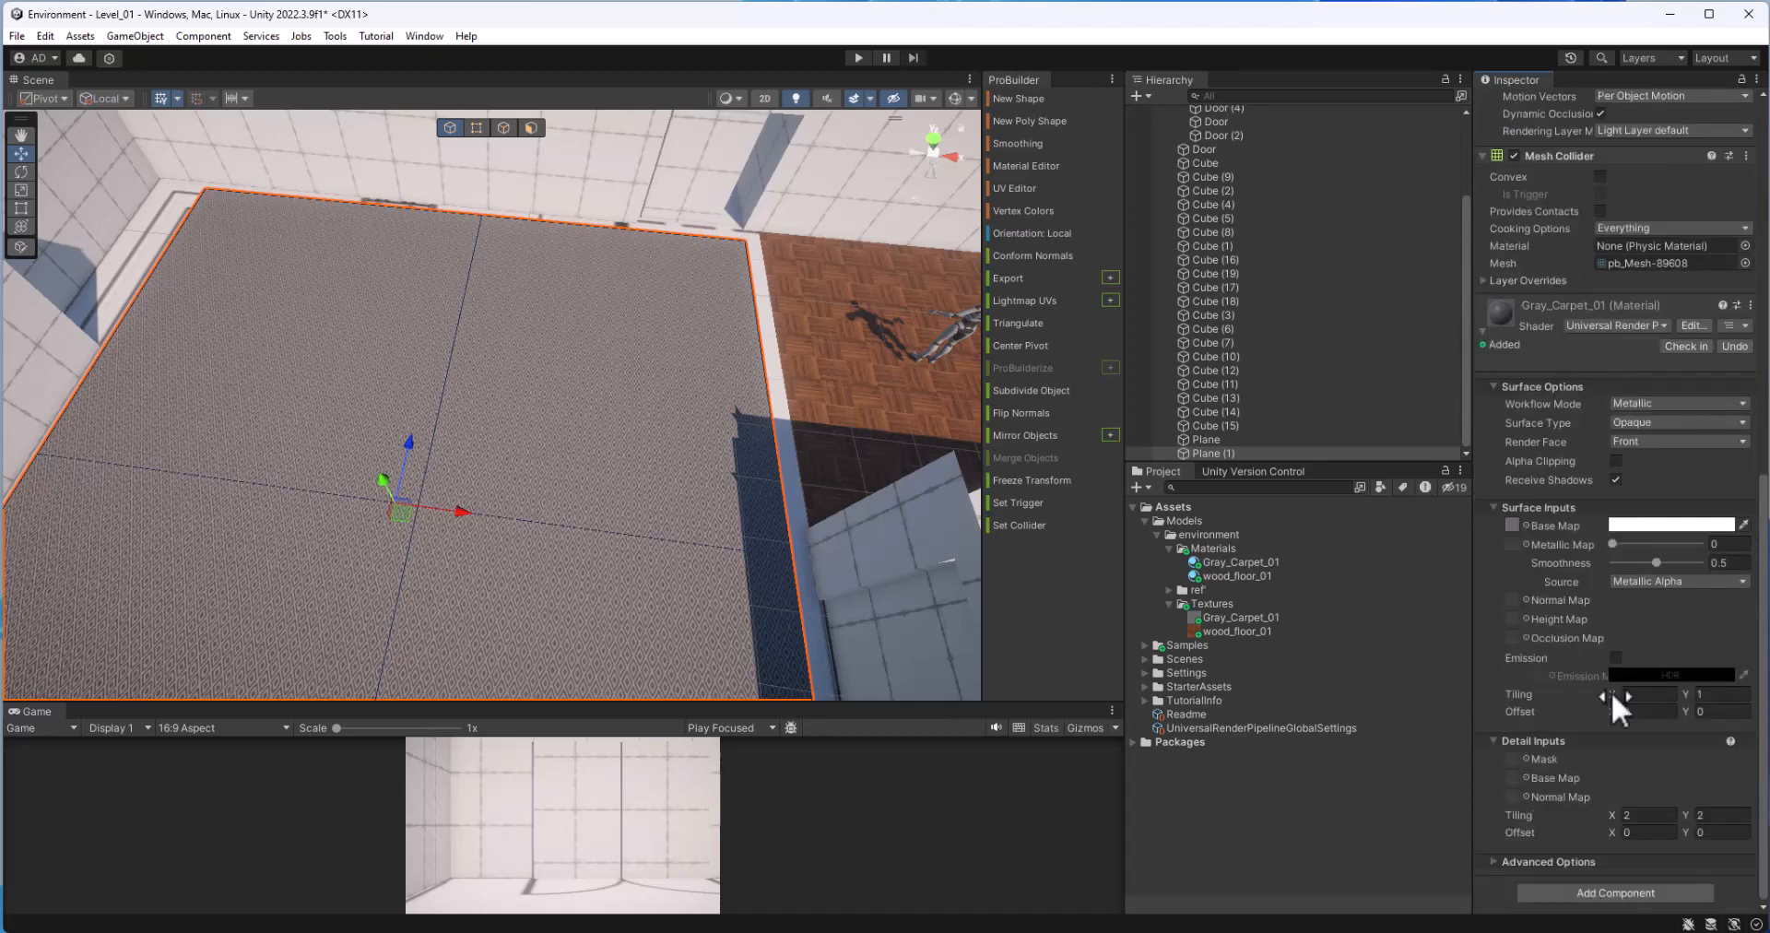
# Step: Try a Surface Inputs tiling of 2 in X and Y on the carpet material
pyautogui.write('2')
pyautogui.press('Tab')
pyautogui.write('2')
# Step: Set the carpet material's Surface Inputs tiling to 0.5 in X and Y
pyautogui.click(1667, 693)
pyautogui.write('0.5')
pyautogui.press('Tab')
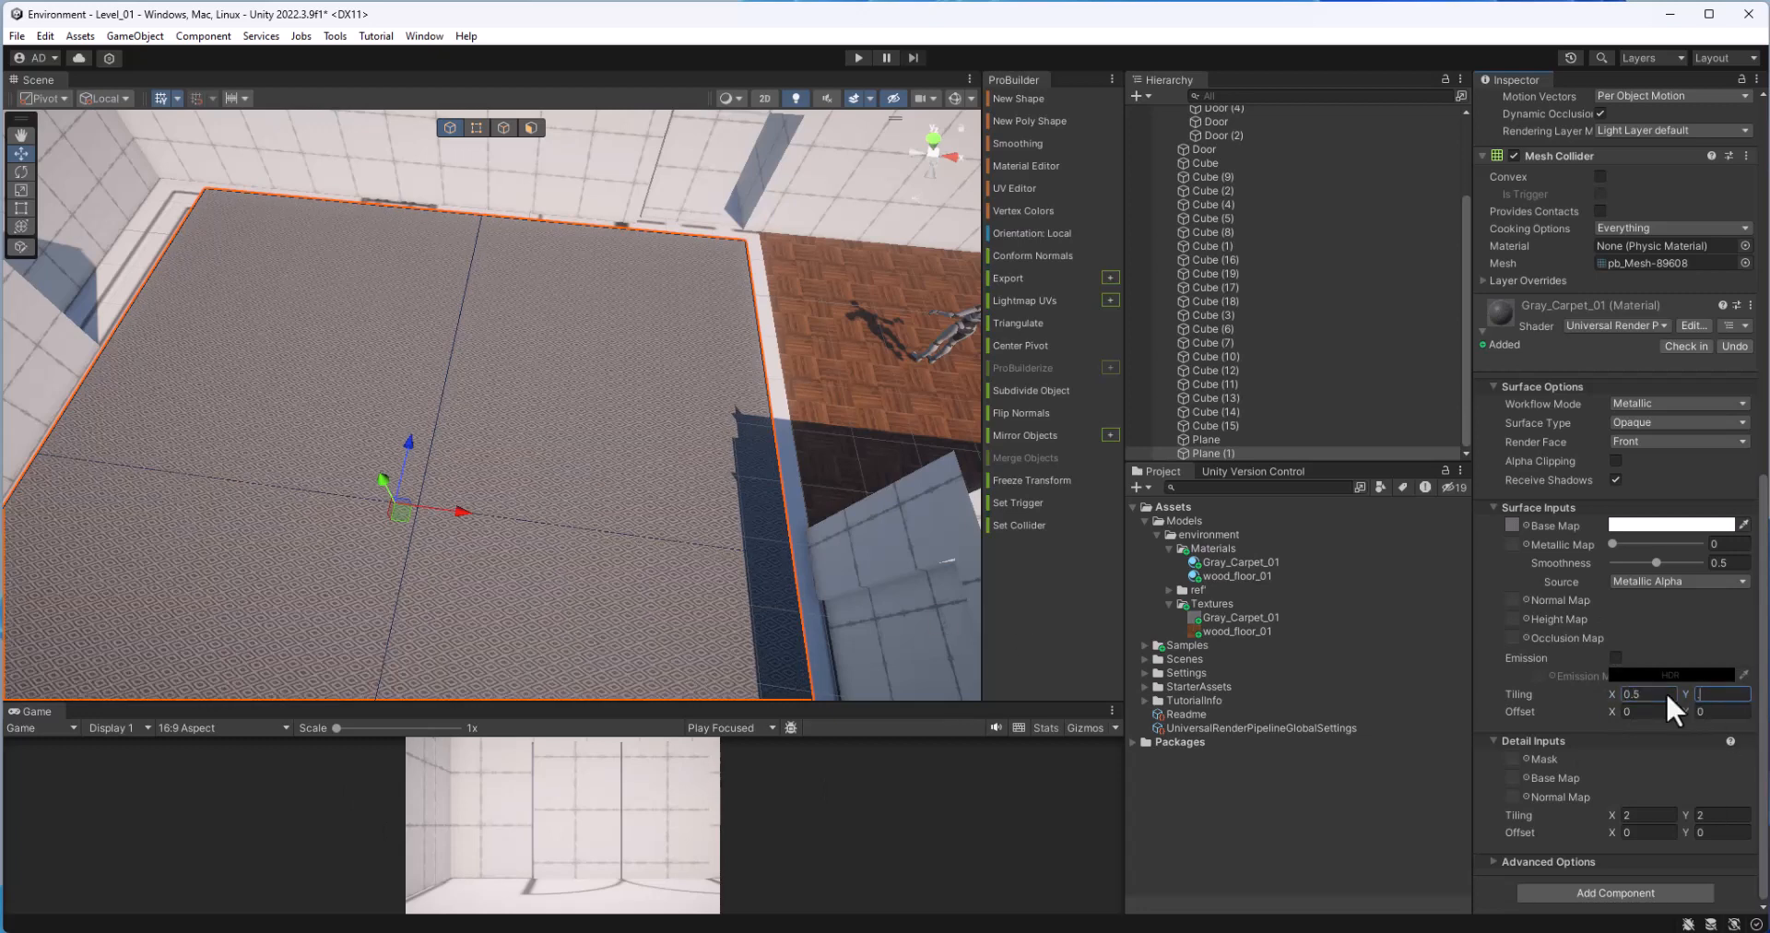
pyautogui.write('0.5')
# Step: Move the great room plane's dining-room-side vertices toward the dining room, making the plane about 12.46 long in X
pyautogui.moveTo(597, 509); pyautogui.dragTo(506, 332, button='right')
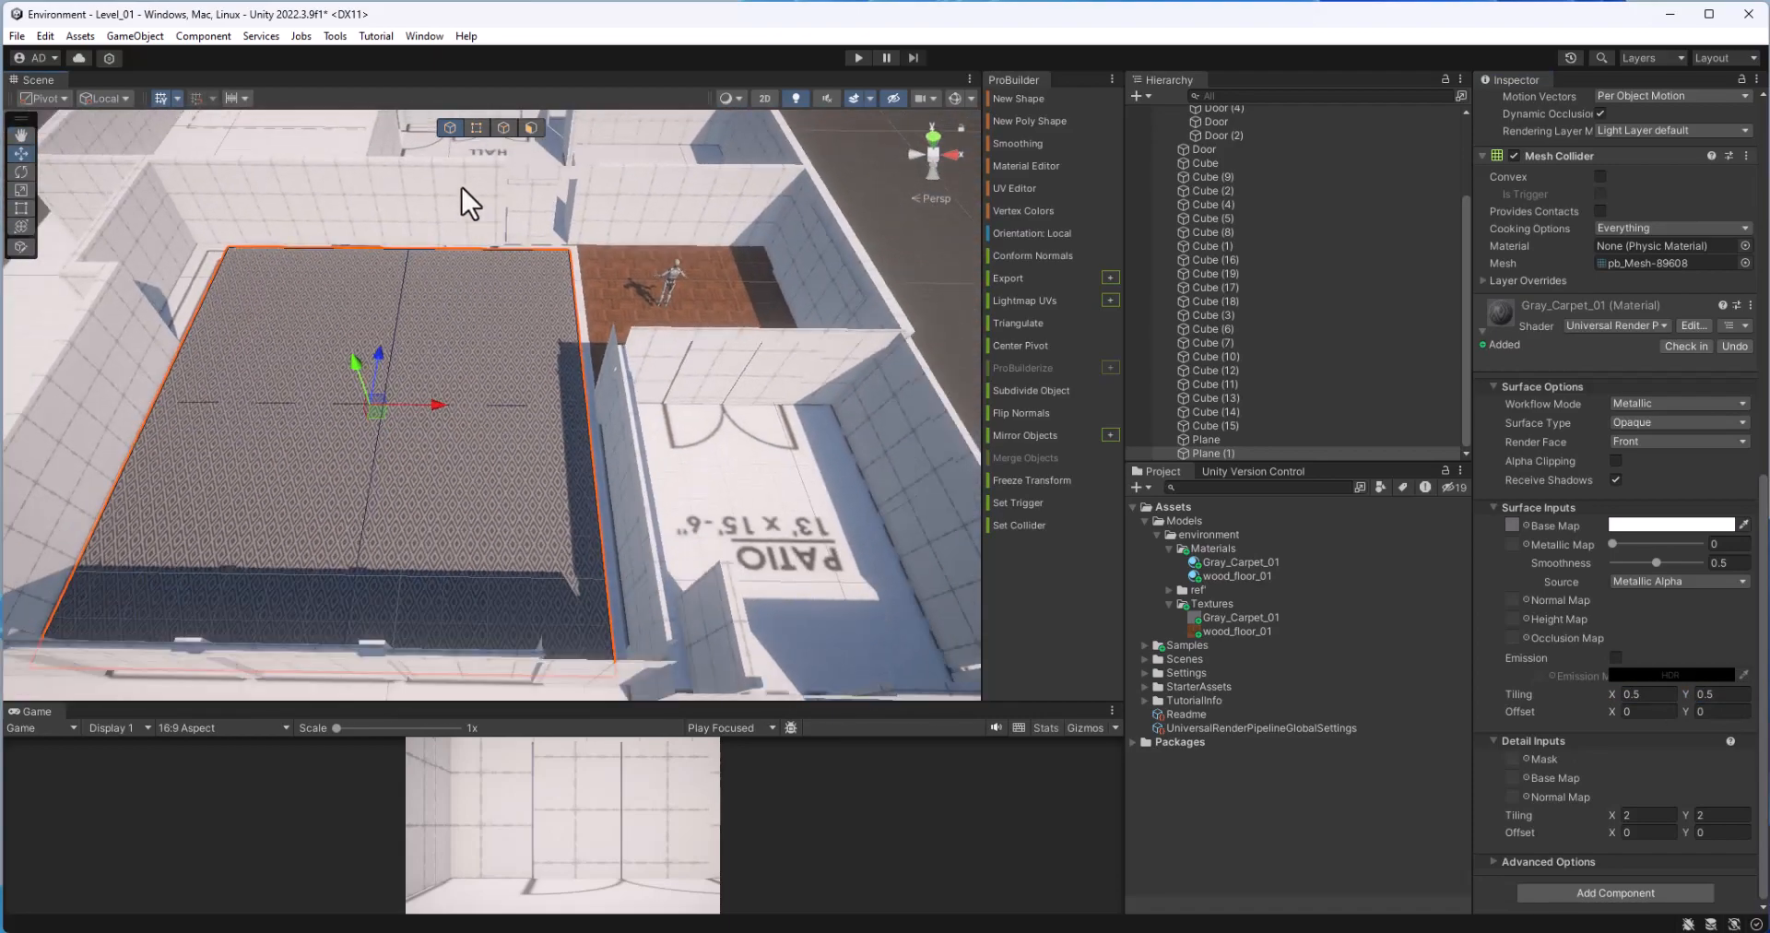
pyautogui.click(476, 128)
pyautogui.moveTo(542, 243); pyautogui.dragTo(711, 841)
pyautogui.moveTo(604, 247); pyautogui.dragTo(679, 285)
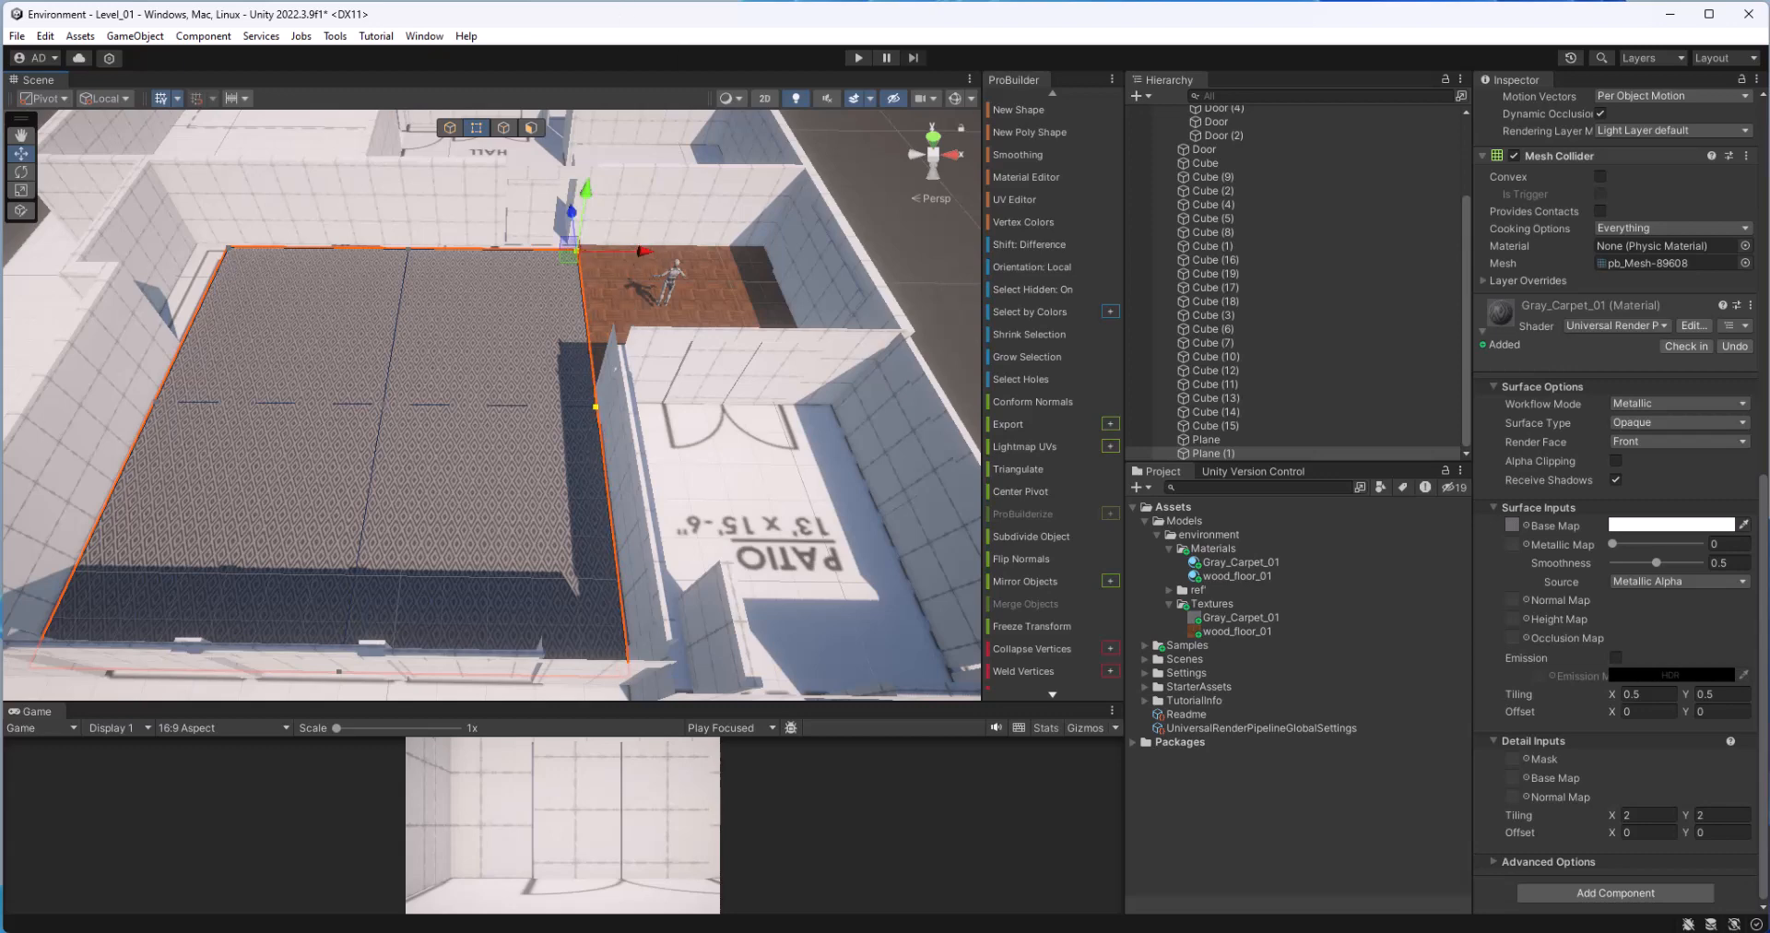
# Step: Move the great room plane's hall-side vertices toward the hall wall, making the plane about 13.77 long in Z
pyautogui.keyDown('alt'); pyautogui.moveTo(415, 399); pyautogui.dragTo(467, 788); pyautogui.keyUp('alt')
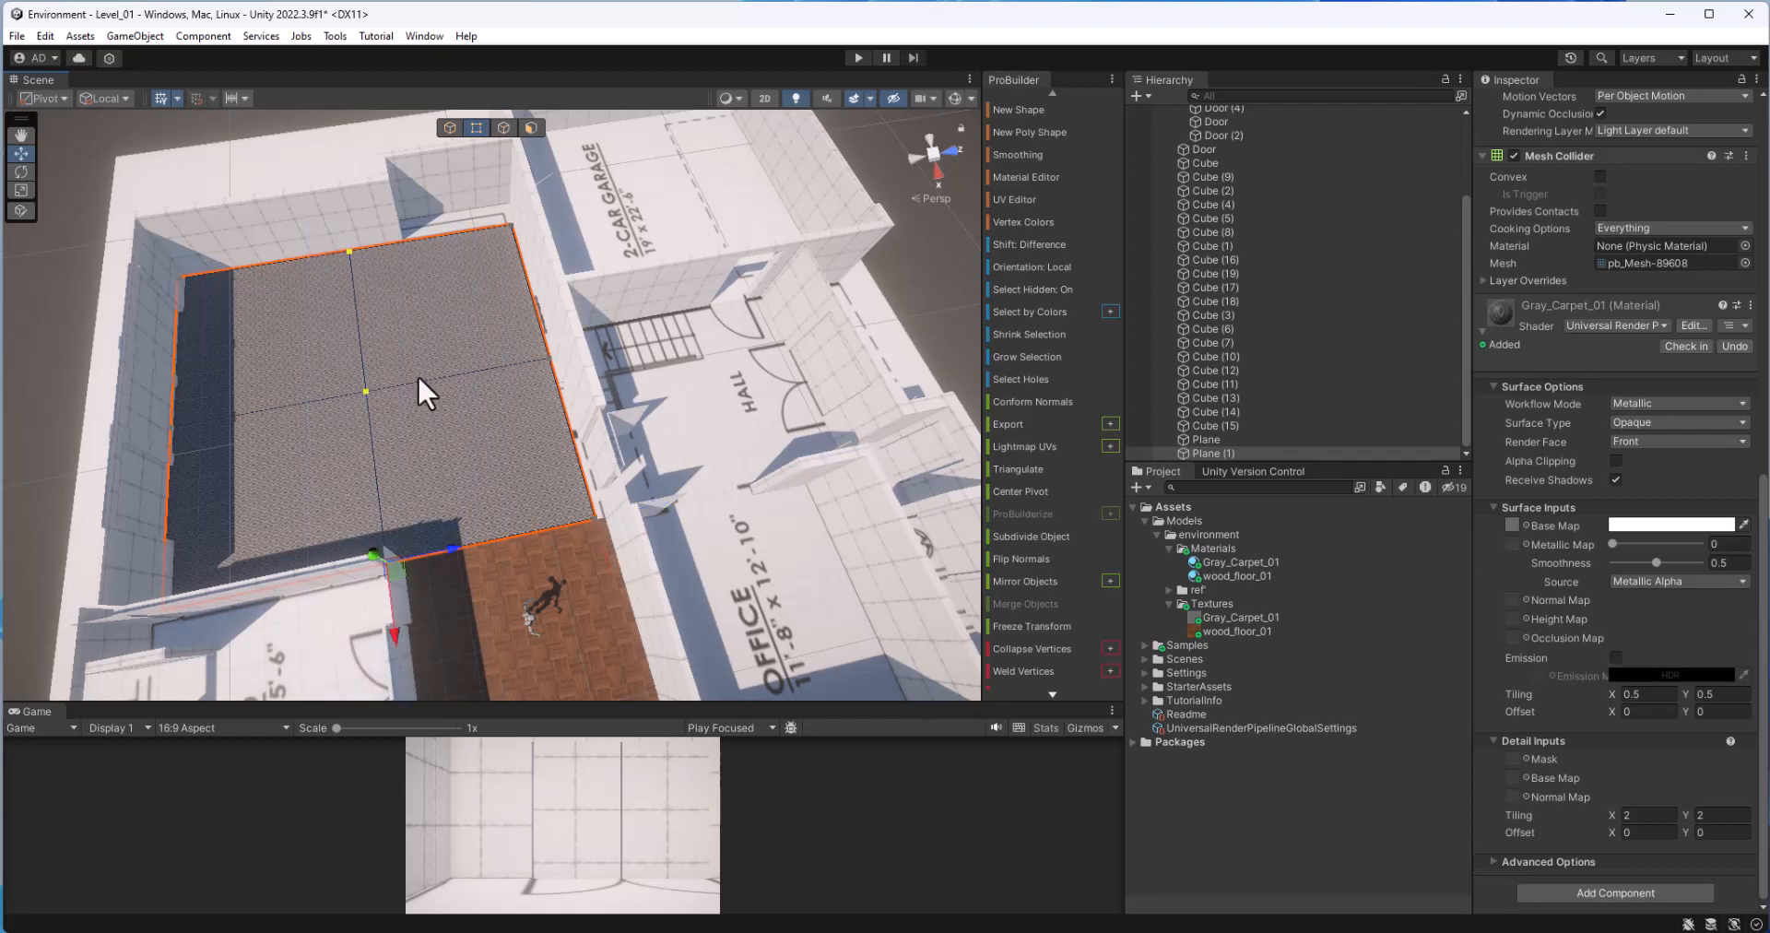
pyautogui.click(478, 544)
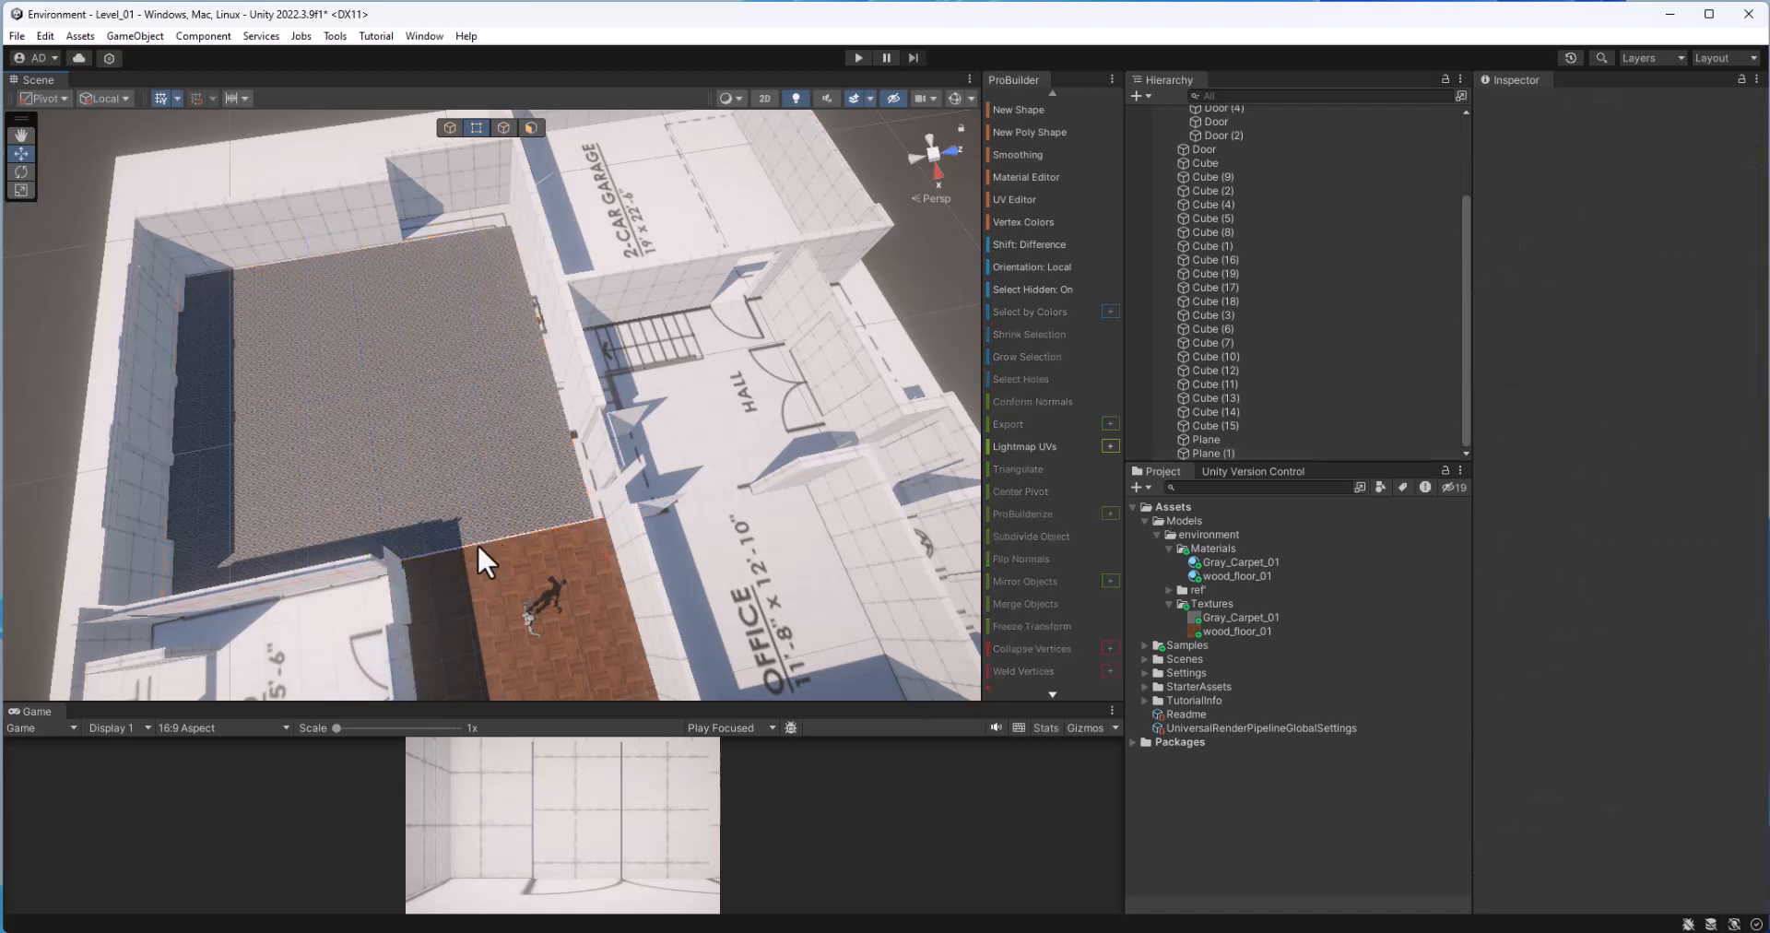
pyautogui.click(472, 543)
pyautogui.moveTo(452, 550); pyautogui.dragTo(522, 544)
pyautogui.moveTo(487, 184); pyautogui.dragTo(647, 669)
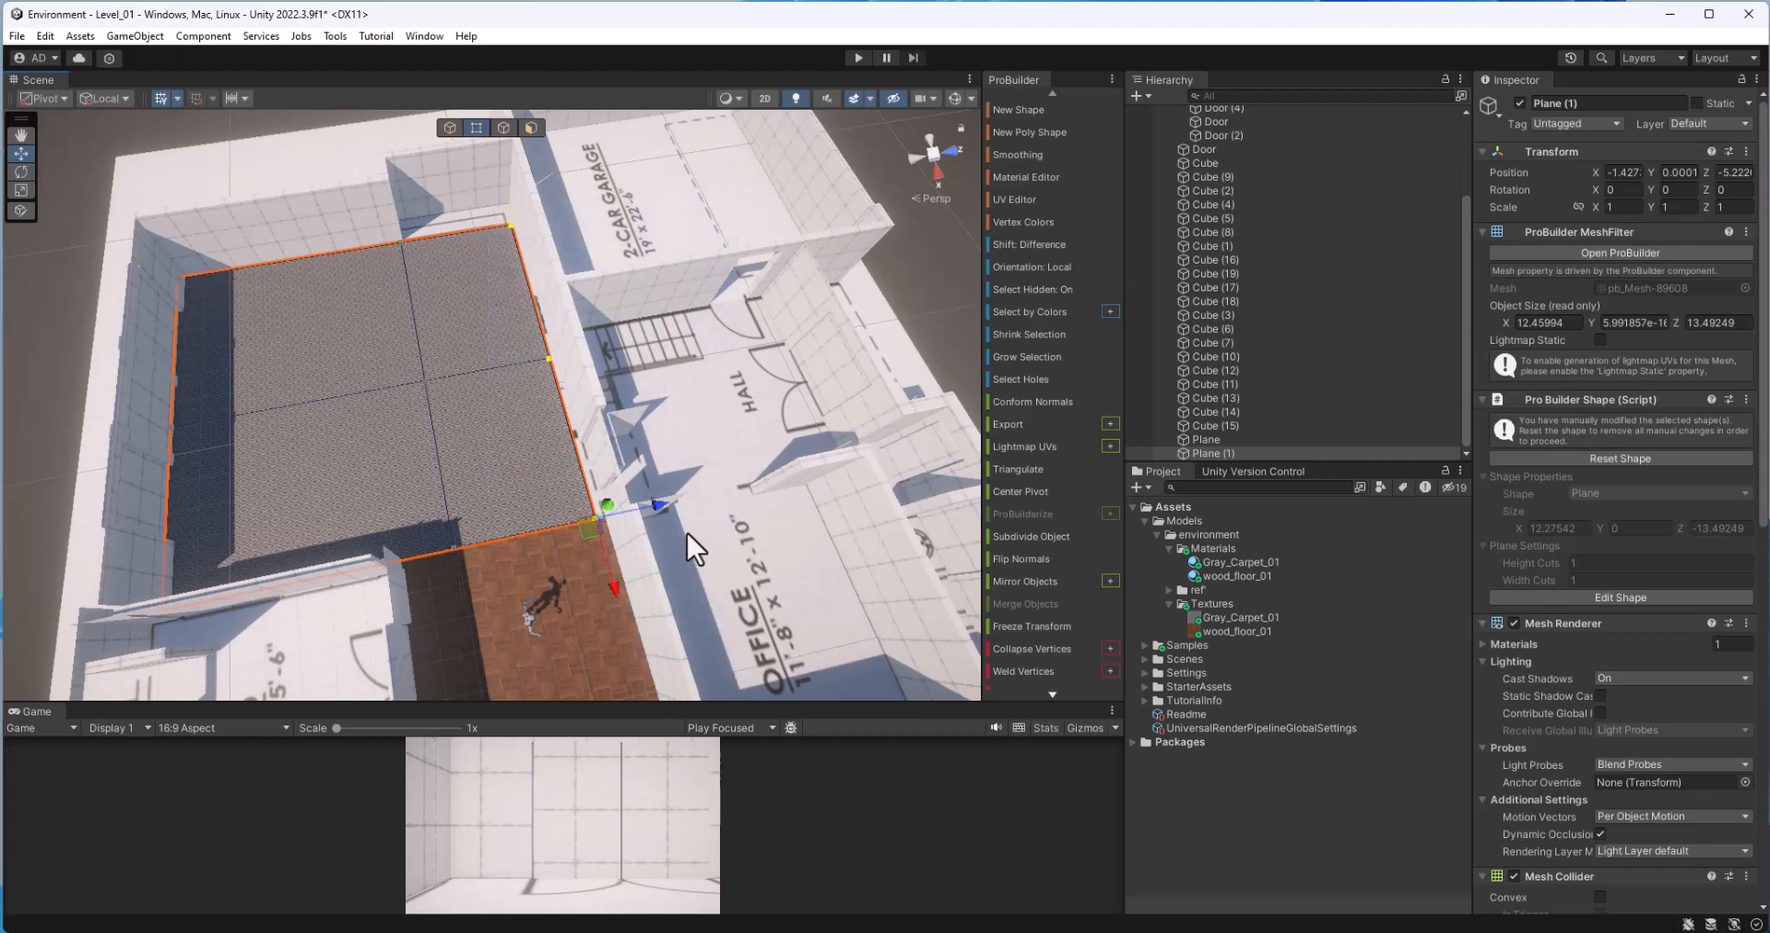
pyautogui.keyDown('alt'); pyautogui.moveTo(688, 534); pyautogui.dragTo(654, 531); pyautogui.keyUp('alt')
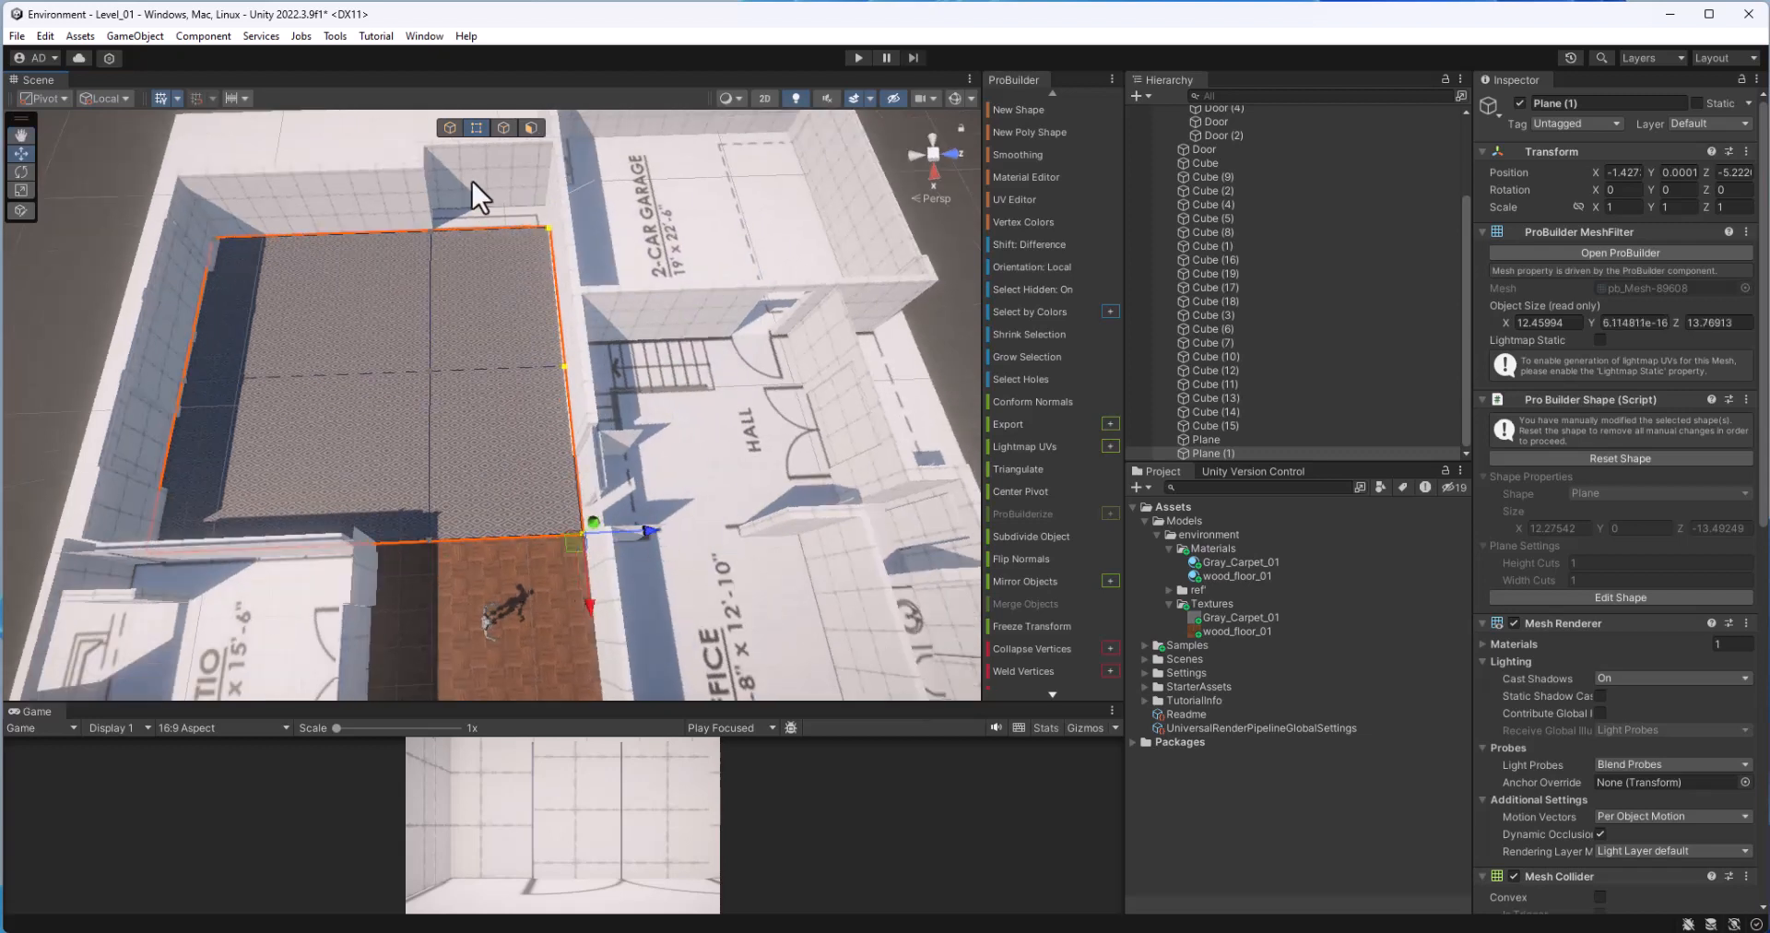
# Step: Extend the great room plane's far edge beside the garage into the wall recess, reaching about 13.85 overall in X, and return to object mode
pyautogui.click(505, 127)
pyautogui.click(495, 237)
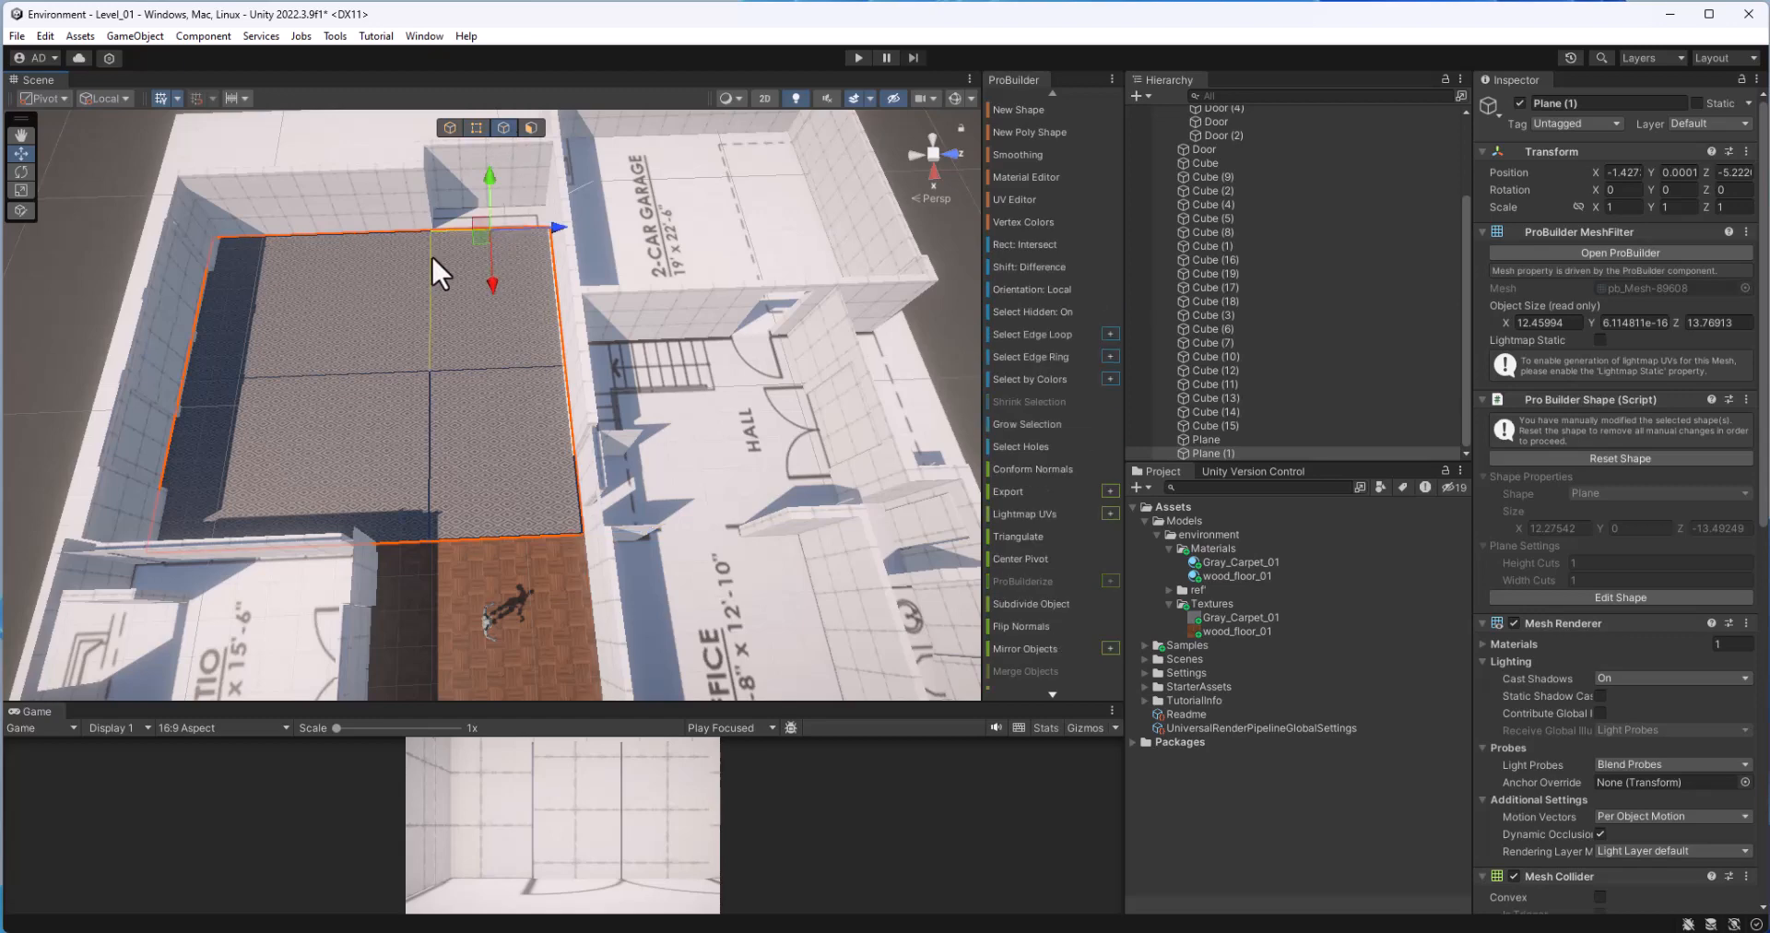
pyautogui.press('f')
pyautogui.keyDown('alt'); pyautogui.moveTo(384, 303); pyautogui.dragTo(284, 324); pyautogui.keyUp('alt')
pyautogui.scroll(-6, 550, 424)
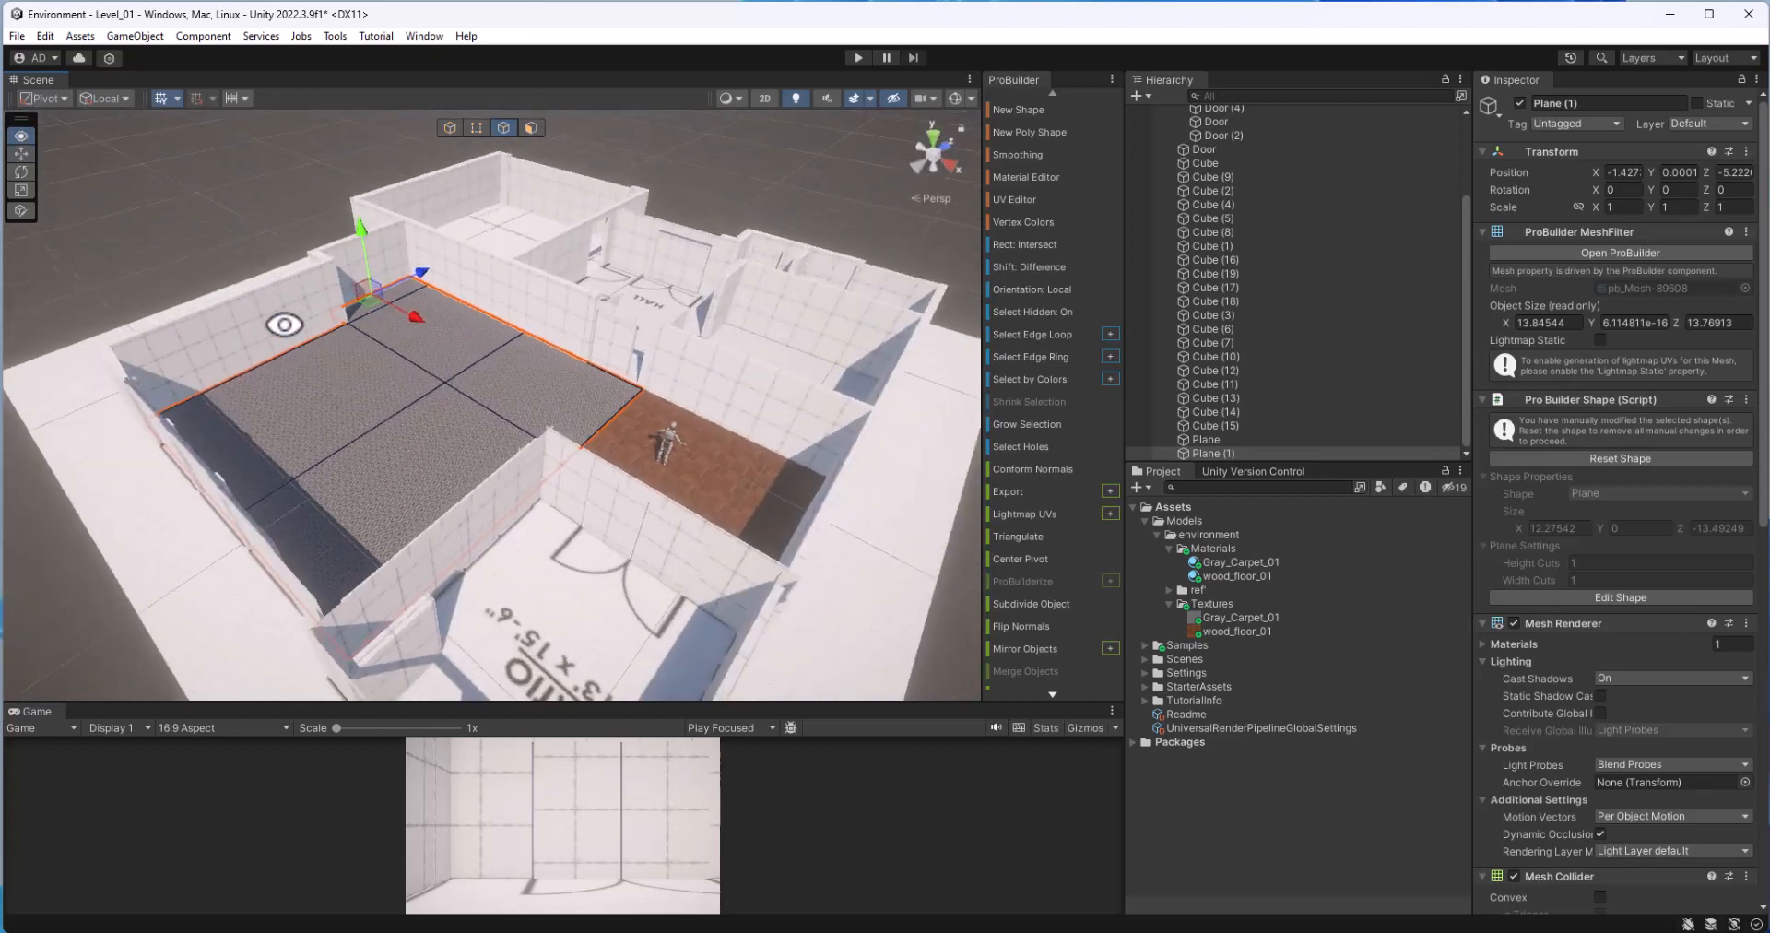
pyautogui.click(449, 127)
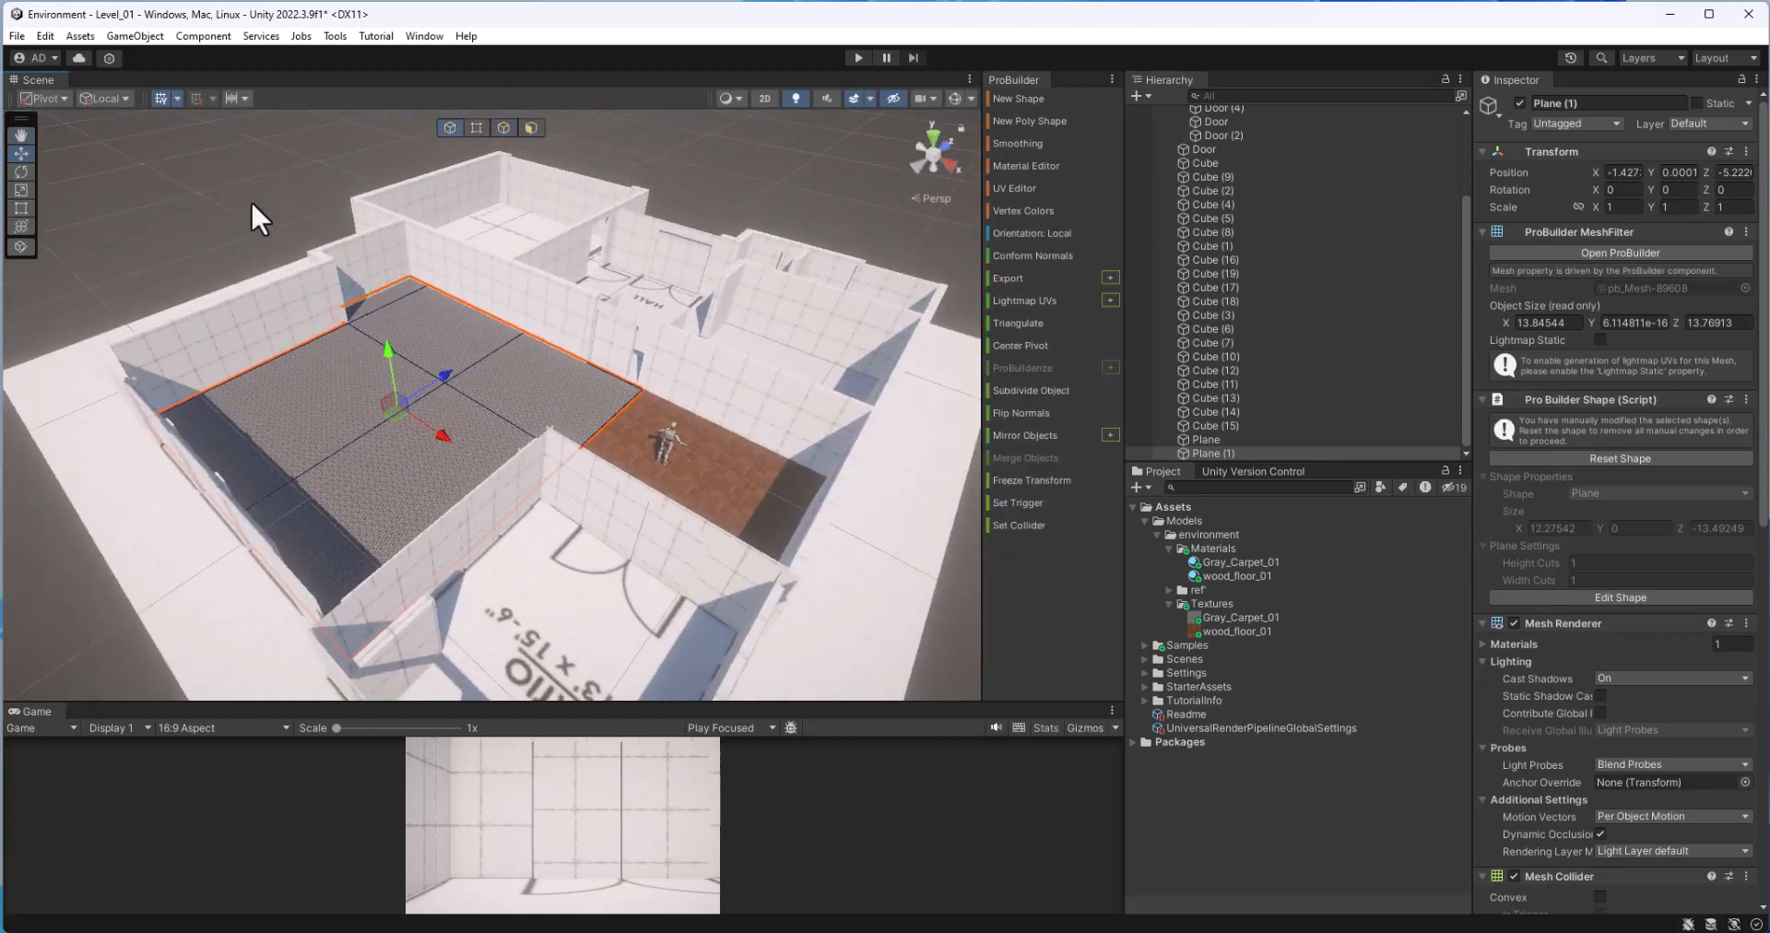
pyautogui.click(251, 201)
# Step: Select the dining room and great room planes together and examine the seam between them
pyautogui.keyDown('alt'); pyautogui.moveTo(555, 413); pyautogui.dragTo(622, 588); pyautogui.keyUp('alt')
pyautogui.scroll(5, 618, 583)
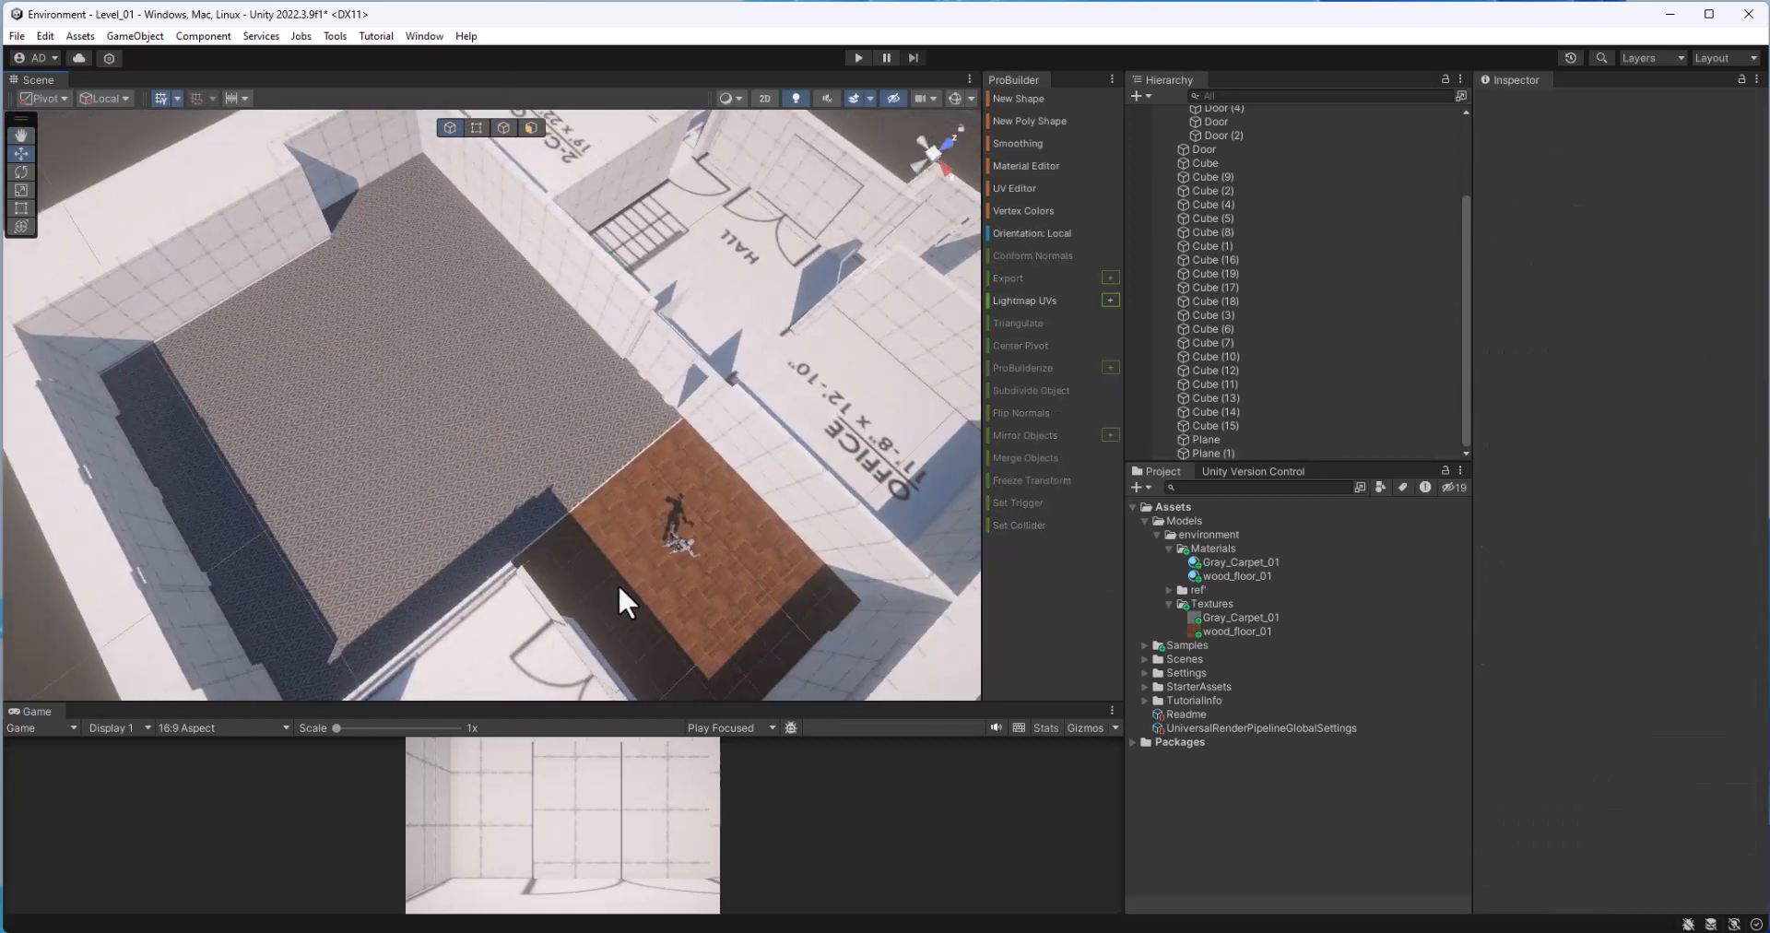
pyautogui.click(618, 583)
pyautogui.keyDown('alt'); pyautogui.moveTo(547, 475); pyautogui.dragTo(612, 475); pyautogui.keyUp('alt')
pyautogui.scroll(3, 612, 476)
pyautogui.scroll(2, 612, 475)
pyautogui.keyDown('alt'); pyautogui.moveTo(491, 465); pyautogui.dragTo(550, 457); pyautogui.keyUp('alt')
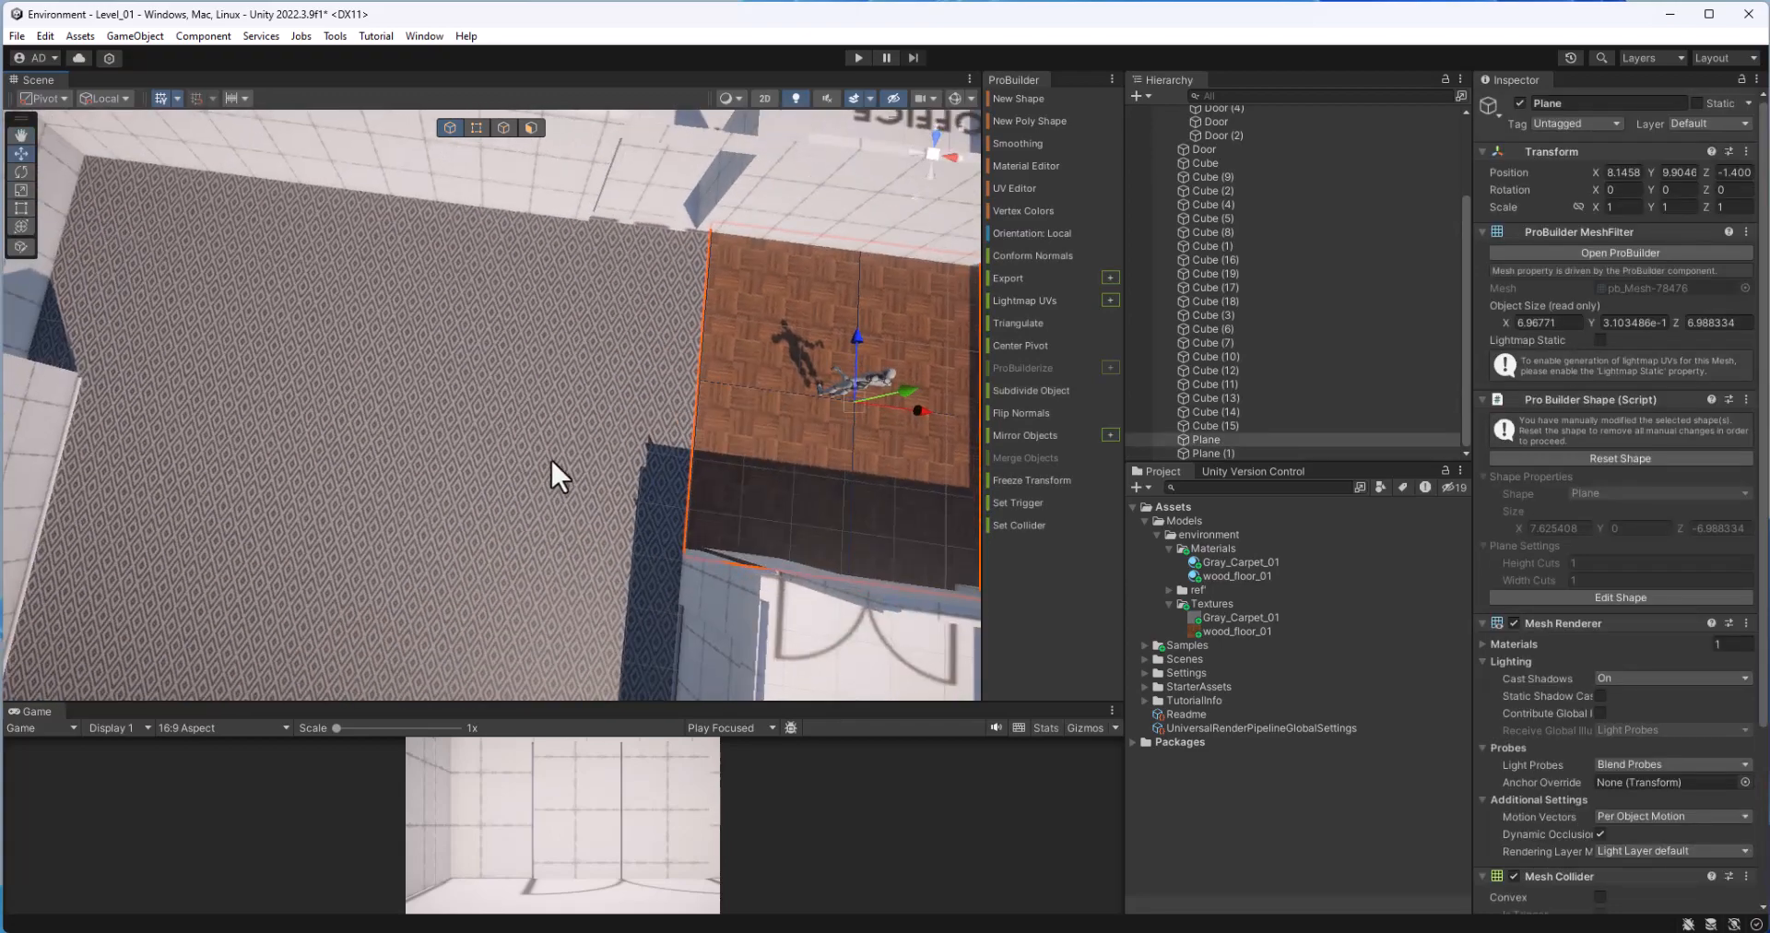
pyautogui.keyDown('shift'); pyautogui.click(551, 457); pyautogui.keyUp('shift')
pyautogui.moveTo(695, 434); pyautogui.dragTo(474, 415, button='middle')
pyautogui.scroll(3, 474, 414)
pyautogui.keyDown('alt'); pyautogui.moveTo(474, 415); pyautogui.dragTo(506, 470); pyautogui.keyUp('alt')
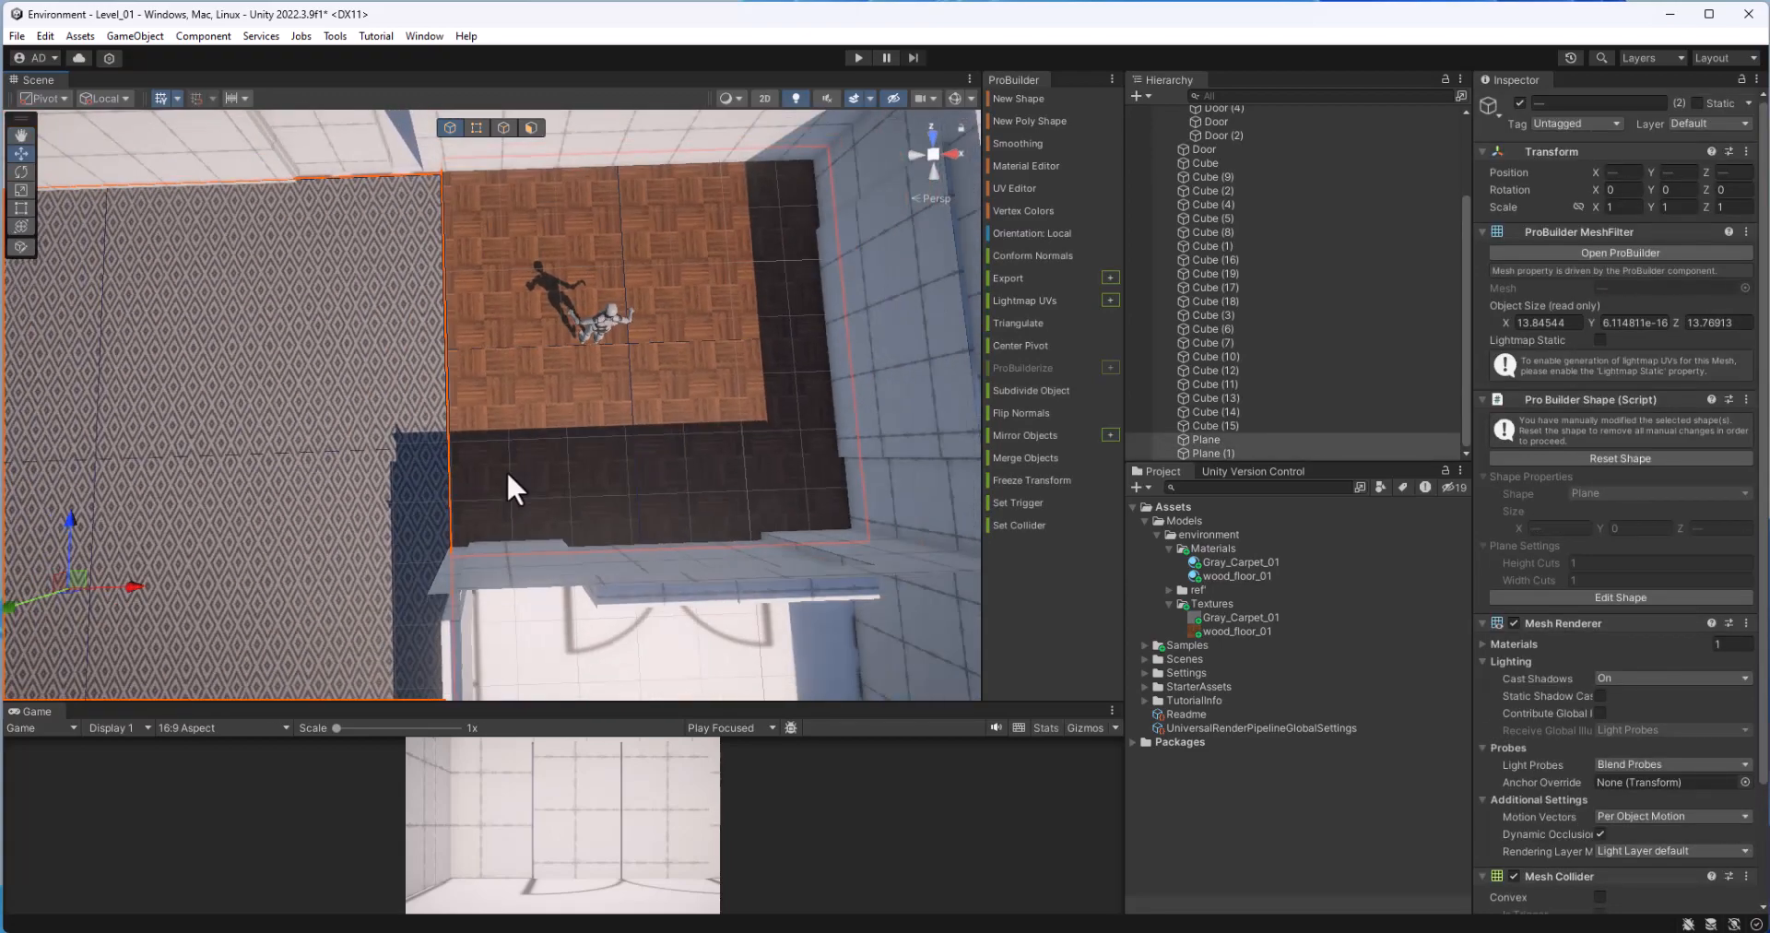
pyautogui.scroll(-2, 553, 323)
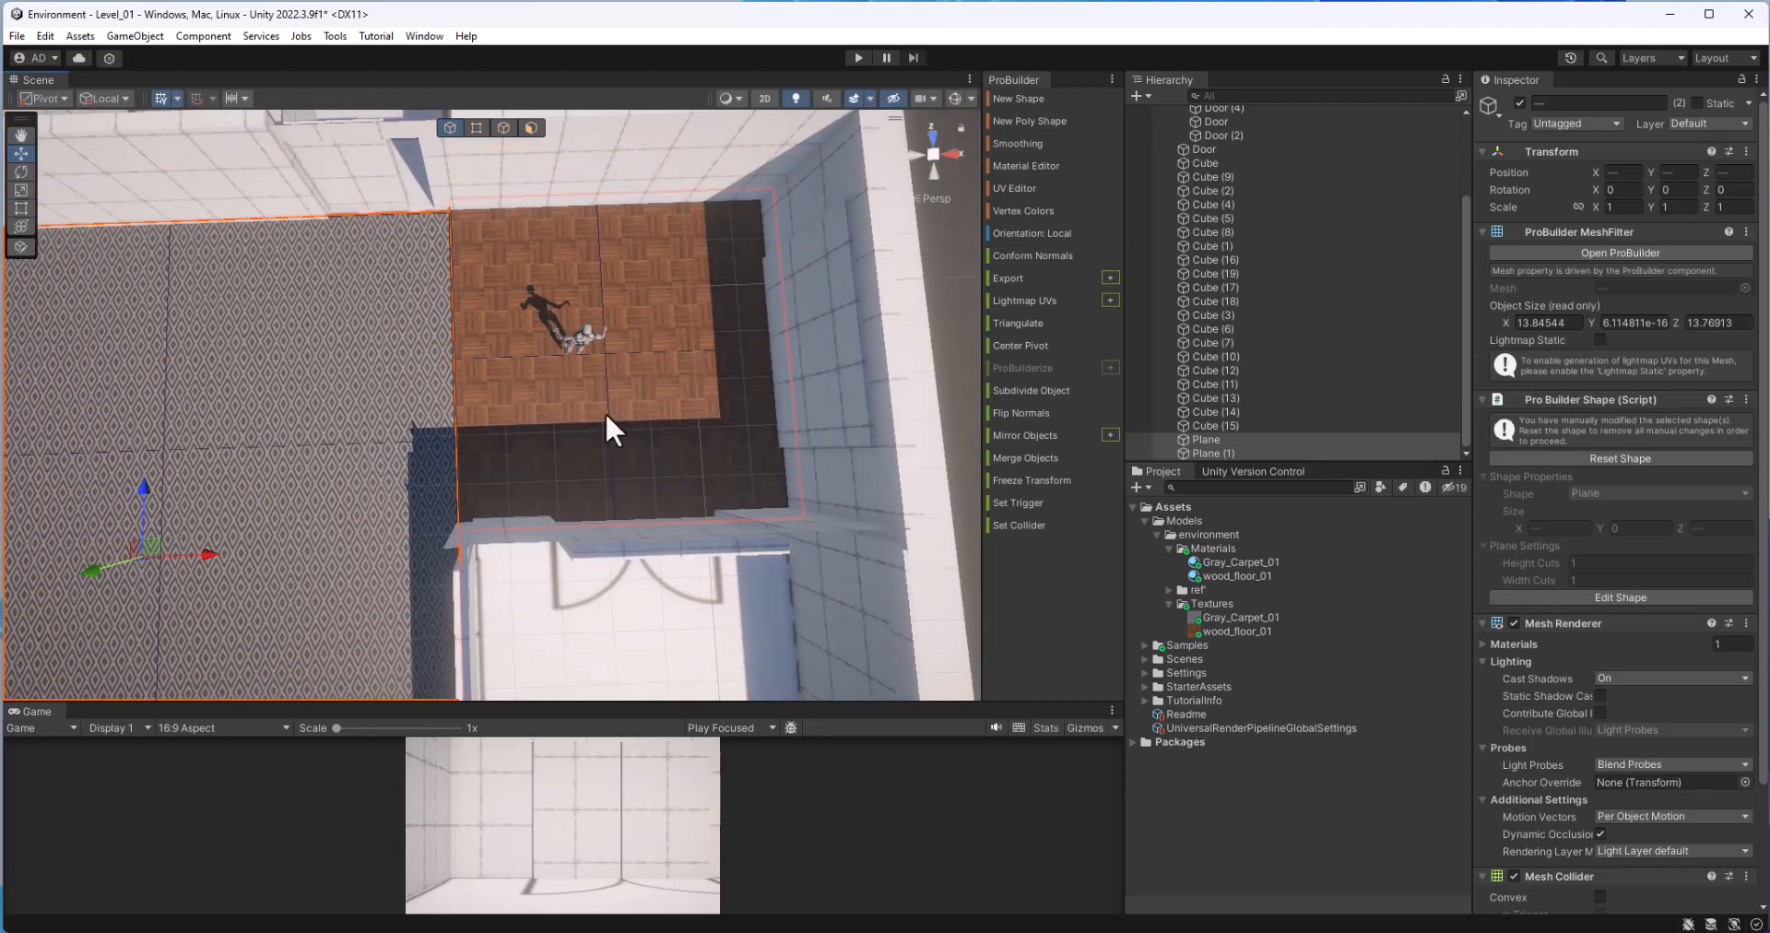
# Step: Select the great room carpet plane and the dining room wood plane and merge them into a single ProBuilder object
pyautogui.click(427, 391)
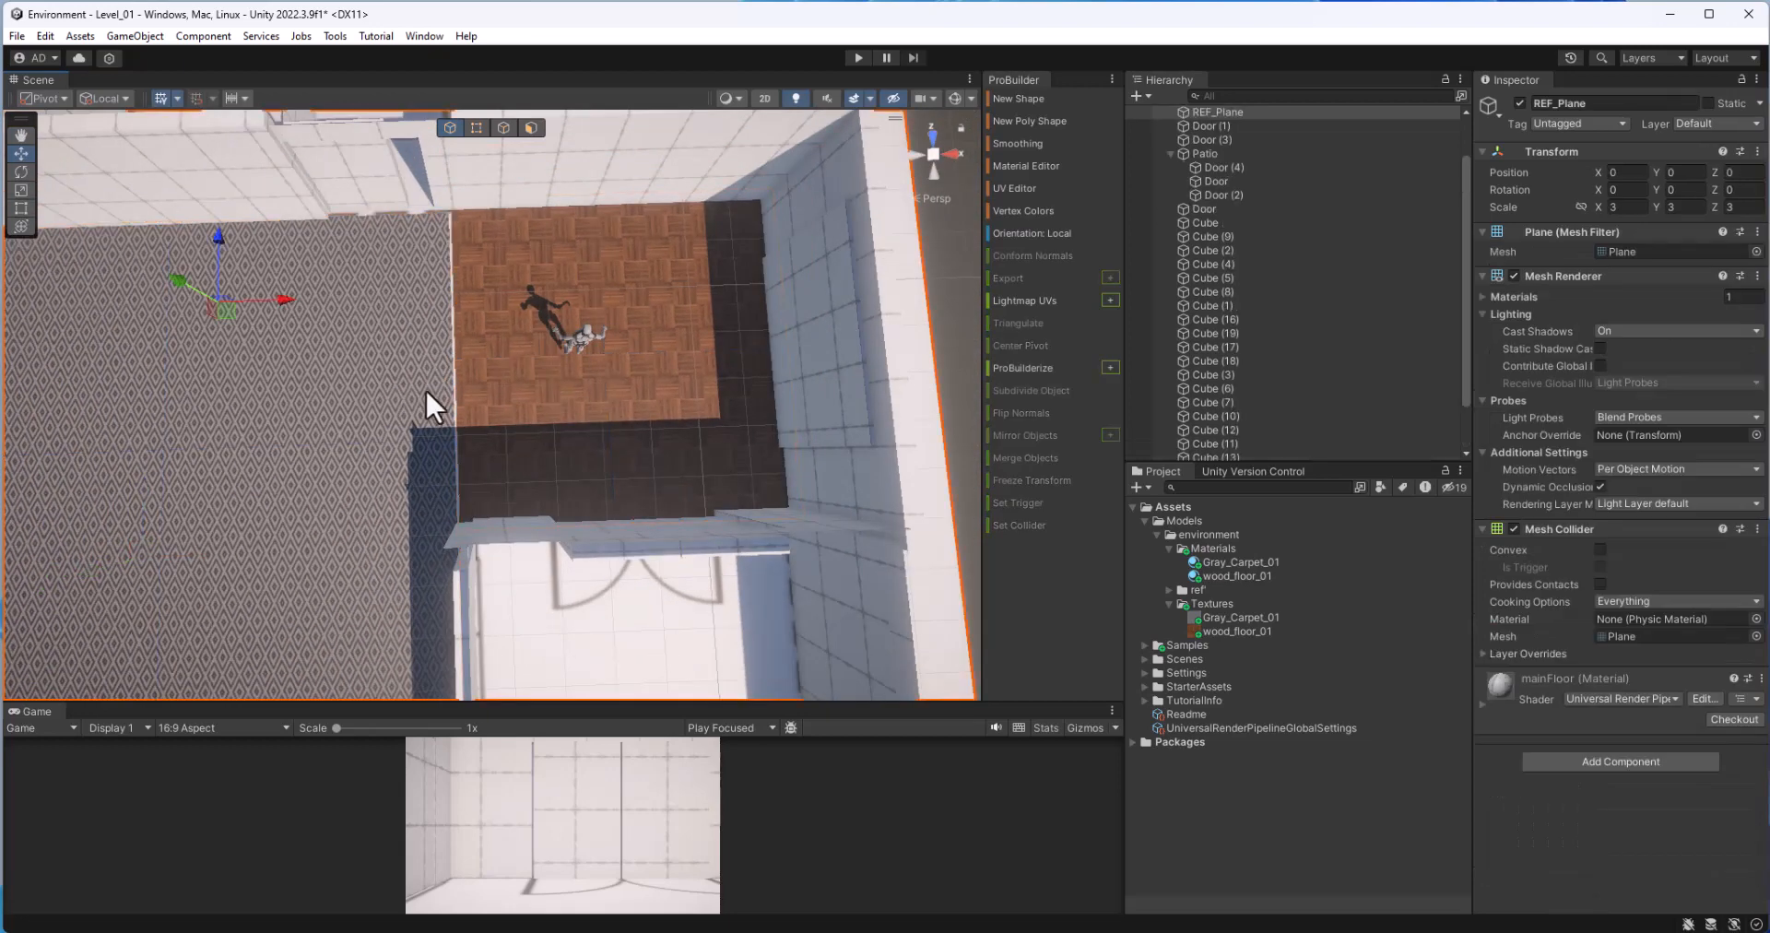
pyautogui.click(515, 417)
pyautogui.keyDown('shift'); pyautogui.click(398, 424); pyautogui.keyUp('shift')
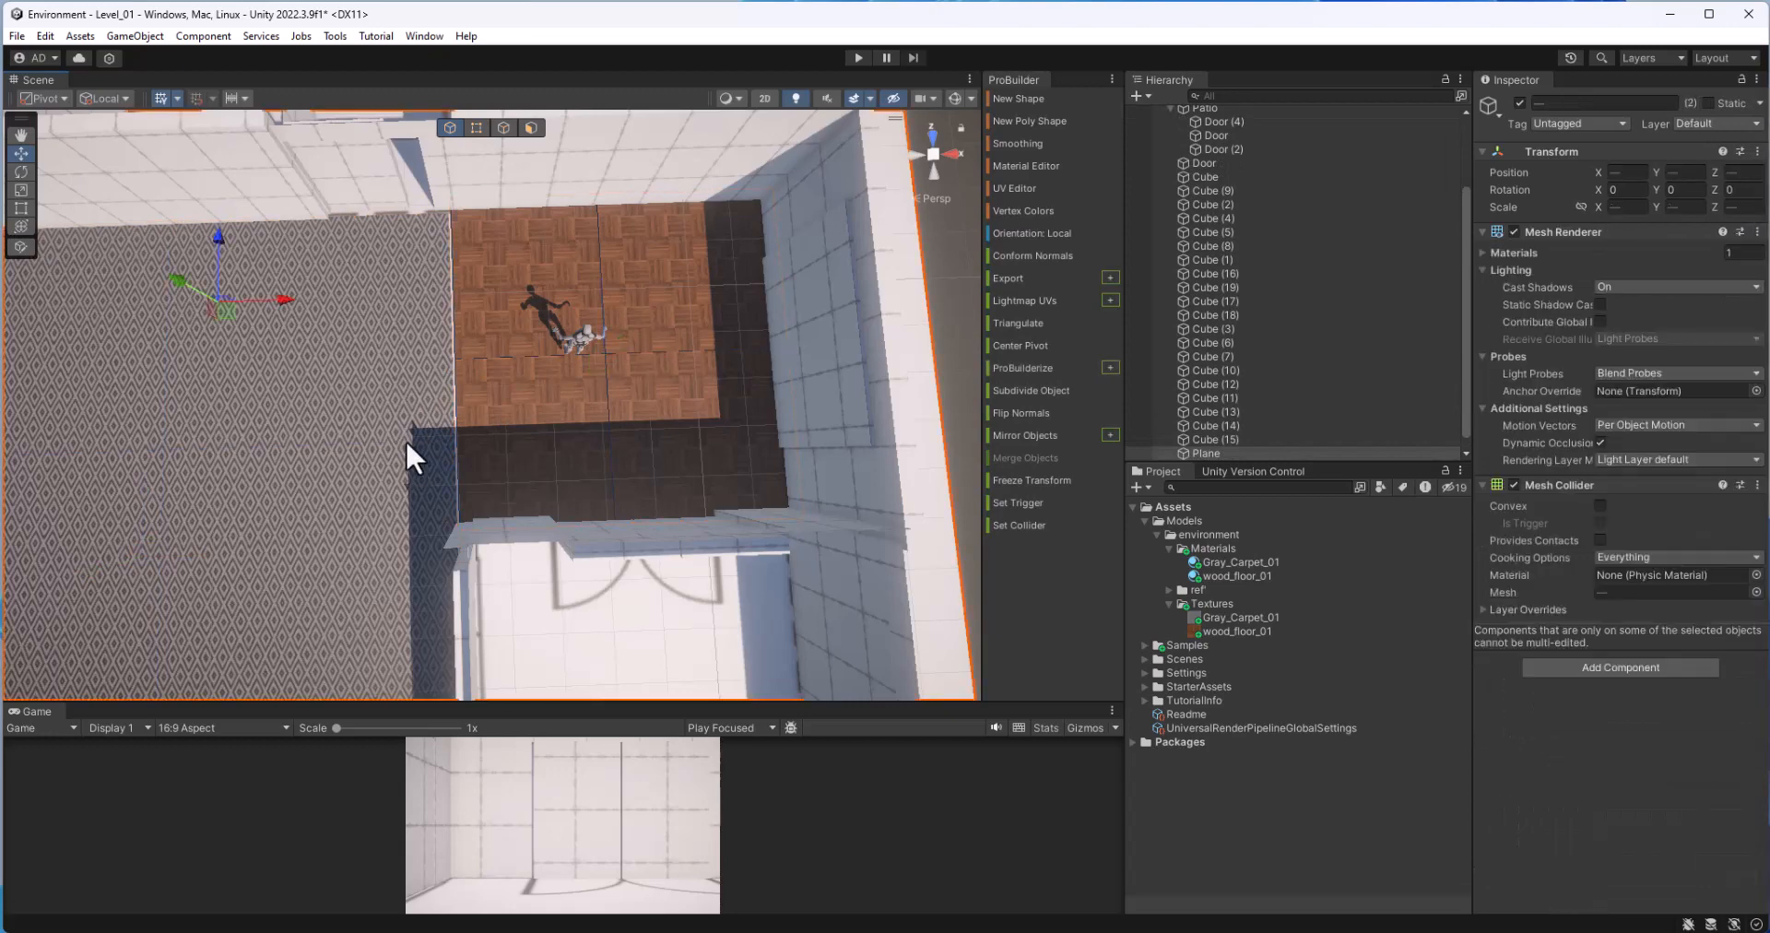
pyautogui.click(406, 440)
pyautogui.scroll(-3, 550, 449)
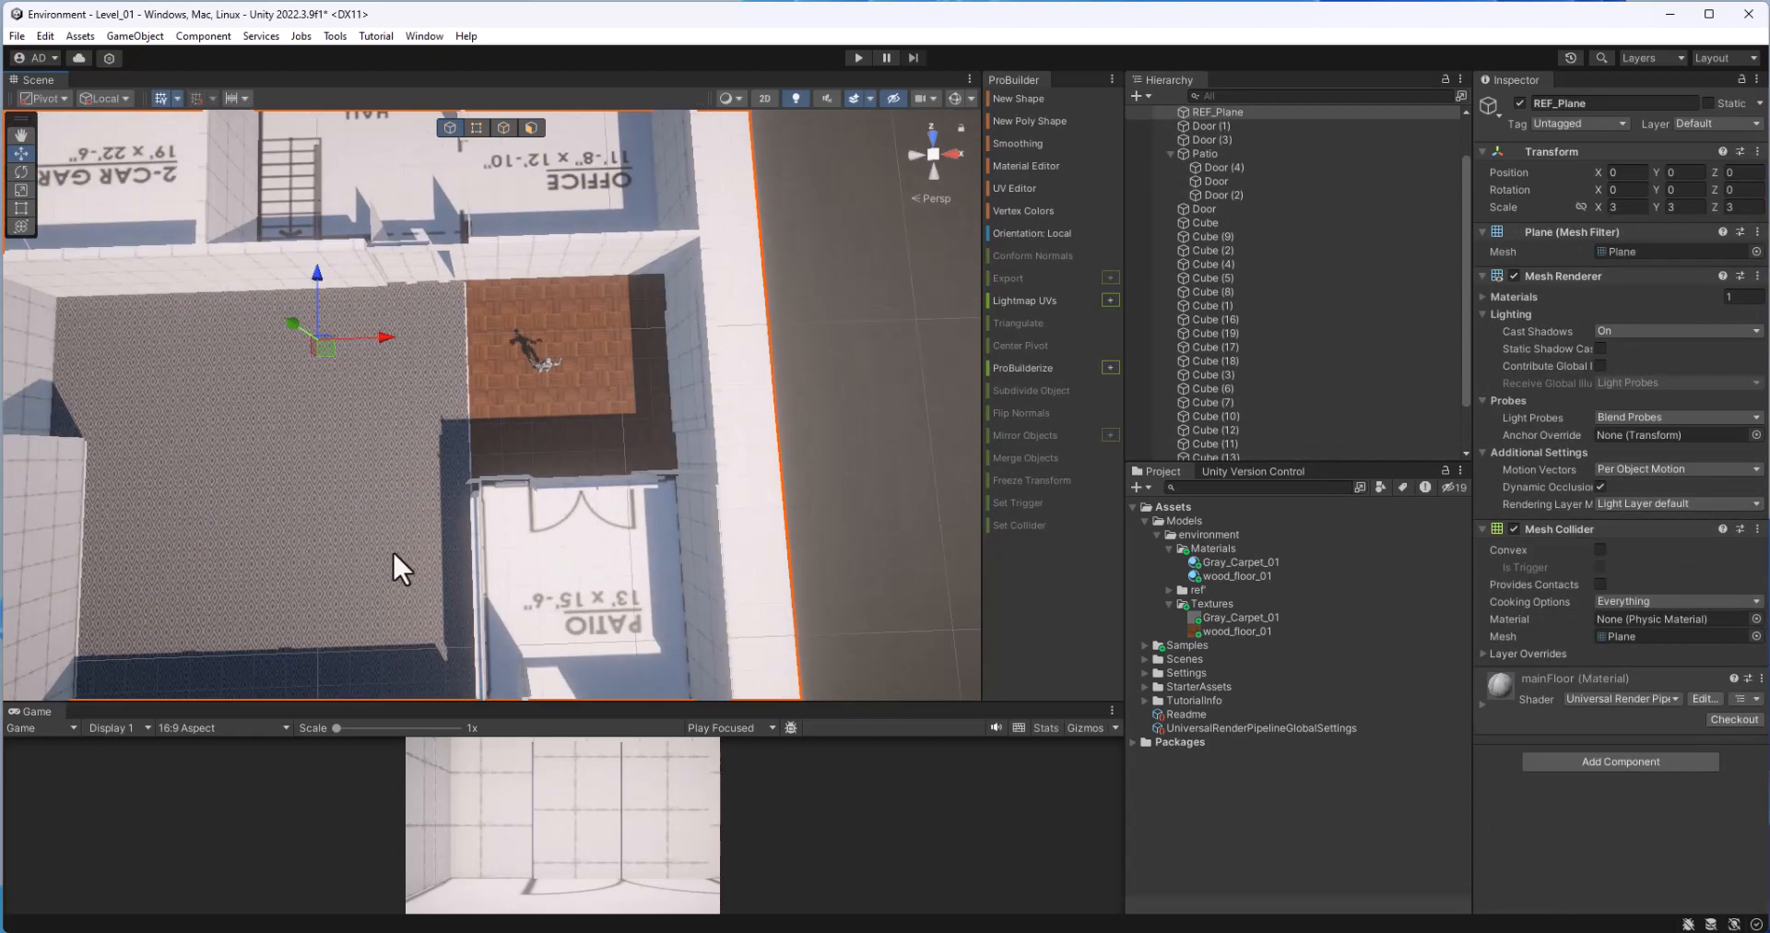
pyautogui.keyDown('shift'); pyautogui.click(608, 385); pyautogui.keyUp('shift')
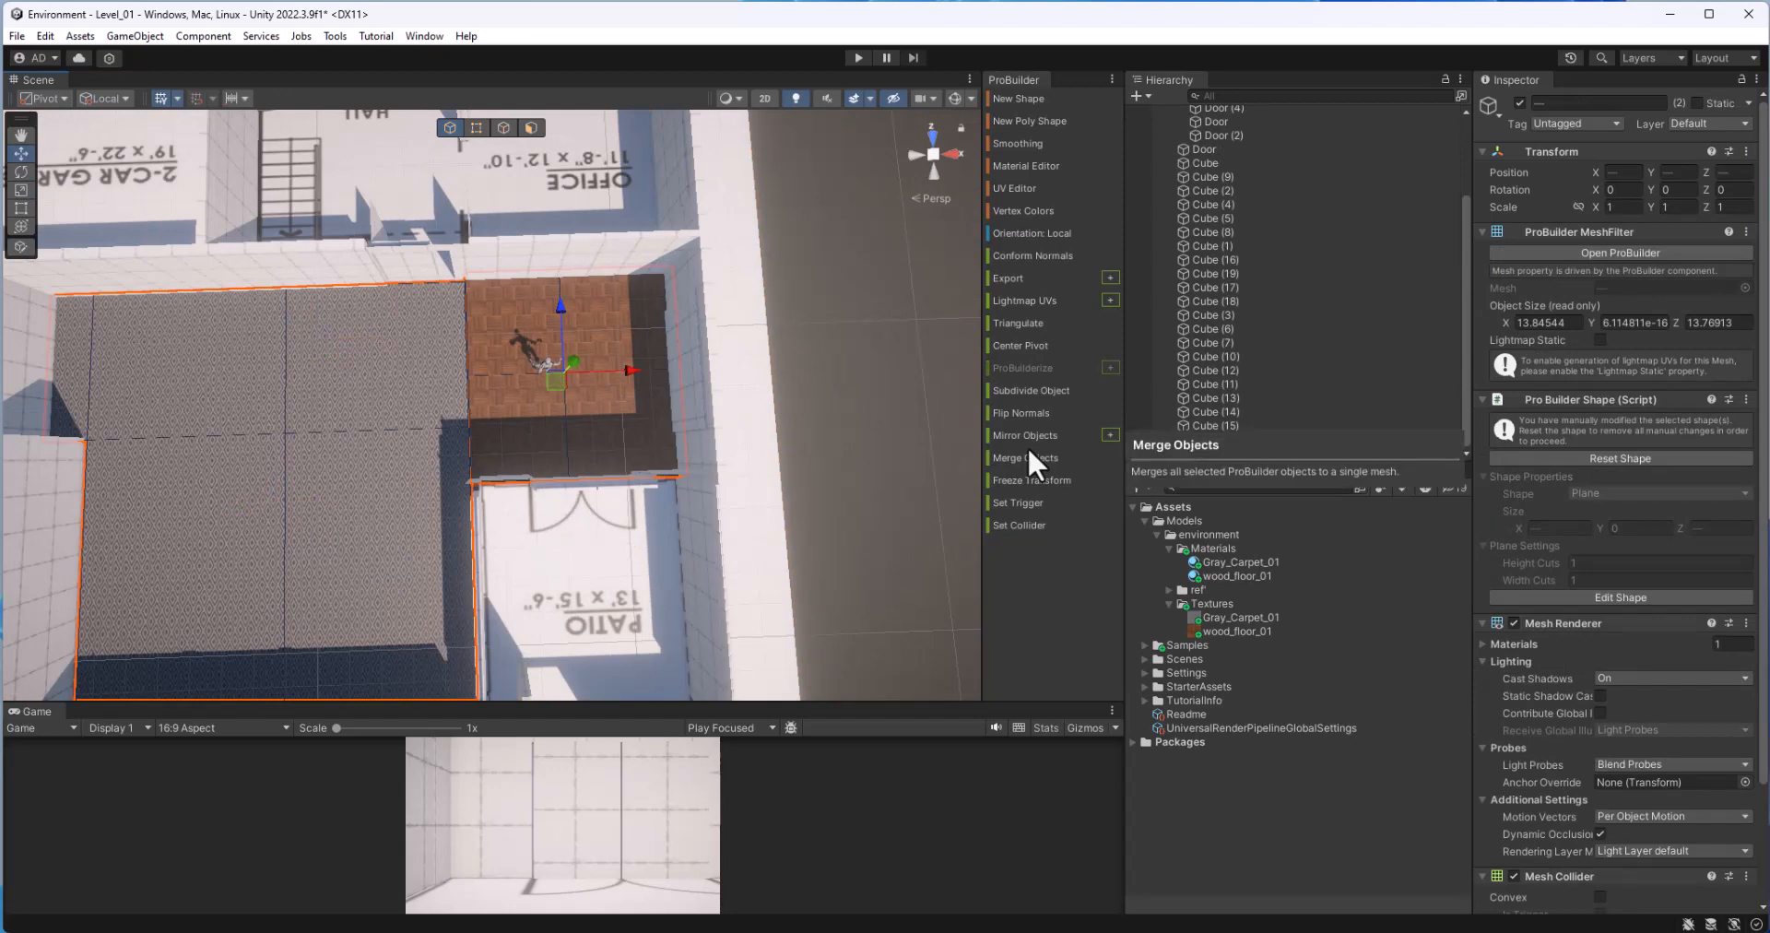
pyautogui.keyDown('alt'); pyautogui.moveTo(433, 553); pyautogui.dragTo(166, 406); pyautogui.keyUp('alt')
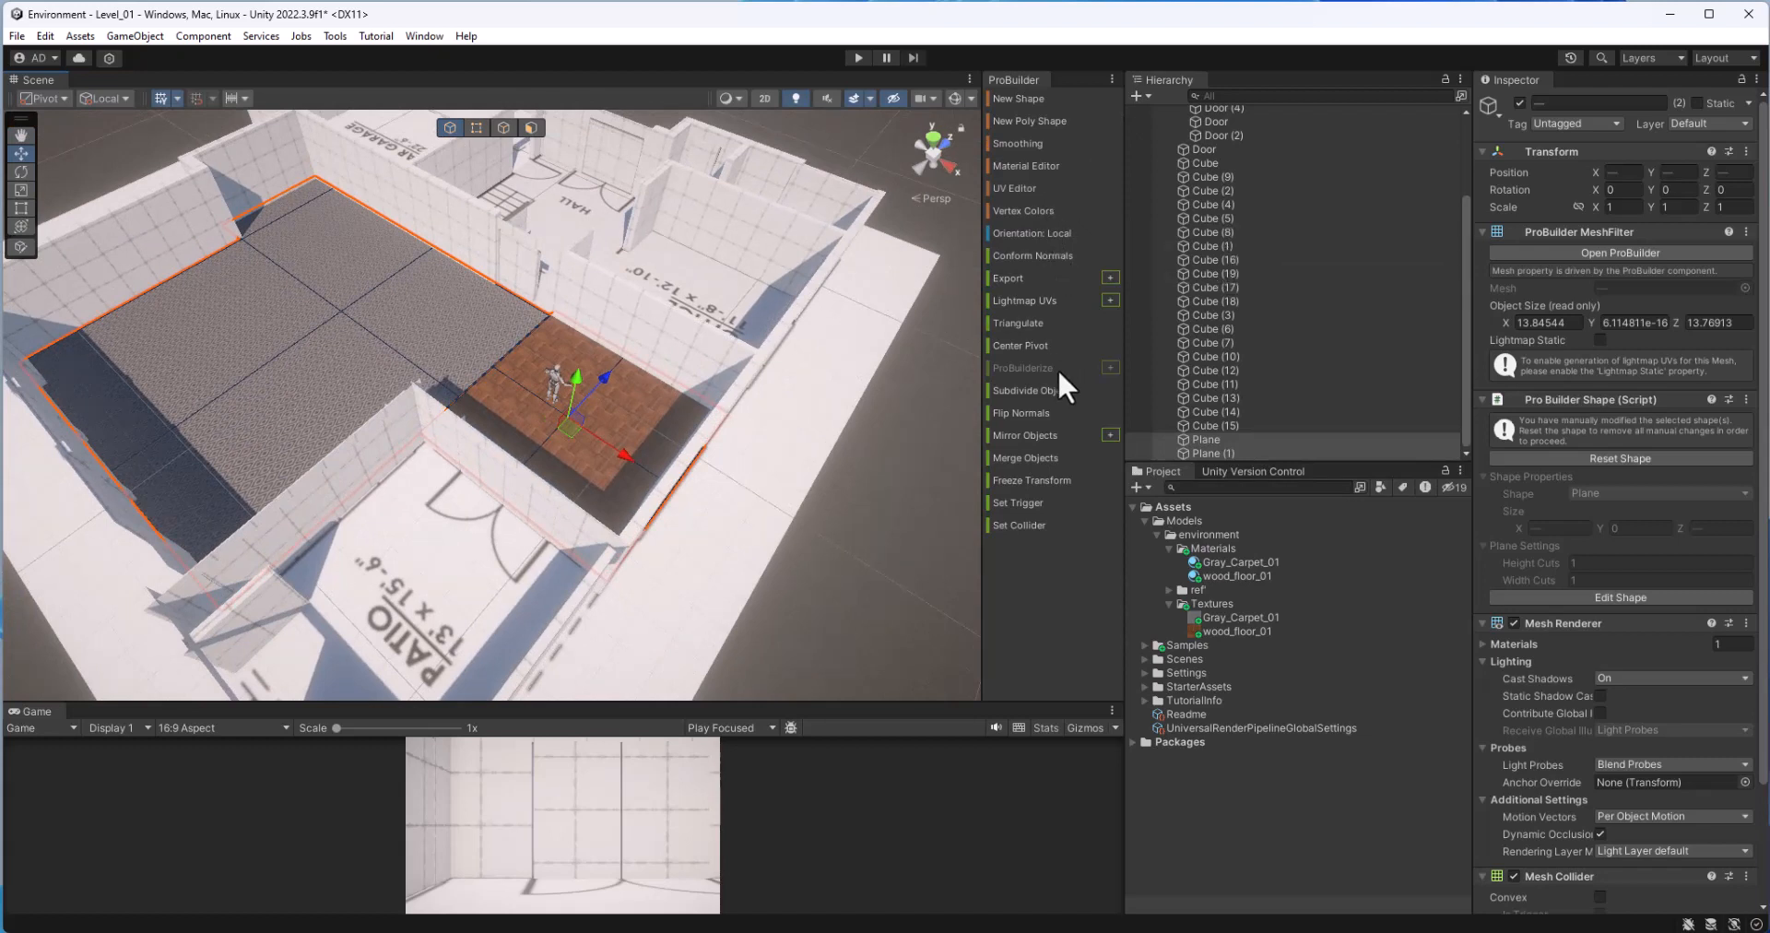
pyautogui.click(1042, 454)
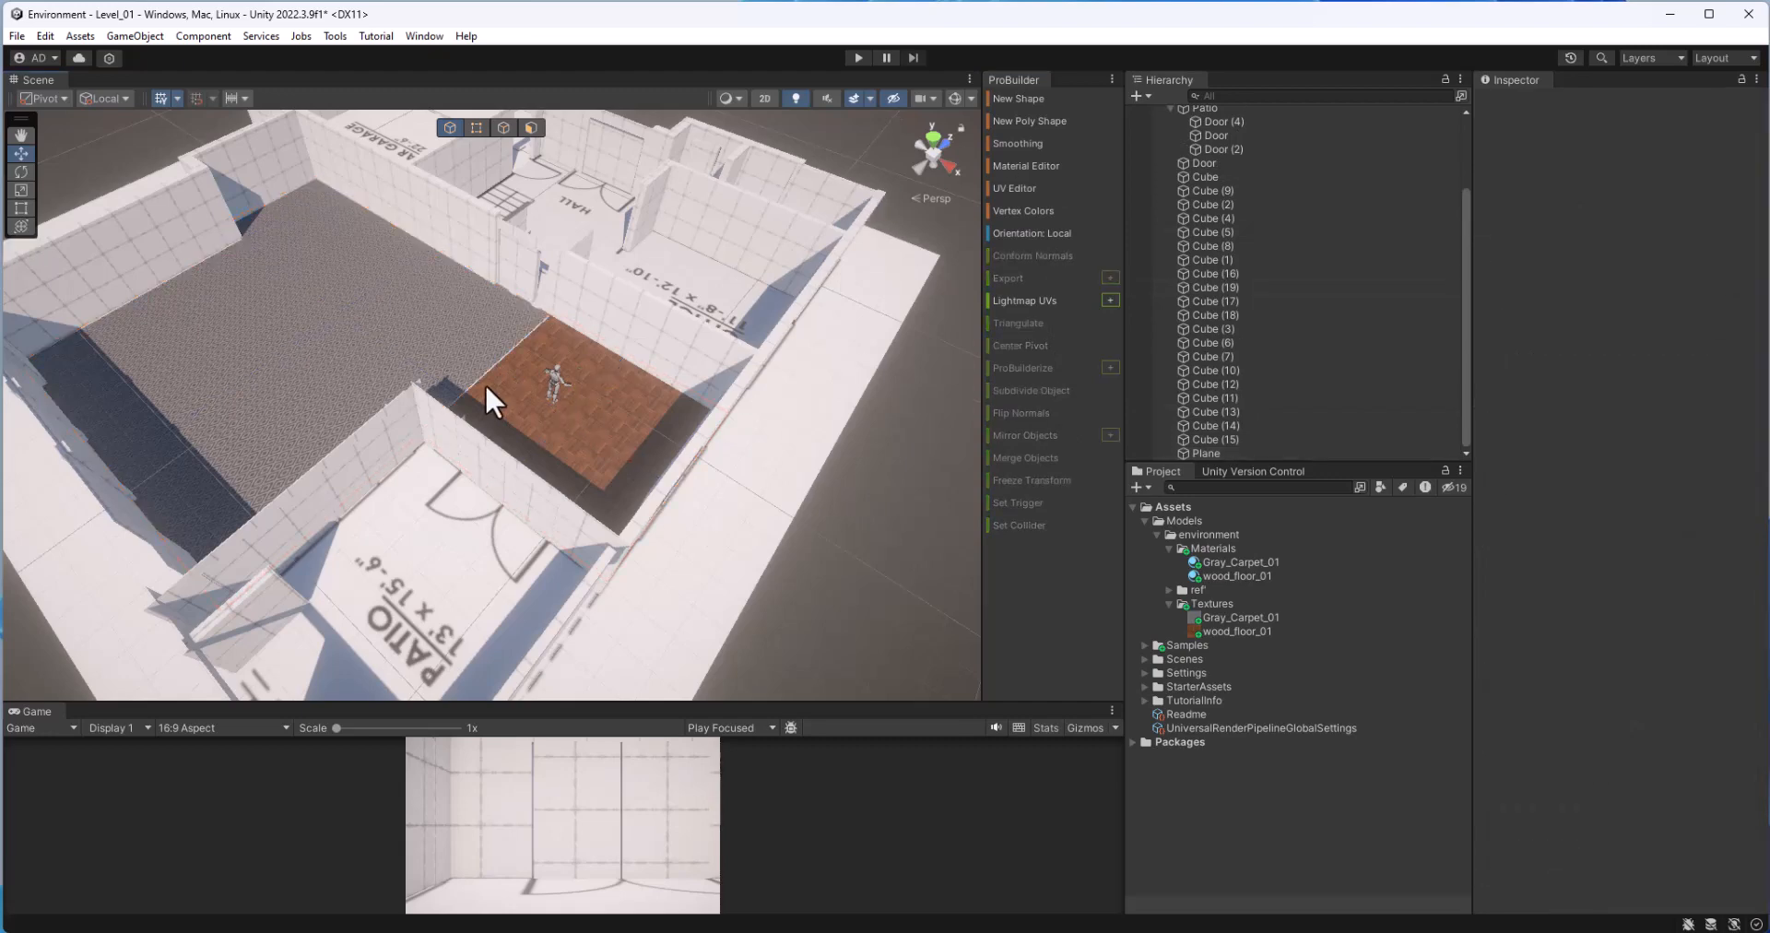
# Step: Select the merged floor and raise it above the walls to Y 4.4 for editing
pyautogui.moveTo(571, 389); pyautogui.dragTo(291, 461)
pyautogui.press('f')
pyautogui.scroll(-3, 422, 369)
pyautogui.moveTo(433, 332); pyautogui.dragTo(472, 503, button='middle')
pyautogui.keyDown('alt'); pyautogui.moveTo(471, 504); pyautogui.dragTo(443, 430); pyautogui.keyUp('alt')
pyautogui.scroll(-3, 411, 413)
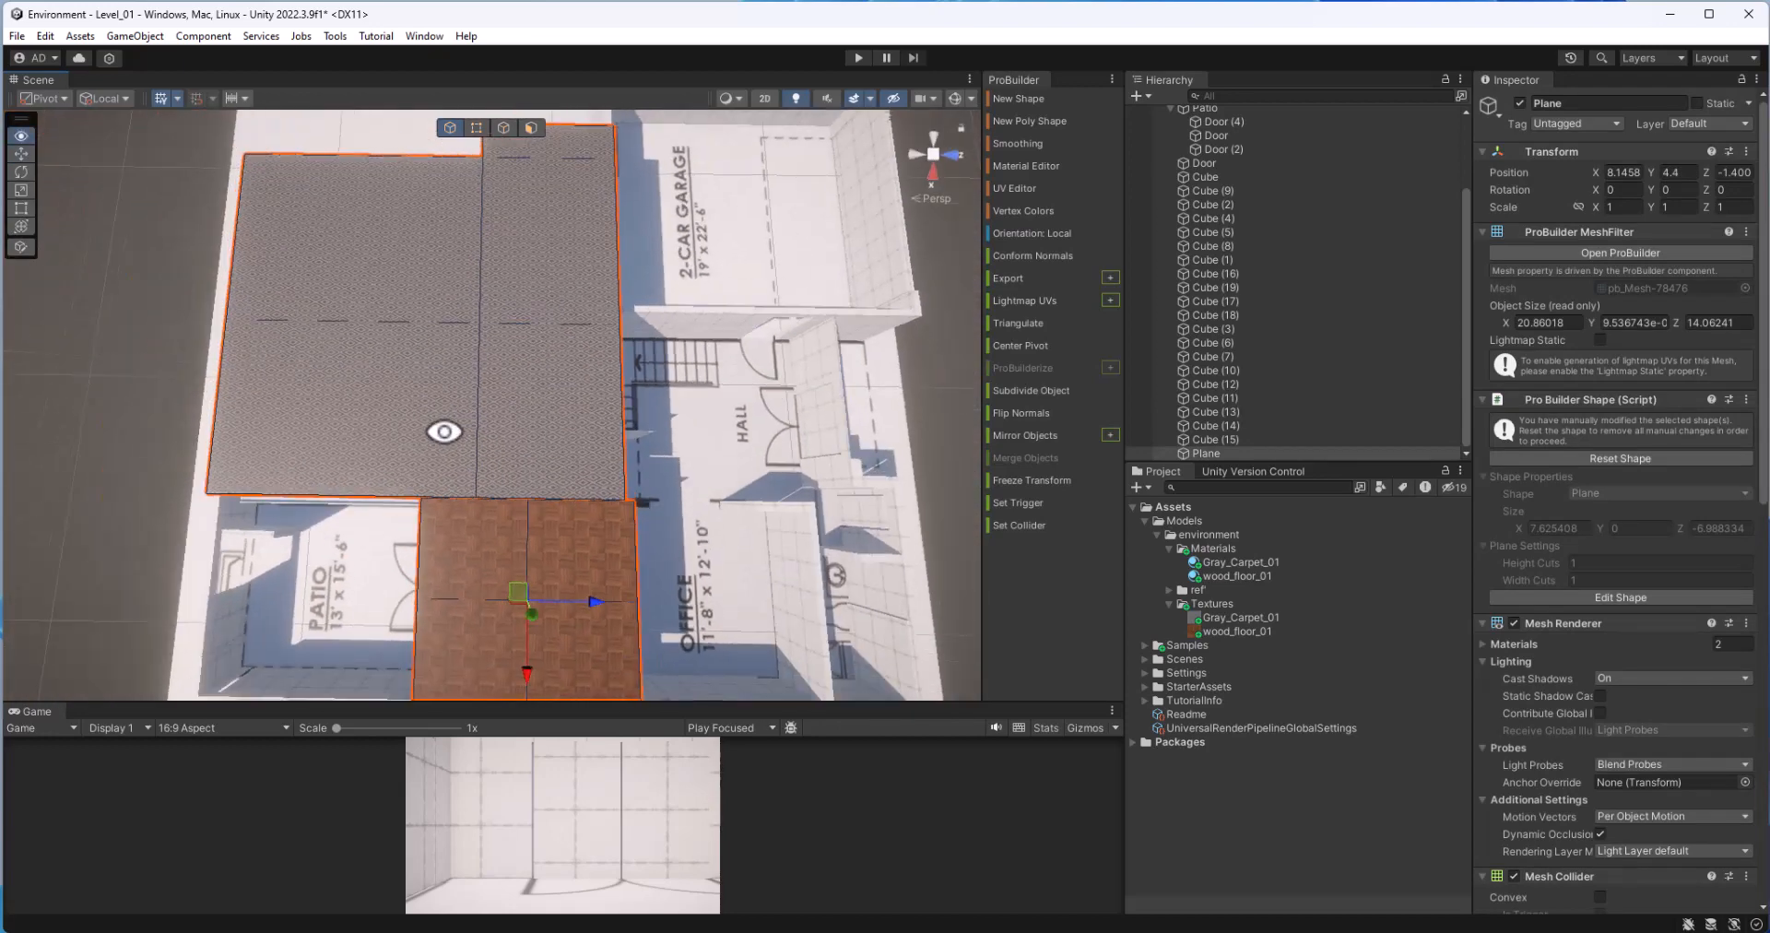
pyautogui.moveTo(480, 485); pyautogui.dragTo(480, 409, button='middle')
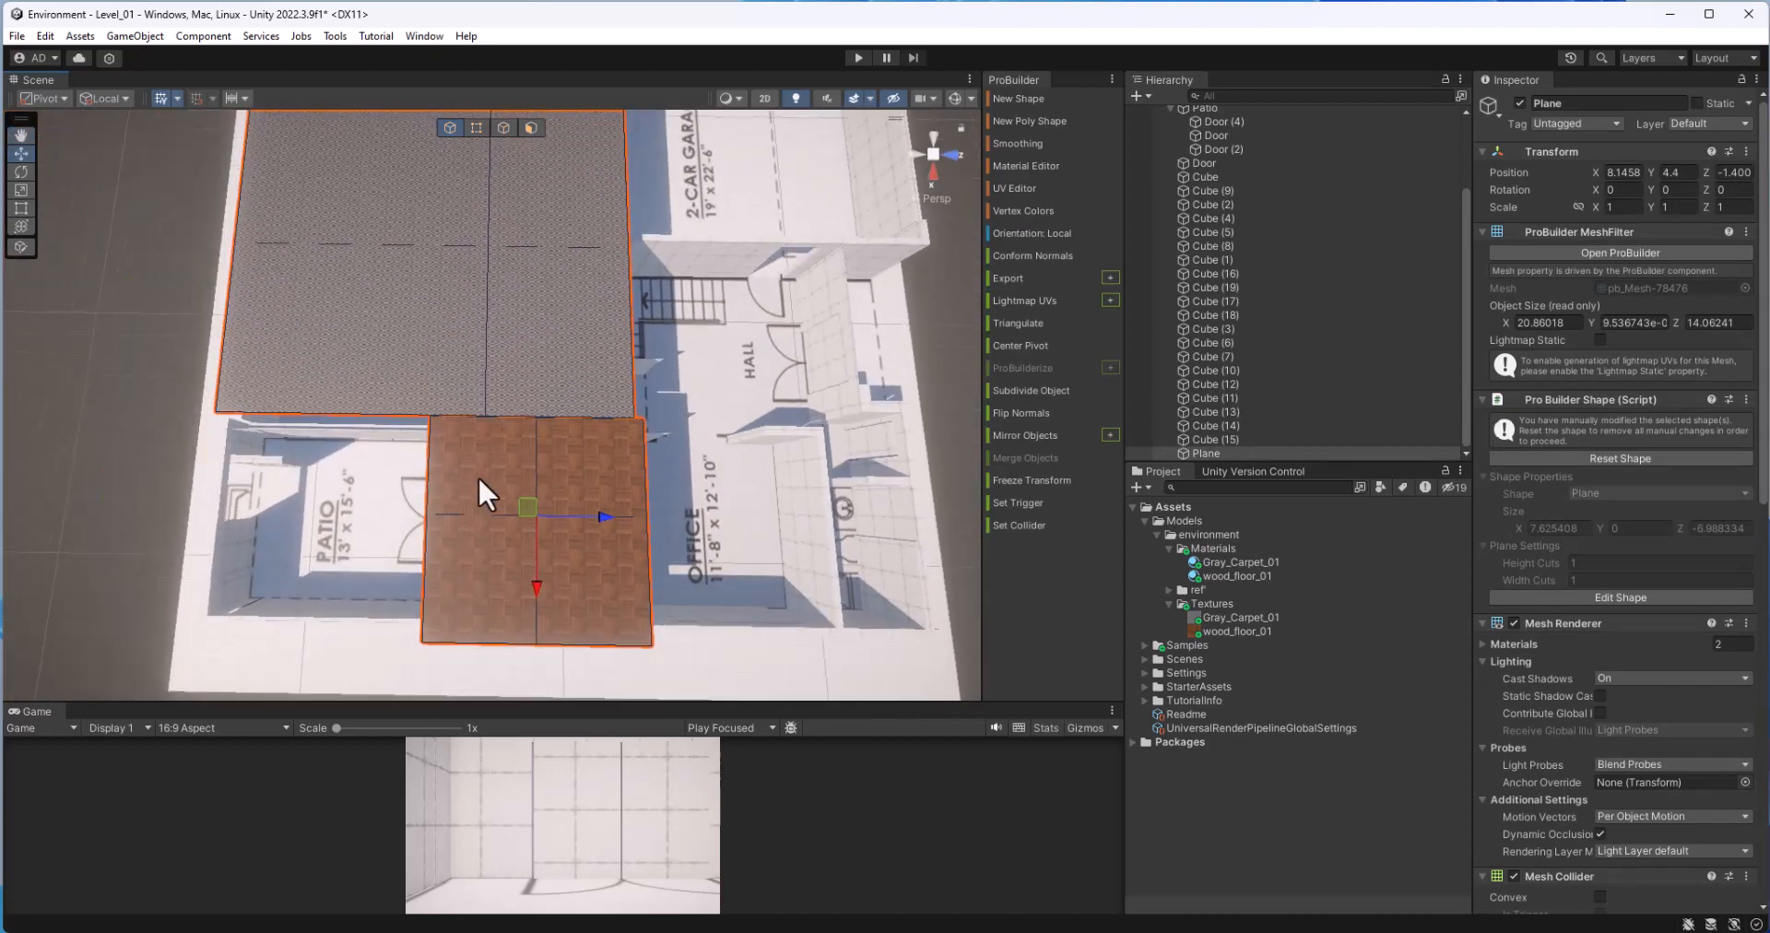
# Step: Slide the wood floor's middle vertices toward the patio in line with the carpet's center, and scale the middle seam vertices together along Z
pyautogui.click(476, 128)
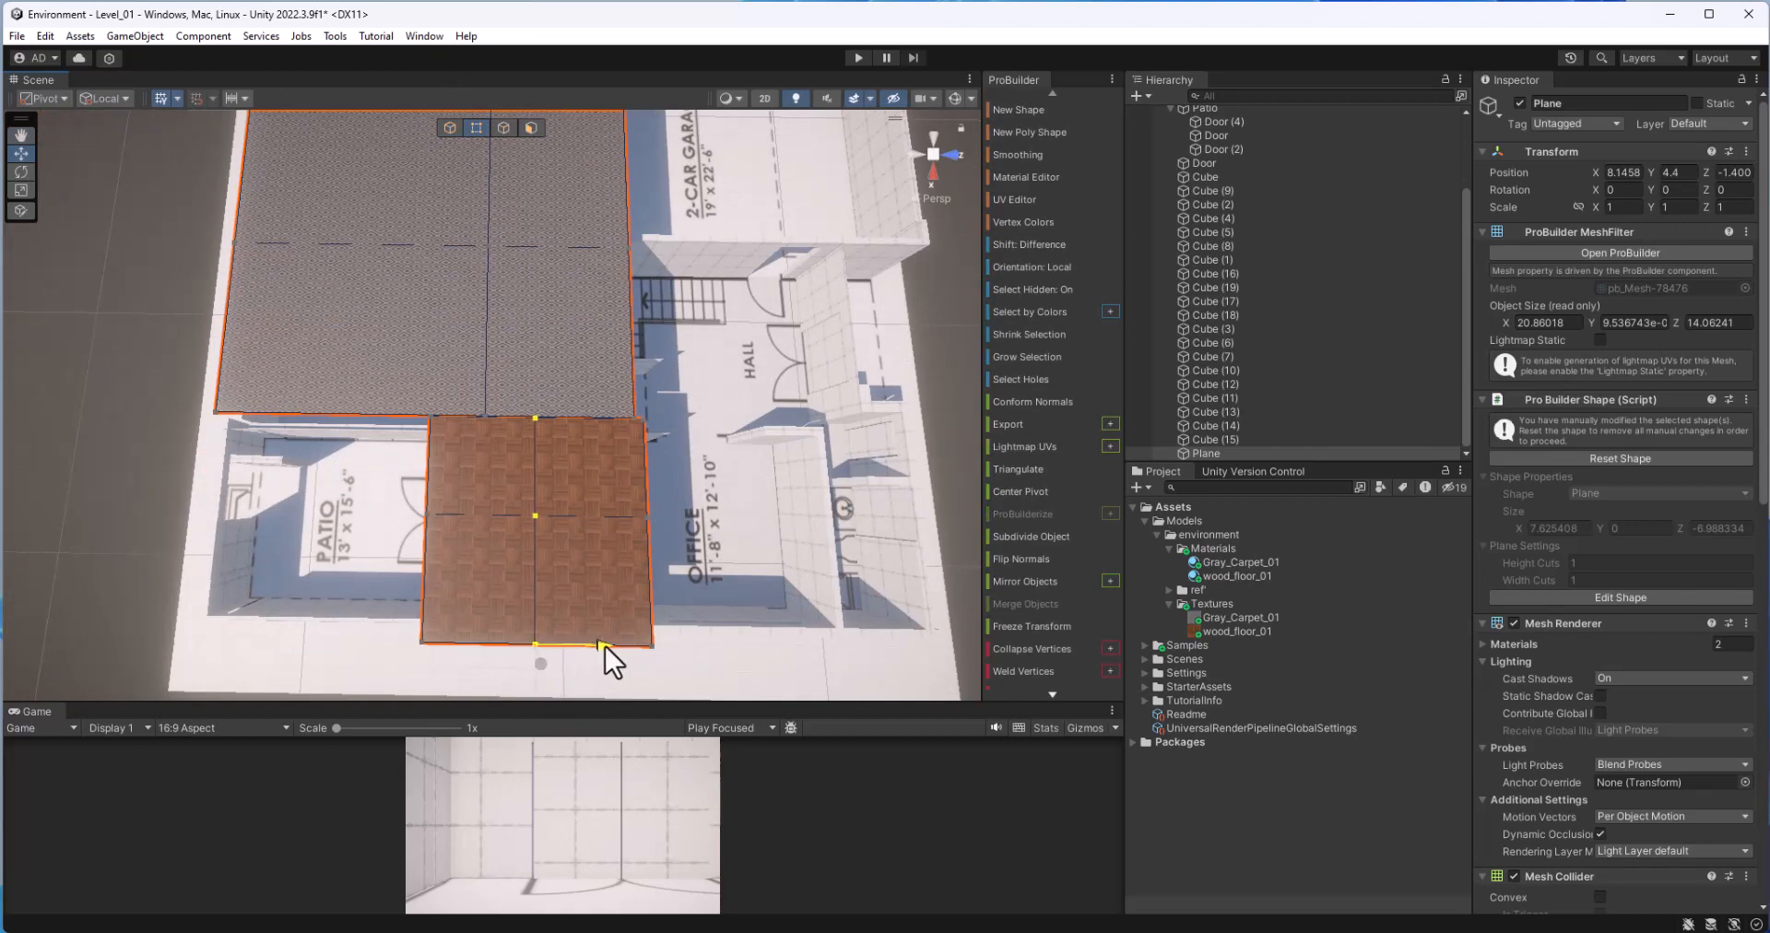
pyautogui.moveTo(606, 646); pyautogui.dragTo(550, 644)
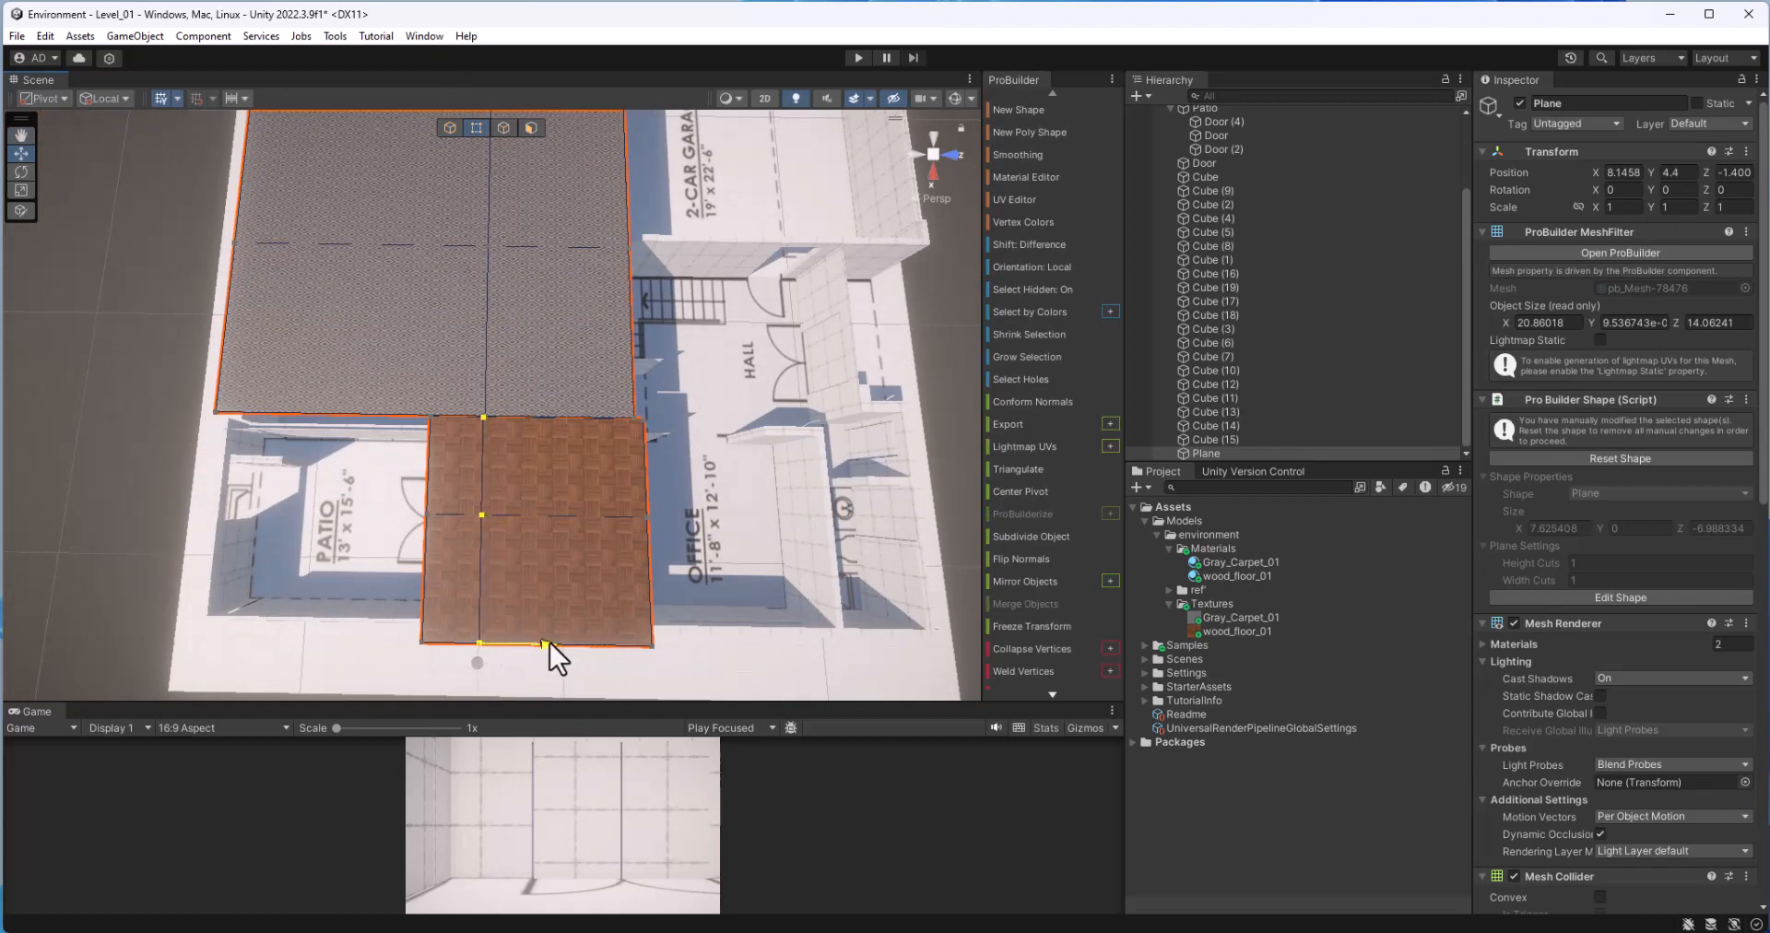
pyautogui.scroll(6, 523, 428)
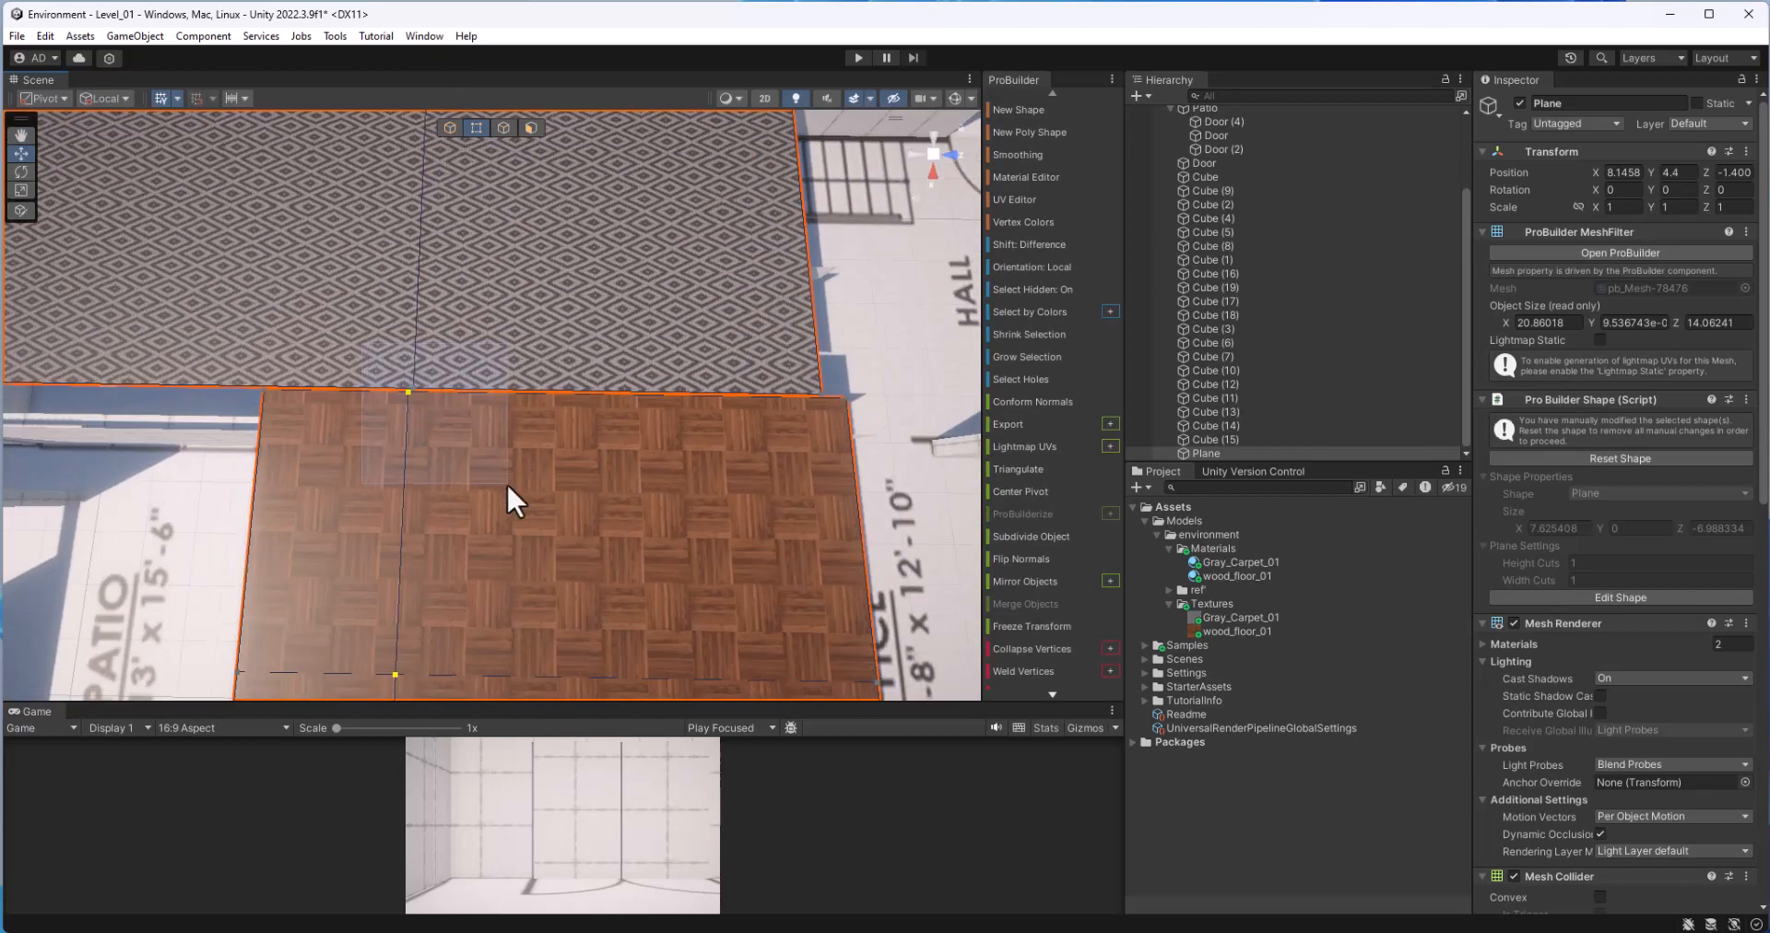
pyautogui.click(454, 389)
pyautogui.press('r')
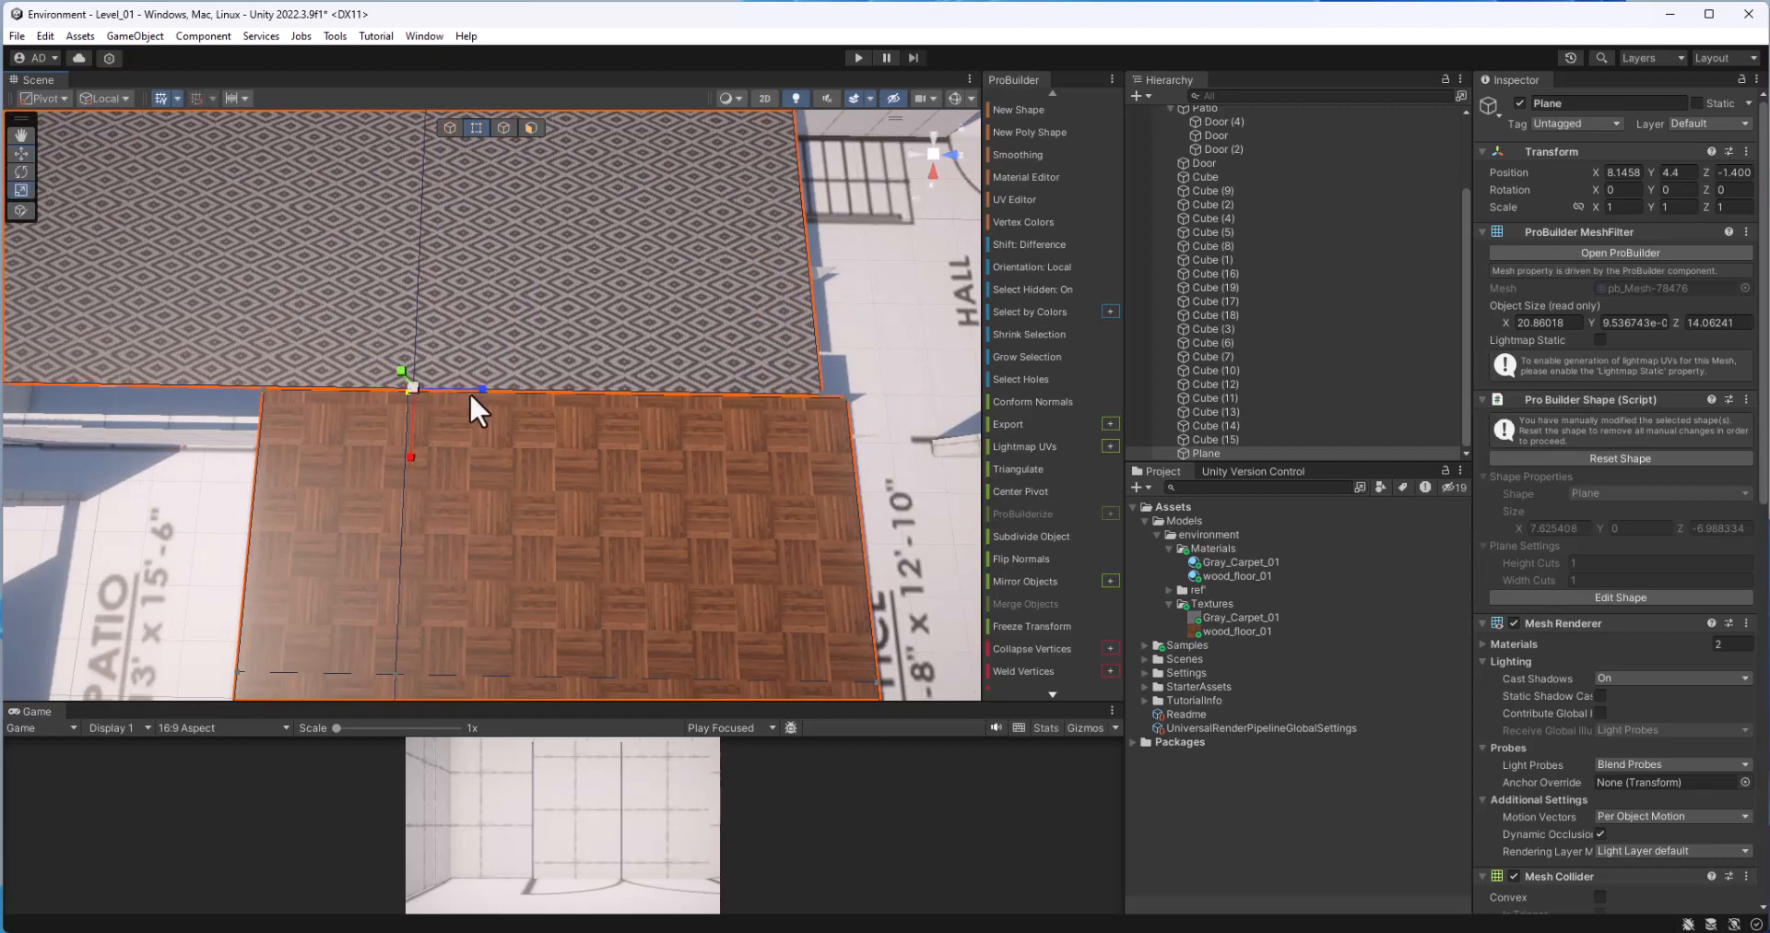
pyautogui.moveTo(469, 391); pyautogui.dragTo(419, 426)
pyautogui.press('w')
pyautogui.press('r')
pyautogui.keyDown('alt'); pyautogui.moveTo(529, 417); pyautogui.dragTo(583, 415); pyautogui.keyUp('alt')
pyautogui.scroll(-5, 770, 432)
pyautogui.click(449, 127)
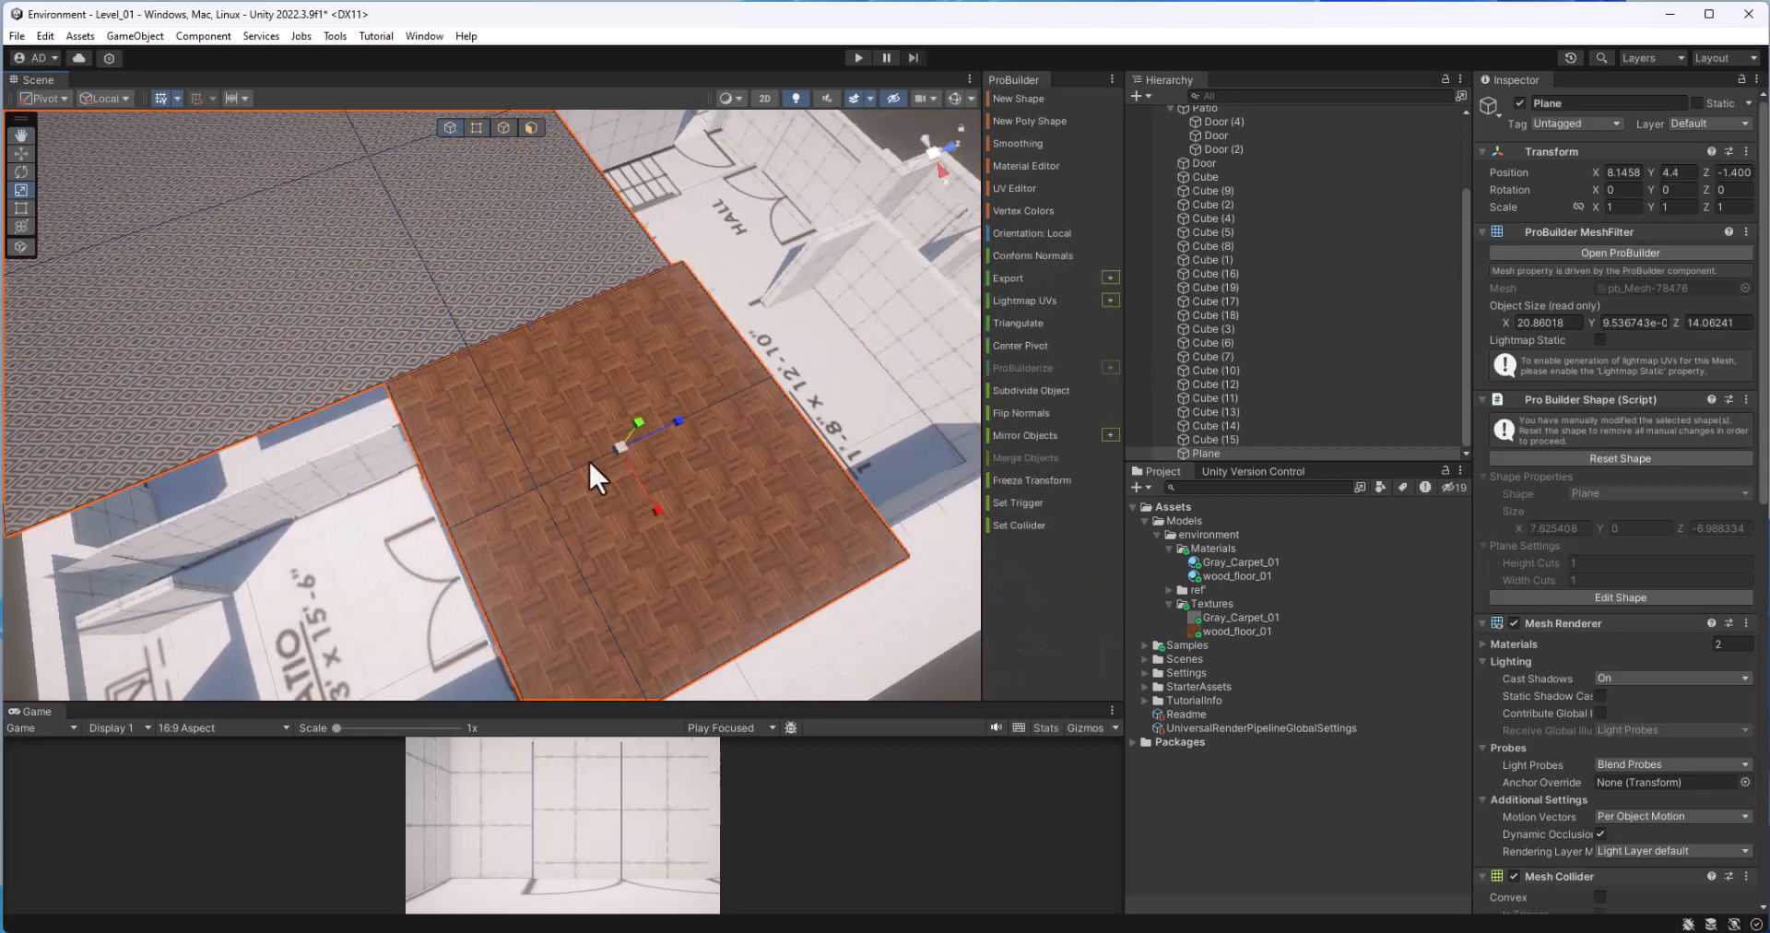
# Step: Lower the merged floor back between the walls to Y 0.13
pyautogui.press('w')
pyautogui.scroll(-4, 528, 546)
pyautogui.keyDown('alt'); pyautogui.moveTo(528, 546); pyautogui.dragTo(611, 197); pyautogui.keyUp('alt')
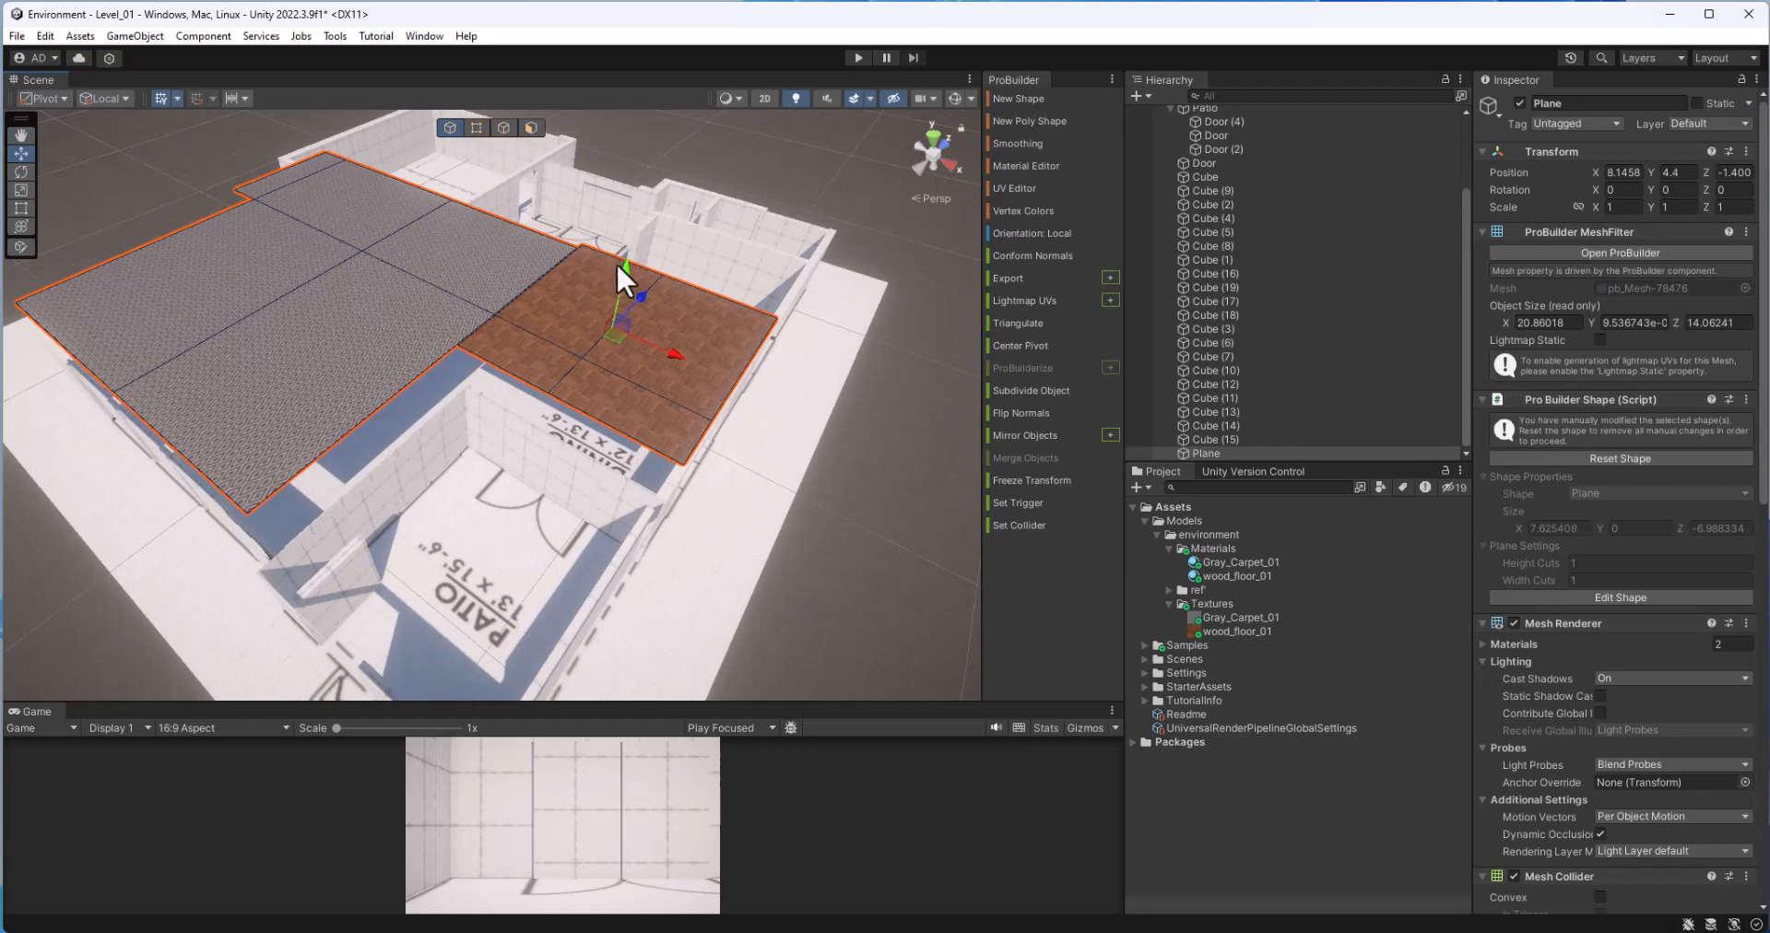
pyautogui.moveTo(616, 261); pyautogui.dragTo(610, 369)
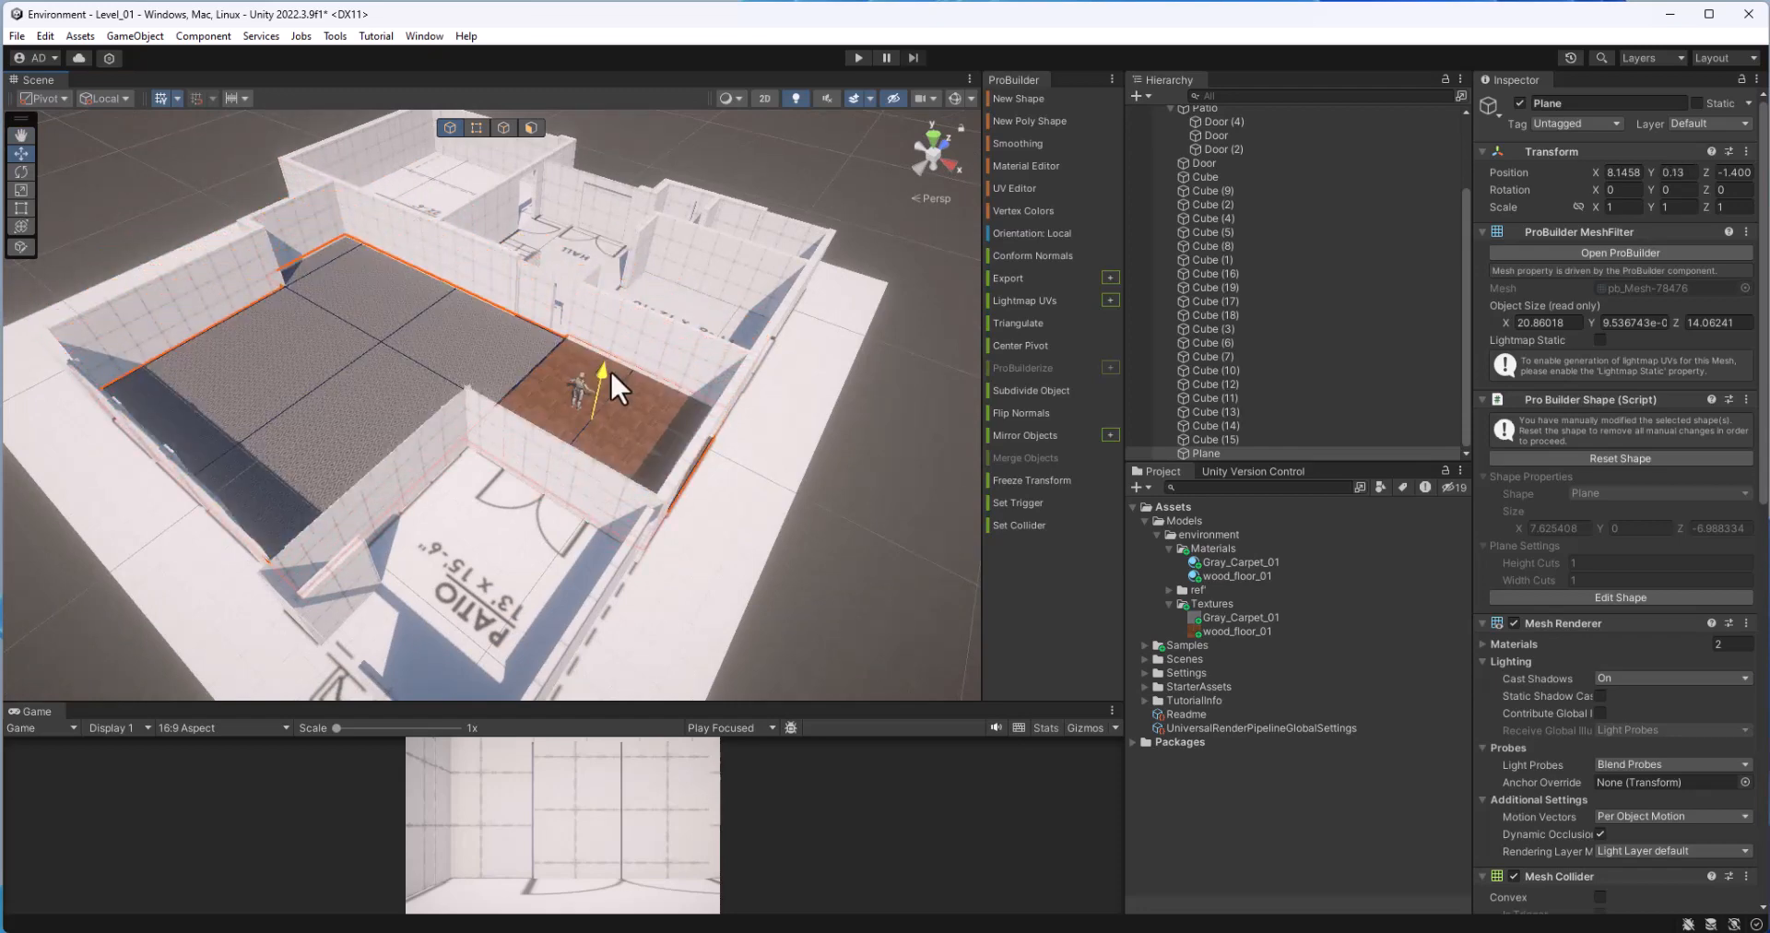
# Step: Inspect the merged floor's fit to the walls and the seam between the carpet and the wood
pyautogui.scroll(-5, 539, 291)
pyautogui.moveTo(538, 291); pyautogui.dragTo(629, 412, button='middle')
pyautogui.scroll(8, 661, 352)
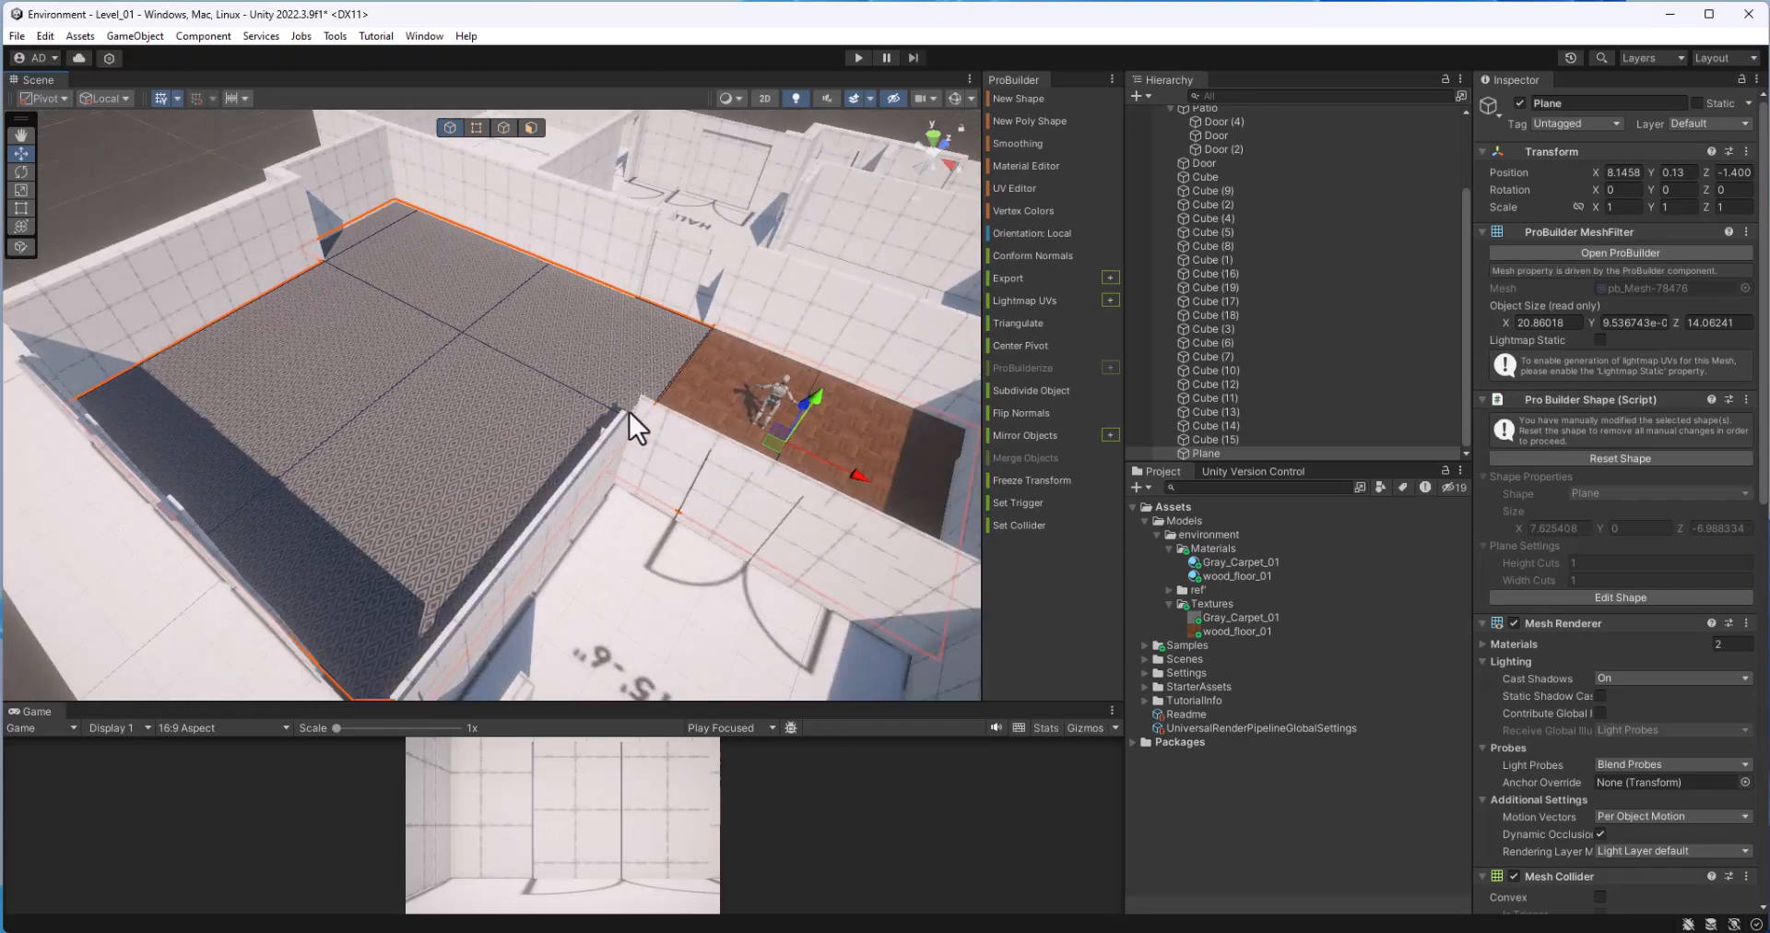
pyautogui.keyDown('alt'); pyautogui.moveTo(629, 412); pyautogui.dragTo(387, 411); pyautogui.keyUp('alt')
pyautogui.scroll(3, 523, 602)
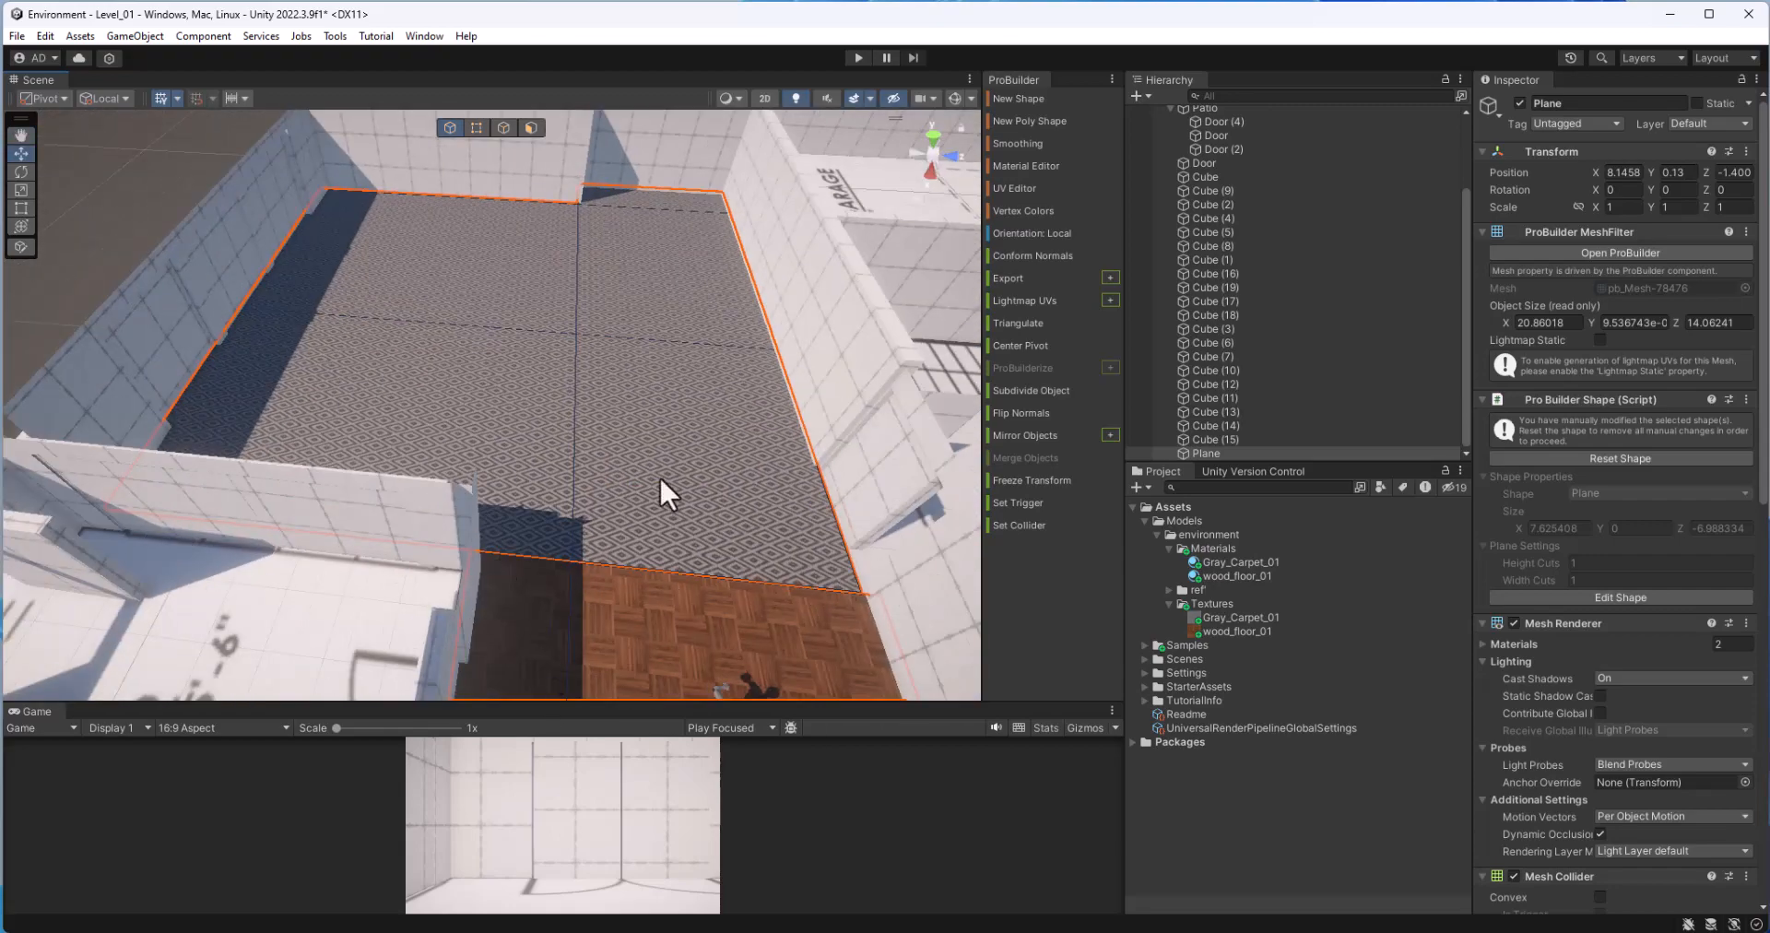
pyautogui.click(175, 195)
pyautogui.keyDown('alt'); pyautogui.moveTo(582, 447); pyautogui.dragTo(799, 487); pyautogui.keyUp('alt')
pyautogui.scroll(4, 707, 561)
pyautogui.scroll(-5, 688, 561)
pyautogui.scroll(4, 791, 302)
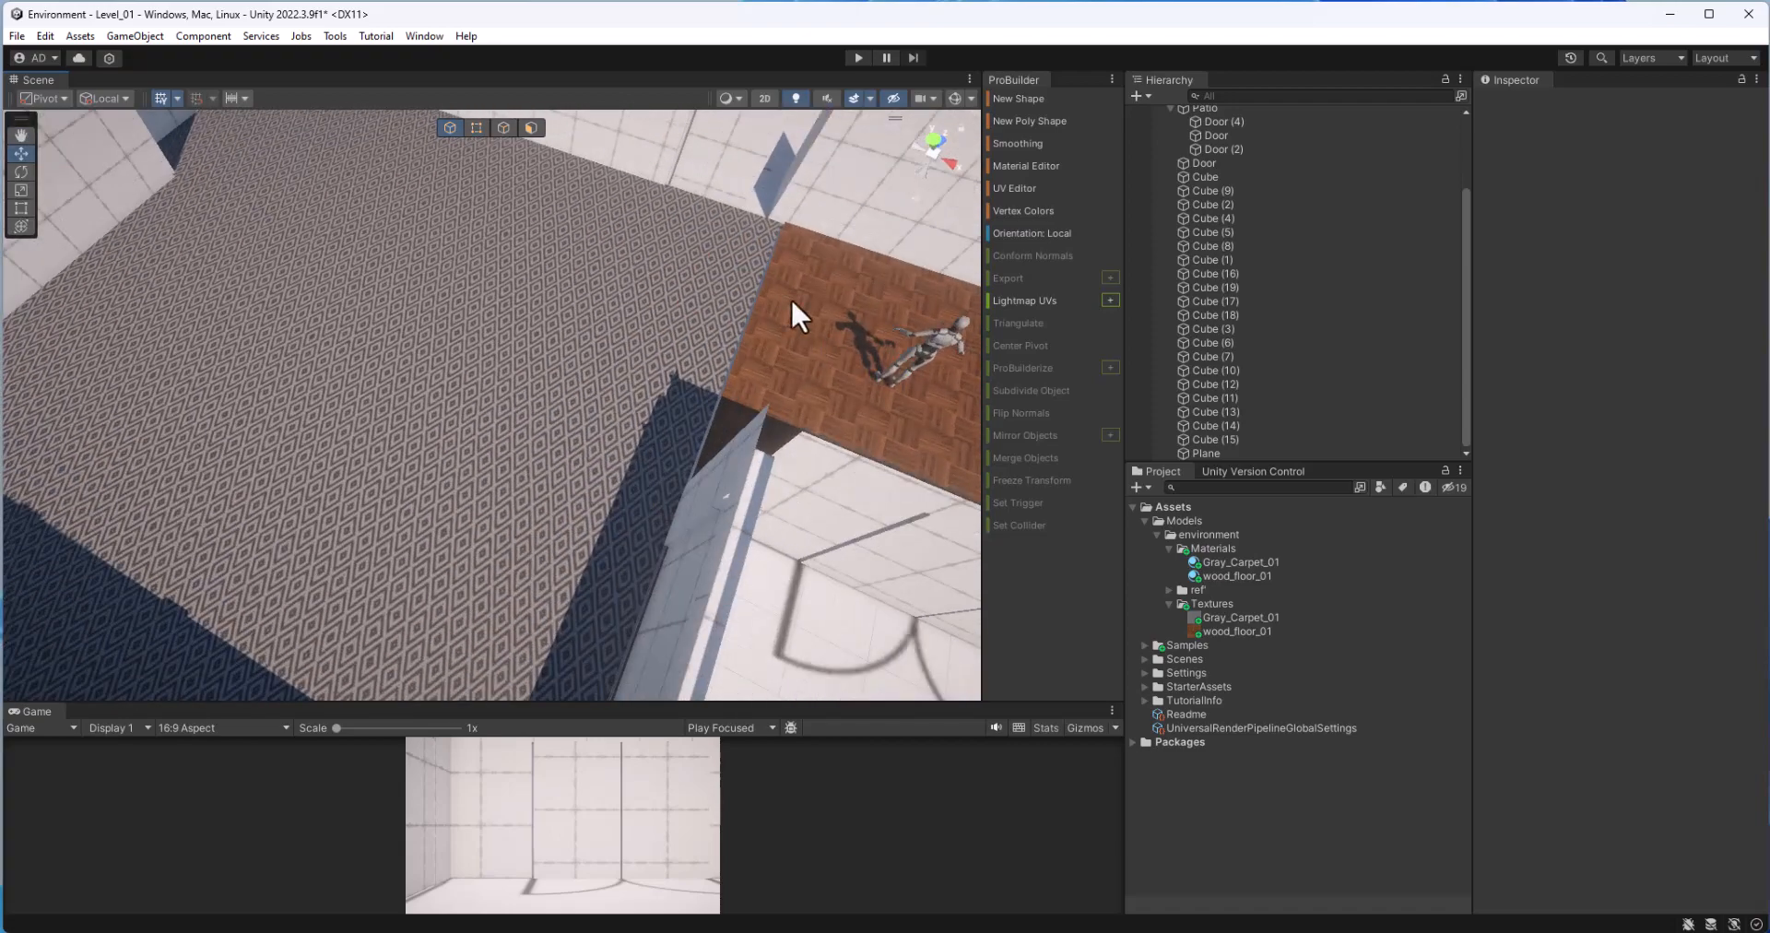
pyautogui.moveTo(706, 467); pyautogui.dragTo(396, 593, button='middle')
pyautogui.keyDown('alt'); pyautogui.moveTo(397, 593); pyautogui.dragTo(235, 462); pyautogui.keyUp('alt')
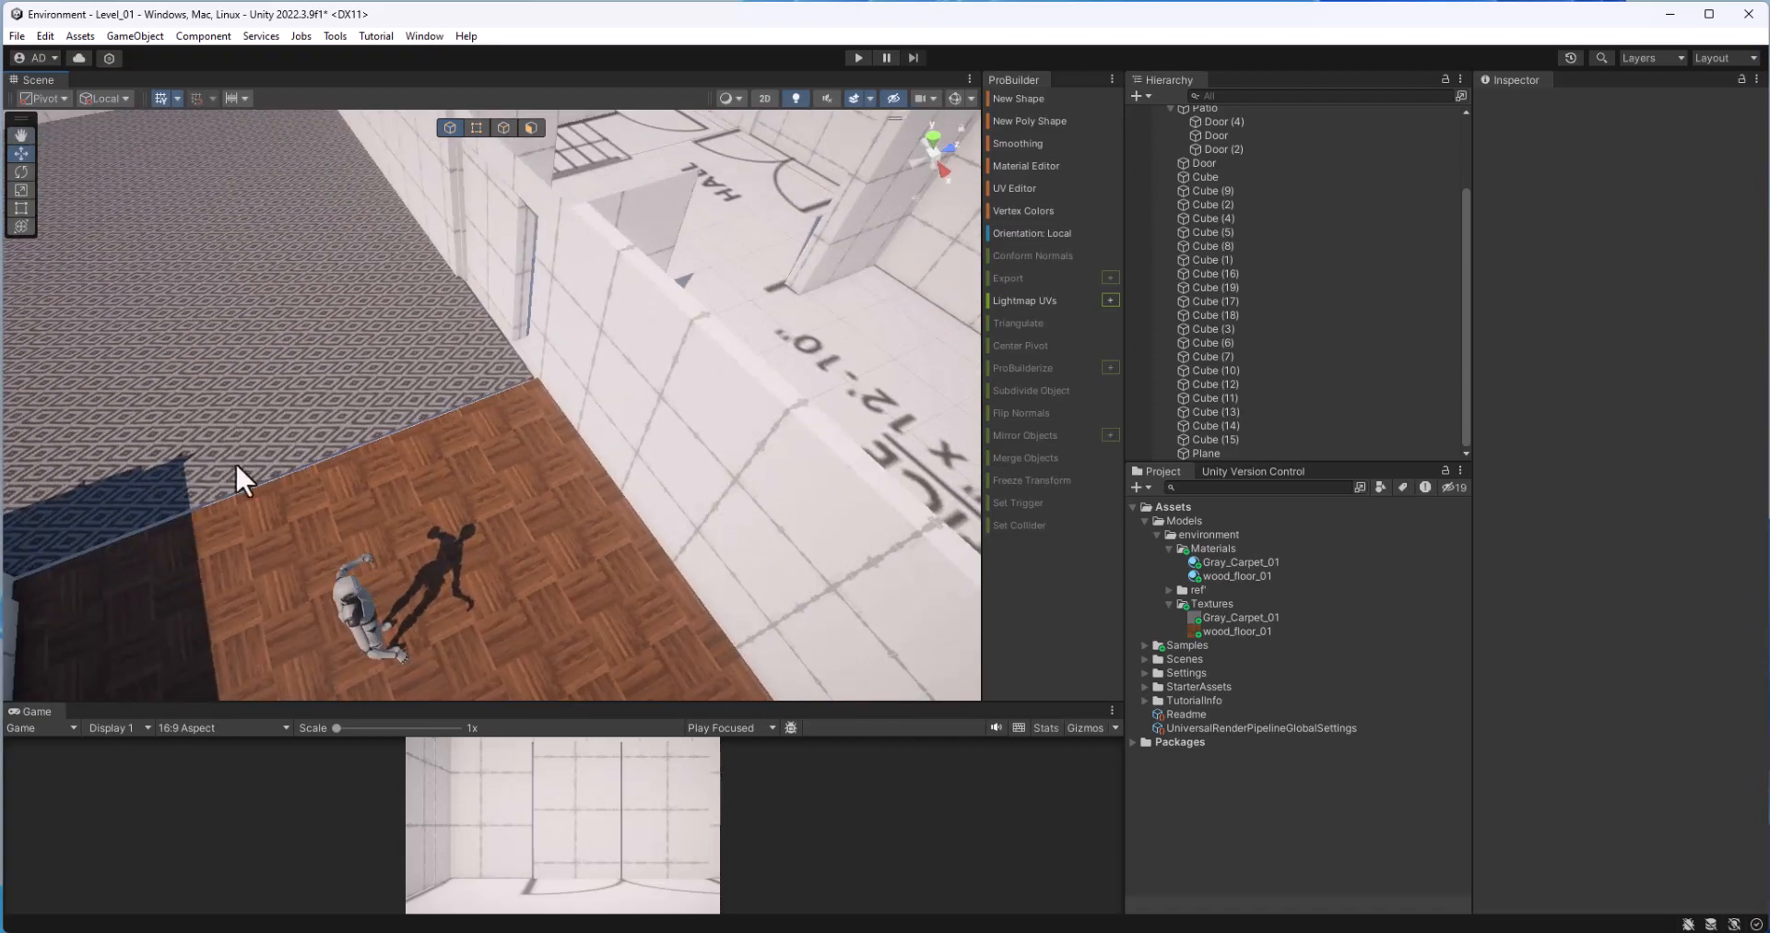
pyautogui.moveTo(235, 462); pyautogui.dragTo(457, 411, button='middle')
pyautogui.scroll(3, 279, 461)
pyautogui.keyDown('alt'); pyautogui.moveTo(280, 476); pyautogui.dragTo(297, 468); pyautogui.keyUp('alt')
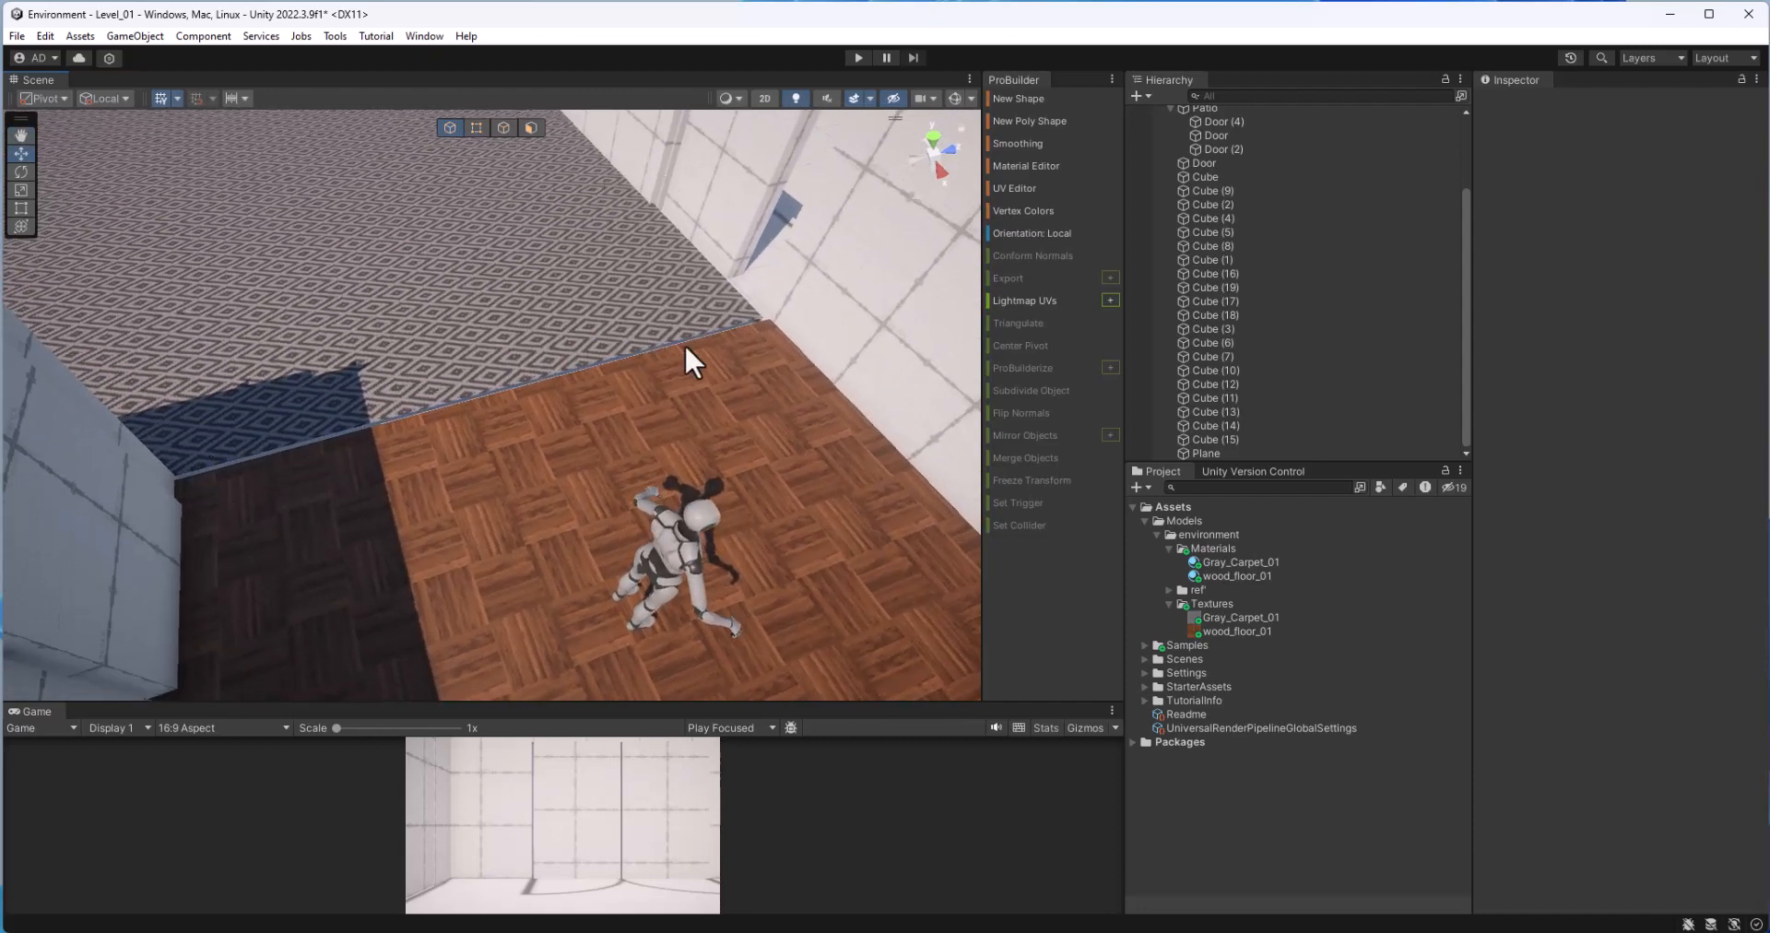
pyautogui.scroll(-5, 761, 483)
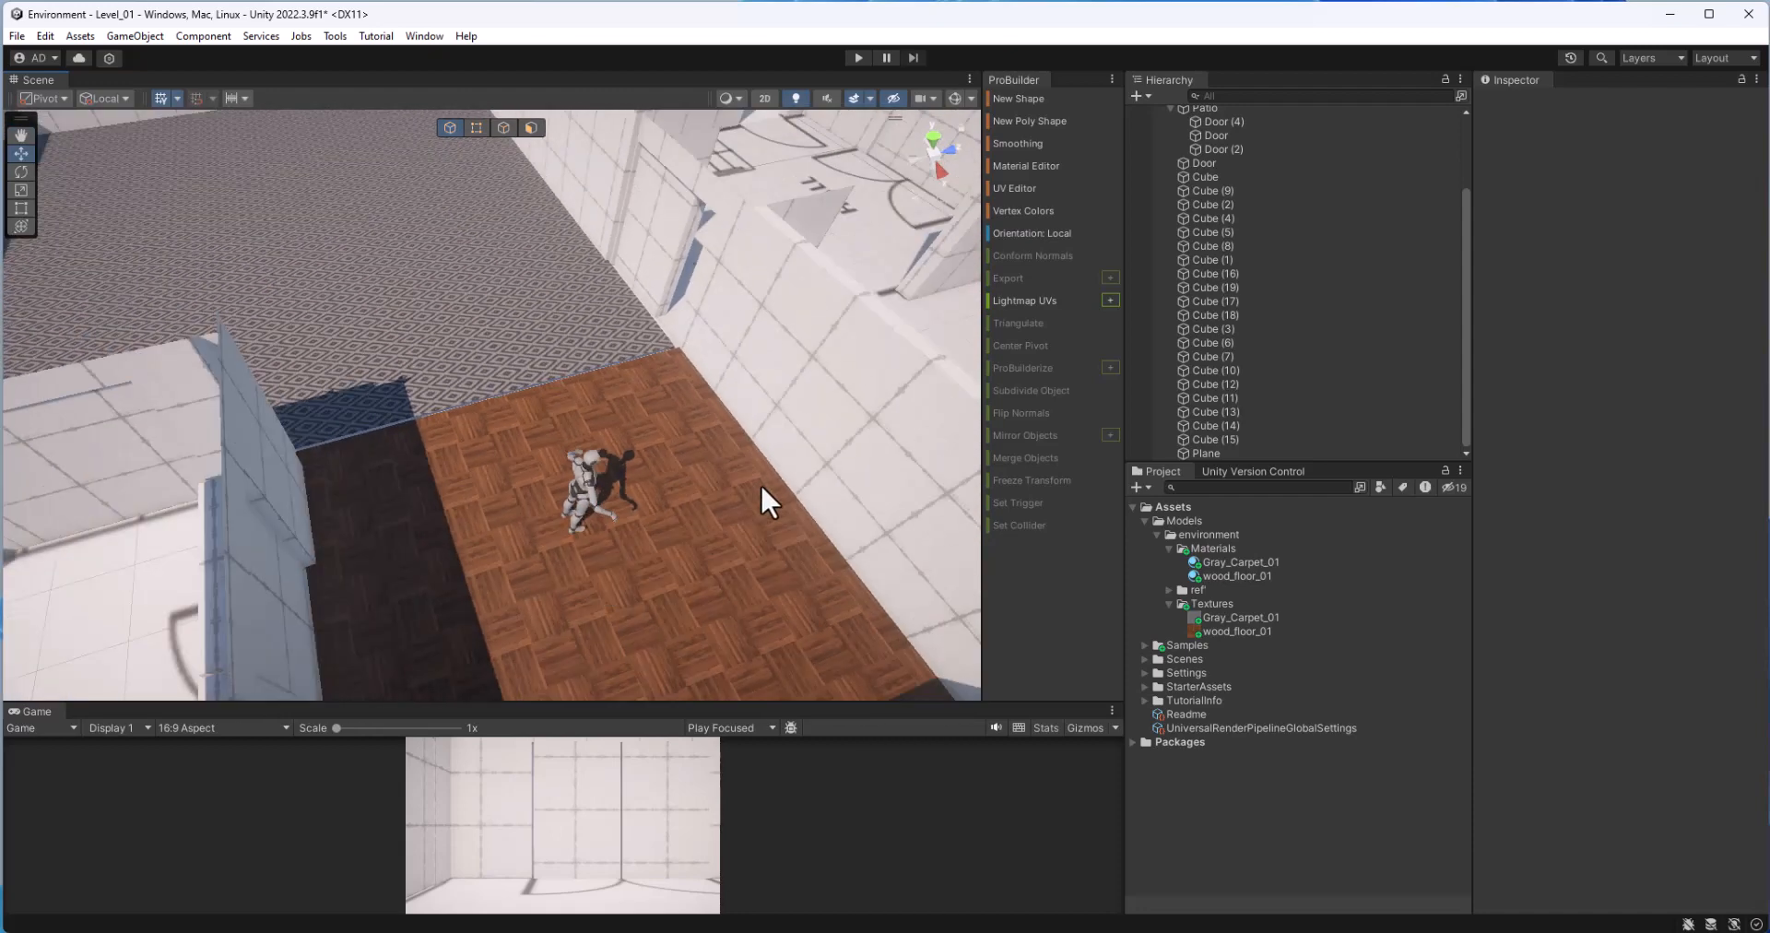
# Step: Look around the whole level, examining the finished floors and the office, hall, garage and patio
pyautogui.keyDown('alt'); pyautogui.moveTo(590, 480); pyautogui.dragTo(755, 463); pyautogui.keyUp('alt')
pyautogui.scroll(-5, 754, 466)
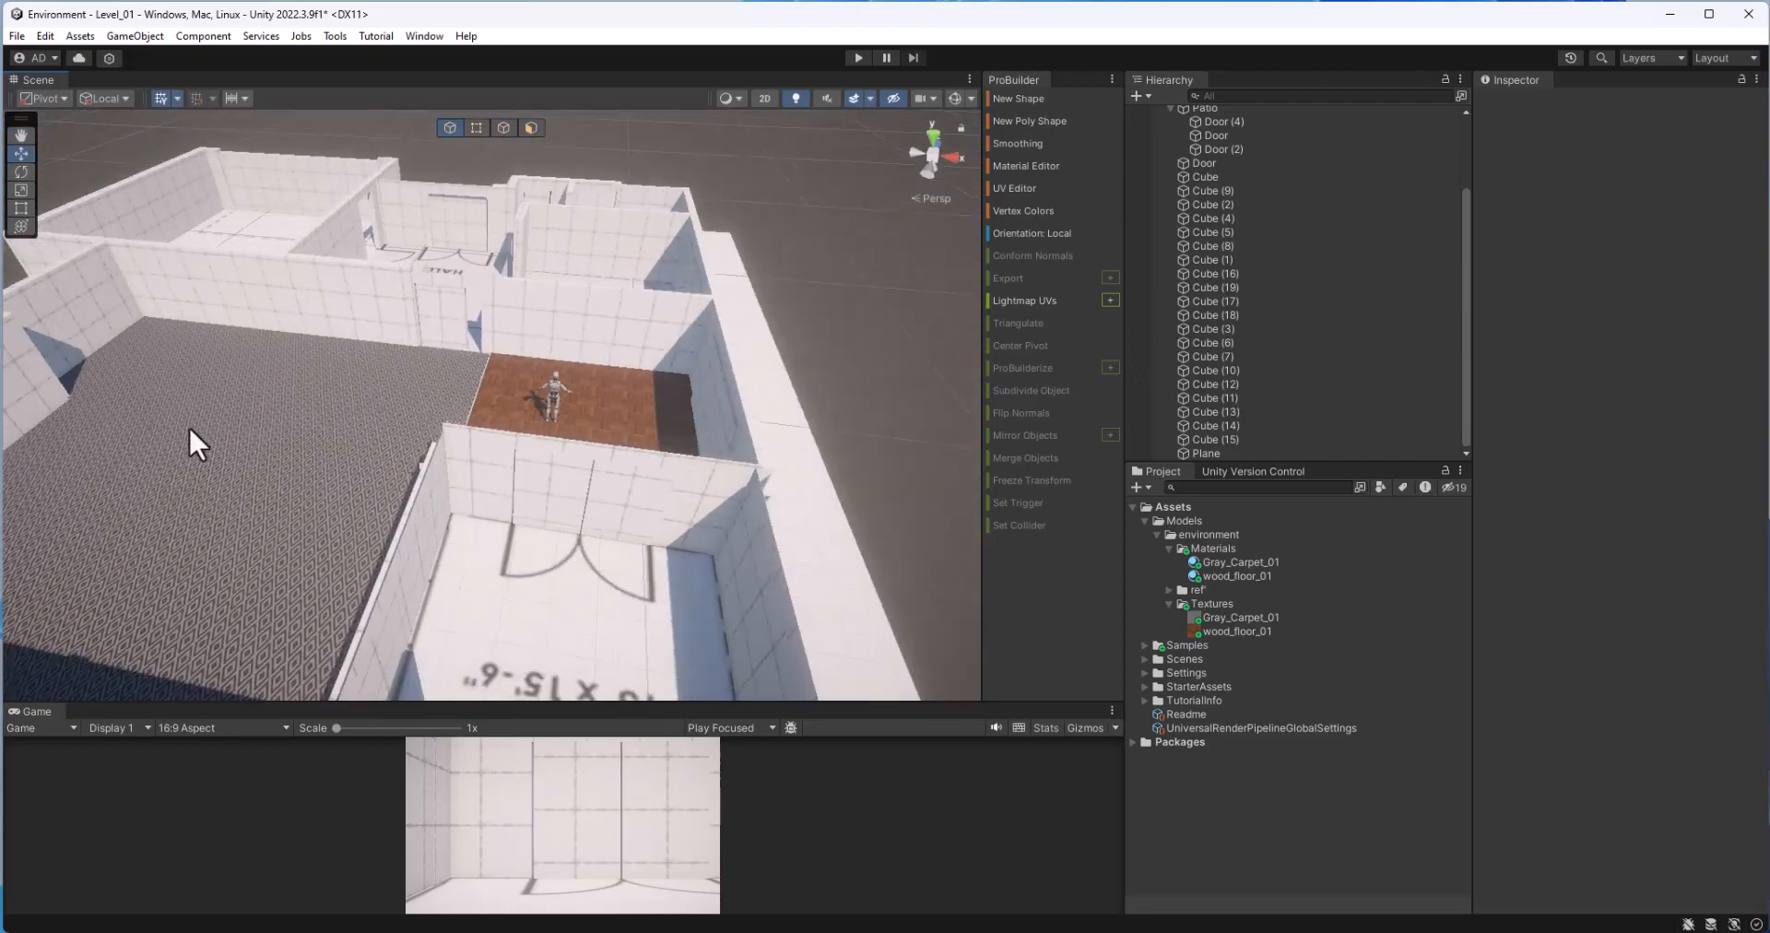
pyautogui.keyDown('alt'); pyautogui.moveTo(190, 442); pyautogui.dragTo(368, 482); pyautogui.keyUp('alt')
pyautogui.moveTo(368, 483); pyautogui.dragTo(273, 599, button='middle')
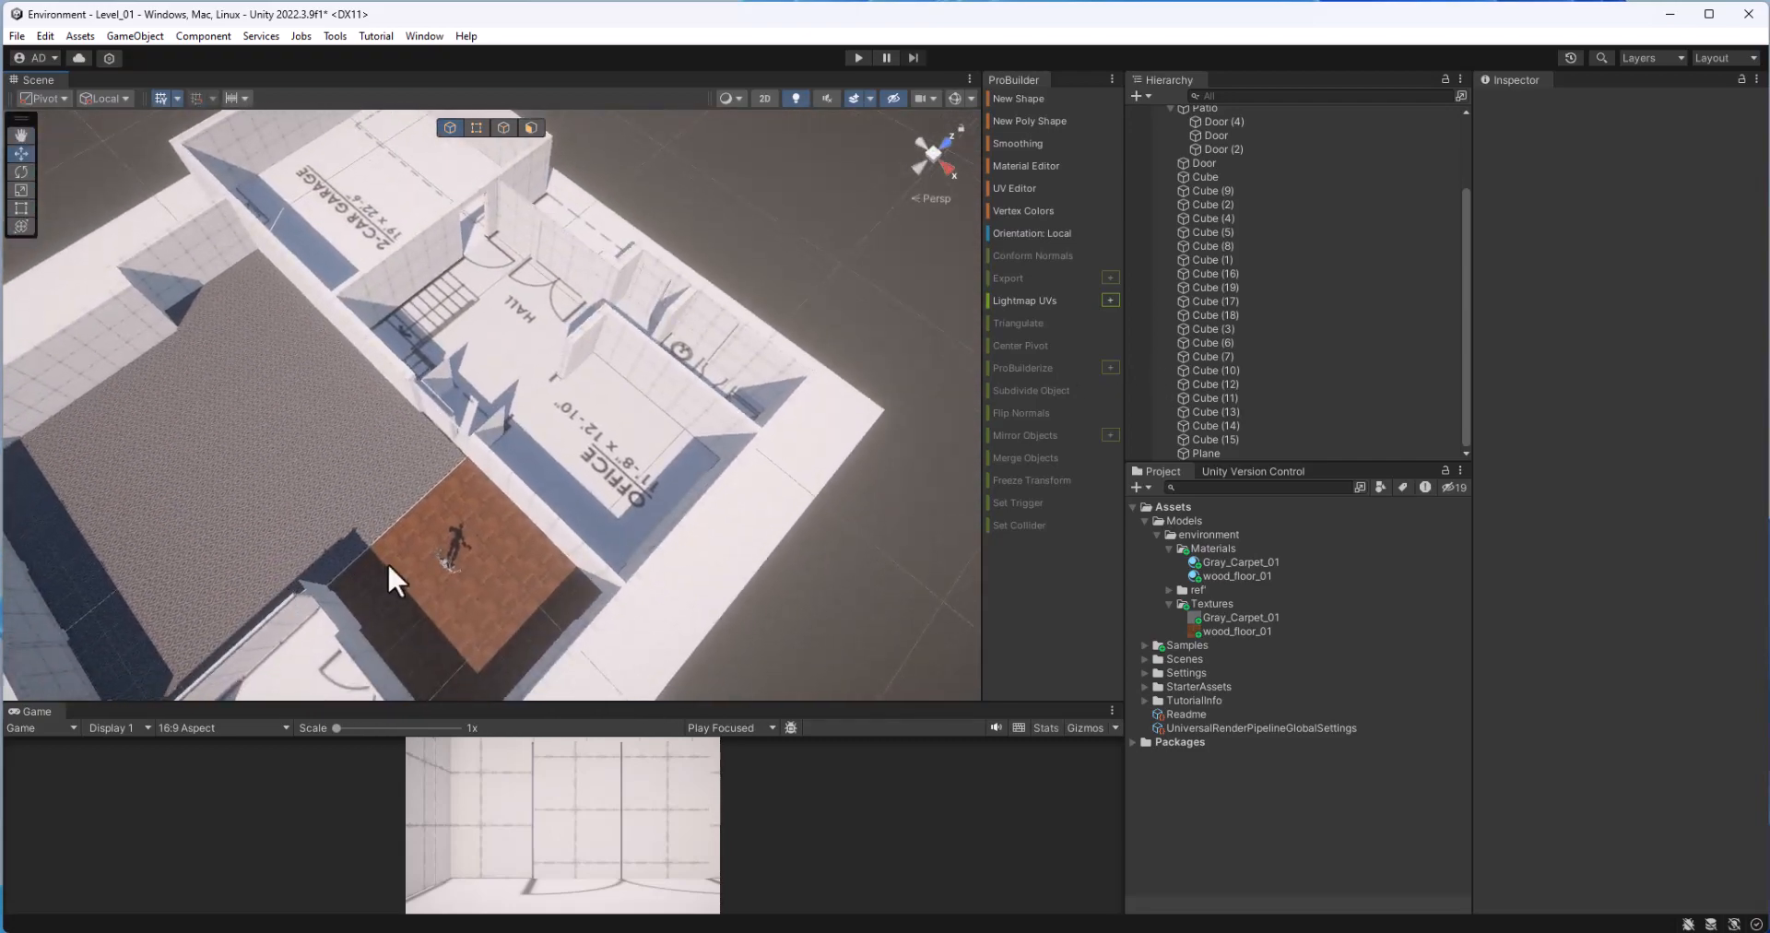
pyautogui.keyDown('alt'); pyautogui.moveTo(387, 561); pyautogui.dragTo(500, 465); pyautogui.keyUp('alt')
pyautogui.keyDown('alt'); pyautogui.moveTo(264, 574); pyautogui.dragTo(450, 477); pyautogui.keyUp('alt')
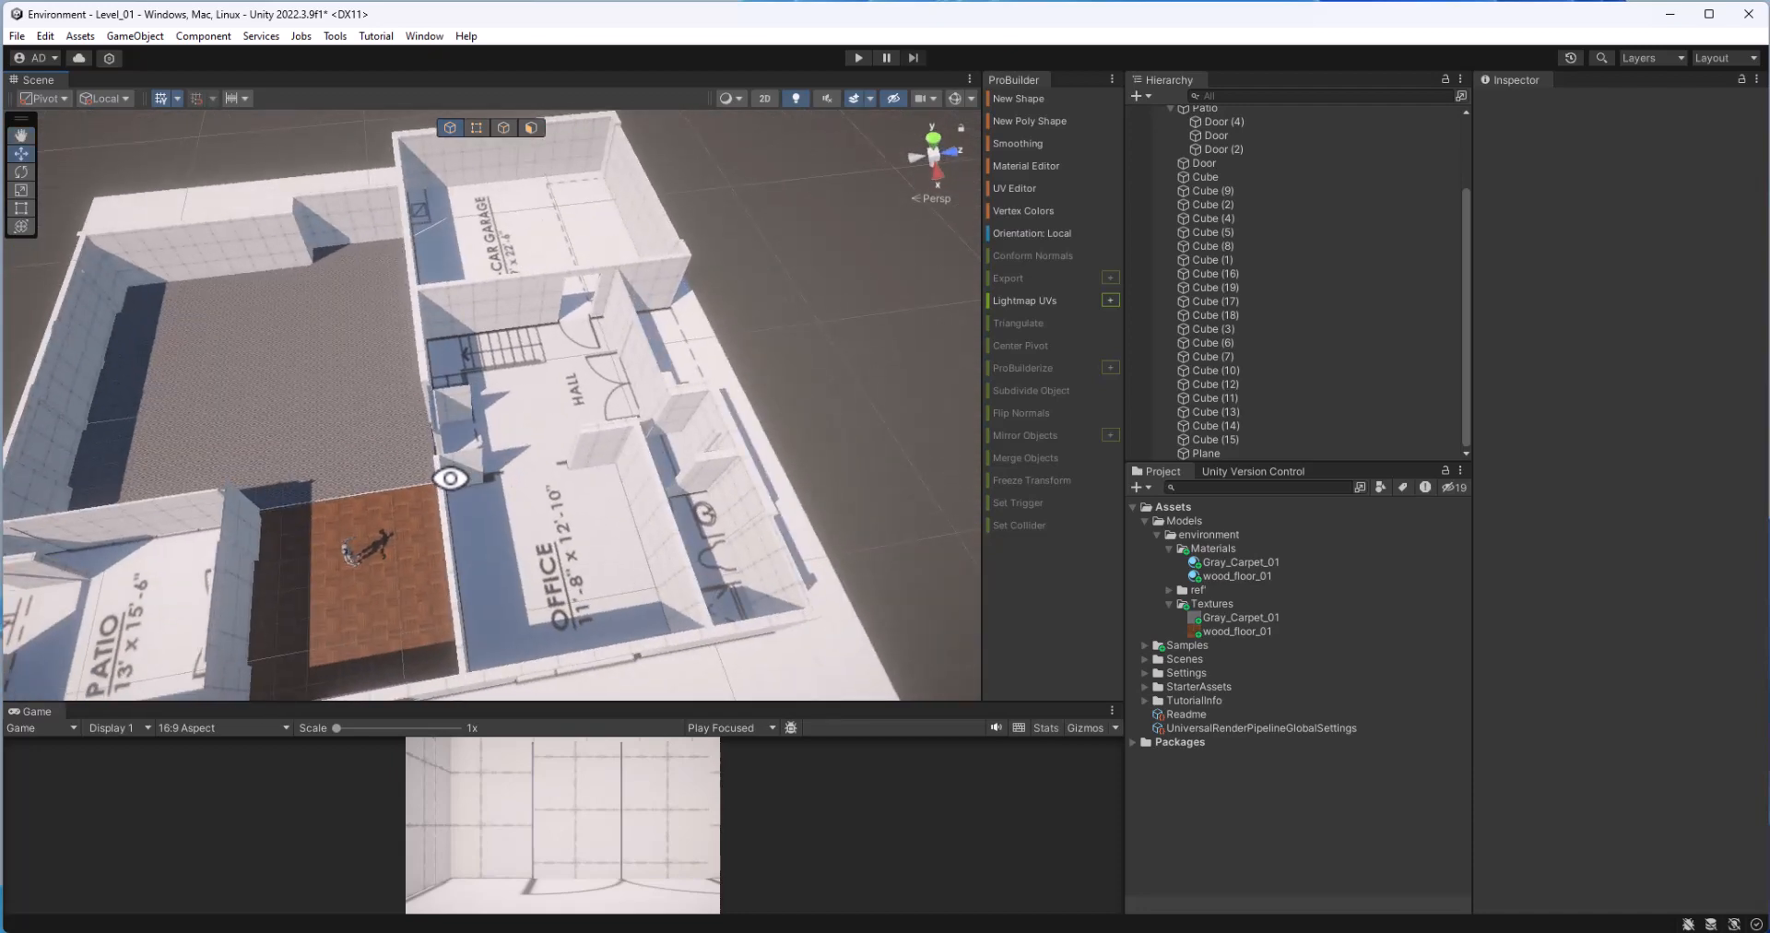
pyautogui.keyDown('alt'); pyautogui.moveTo(535, 546); pyautogui.dragTo(280, 612); pyautogui.keyUp('alt')
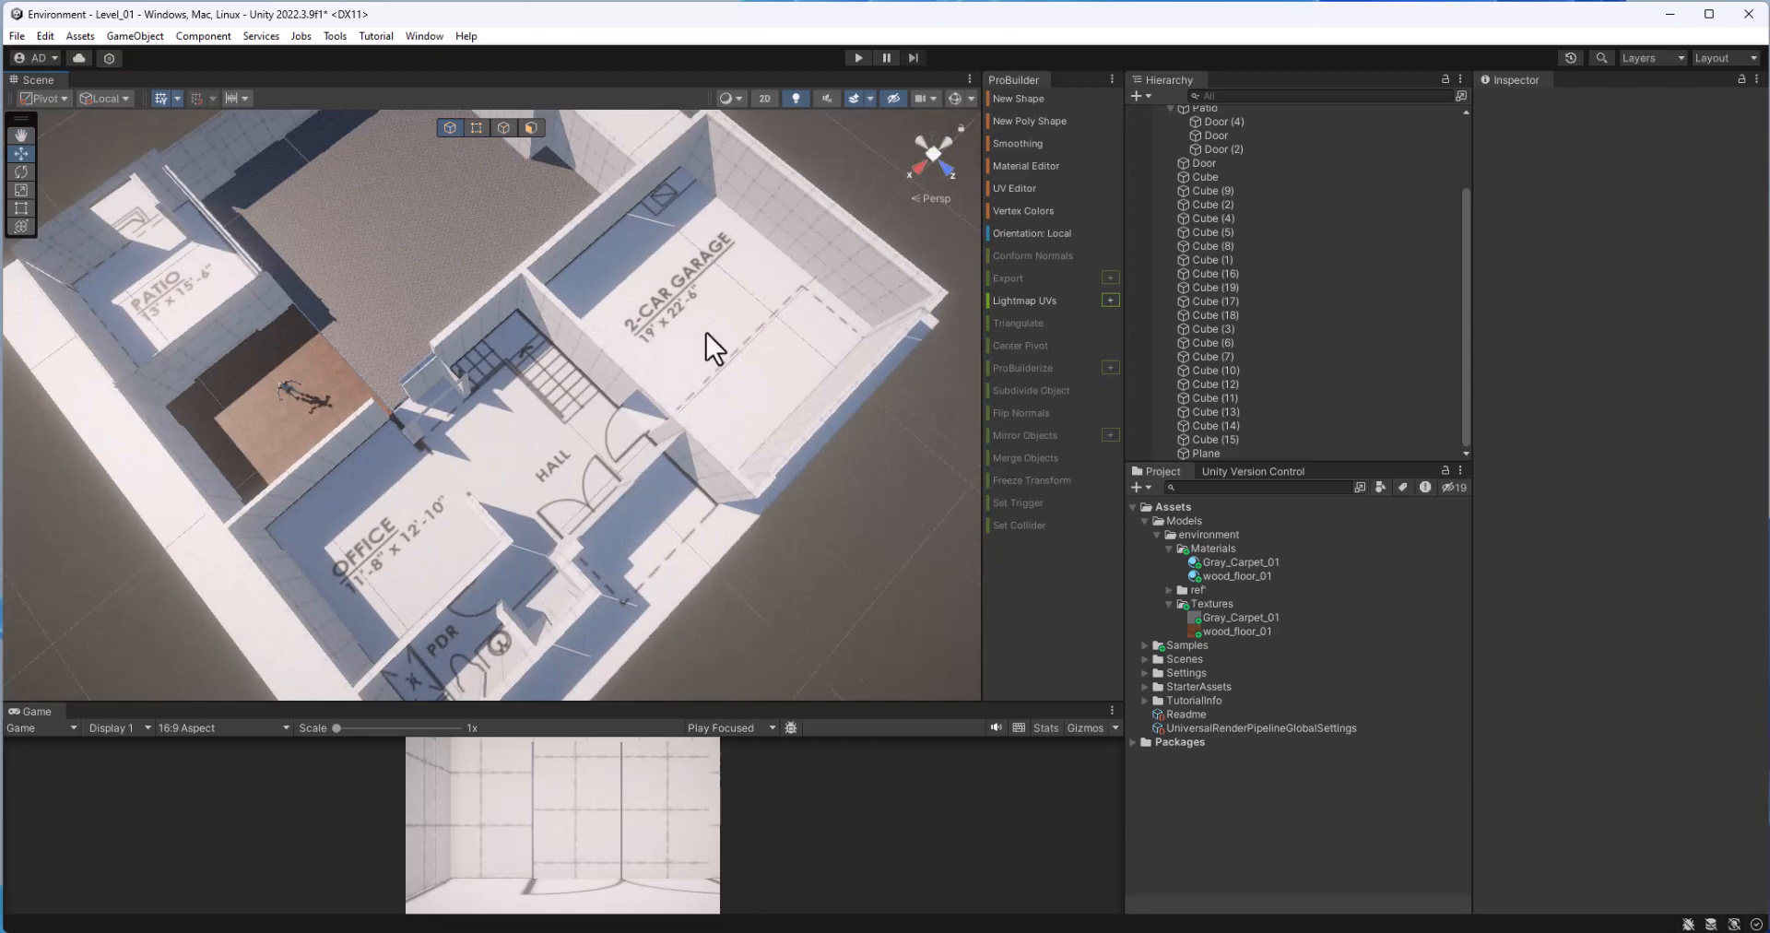
pyautogui.keyDown('alt'); pyautogui.moveTo(716, 509); pyautogui.dragTo(621, 489); pyautogui.keyUp('alt')
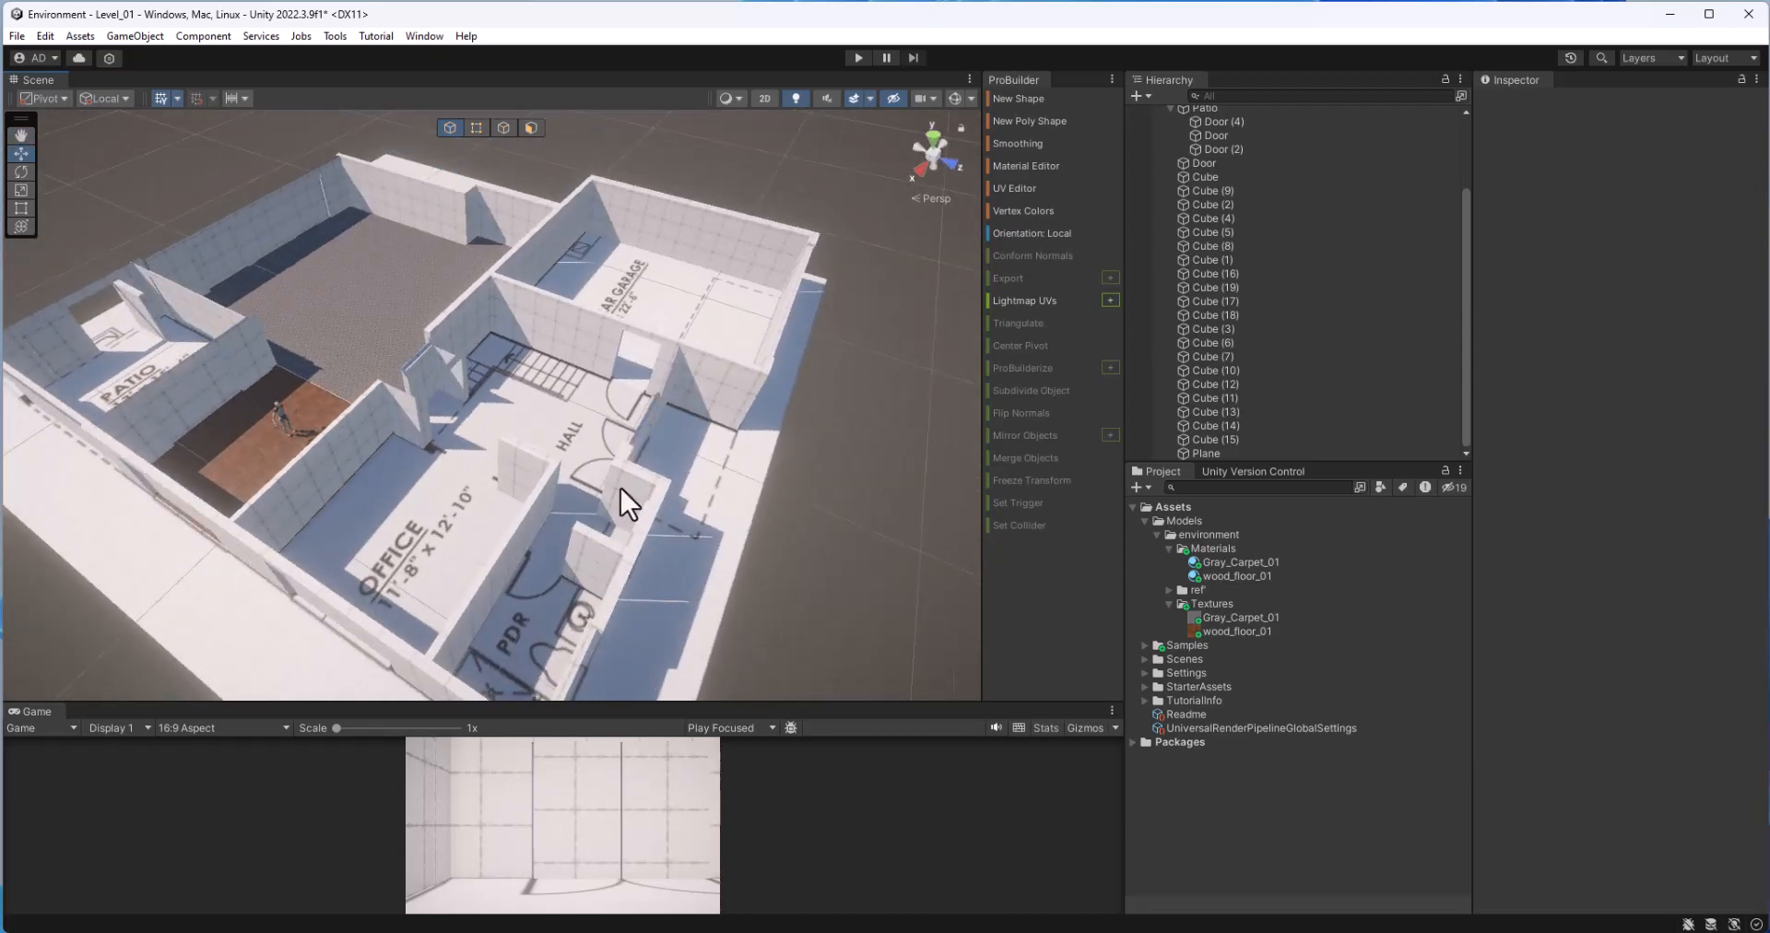
pyautogui.keyDown('alt'); pyautogui.moveTo(505, 660); pyautogui.dragTo(551, 451); pyautogui.keyUp('alt')
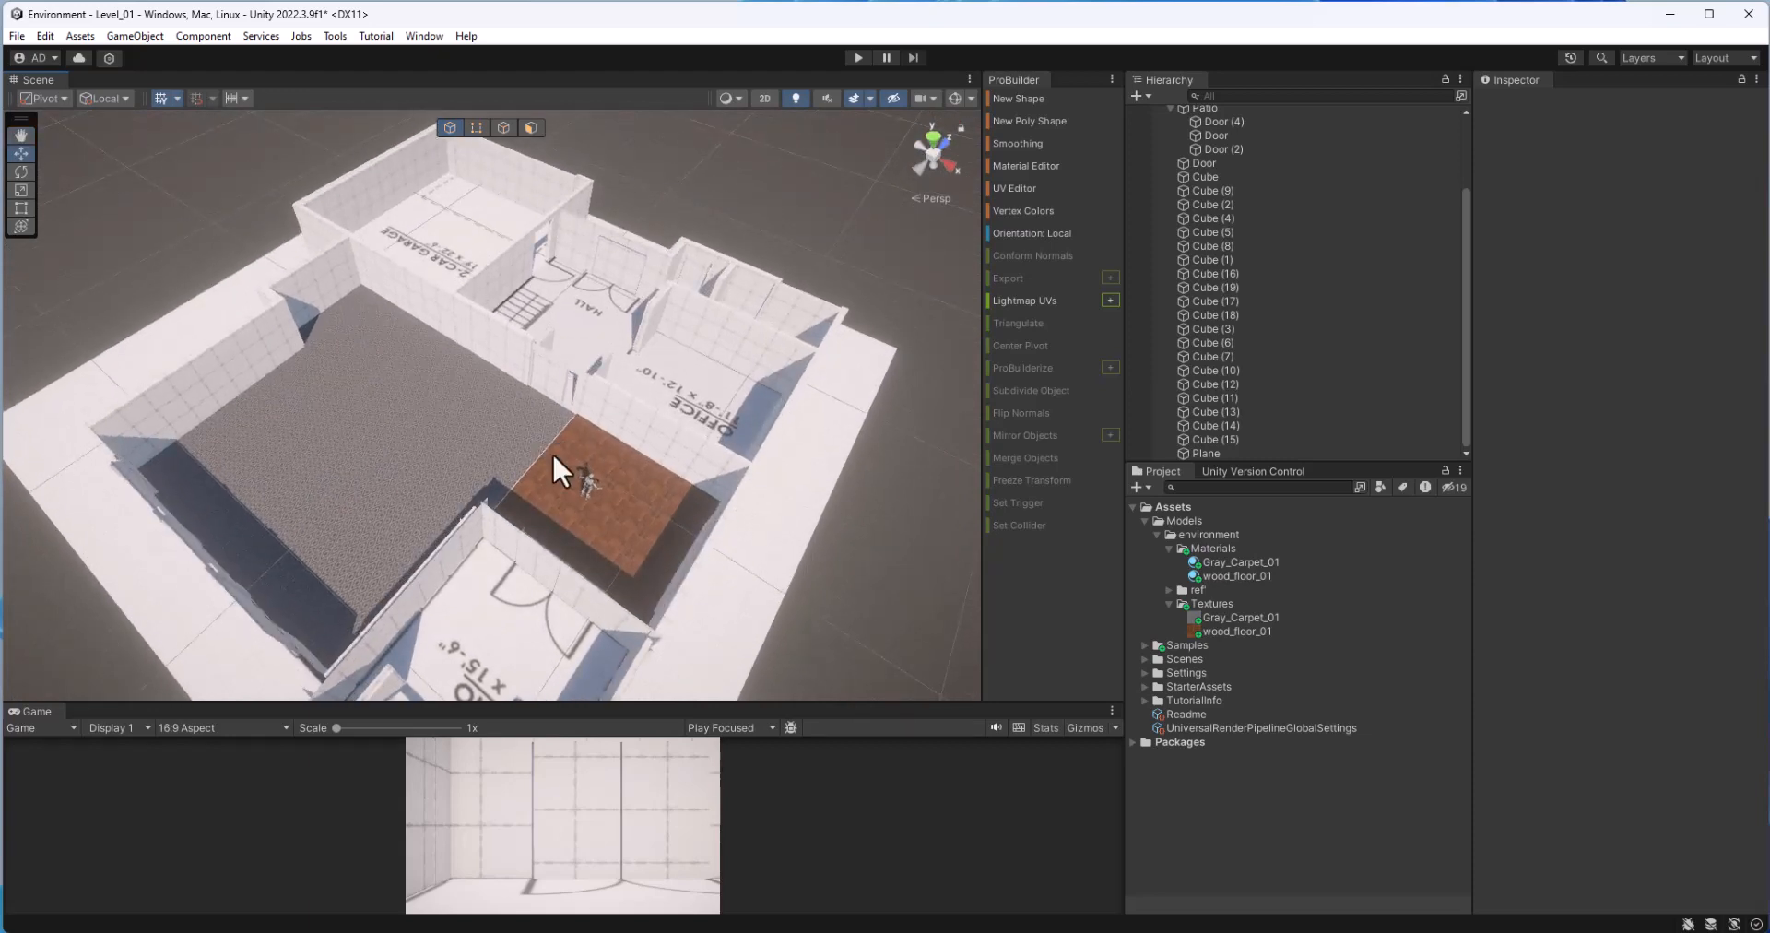
pyautogui.keyDown('alt'); pyautogui.moveTo(796, 411); pyautogui.dragTo(759, 295); pyautogui.keyUp('alt')
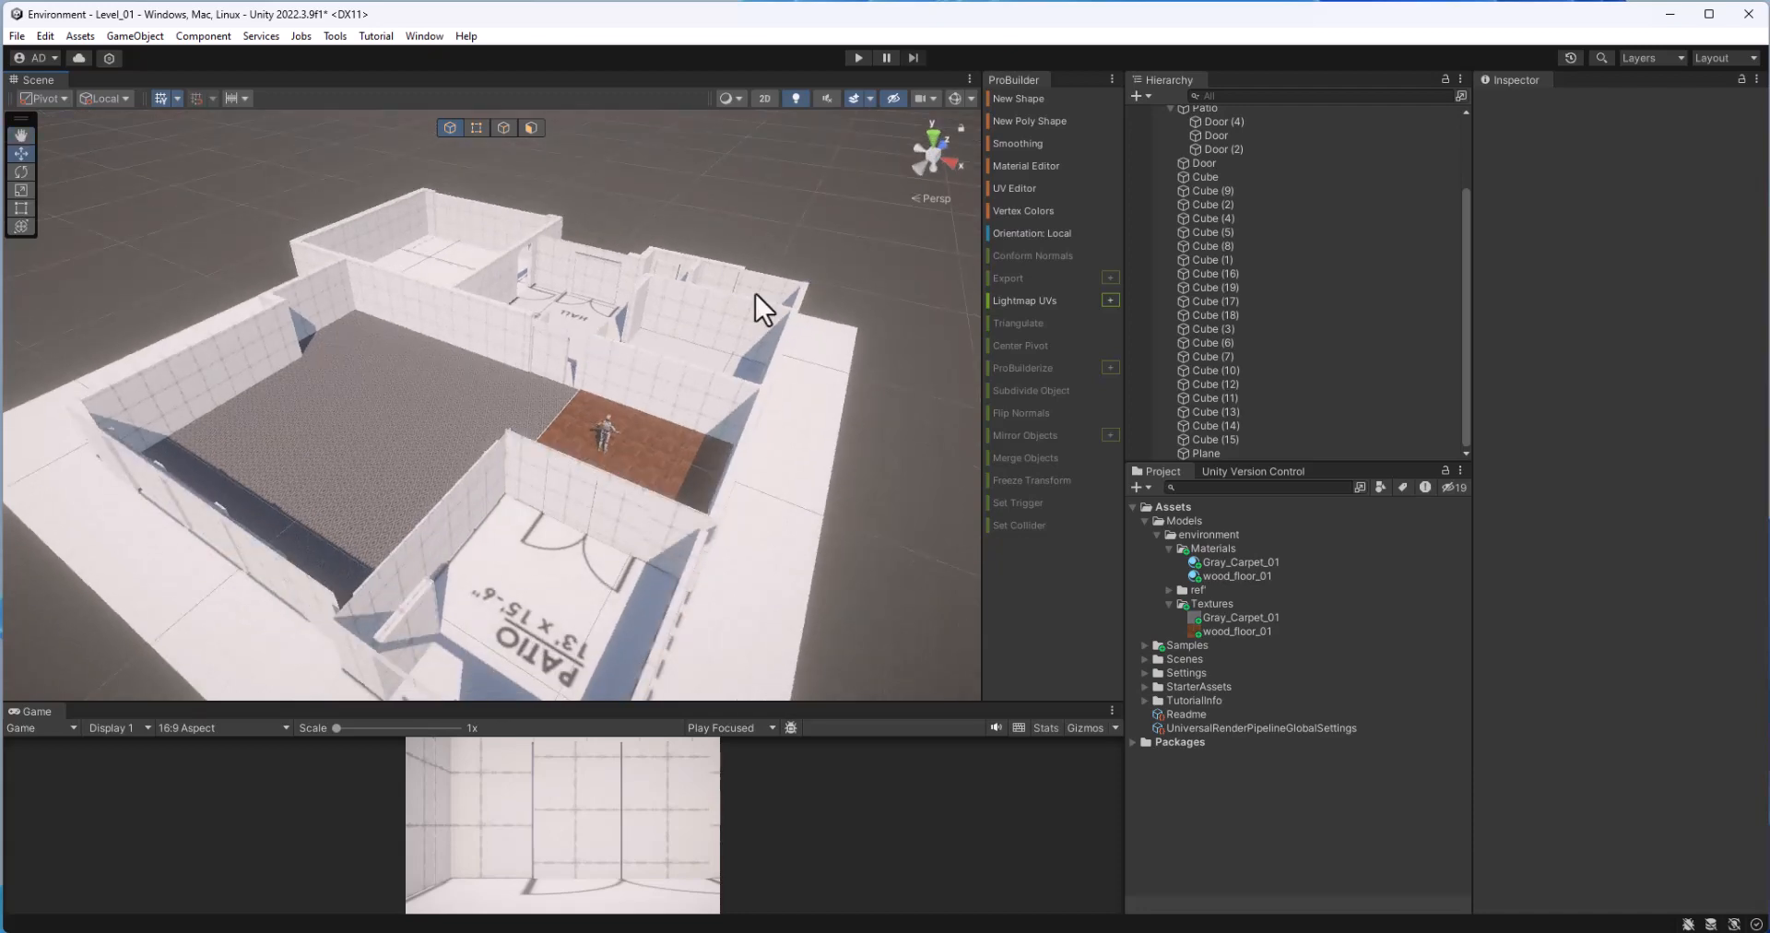